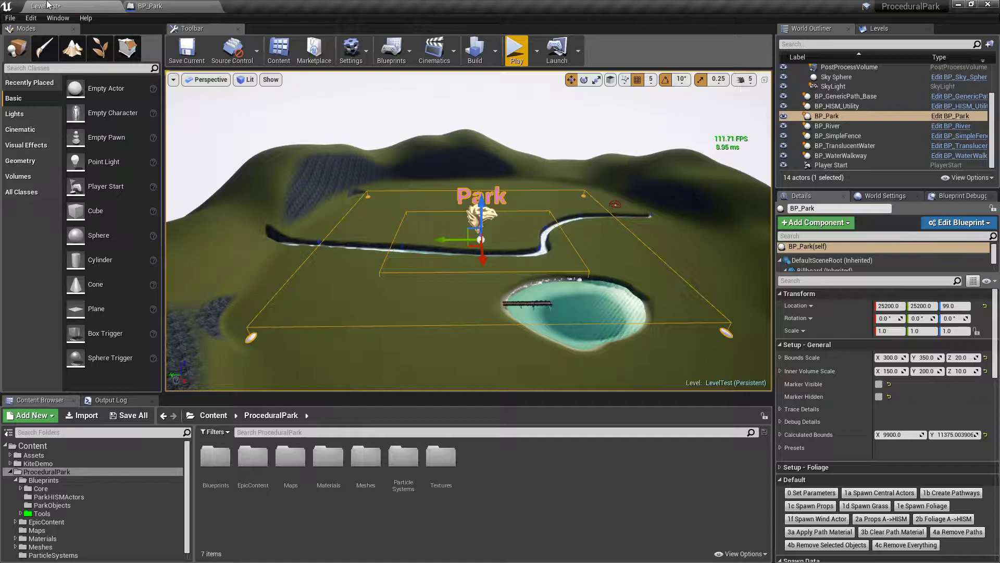
Save the current level and view the landscape's paint layers, finishing in actor placement mode
{"action": "left_click", "coordinate": [187, 50]}
{"action": "left_click", "coordinate": [73, 61]}
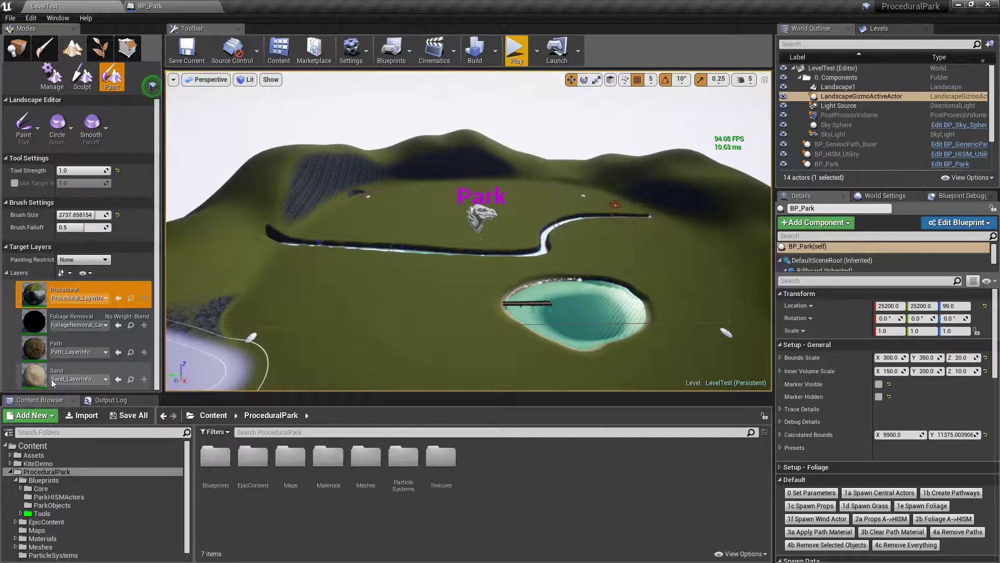
{"action": "left_click", "coordinate": [18, 59]}
Inspect the landscape's grass from ground level near the park marker and return to an overview of the terrain
{"action": "key", "text": "w"}
{"action": "right_click_drag", "start_coordinate": [527, 228], "coordinate": [527, 326]}
{"action": "right_click_drag", "start_coordinate": [464, 327], "coordinate": [464, 291]}
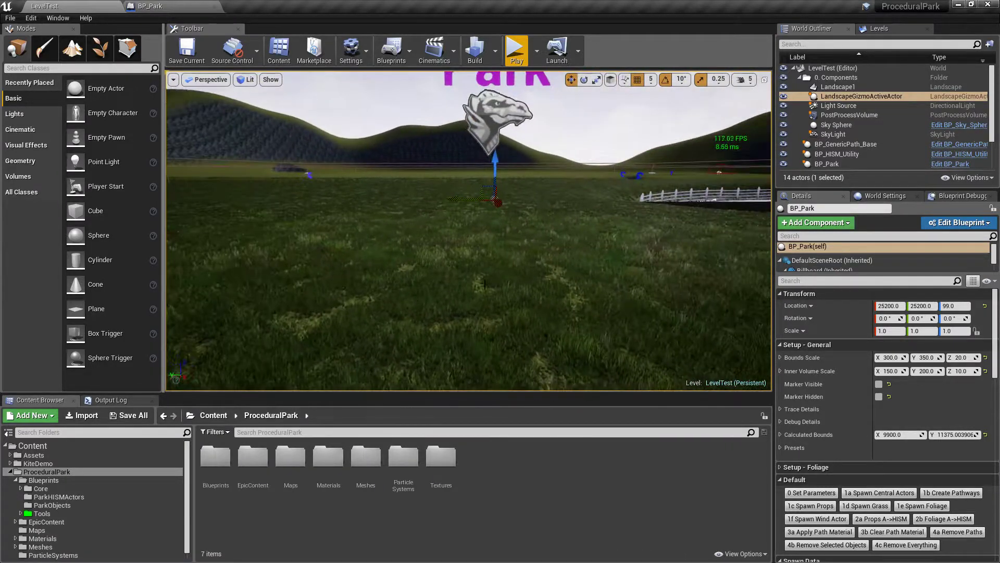
{"action": "key", "text": "e"}
{"action": "right_click_drag", "start_coordinate": [541, 227], "coordinate": [530, 204]}
{"action": "key", "text": "s"}
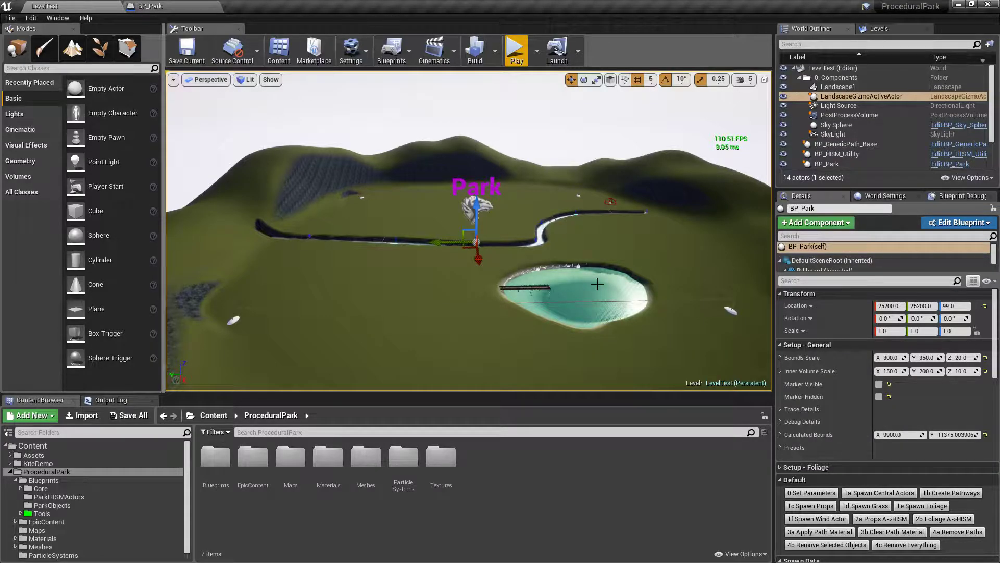
Examine the river's course and banks across the park from close range
{"action": "mouse_move", "coordinate": [561, 280]}
{"action": "right_mouse_down"}
{"action": "mouse_move", "coordinate": [589, 290]}
{"action": "mouse_move", "coordinate": [589, 334]}
{"action": "mouse_move", "coordinate": [561, 280]}
{"action": "right_mouse_up"}
{"action": "key", "text": "w"}
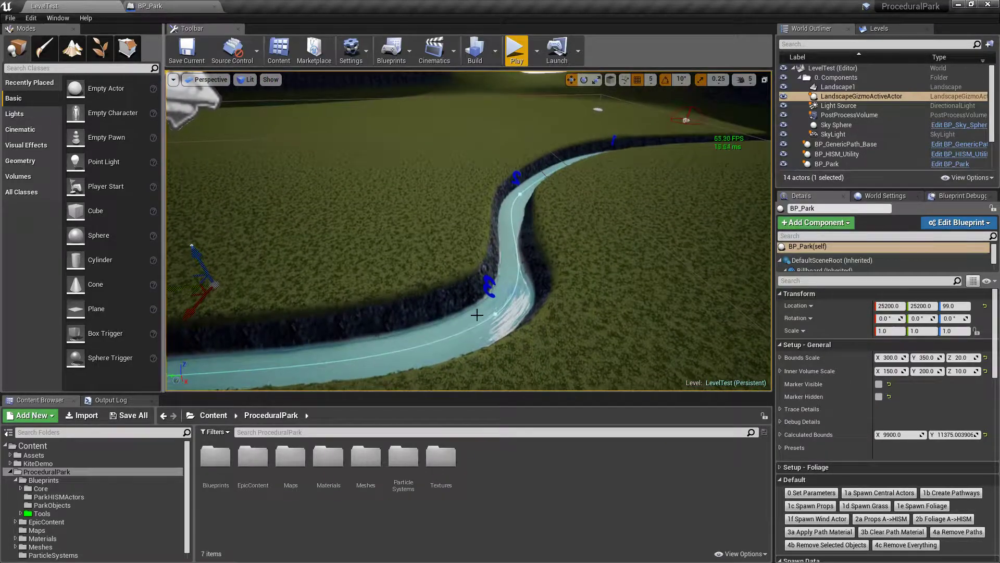
{"action": "mouse_move", "coordinate": [476, 308]}
{"action": "right_mouse_down"}
{"action": "mouse_move", "coordinate": [454, 323]}
{"action": "mouse_move", "coordinate": [472, 305]}
{"action": "right_mouse_up"}
{"action": "key", "text": "w"}
{"action": "key", "text": "s"}
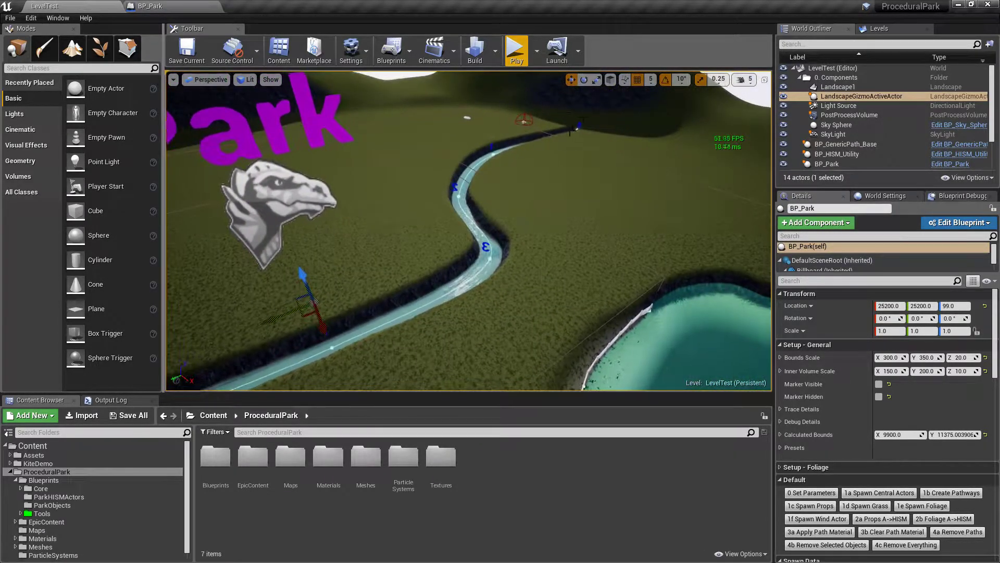
{"action": "key", "text": "w"}
{"action": "mouse_move", "coordinate": [549, 240]}
{"action": "right_mouse_down"}
{"action": "mouse_move", "coordinate": [555, 231]}
{"action": "mouse_move", "coordinate": [555, 258]}
{"action": "mouse_move", "coordinate": [467, 255]}
{"action": "mouse_move", "coordinate": [480, 265]}
{"action": "mouse_move", "coordinate": [549, 241]}
{"action": "right_mouse_up"}
{"action": "key", "text": "s"}
{"action": "key", "text": "w"}
{"action": "right_click_drag", "start_coordinate": [465, 252], "coordinate": [465, 252]}
Select the water walkway on the lake and the white fence along its shore to examine each one
{"action": "left_click", "coordinate": [481, 185]}
{"action": "right_click_drag", "start_coordinate": [481, 185], "coordinate": [427, 151]}
{"action": "right_click_drag", "start_coordinate": [481, 185], "coordinate": [481, 185]}
{"action": "right_click_drag", "start_coordinate": [399, 207], "coordinate": [399, 207]}
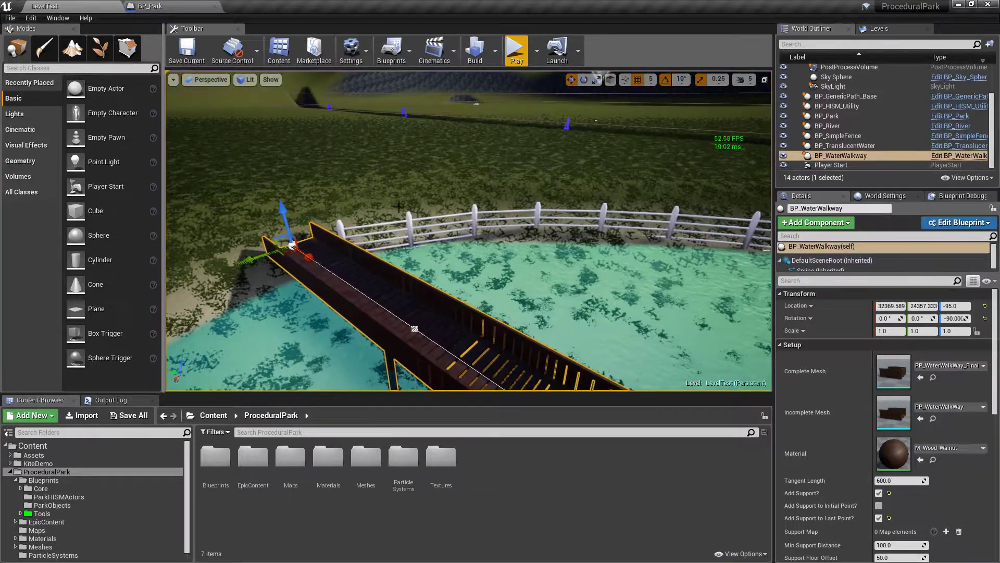
{"action": "left_click", "coordinate": [337, 229]}
{"action": "right_click_drag", "start_coordinate": [338, 229], "coordinate": [337, 229]}
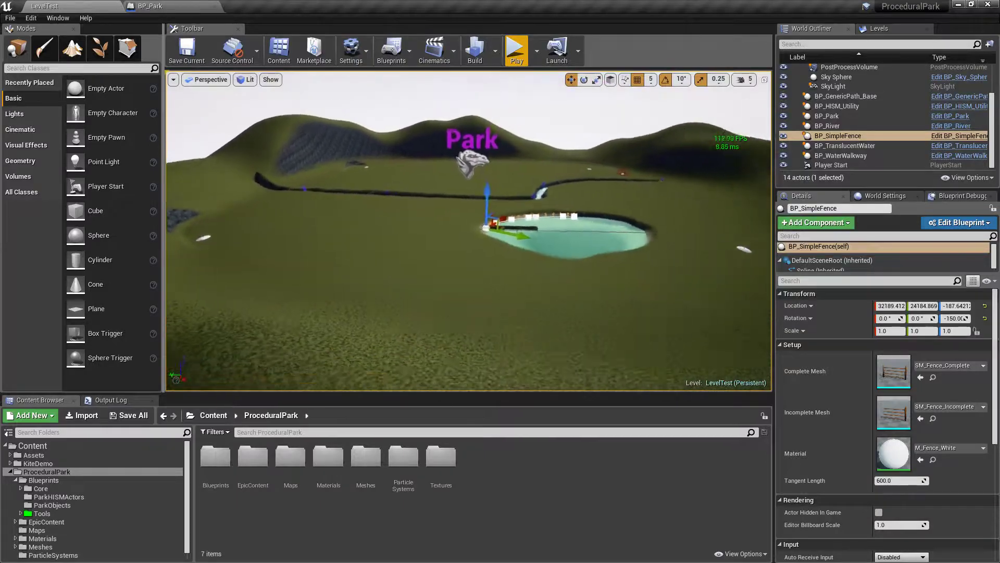
{"action": "right_click_drag", "start_coordinate": [635, 235], "coordinate": [635, 229]}
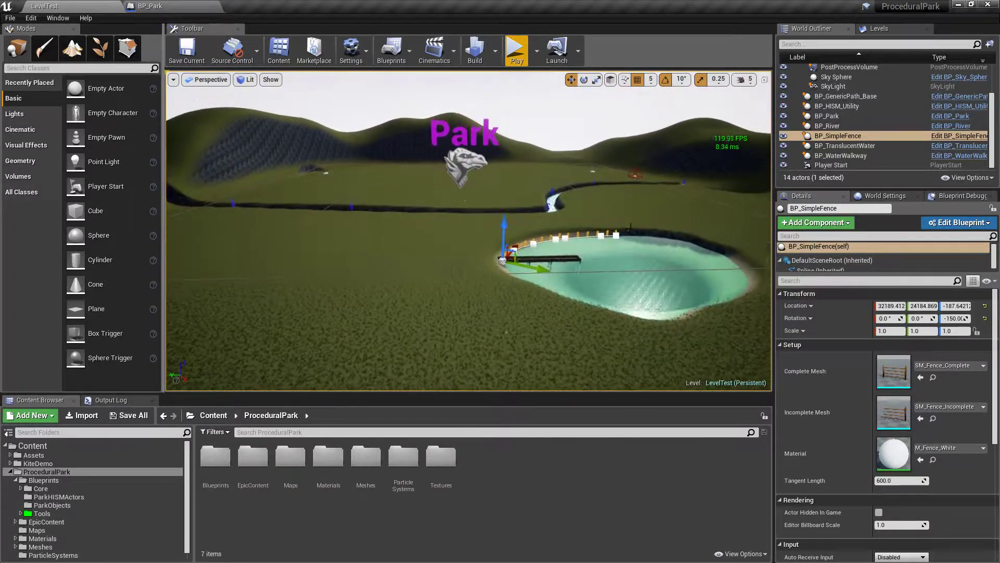
Select the BP_Park actor and collapse its Central Actors Details, Pathway Details and Random Path Props settings
{"action": "left_click", "coordinate": [469, 157]}
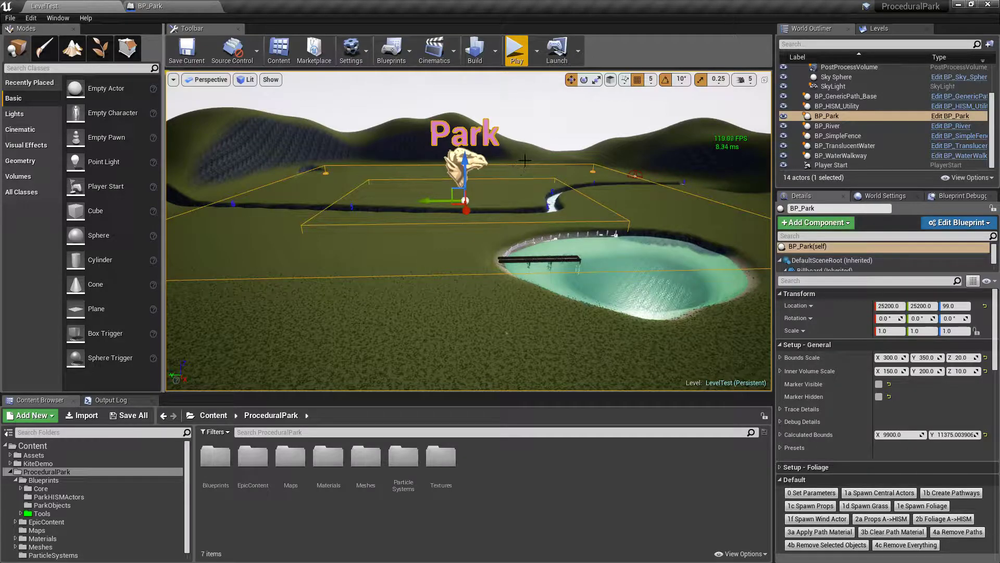
{"action": "key", "text": "f"}
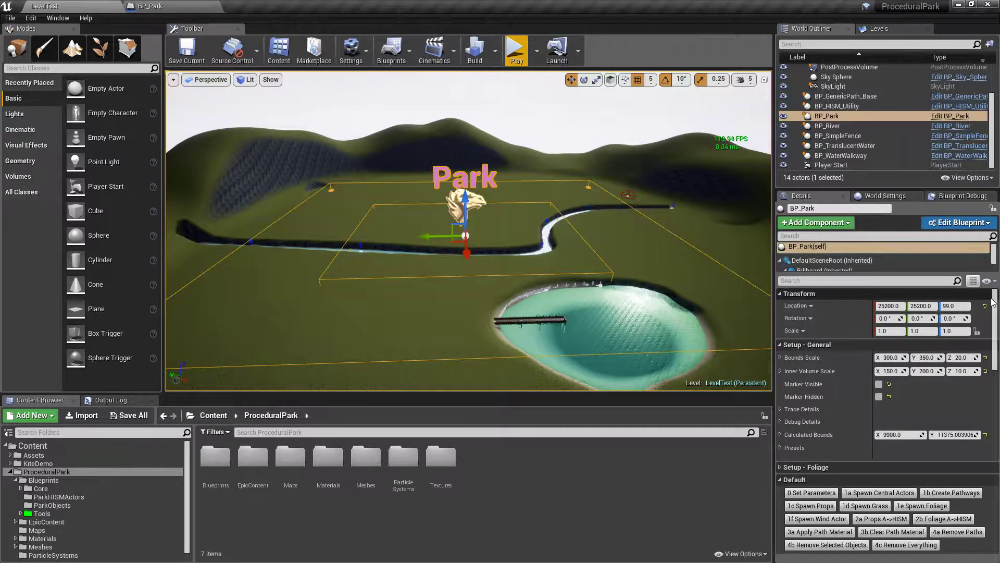
{"action": "left_click_drag", "start_coordinate": [996, 307], "coordinate": [986, 399]}
{"action": "left_click", "coordinate": [780, 362]}
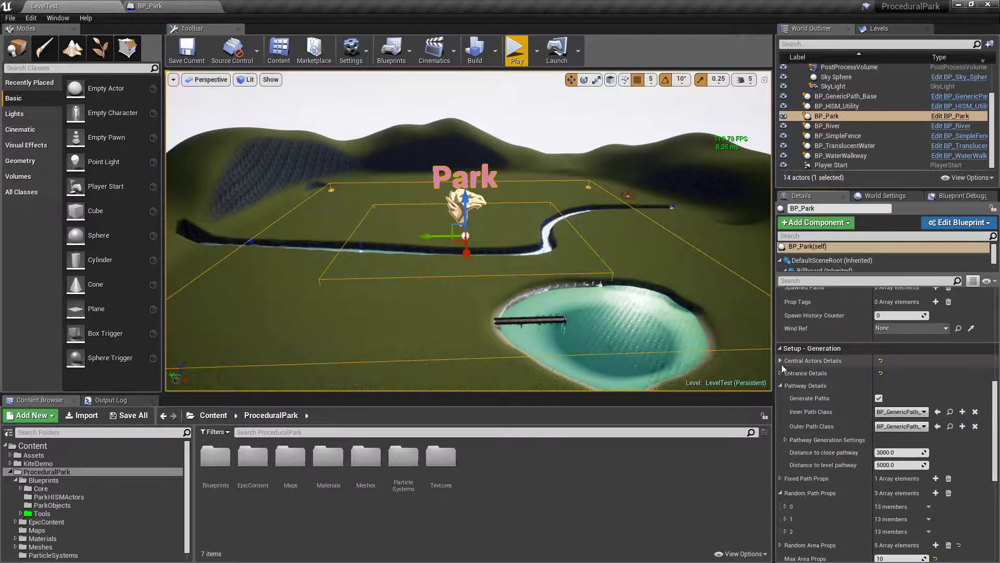
{"action": "left_click", "coordinate": [780, 386]}
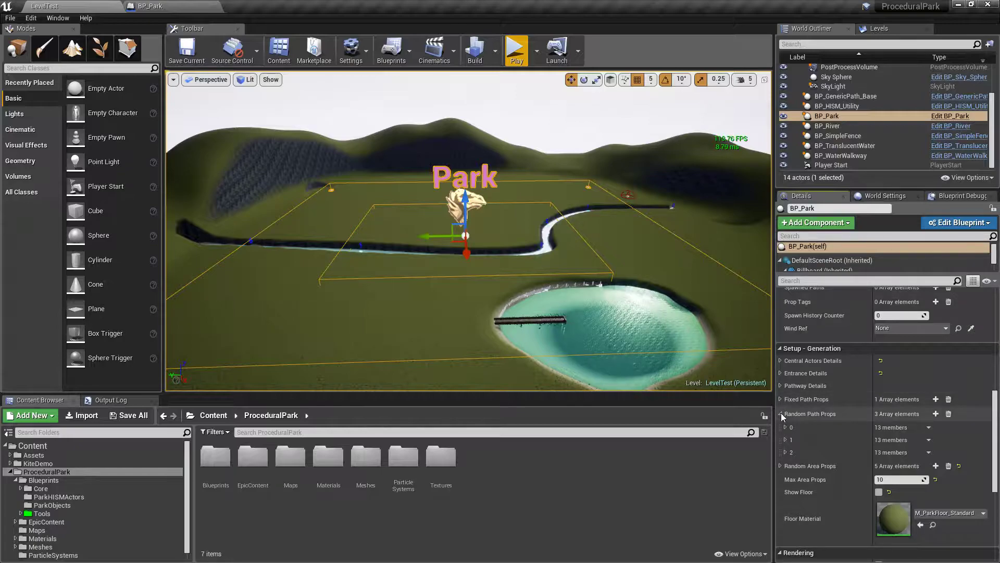
{"action": "left_click", "coordinate": [780, 413]}
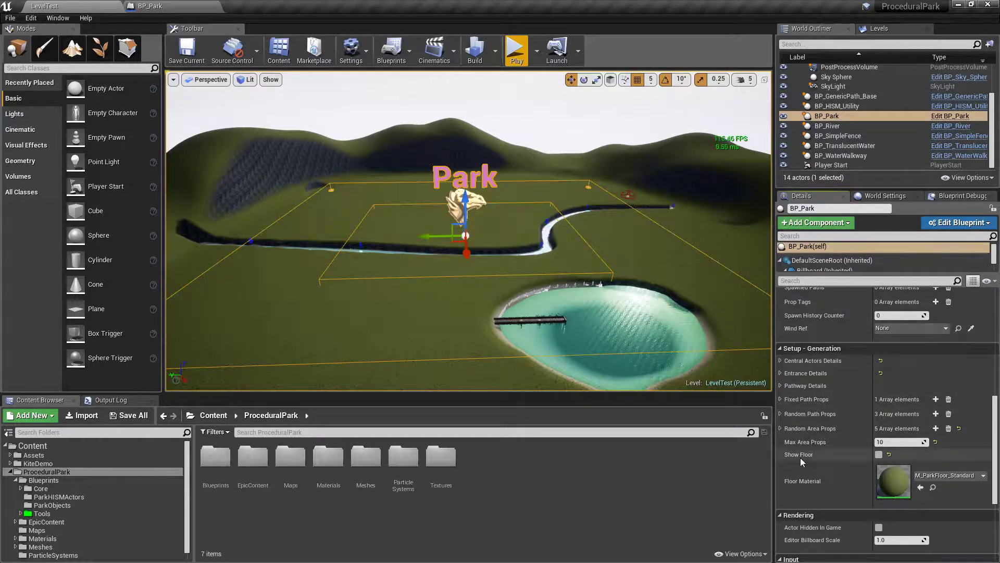
Turn on Show Floor for the park to preview its floor, and turn it off again
{"action": "left_click", "coordinate": [879, 455]}
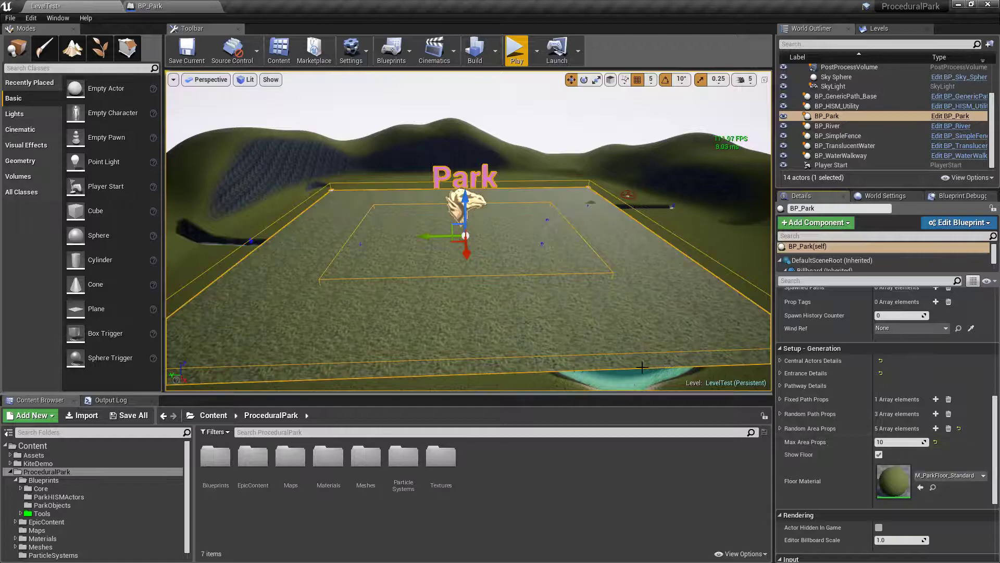
{"action": "left_click", "coordinate": [879, 455]}
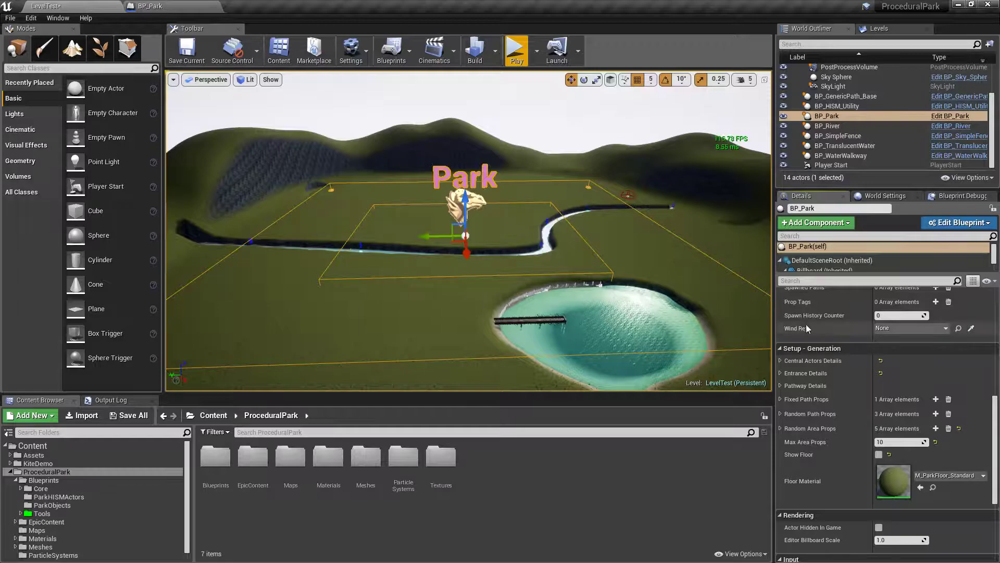
Review the park's Presets and the Number of Entrances options, keeping Number of Entrances at Medium
{"action": "scroll", "coordinate": [821, 381], "scroll_direction": "up", "scroll_amount": 5}
{"action": "scroll", "coordinate": [821, 382], "scroll_direction": "up", "scroll_amount": 3}
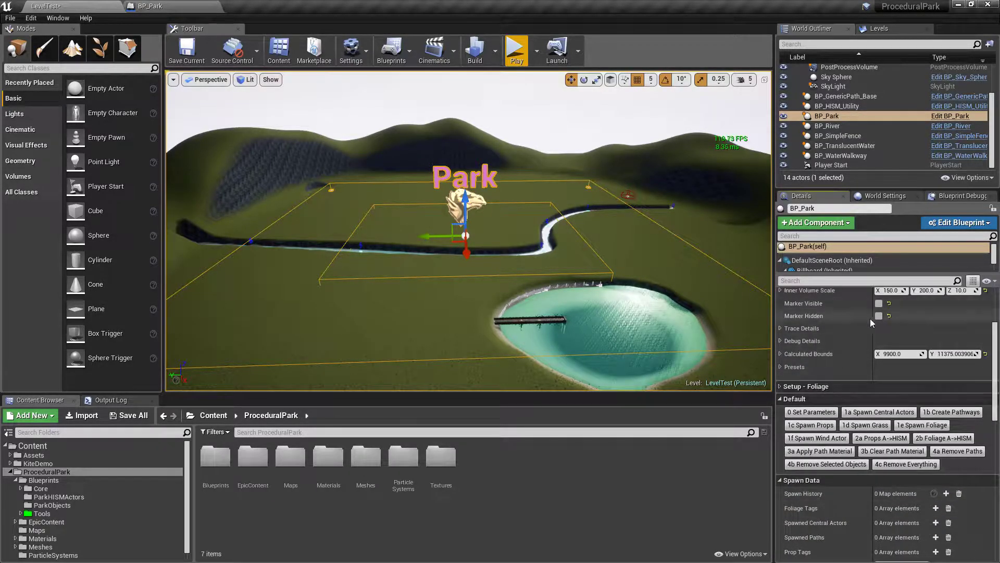
{"action": "left_click", "coordinate": [781, 367]}
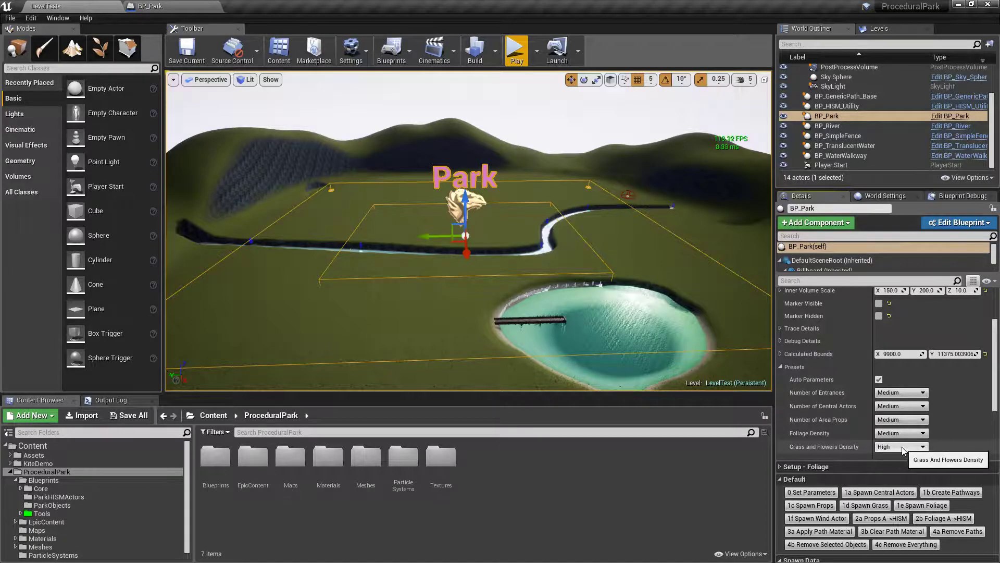
{"action": "left_click", "coordinate": [924, 394]}
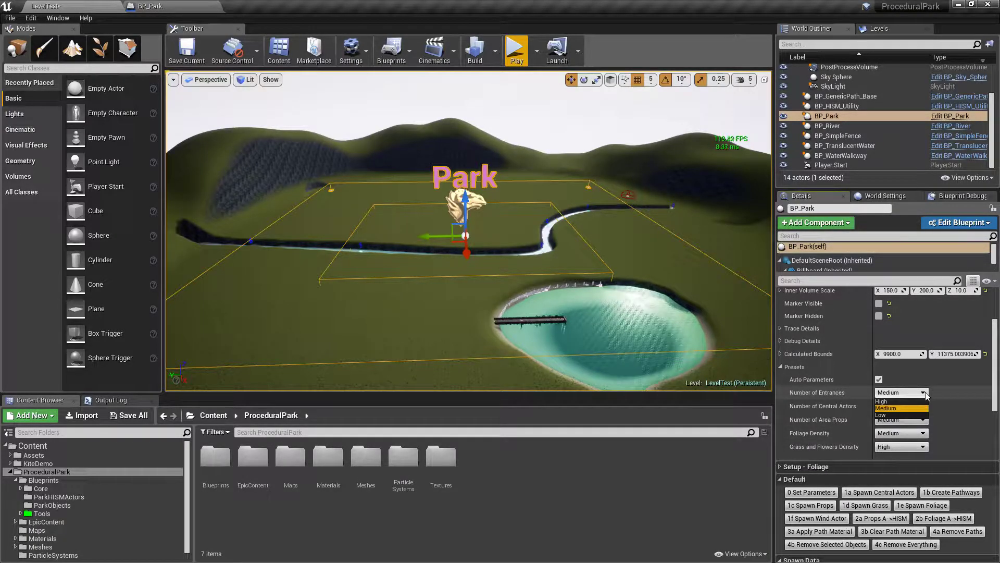
{"action": "left_click", "coordinate": [891, 408]}
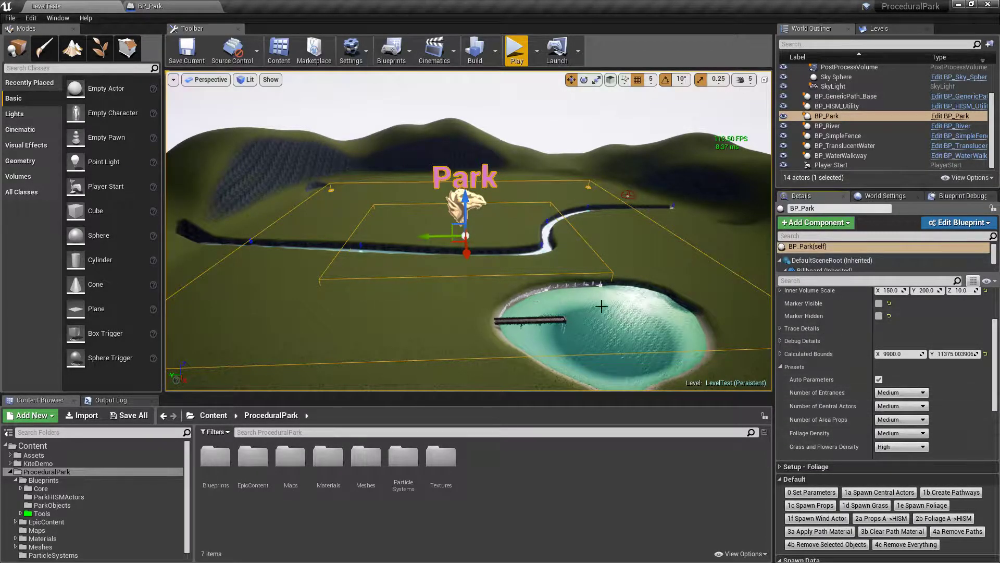
{"action": "left_click", "coordinate": [780, 367]}
Review the park's Central Actors Details and Fixed Path Props in the generation setup
{"action": "scroll", "coordinate": [797, 375], "scroll_direction": "down", "scroll_amount": 5}
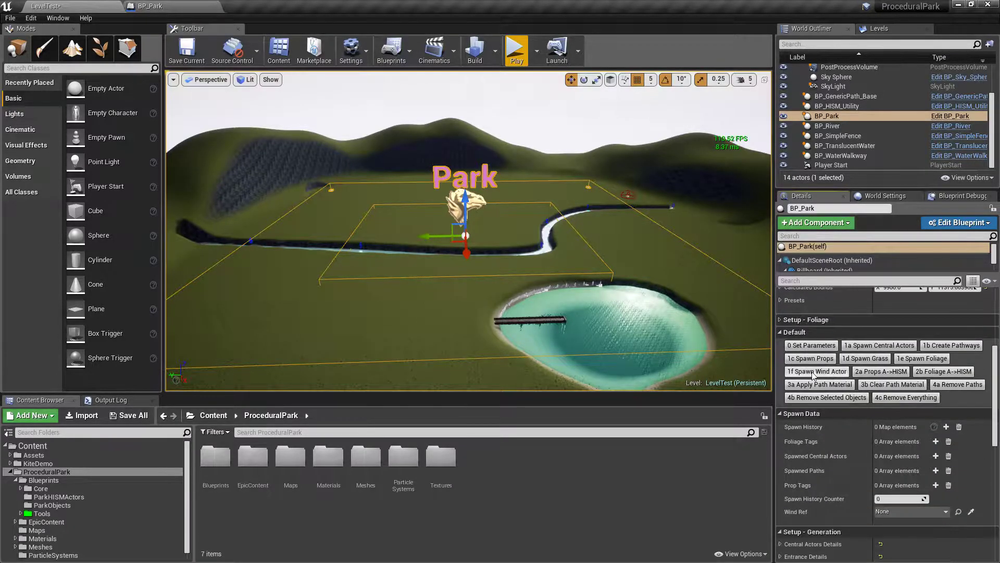
{"action": "scroll", "coordinate": [809, 379], "scroll_direction": "down", "scroll_amount": 6}
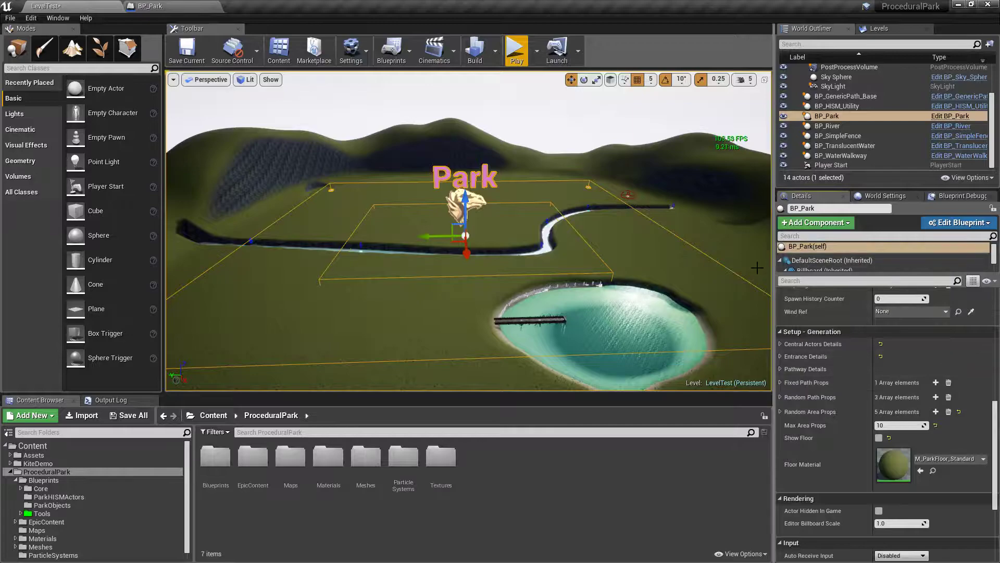
{"action": "left_click", "coordinate": [780, 346]}
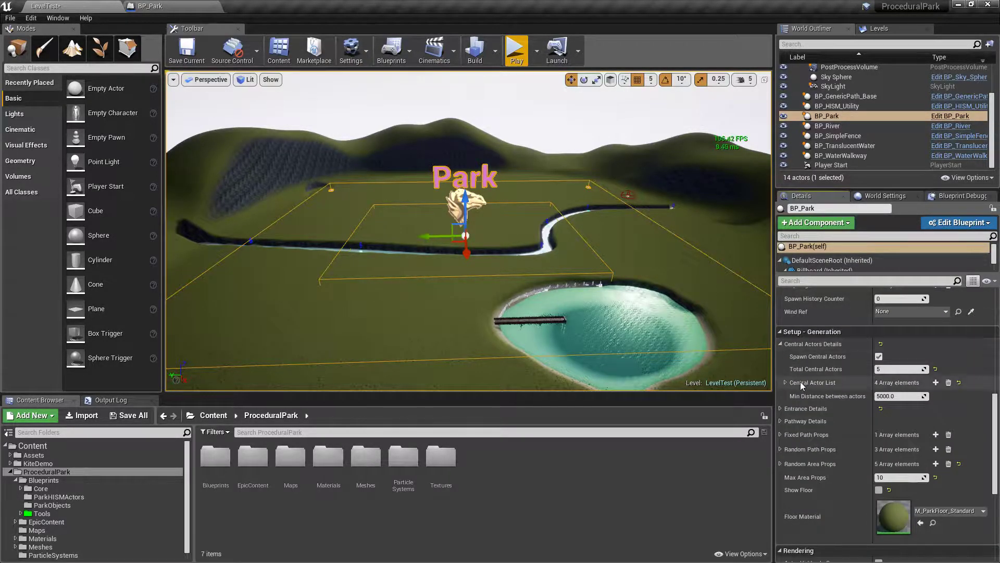
{"action": "left_click", "coordinate": [781, 345]}
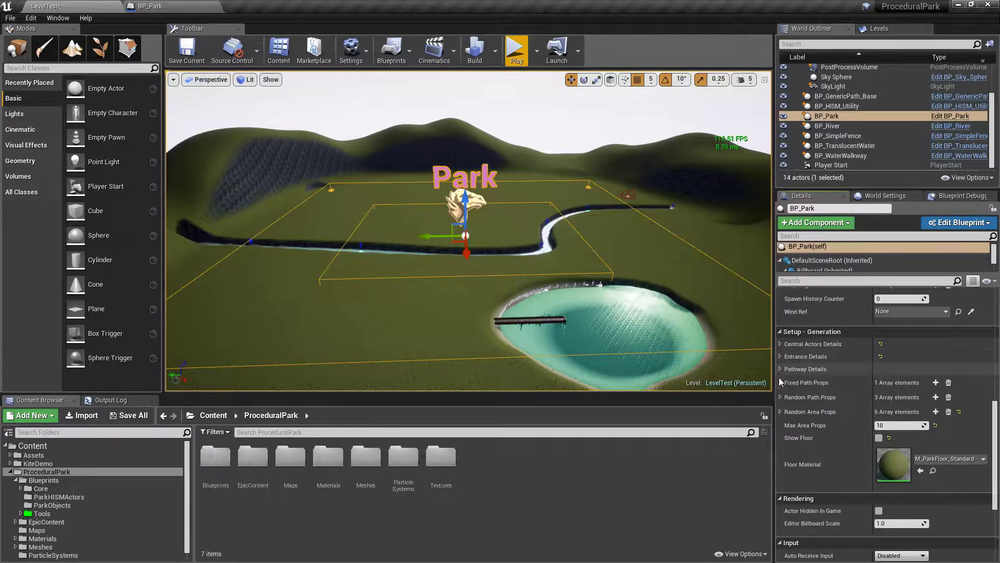
{"action": "left_click", "coordinate": [780, 382]}
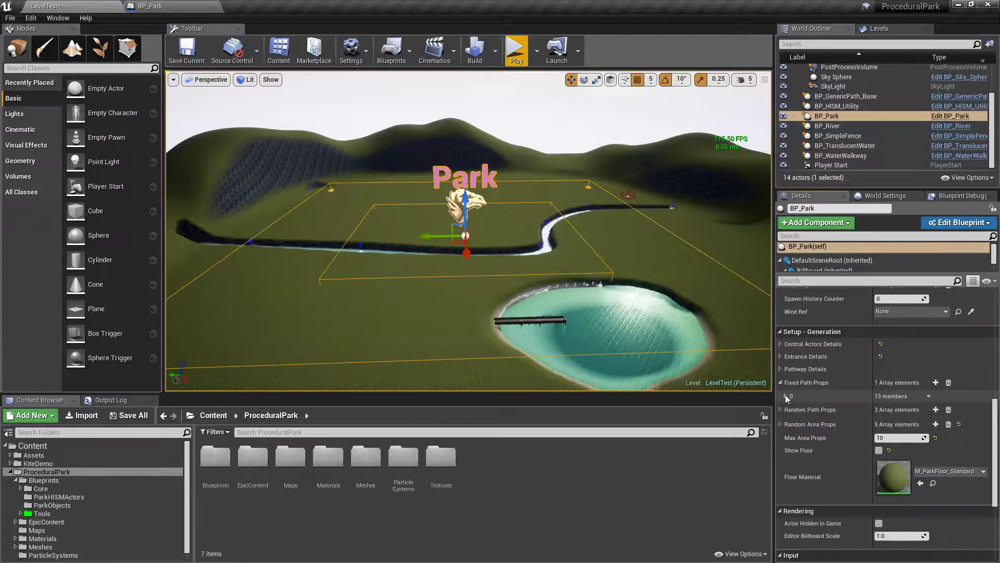
{"action": "left_click", "coordinate": [781, 382]}
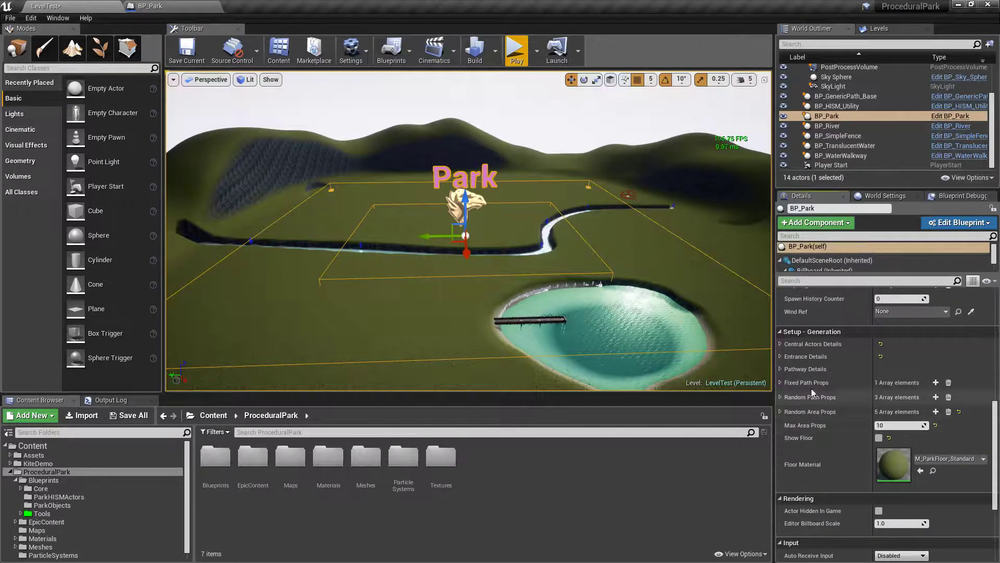
Spawn the park's central actors and view their placement within the park bounds
{"action": "scroll", "coordinate": [854, 425], "scroll_direction": "up", "scroll_amount": 3}
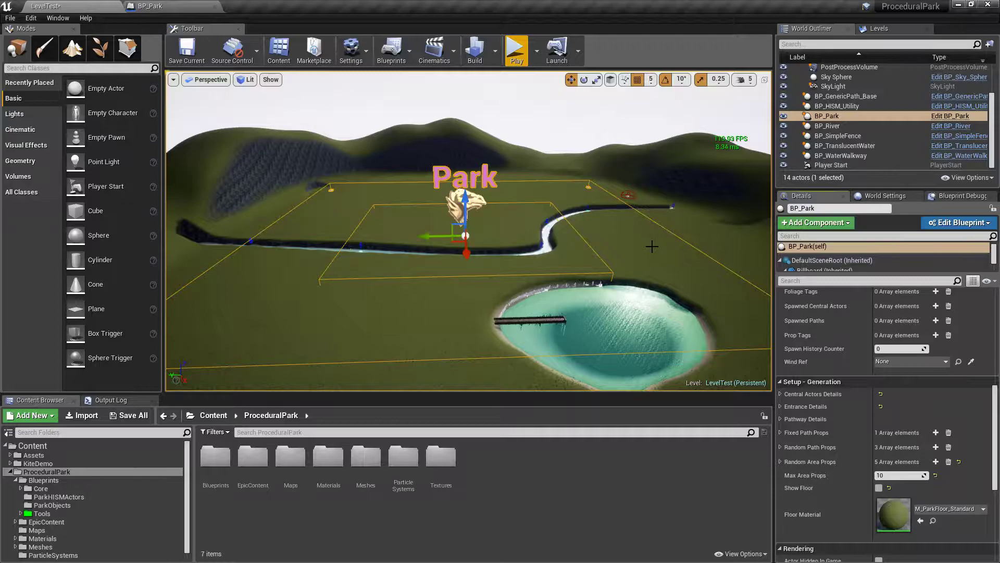
{"action": "scroll", "coordinate": [866, 350], "scroll_direction": "up", "scroll_amount": 10}
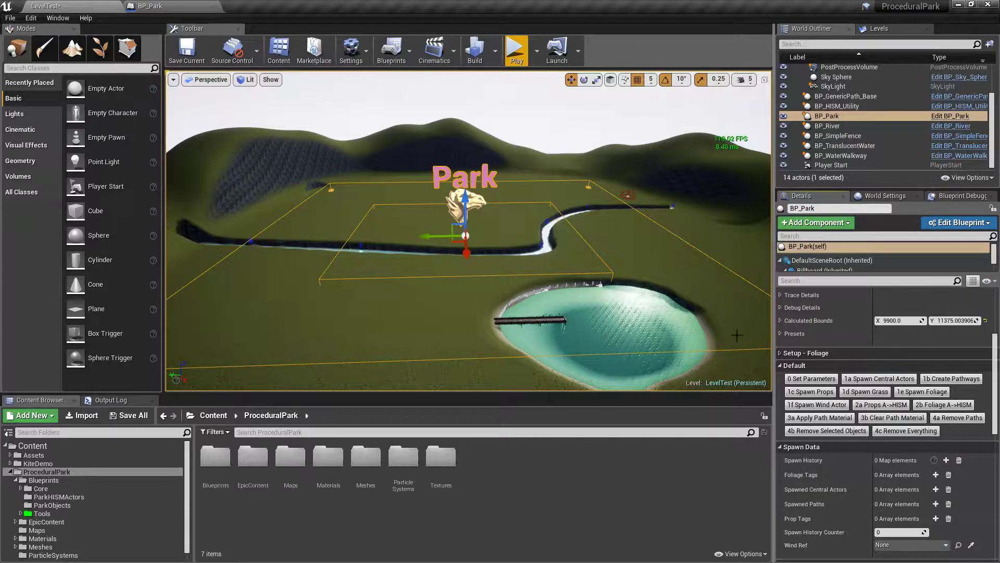
{"action": "left_click", "coordinate": [888, 380]}
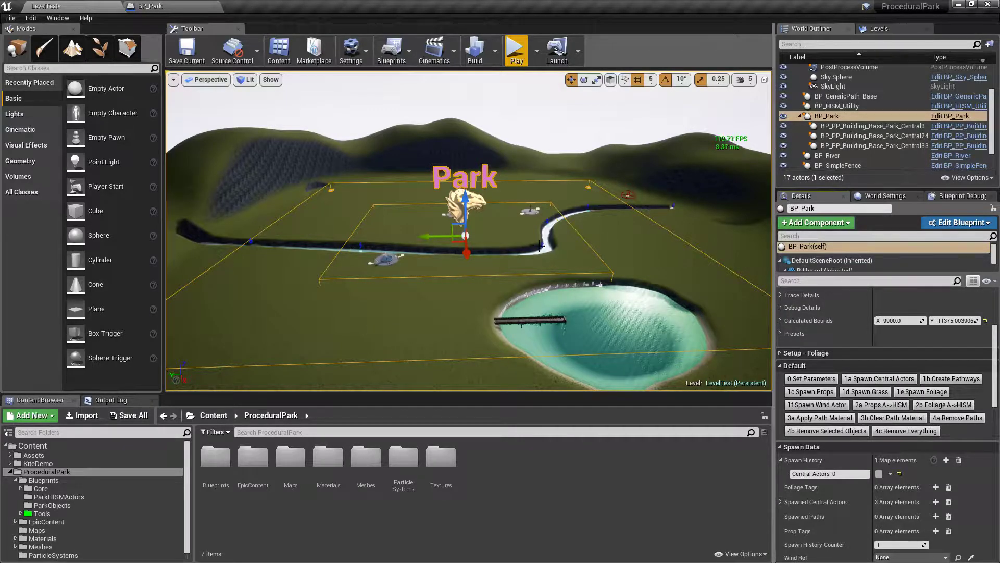
{"action": "right_click_drag", "start_coordinate": [372, 197], "coordinate": [396, 203]}
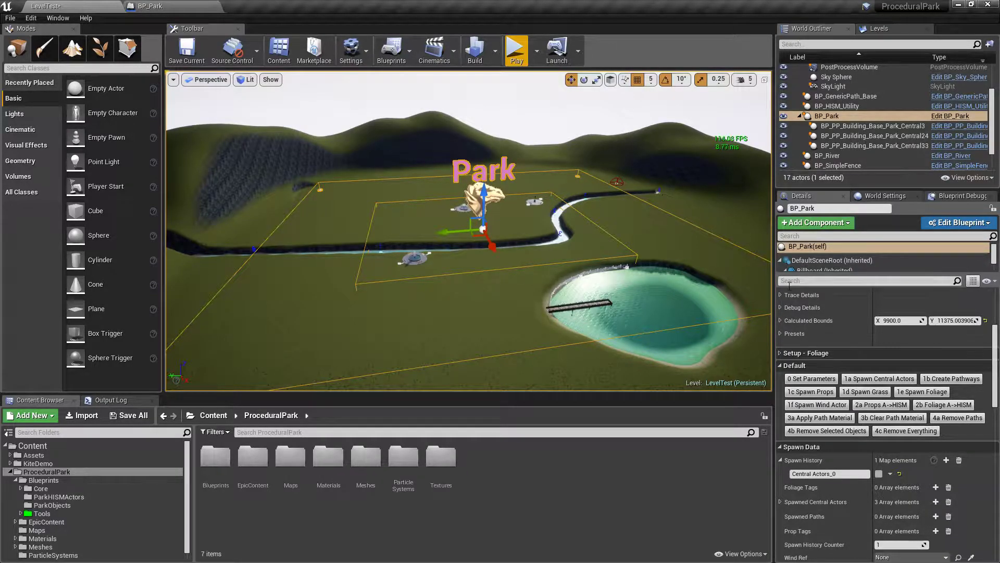
Create the park's pathways and inspect the generated path network
{"action": "left_click", "coordinate": [956, 380]}
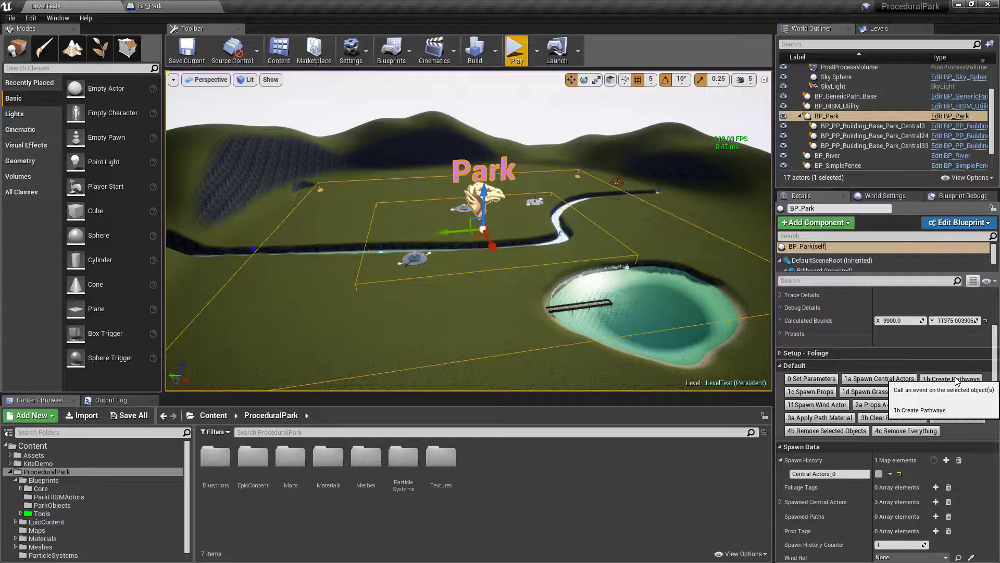
{"action": "right_click_drag", "start_coordinate": [469, 230], "coordinate": [432, 272]}
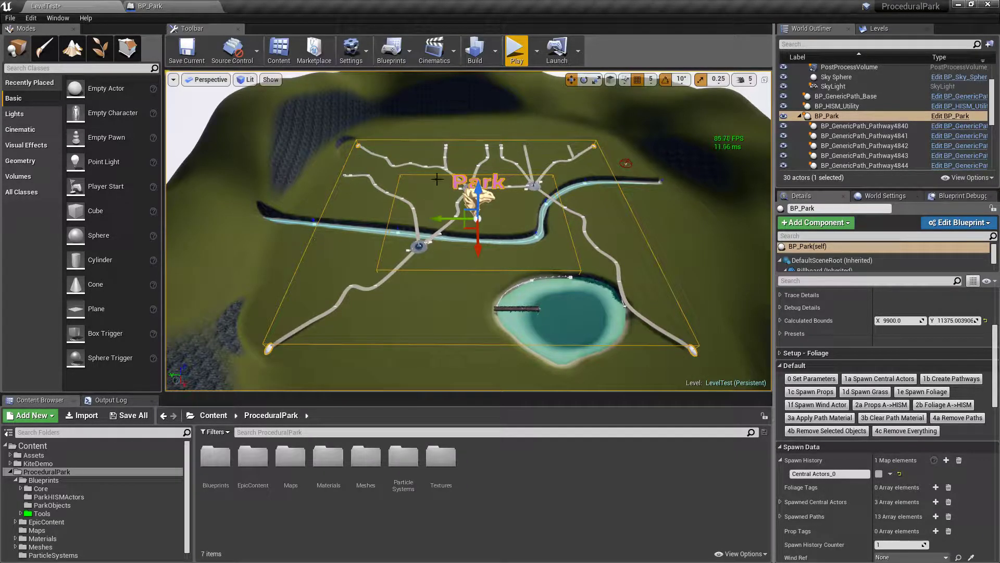
{"action": "scroll", "coordinate": [447, 303], "scroll_direction": "up", "scroll_amount": 10}
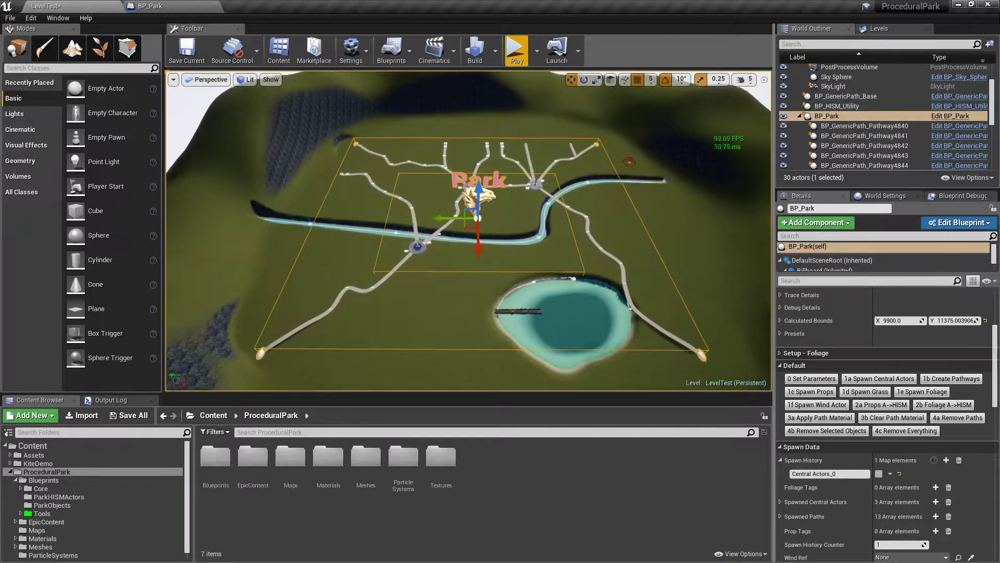
{"action": "right_click_drag", "start_coordinate": [447, 303], "coordinate": [474, 232]}
{"action": "key", "text": "f"}
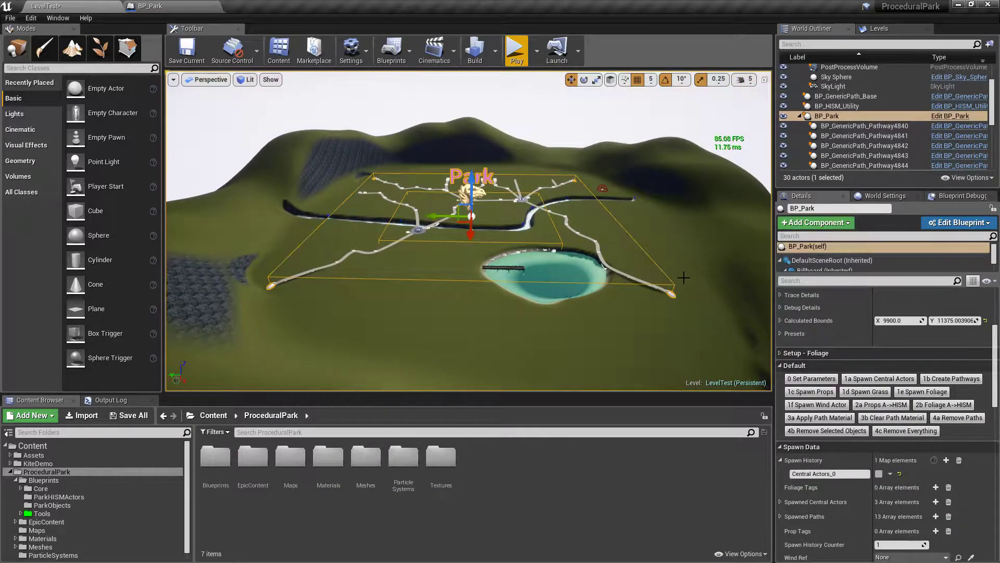
Review the park's Spawn Data and Entrance Details, including total entrances, corner entrances and edge padding
{"action": "scroll", "coordinate": [874, 408], "scroll_direction": "down", "scroll_amount": 3}
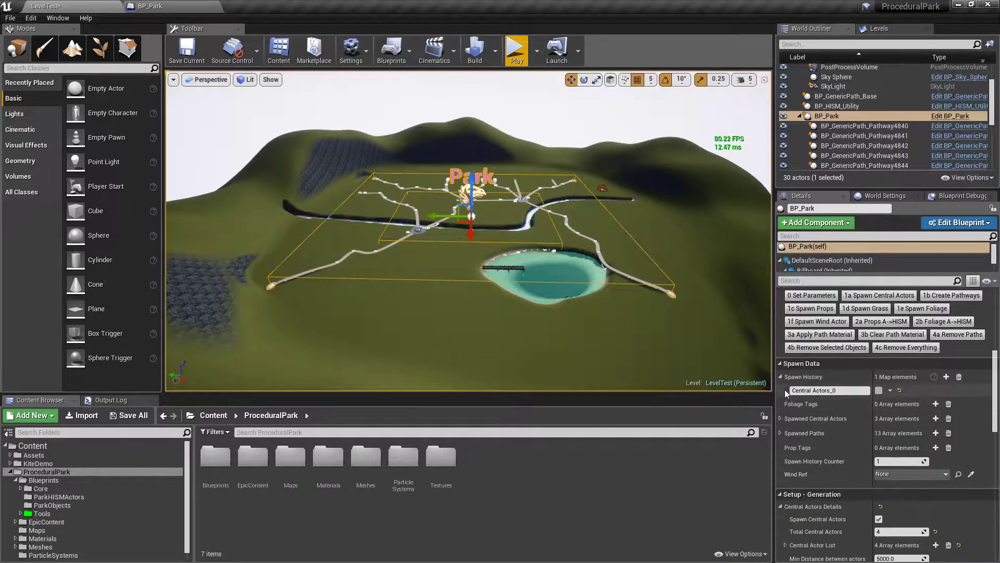
{"action": "scroll", "coordinate": [808, 453], "scroll_direction": "down", "scroll_amount": 4}
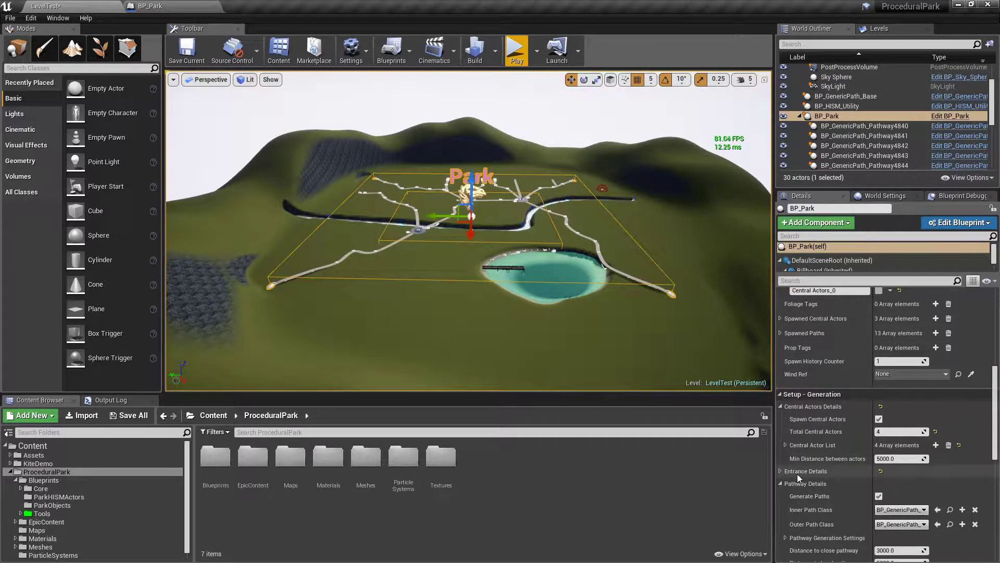
{"action": "left_click", "coordinate": [781, 407]}
{"action": "left_click", "coordinate": [781, 419]}
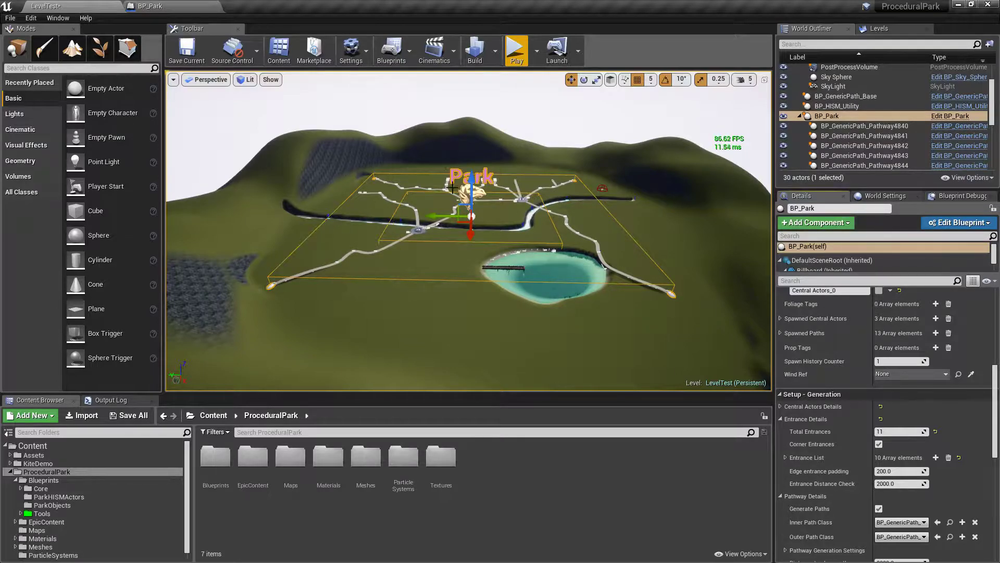
{"action": "left_click", "coordinate": [780, 418]}
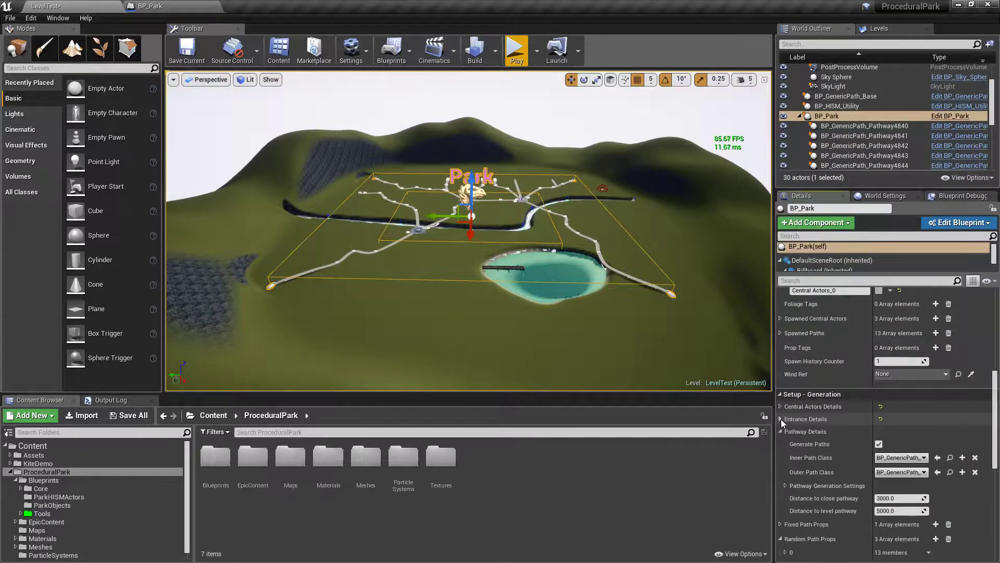
Spawn the park's props and view the lamp posts placed along the pathway
{"action": "scroll", "coordinate": [829, 338], "scroll_direction": "up", "scroll_amount": 5}
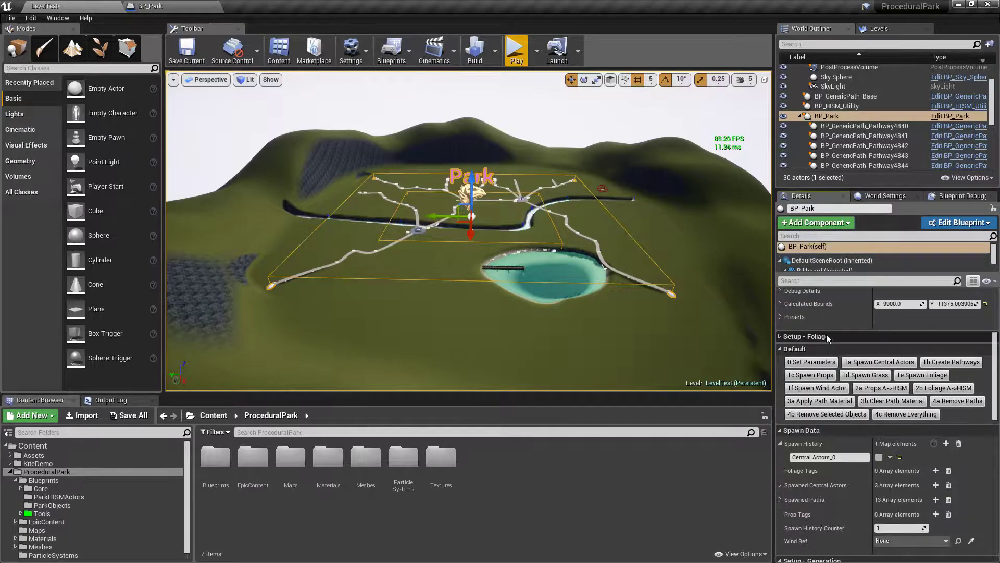
{"action": "left_click", "coordinate": [826, 375]}
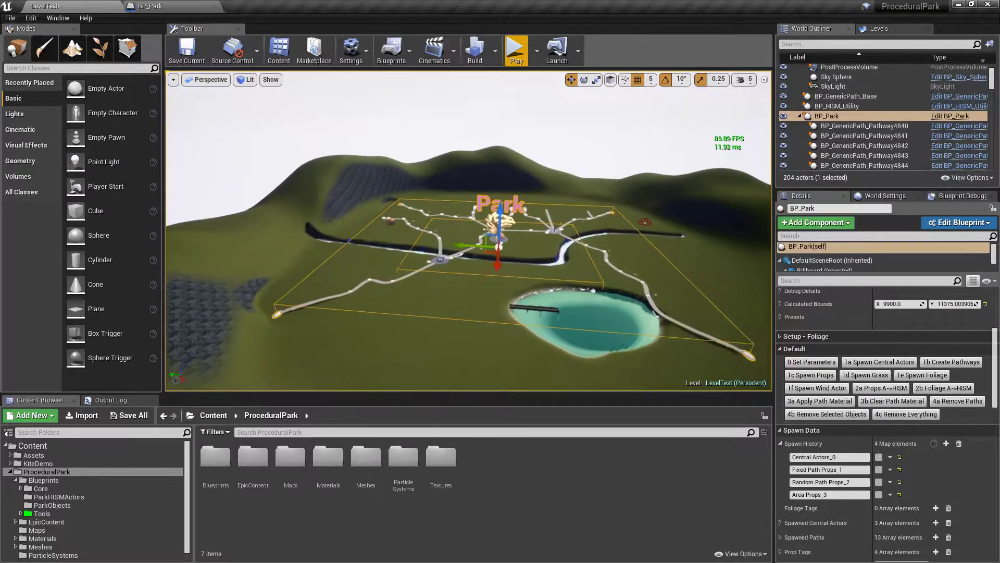
{"action": "right_click_drag", "start_coordinate": [468, 230], "coordinate": [302, 250]}
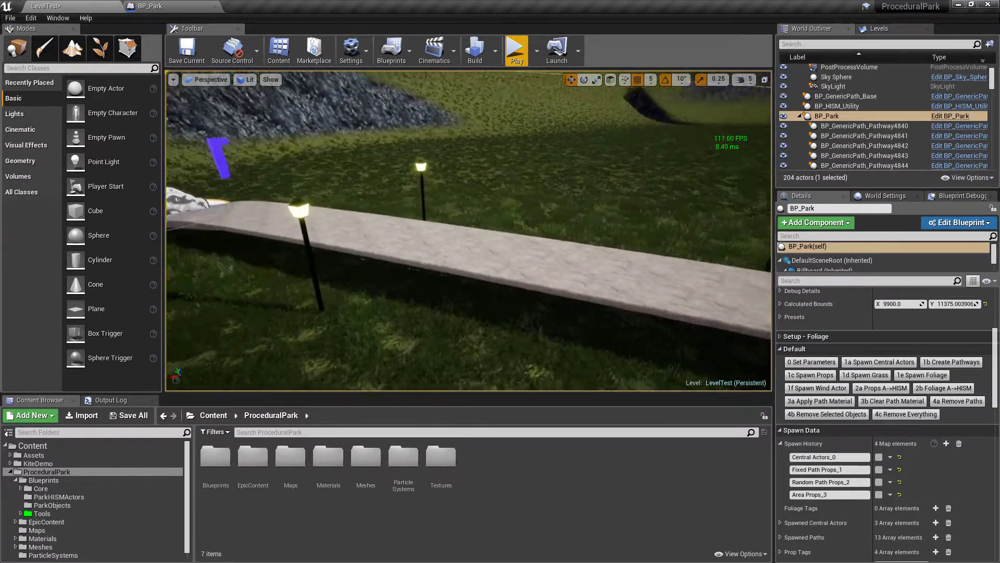
{"action": "right_click_drag", "start_coordinate": [468, 230], "coordinate": [594, 200]}
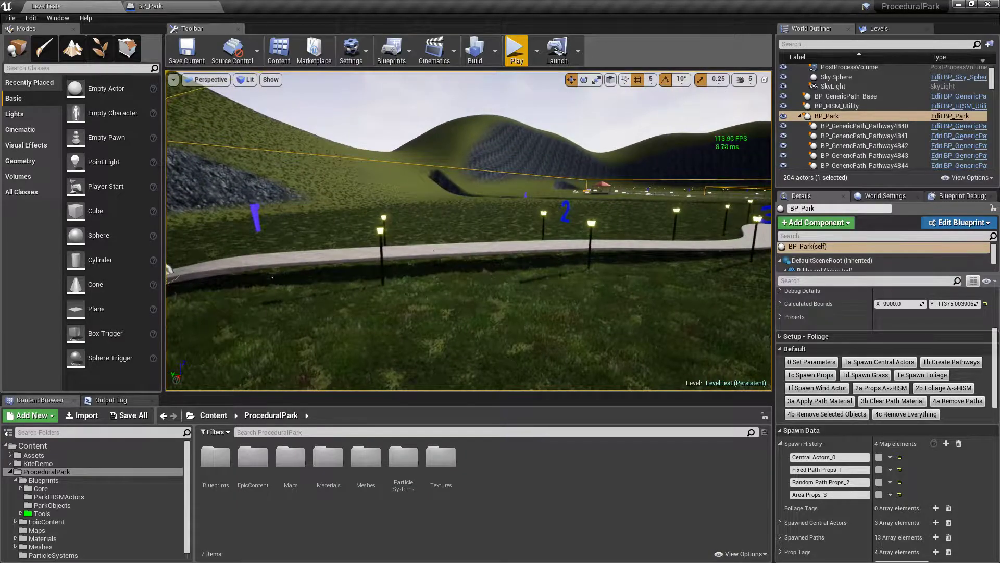
Select the lamp-lit entrance pathway, follow its spline points toward the park center, and examine its path segment settings
{"action": "left_click", "coordinate": [434, 250]}
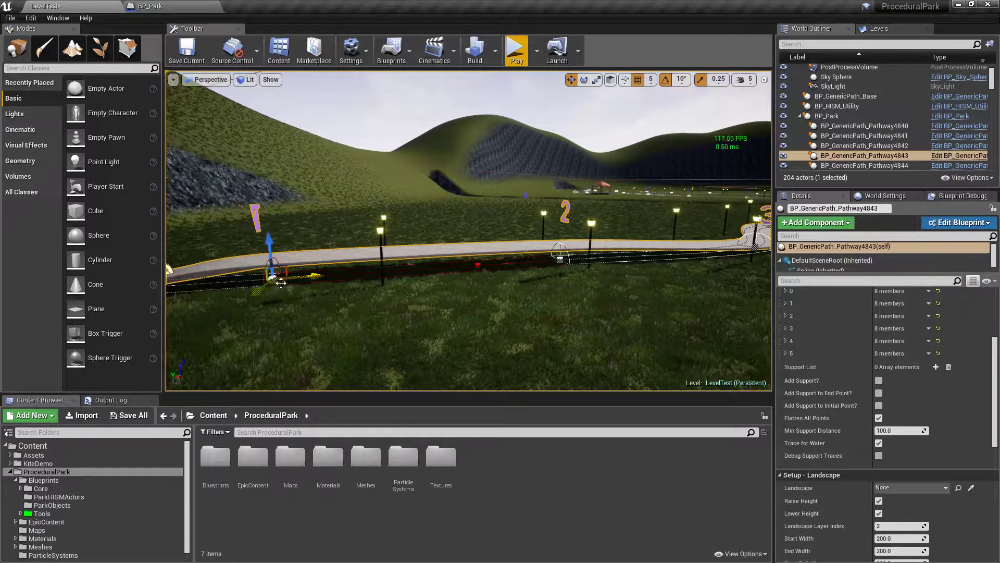
{"action": "right_click_drag", "start_coordinate": [393, 289], "coordinate": [573, 290]}
{"action": "key", "text": "w"}
{"action": "right_click_drag", "start_coordinate": [398, 304], "coordinate": [433, 315]}
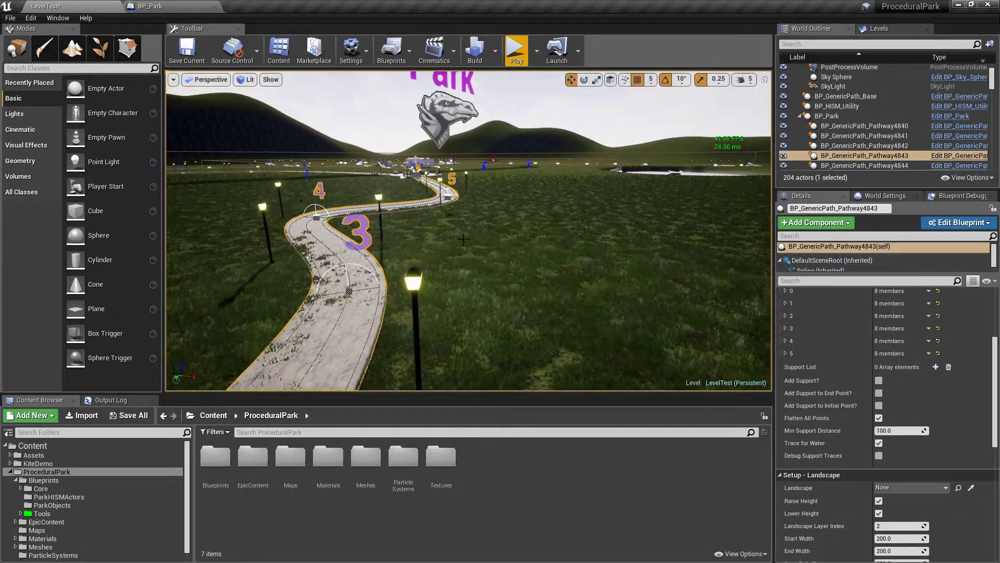
{"action": "right_click_drag", "start_coordinate": [456, 236], "coordinate": [443, 203]}
{"action": "key", "text": "w"}
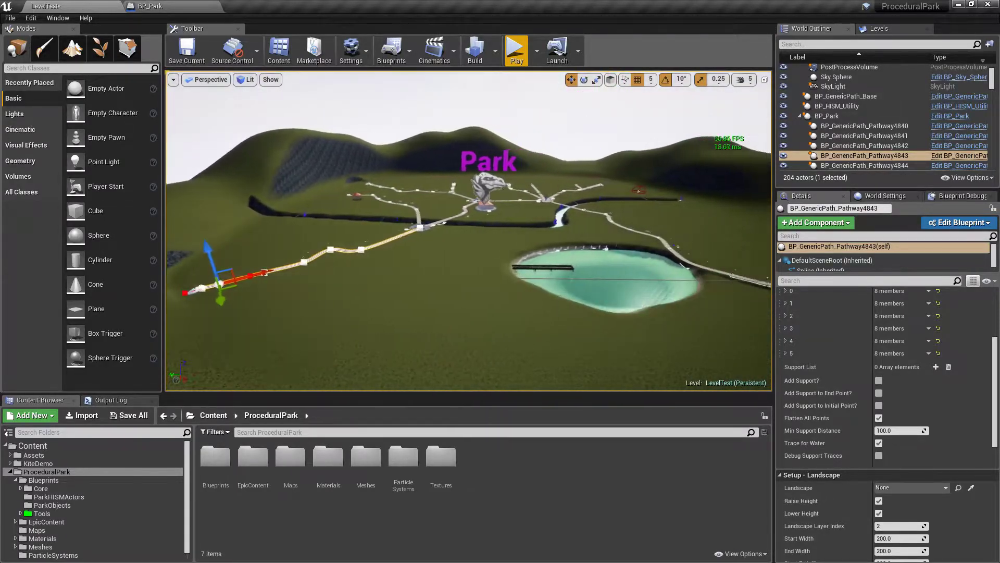
{"action": "scroll", "coordinate": [934, 400], "scroll_direction": "up", "scroll_amount": 2}
{"action": "scroll", "coordinate": [934, 400], "scroll_direction": "up", "scroll_amount": 4}
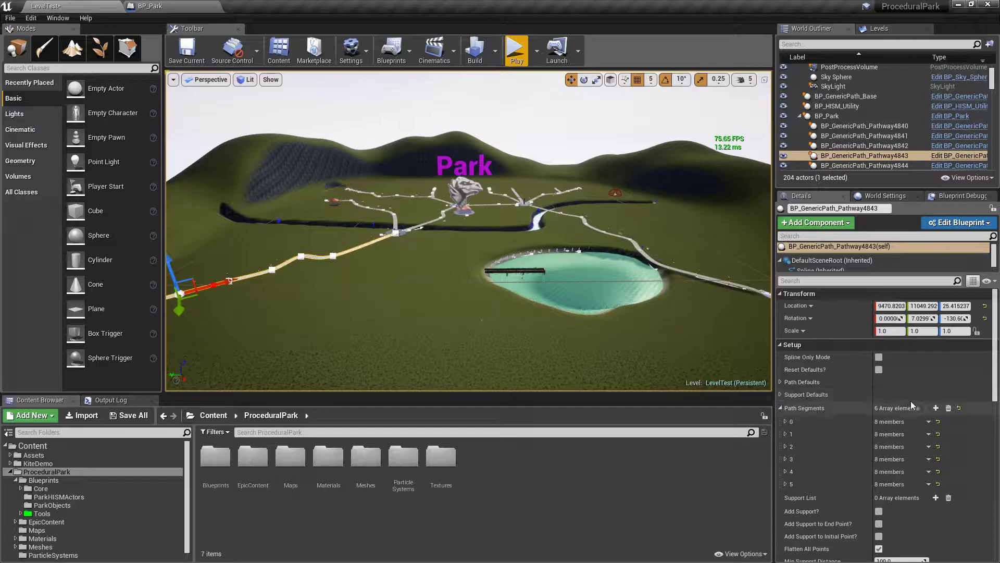
Reselect the park and review its foliage setup, covering the foliage, grass and flower lists and spawn amounts
{"action": "left_click", "coordinate": [464, 186]}
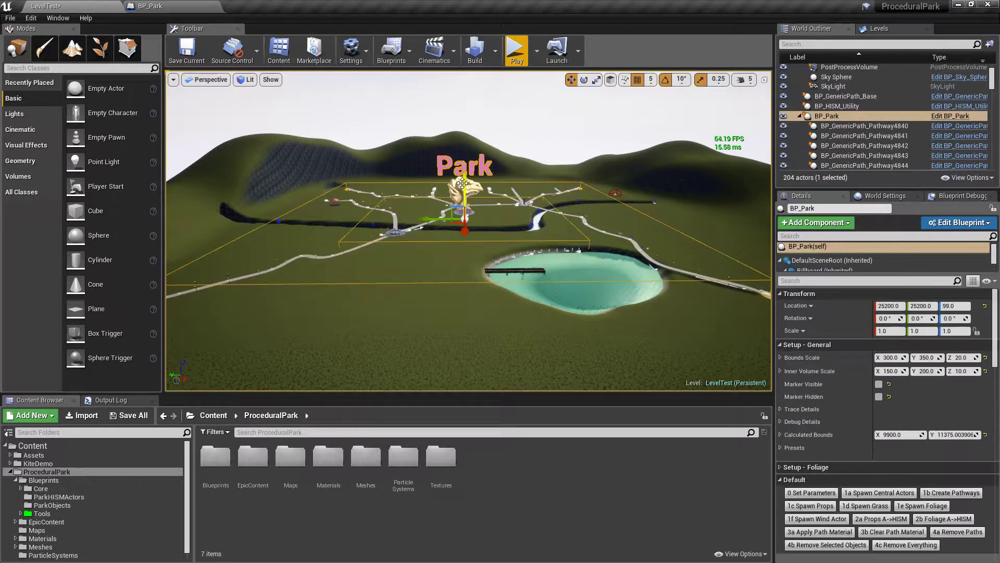
{"action": "left_click", "coordinate": [896, 493]}
{"action": "right_click_drag", "start_coordinate": [469, 231], "coordinate": [468, 191]}
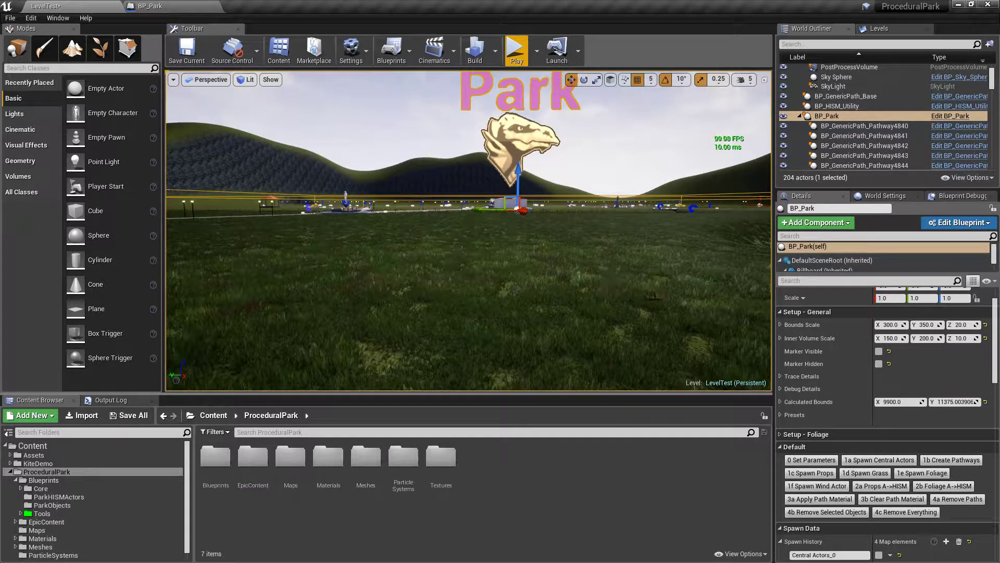
{"action": "left_click", "coordinate": [783, 434]}
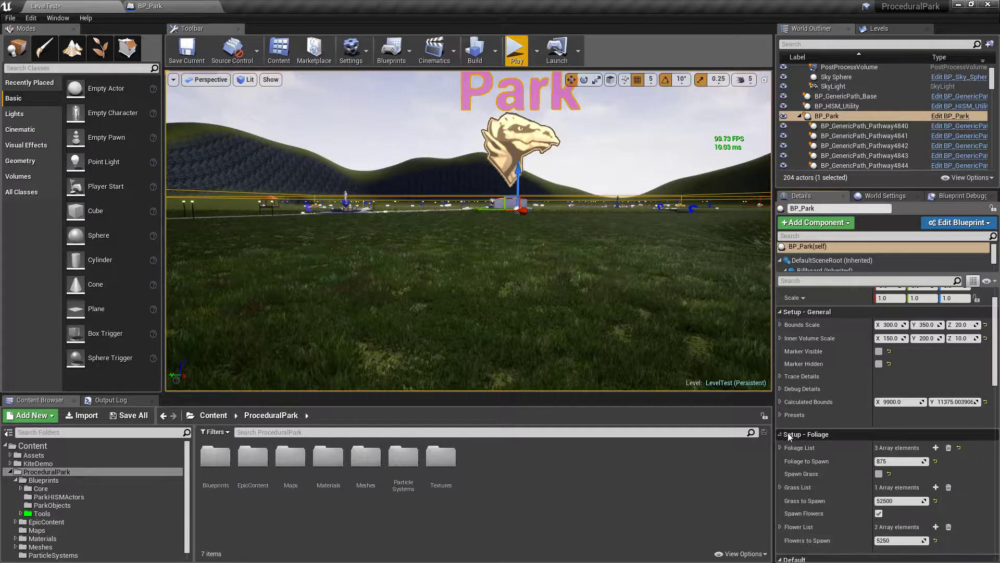
{"action": "scroll", "coordinate": [787, 434], "scroll_direction": "down", "scroll_amount": 3}
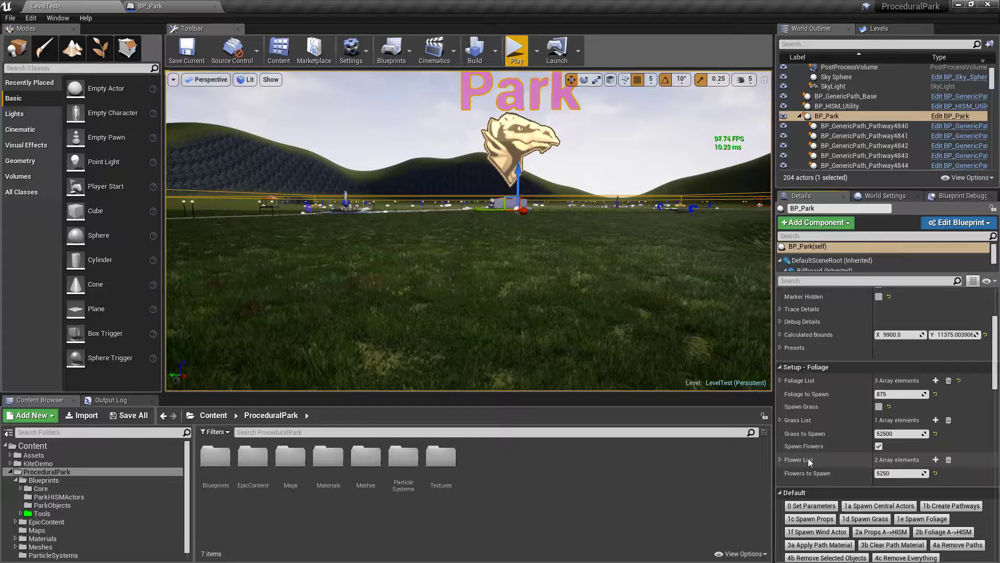
{"action": "left_click", "coordinate": [782, 366]}
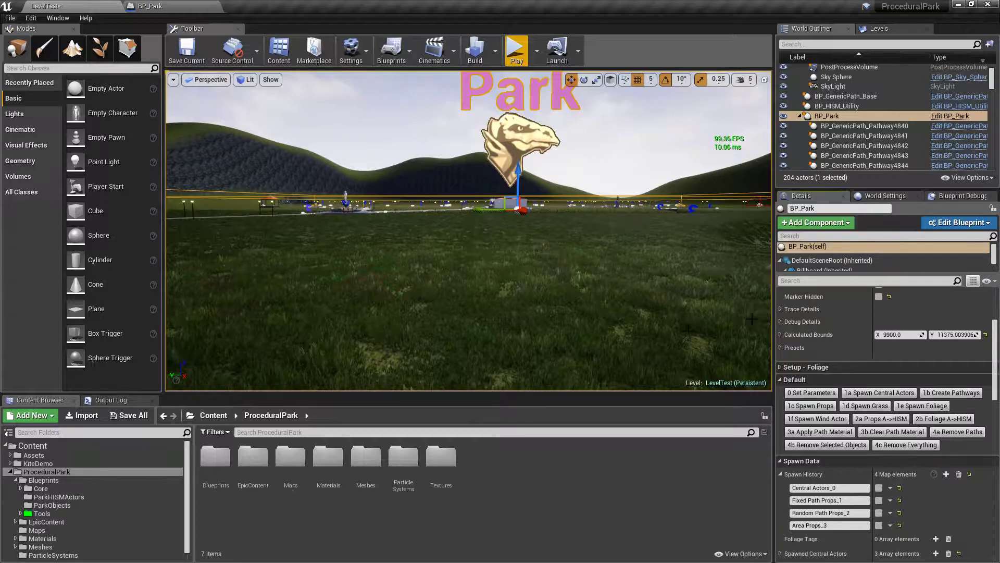
Run the Spawn Grass stage to scatter flowers over the park, and view them up close and from above
{"action": "left_click", "coordinate": [872, 409]}
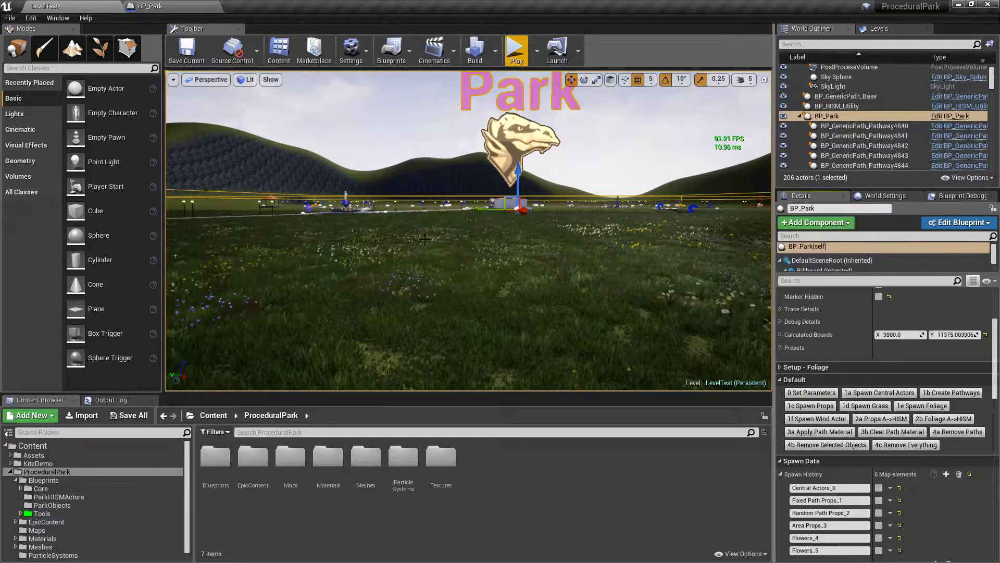
{"action": "left_click", "coordinate": [871, 409]}
{"action": "right_click_drag", "start_coordinate": [652, 371], "coordinate": [755, 386]}
{"action": "right_click_drag", "start_coordinate": [469, 229], "coordinate": [381, 245]}
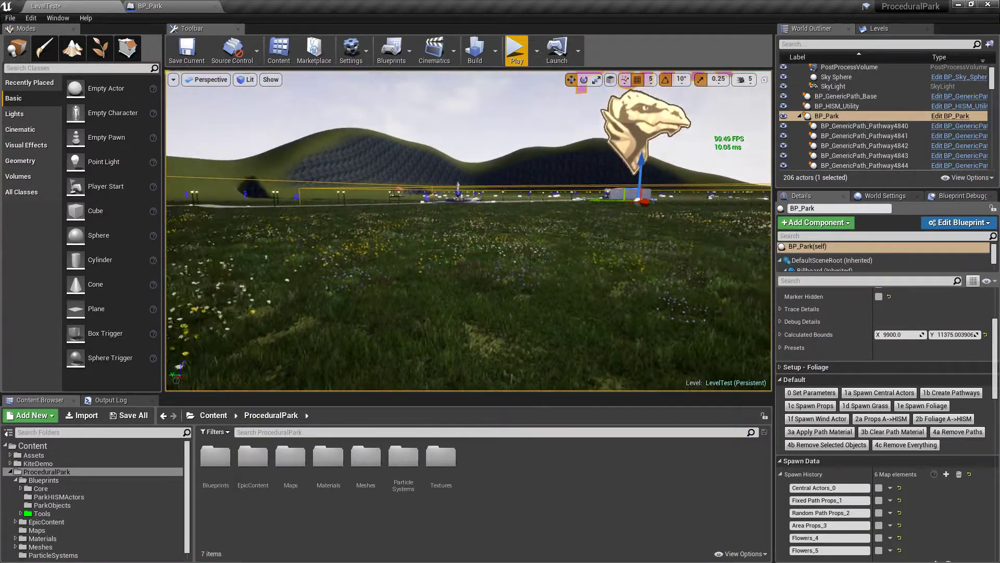
{"action": "key", "text": "s"}
{"action": "key", "text": "e"}
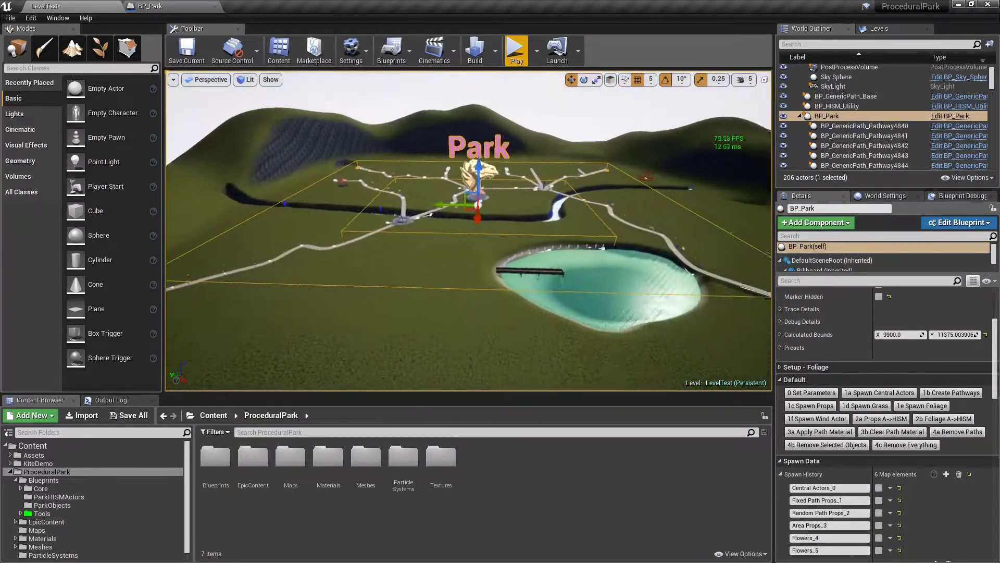
Spawn the park's foliage and view the trees distributed around the pathways and central actors
{"action": "left_click", "coordinate": [922, 406]}
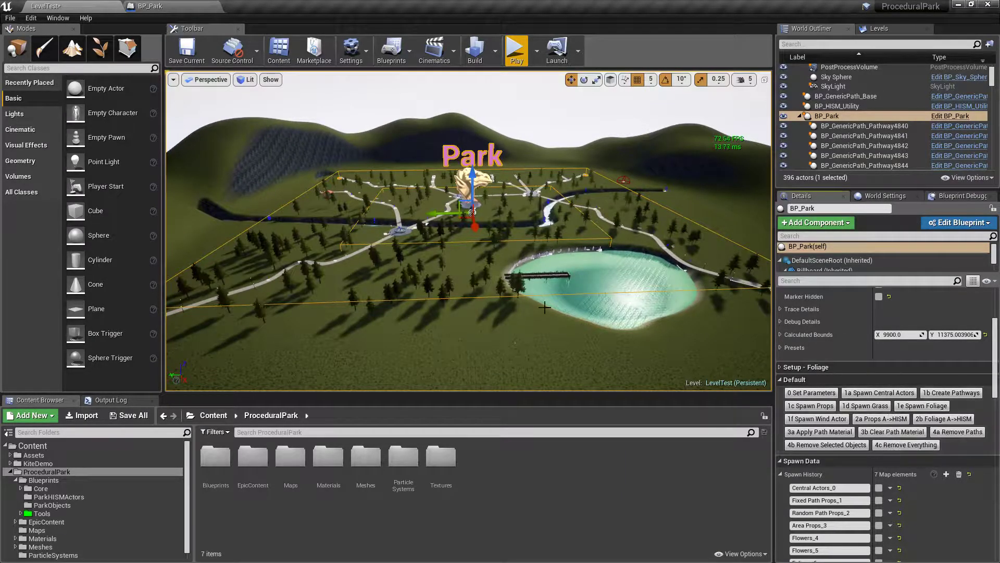
{"action": "key", "text": "w"}
{"action": "right_click_drag", "start_coordinate": [469, 234], "coordinate": [404, 261]}
{"action": "key", "text": "d"}
{"action": "key", "text": "s"}
{"action": "right_click_drag", "start_coordinate": [557, 201], "coordinate": [556, 201]}
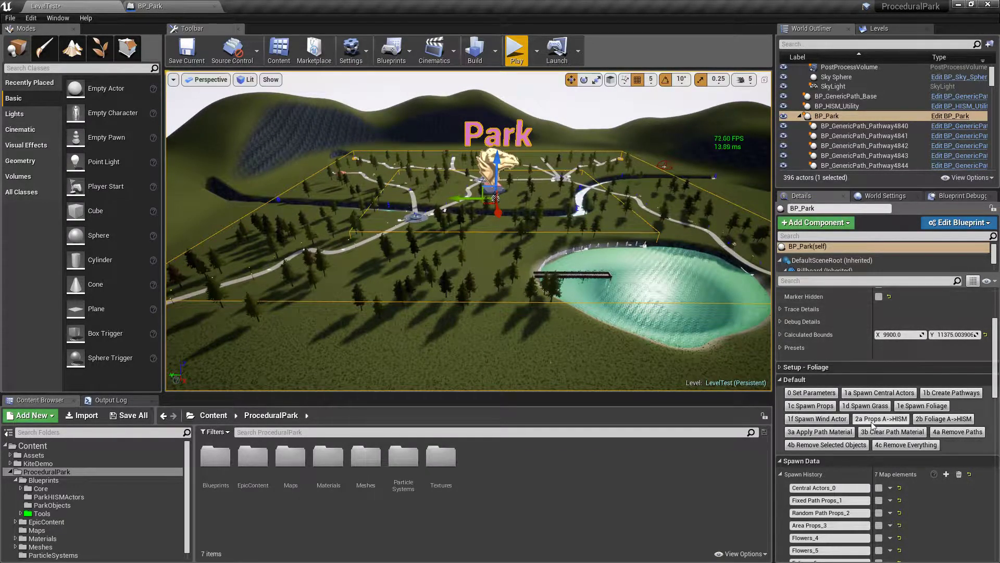
Spawn further batches of foliage to thicken the forest, and inspect it along an entrance pathway
{"action": "left_click", "coordinate": [931, 407]}
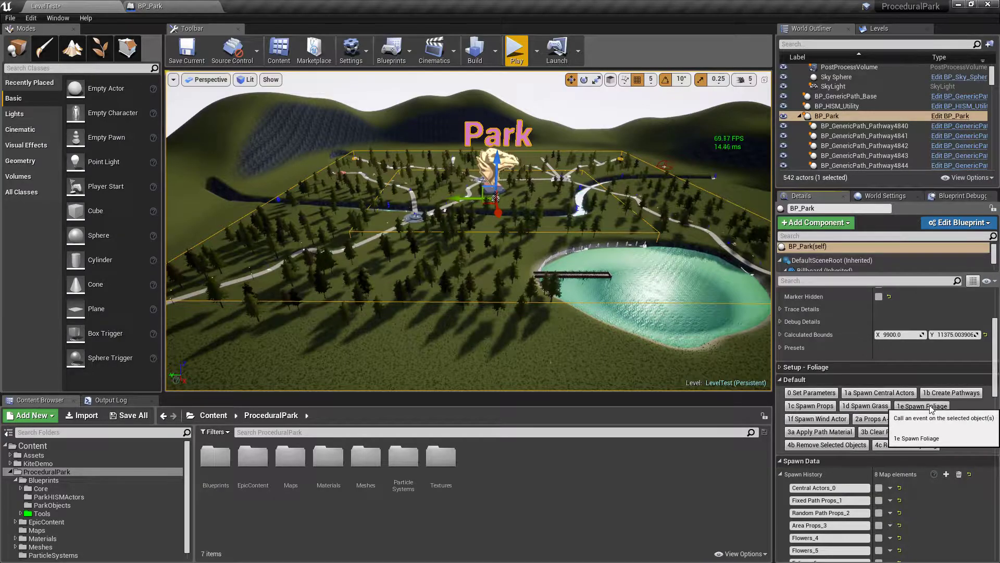
{"action": "key", "text": "w"}
{"action": "right_click_drag", "start_coordinate": [547, 303], "coordinate": [307, 350]}
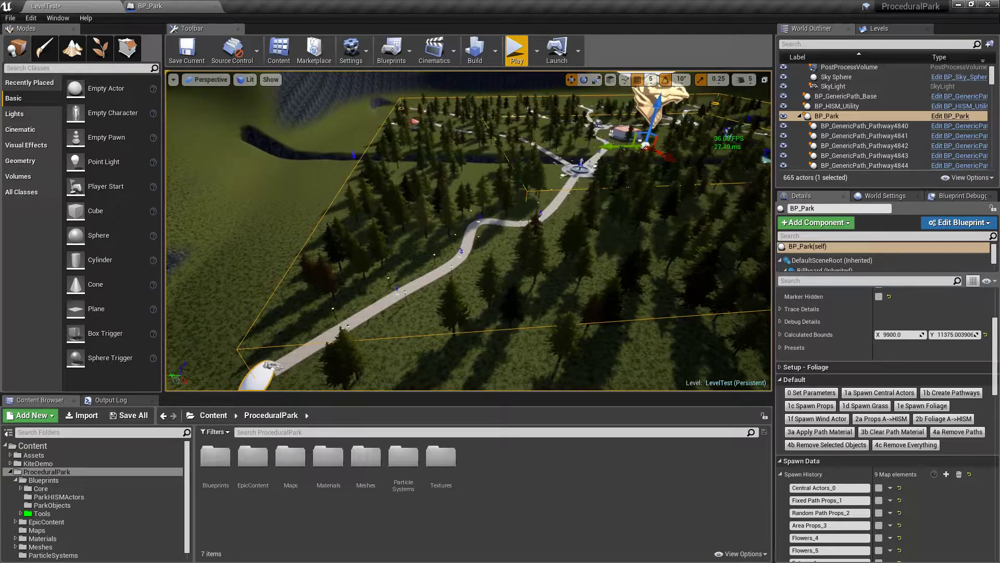
{"action": "key", "text": "f"}
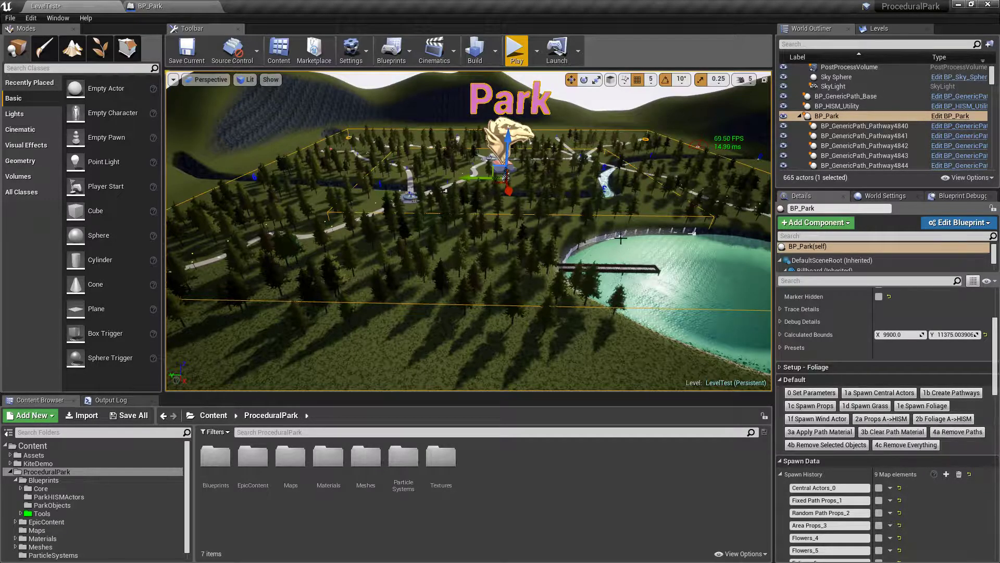
{"action": "mouse_move", "coordinate": [586, 194]}
{"action": "right_mouse_down"}
{"action": "mouse_move", "coordinate": [490, 198]}
{"action": "mouse_move", "coordinate": [469, 177]}
{"action": "mouse_move", "coordinate": [490, 234]}
{"action": "mouse_move", "coordinate": [526, 162]}
{"action": "mouse_move", "coordinate": [500, 145]}
{"action": "mouse_move", "coordinate": [479, 154]}
{"action": "mouse_move", "coordinate": [584, 156]}
{"action": "mouse_move", "coordinate": [469, 172]}
{"action": "right_mouse_up"}
{"action": "key", "text": "w"}
{"action": "right_click_drag", "start_coordinate": [402, 219], "coordinate": [425, 220]}
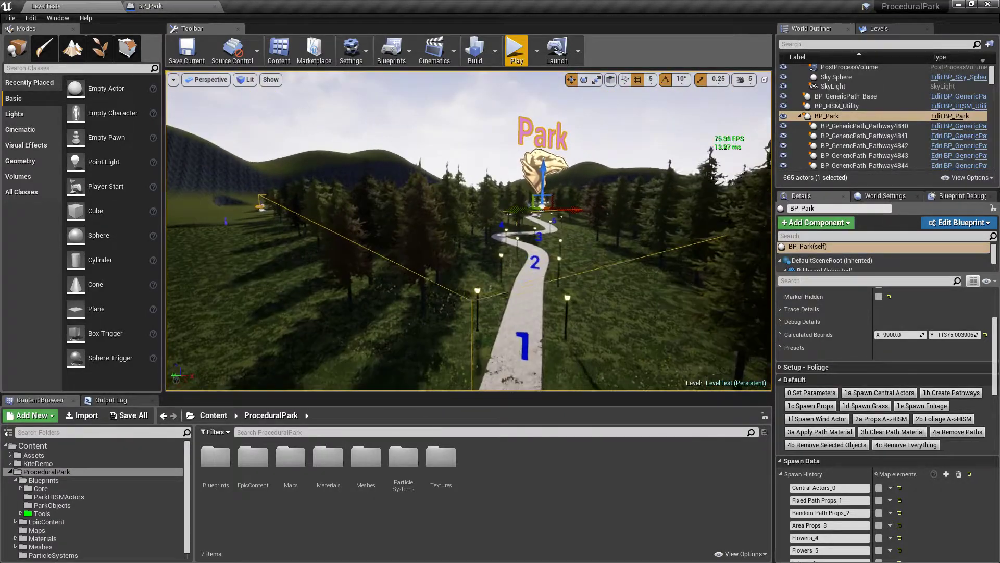
Play the level in full screen and run the character along the lamp-lit pathway toward the fountain
{"action": "left_click", "coordinate": [517, 47]}
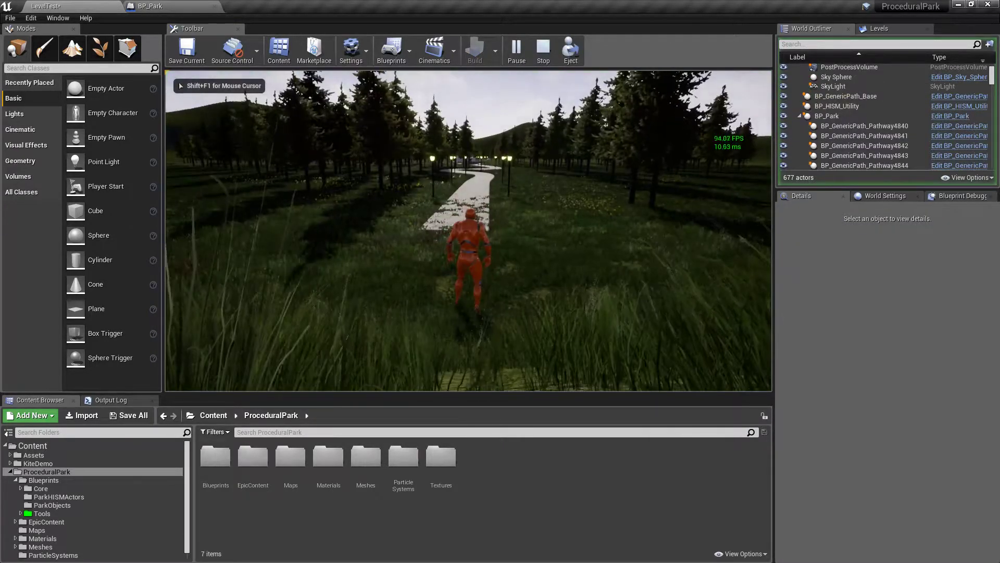
{"action": "key", "text": "F11"}
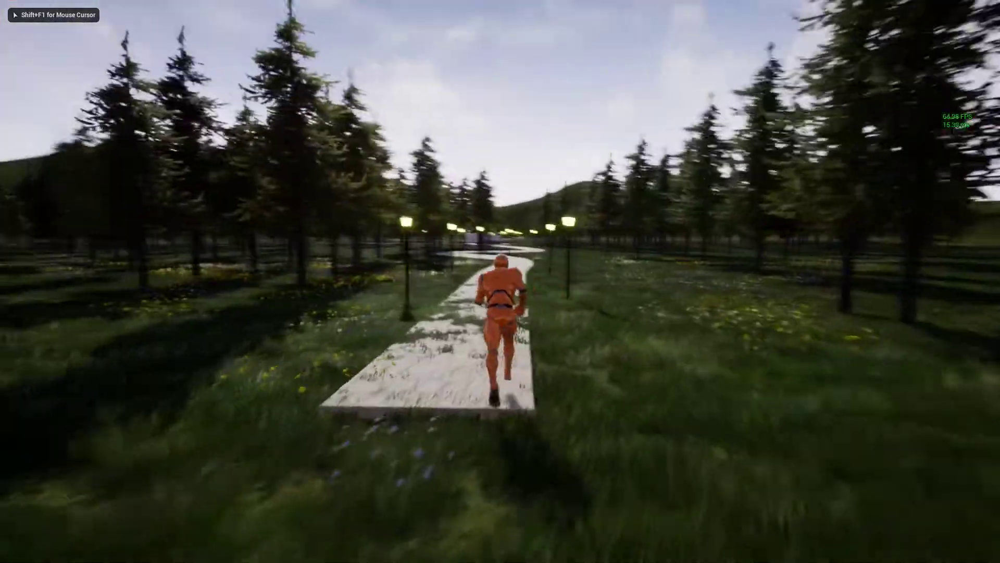
{"action": "key", "text": "w"}
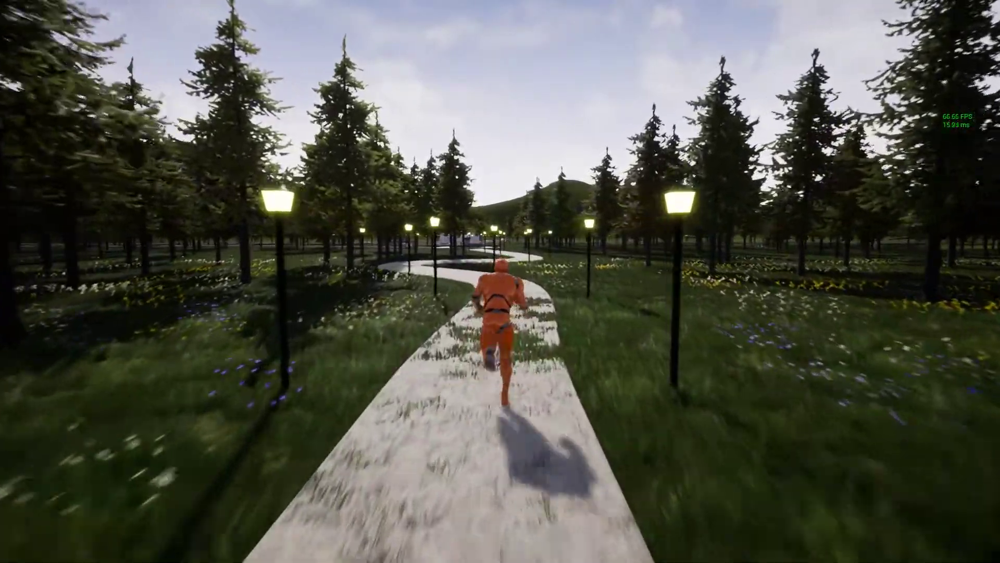
{"action": "key", "text": "d"}
{"action": "key", "text": "w"}
{"action": "key", "text": "w"}
{"action": "key", "text": "w"}
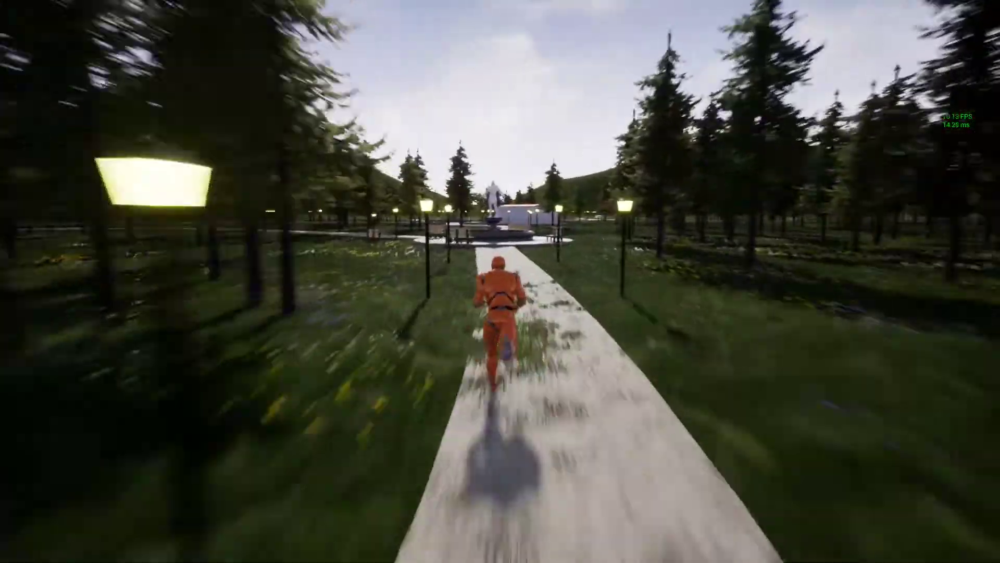
Run the character past the fountain to the restroom building and explore inside the door marked M
{"action": "key", "text": "w"}
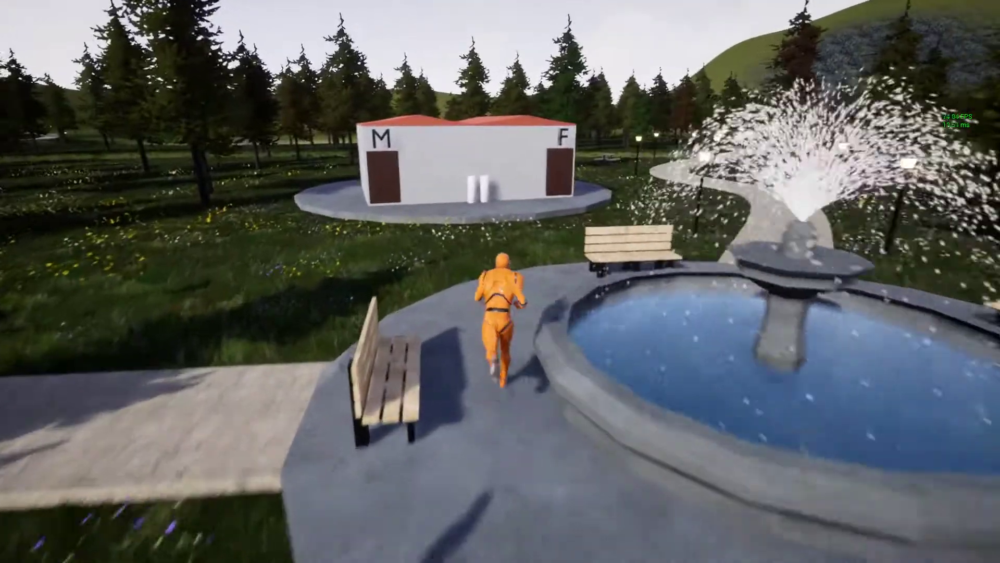
{"action": "key", "text": "w"}
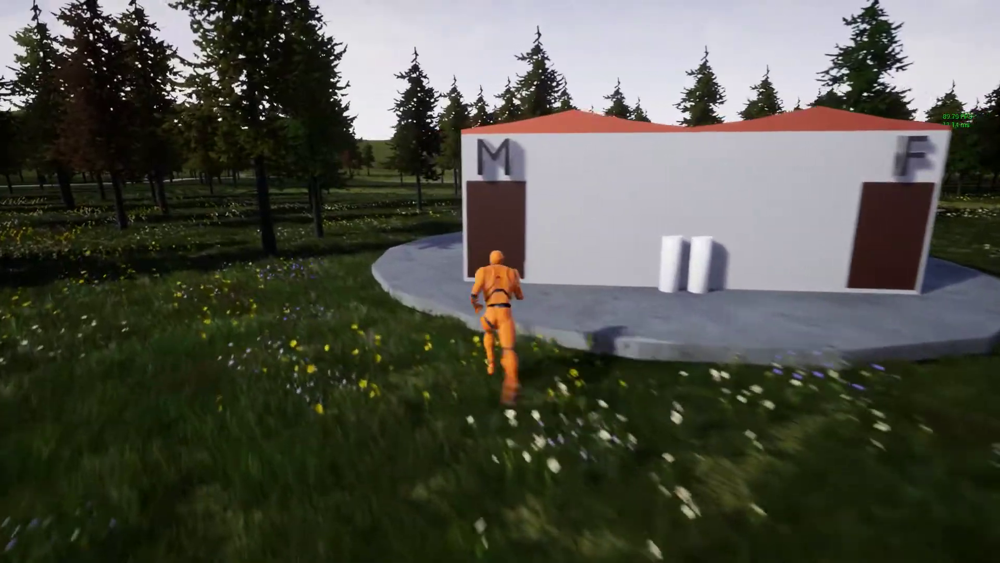
{"action": "key", "text": "w"}
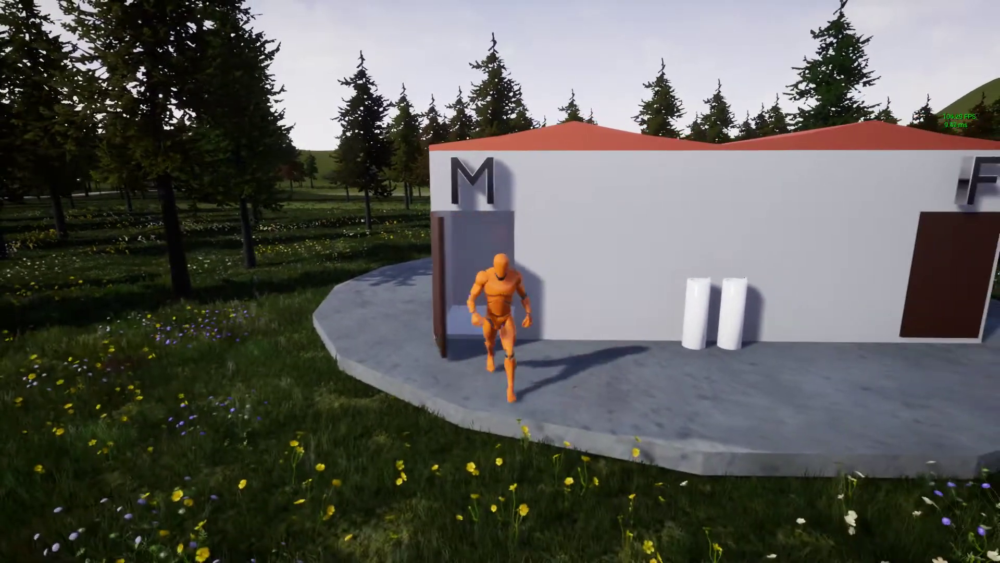
{"action": "key", "text": "a"}
{"action": "key", "text": "w"}
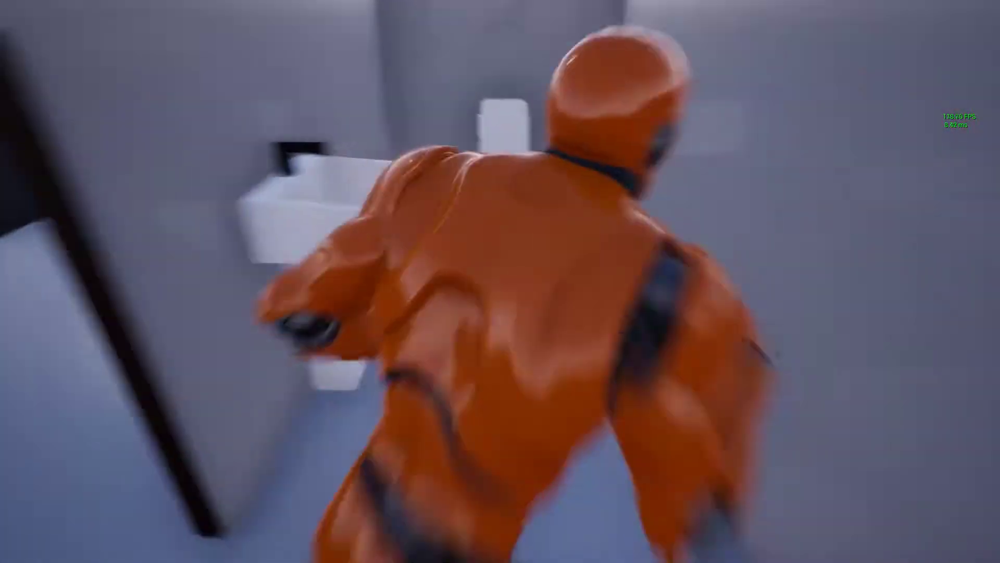
{"action": "key", "text": "w"}
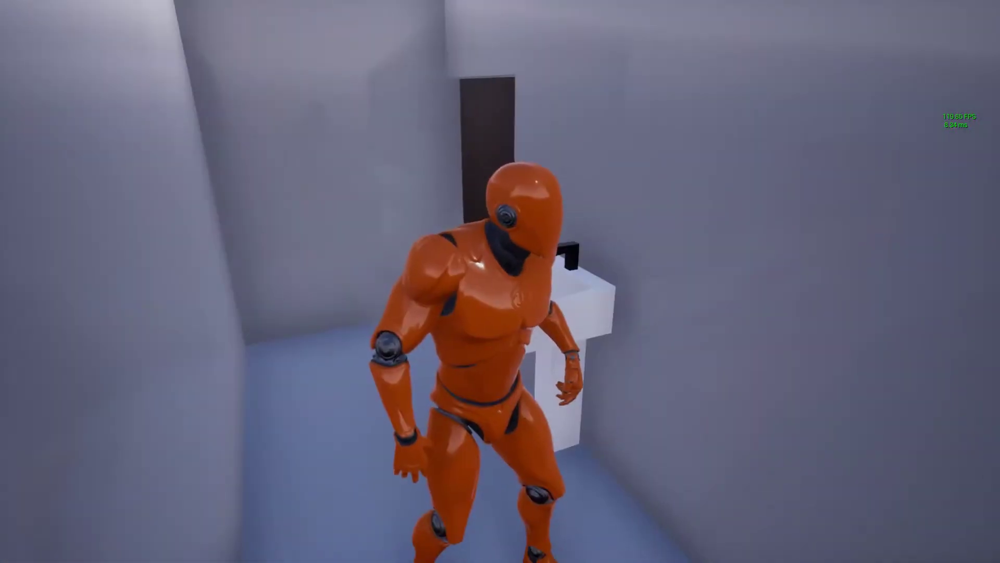
Run the character through the men's restroom past the sinks and urinals, and leave it for the door marked F
{"action": "key", "text": "w"}
{"action": "key", "text": "w"}
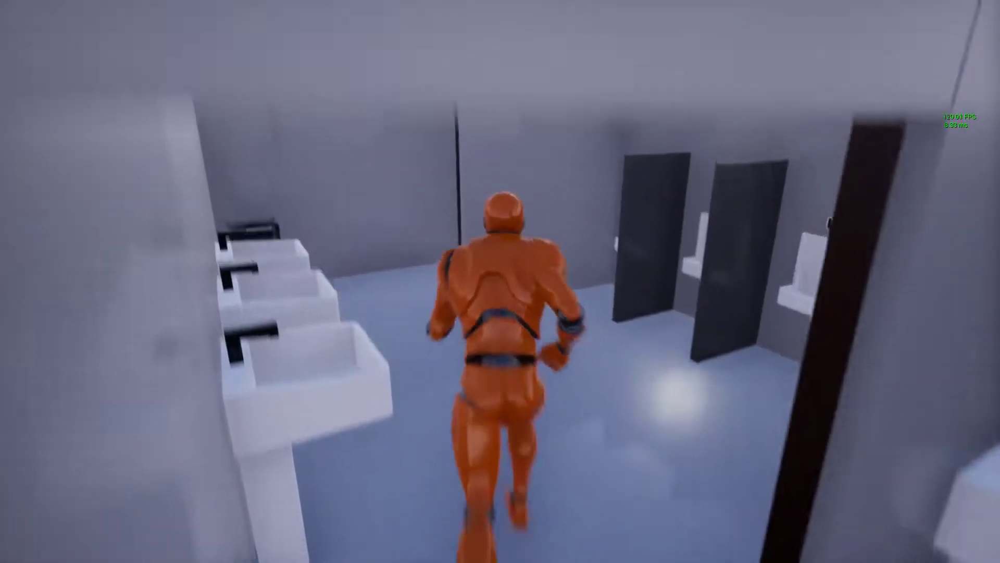
{"action": "key", "text": "w"}
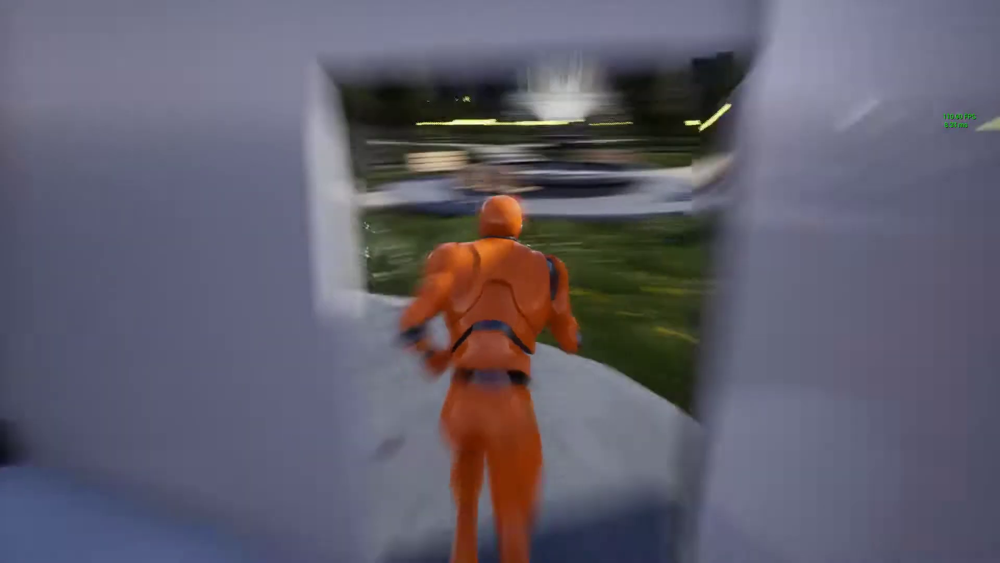
{"action": "key", "text": "w"}
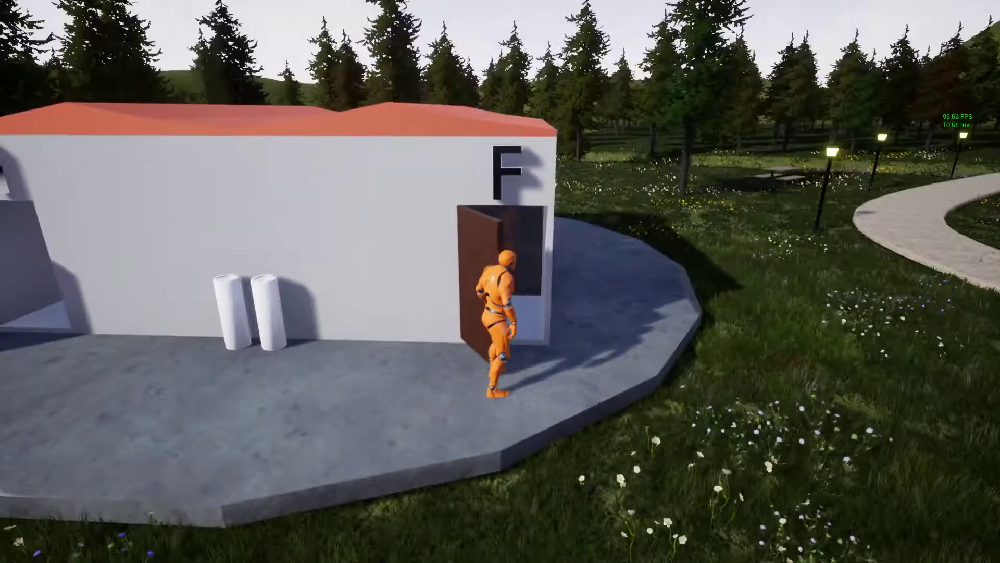
Explore the sinks and toilet stalls inside the restroom behind the door marked F
{"action": "key", "text": "w"}
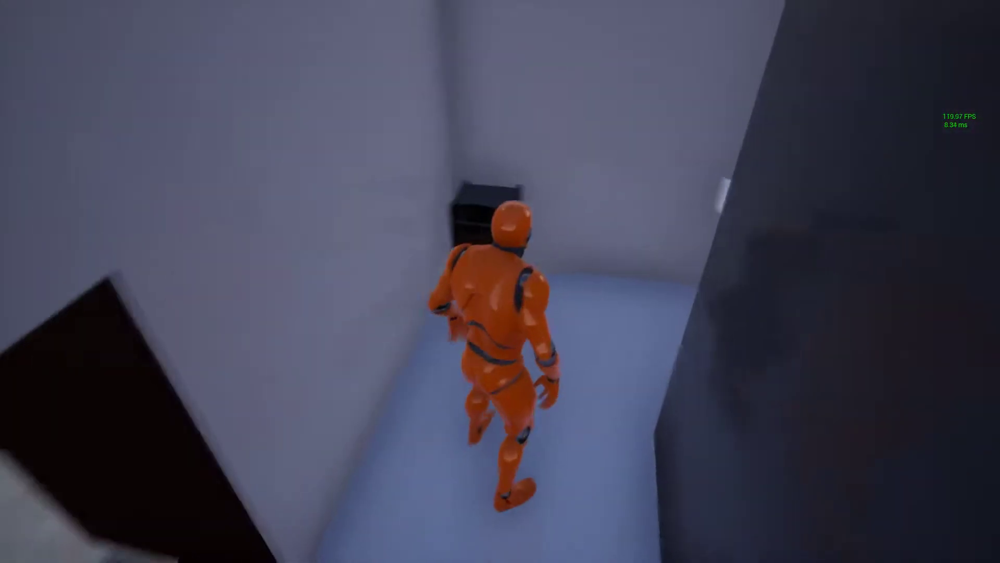
{"action": "key", "text": "w"}
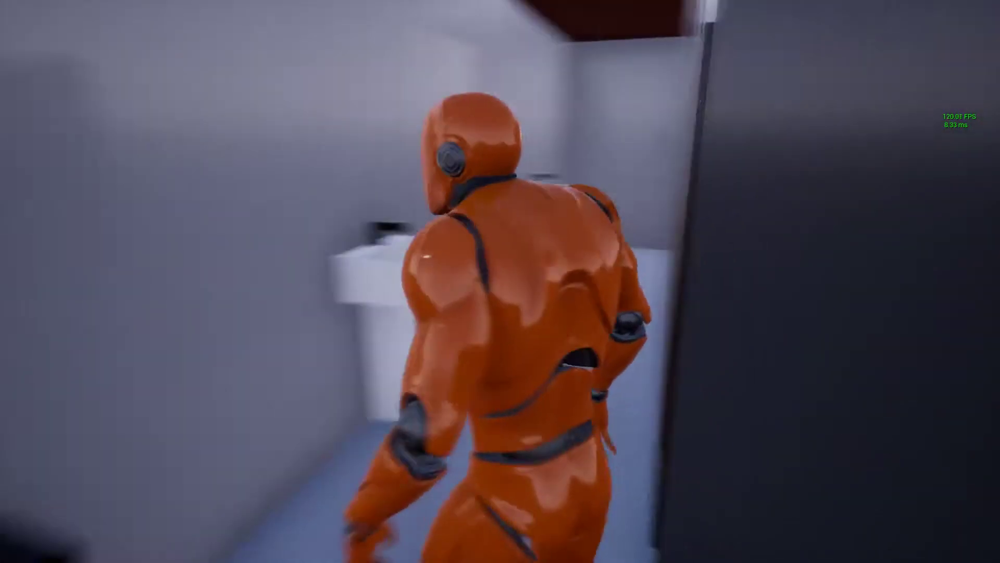
{"action": "key", "text": "w"}
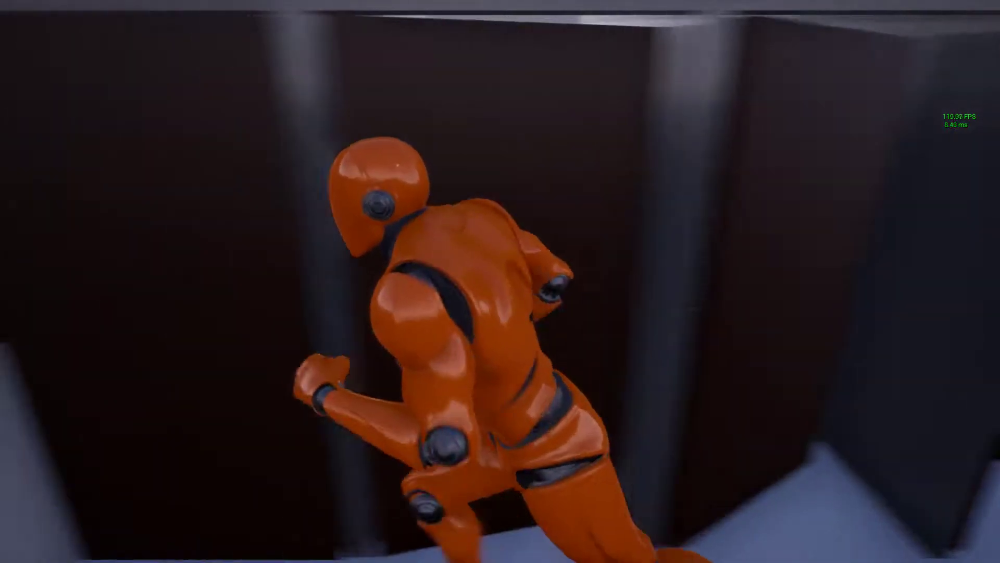
{"action": "key", "text": "w"}
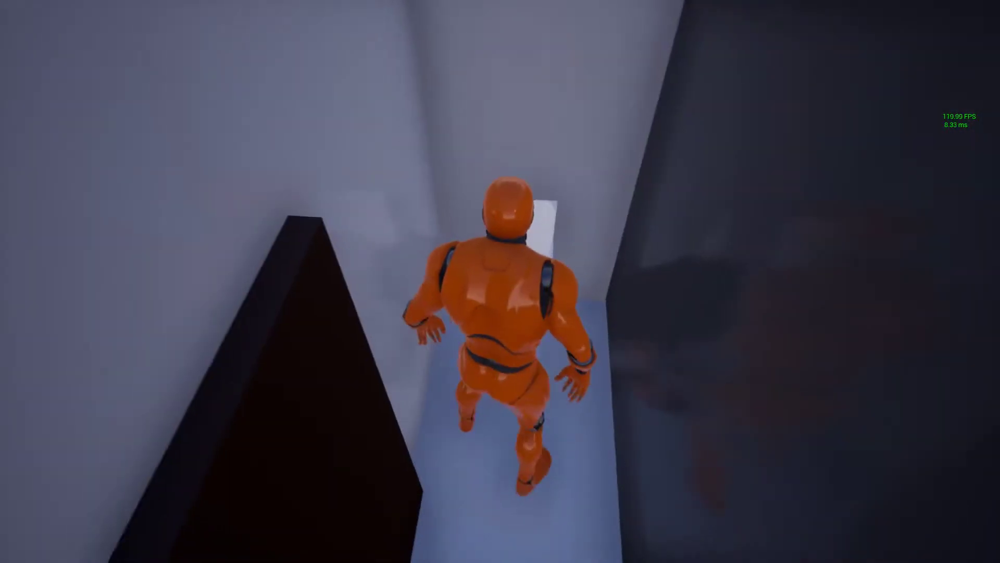
{"action": "key", "text": "s"}
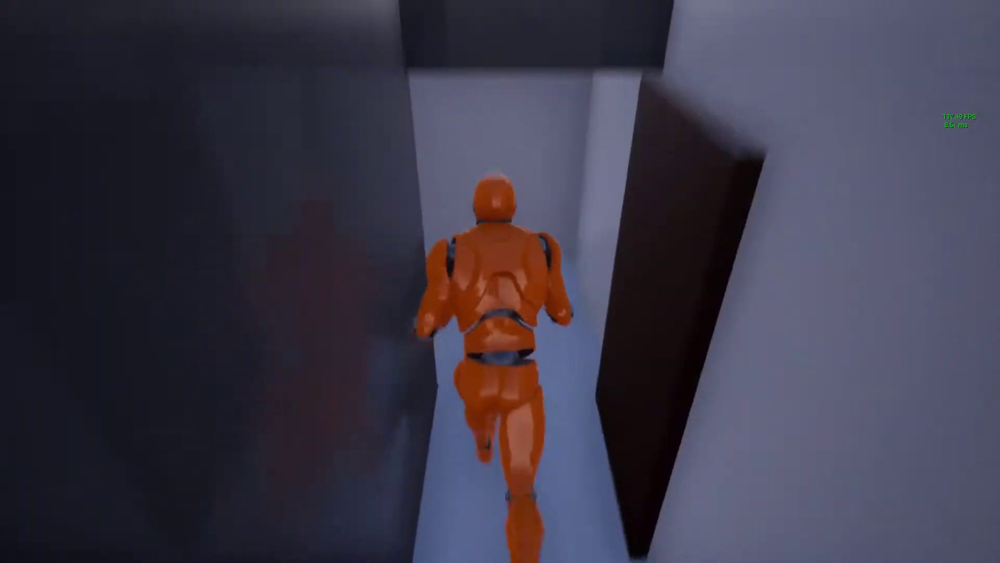
{"action": "key", "text": "w"}
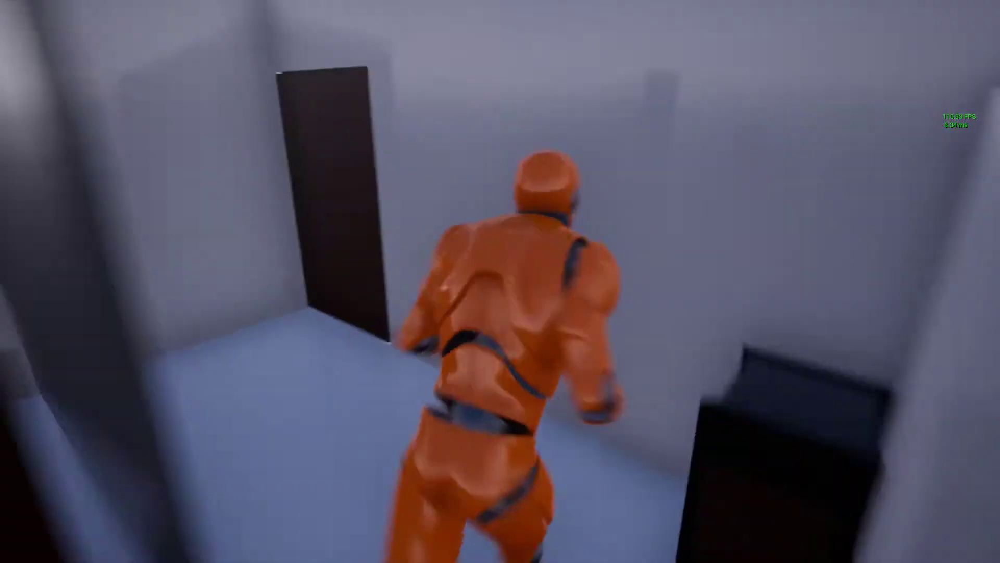
Run the character out of the restroom and around the fountain plaza, and end the play session
{"action": "key", "text": "w"}
{"action": "key", "text": "w"}
{"action": "key", "text": "a"}
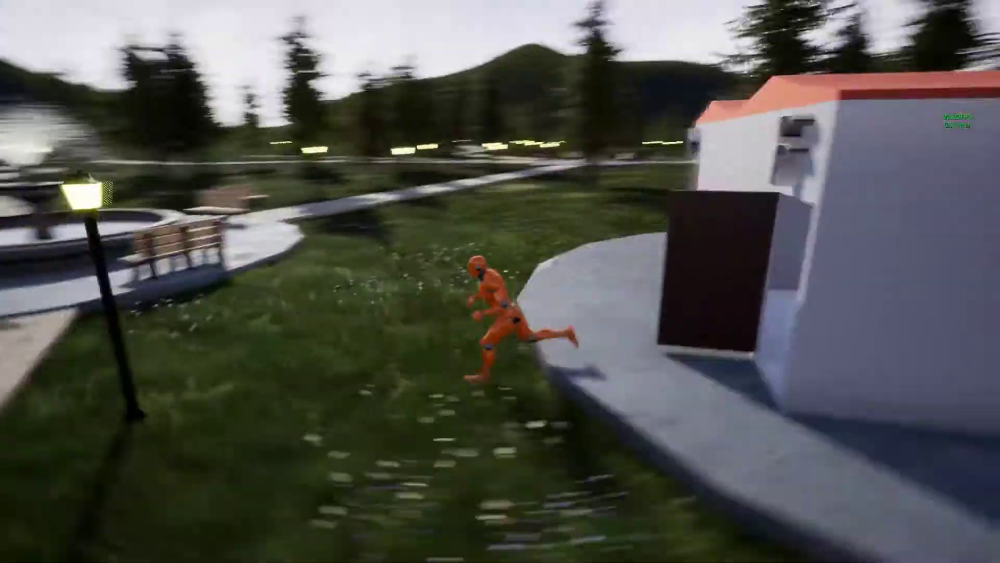
{"action": "key", "text": "s"}
{"action": "key", "text": "w"}
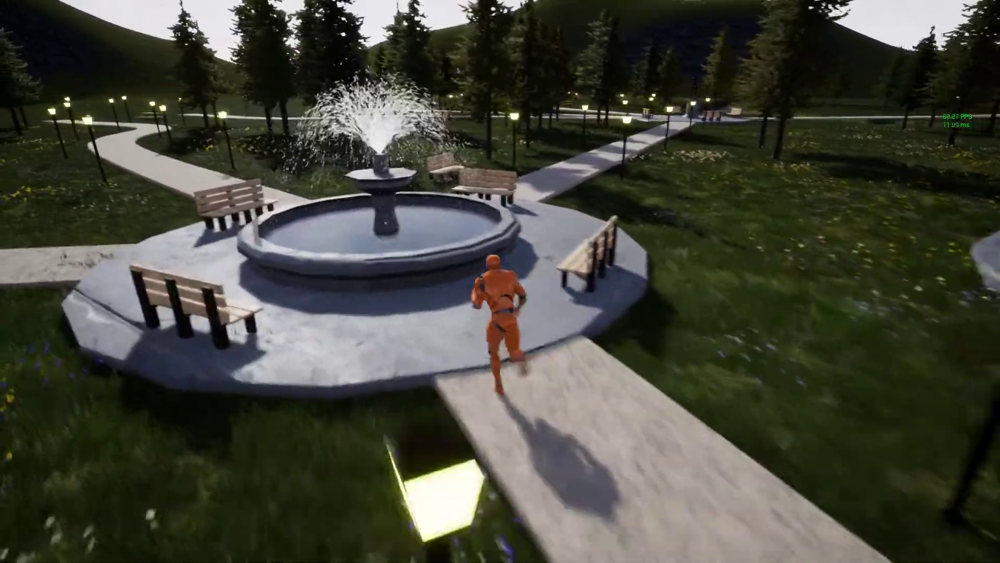
{"action": "key", "text": "d"}
{"action": "key", "text": "w"}
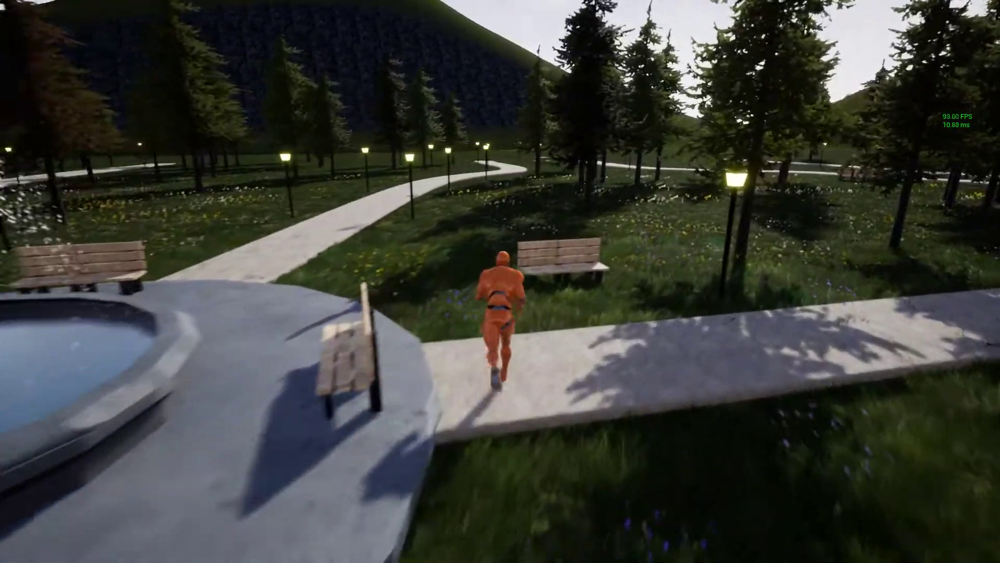
{"action": "key", "text": "Escape"}
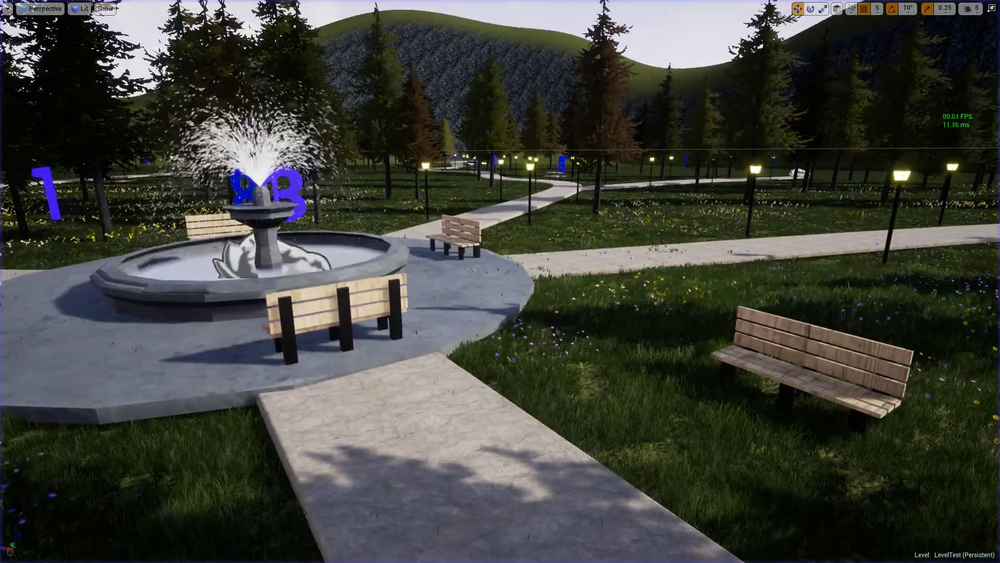
Leave the full-screen viewport, select the entrance pathway and inspect the grass poking through its surface up close
{"action": "key", "text": "F11"}
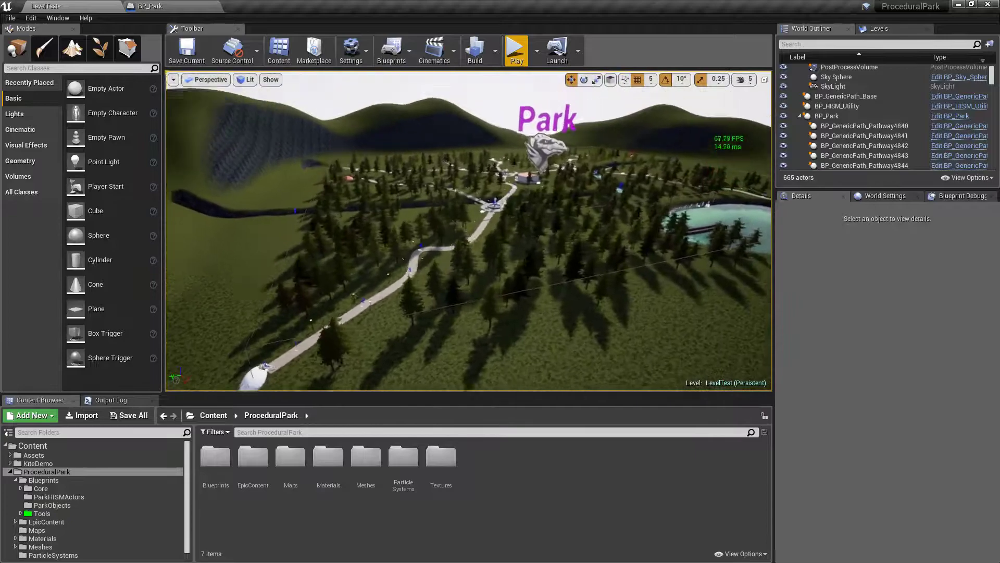
{"action": "left_click", "coordinate": [510, 200]}
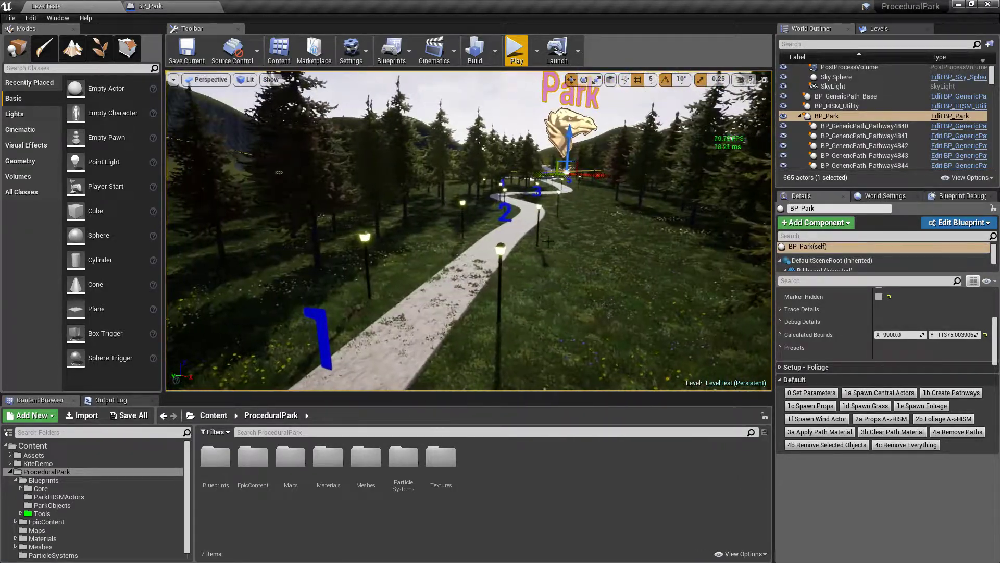
{"action": "left_click", "coordinate": [427, 308]}
{"action": "mouse_move", "coordinate": [427, 308]}
{"action": "right_mouse_down"}
{"action": "mouse_move", "coordinate": [396, 308]}
{"action": "mouse_move", "coordinate": [380, 292]}
{"action": "mouse_move", "coordinate": [417, 307]}
{"action": "right_mouse_up"}
{"action": "right_click_drag", "start_coordinate": [452, 182], "coordinate": [412, 196]}
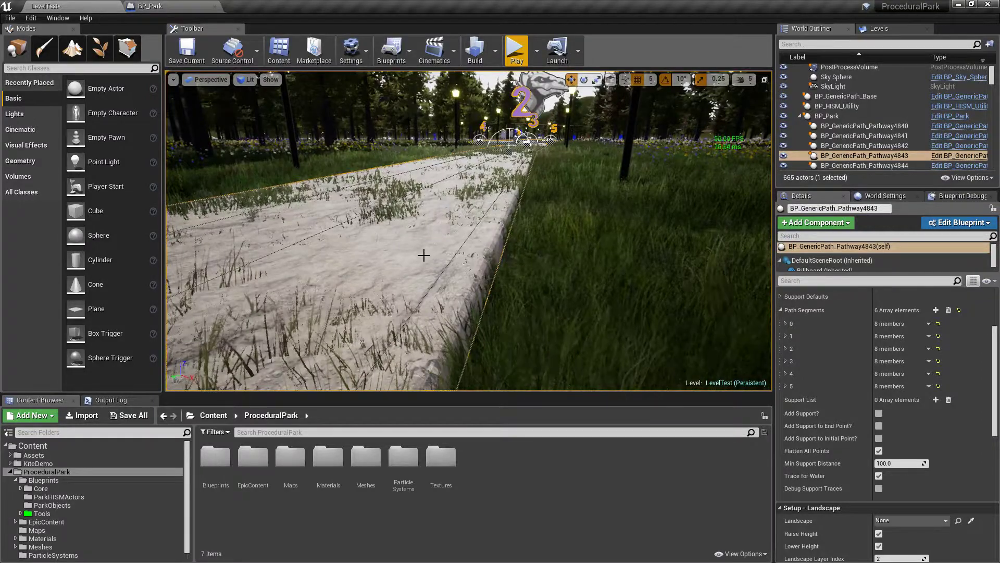
{"action": "mouse_move", "coordinate": [696, 198]}
{"action": "right_mouse_down"}
{"action": "mouse_move", "coordinate": [696, 214]}
{"action": "mouse_move", "coordinate": [696, 198]}
{"action": "right_mouse_up"}
{"action": "right_click_drag", "start_coordinate": [560, 144], "coordinate": [561, 144]}
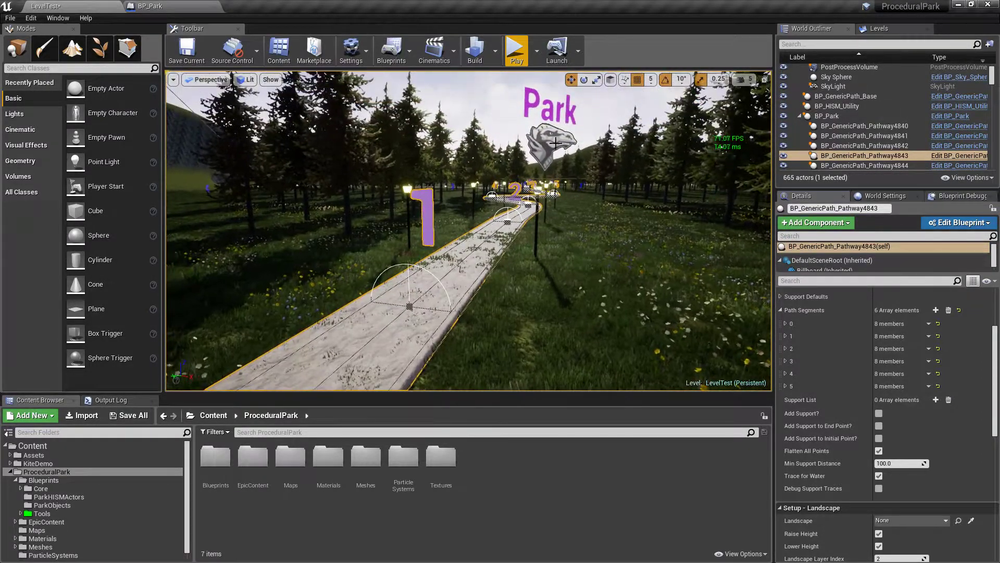
Select BP_Park, run 3a Apply Path Material, and inspect the ground along the entrance pathway's edge
{"action": "left_click", "coordinate": [543, 138]}
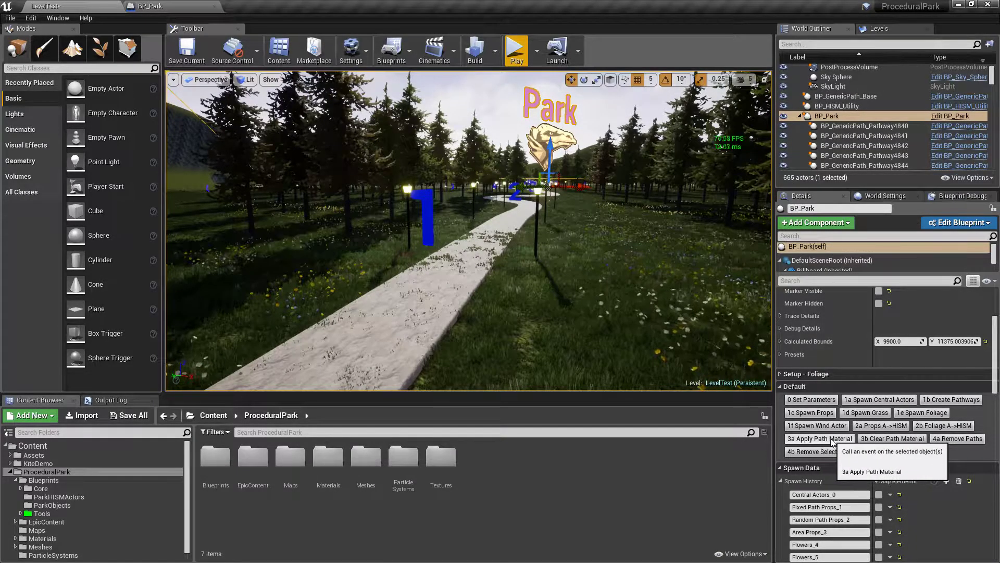
{"action": "right_click_drag", "start_coordinate": [469, 229], "coordinate": [495, 310]}
{"action": "key", "text": "w"}
{"action": "key", "text": "w"}
{"action": "mouse_move", "coordinate": [631, 256]}
{"action": "right_mouse_down"}
{"action": "mouse_move", "coordinate": [677, 292]}
{"action": "mouse_move", "coordinate": [631, 256]}
{"action": "right_mouse_up"}
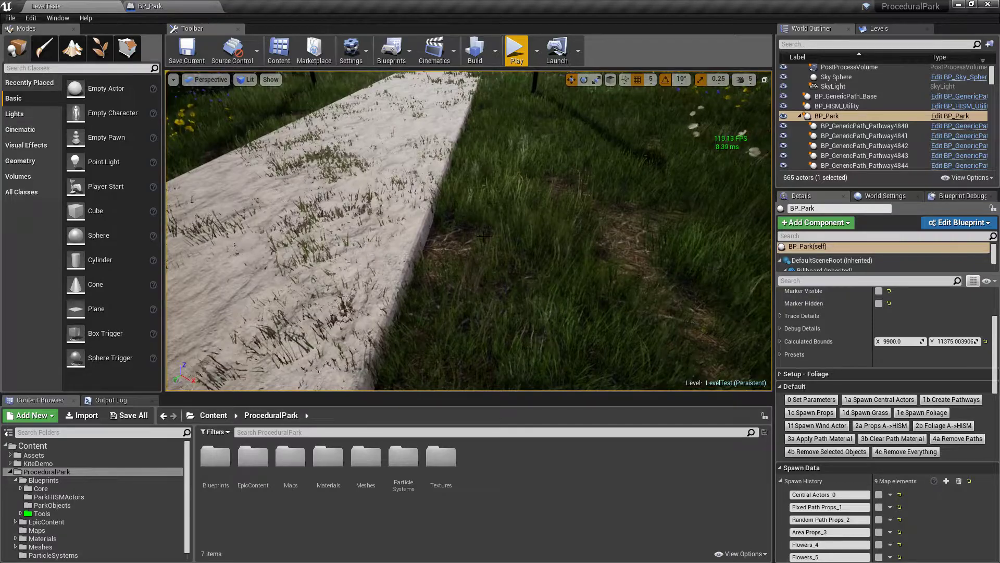
Select the landscape beside the pathway and open its M_ProceduralTerrain_Standard material for editing
{"action": "left_click", "coordinate": [631, 256]}
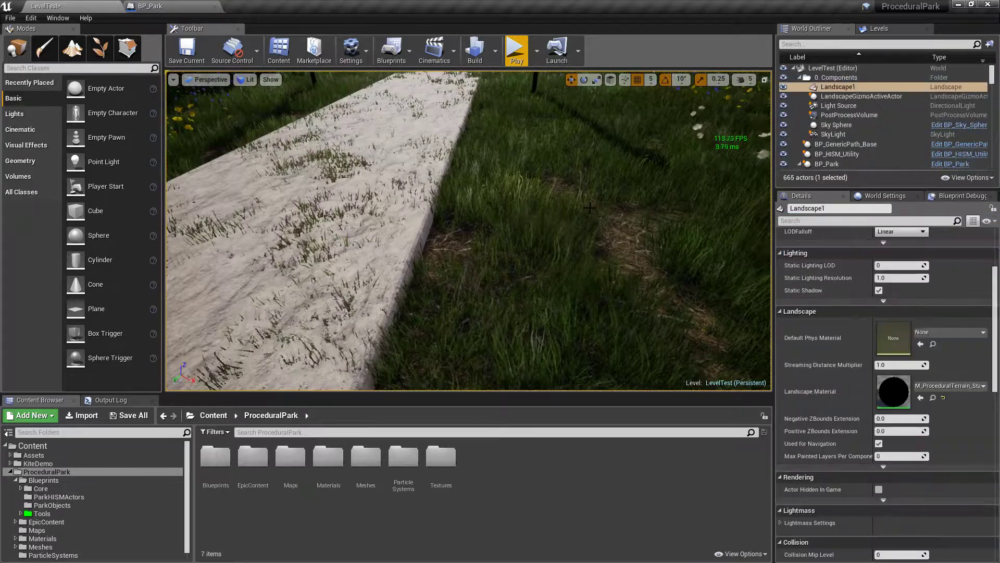
{"action": "left_click", "coordinate": [933, 397]}
{"action": "double_click", "coordinate": [366, 458]}
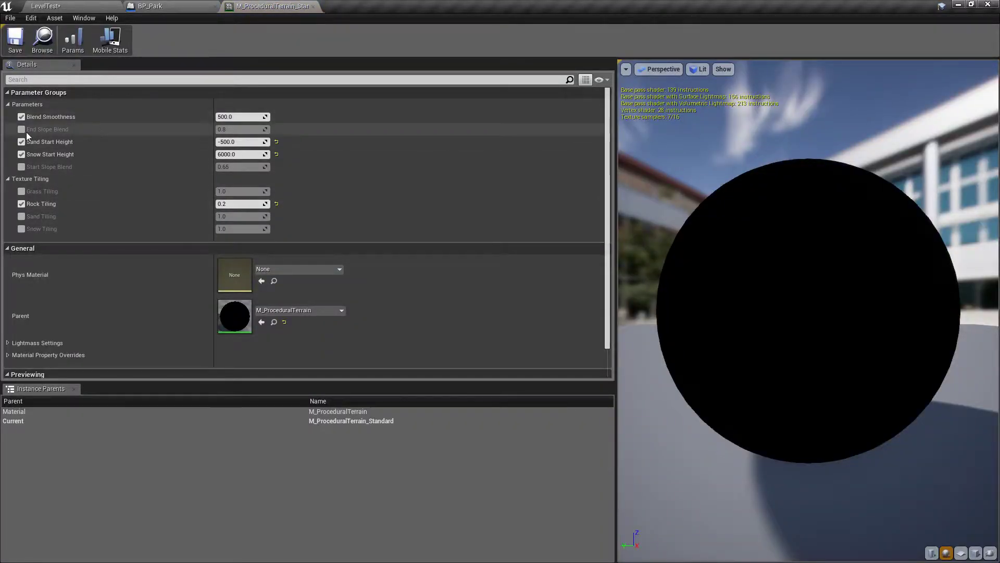
Toggle the Blend Smoothness override off and on, save the terrain material, and view the refreshed pathway edges in the level
{"action": "left_click", "coordinate": [21, 117]}
{"action": "left_click", "coordinate": [22, 116]}
{"action": "left_click", "coordinate": [23, 46]}
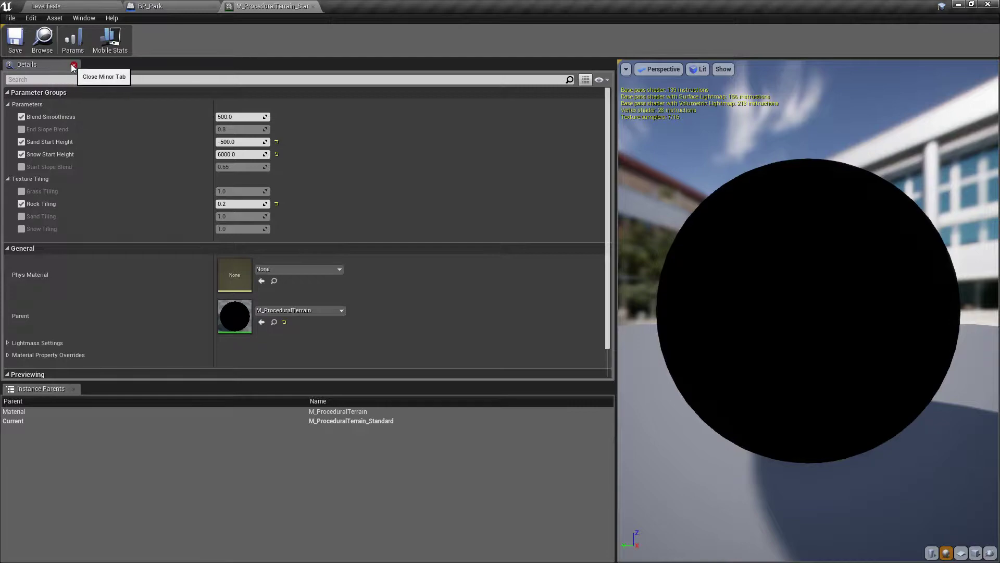
{"action": "left_click", "coordinate": [69, 10]}
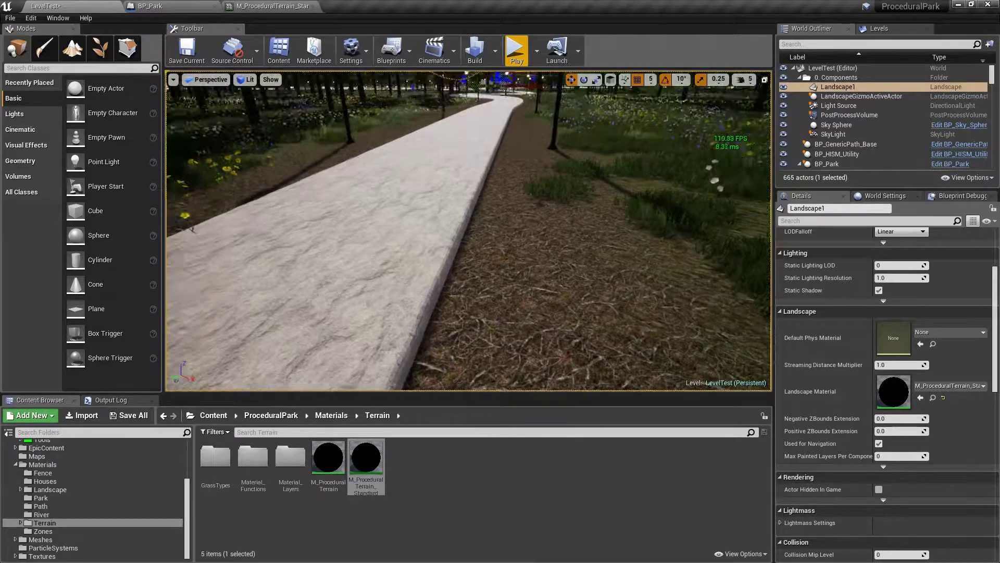
{"action": "right_click_drag", "start_coordinate": [469, 230], "coordinate": [449, 182]}
{"action": "key", "text": "s"}
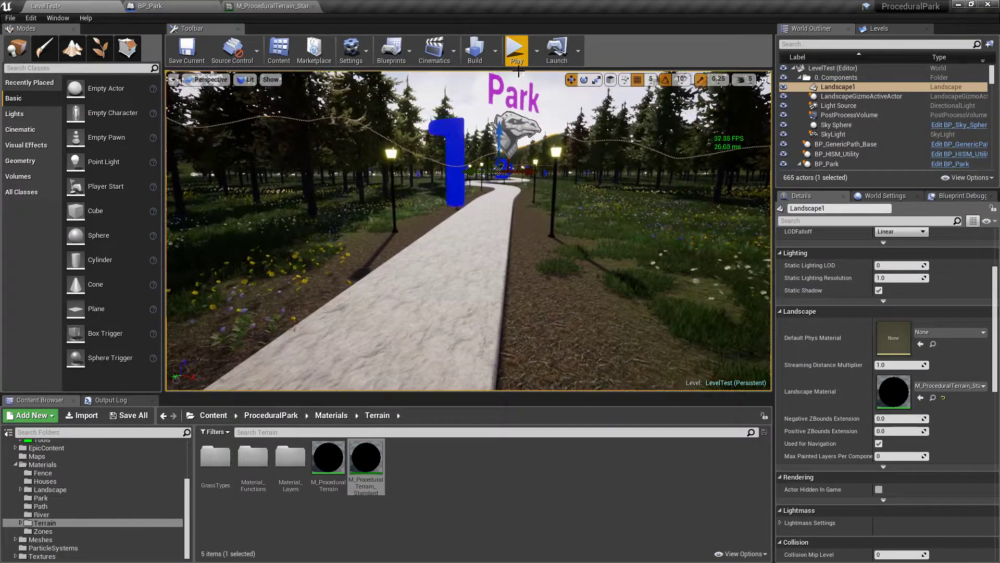
Play the level in the viewport and run the character along the winding entrance pathway toward the statue fountain
{"action": "left_click", "coordinate": [516, 57]}
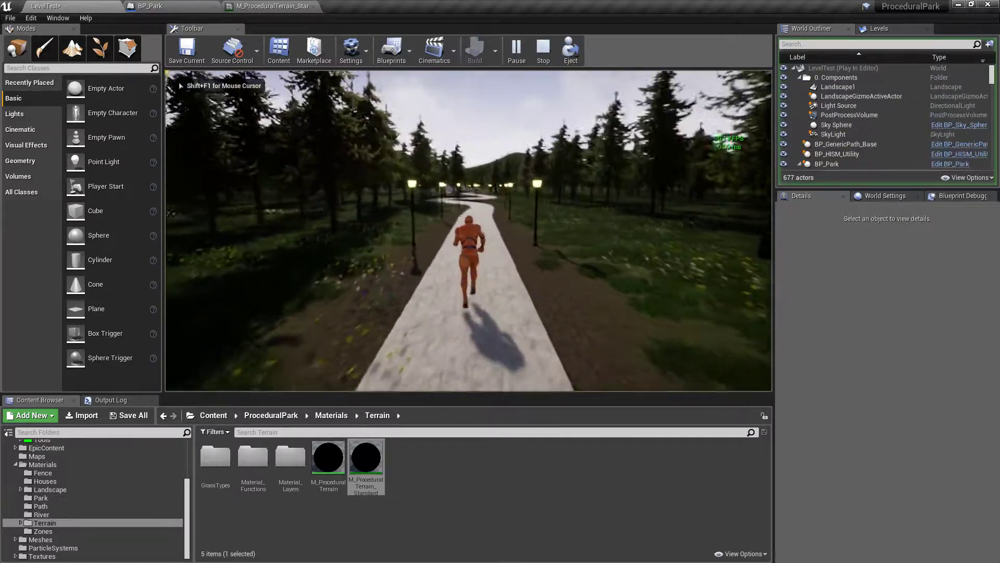
{"action": "key", "text": "w"}
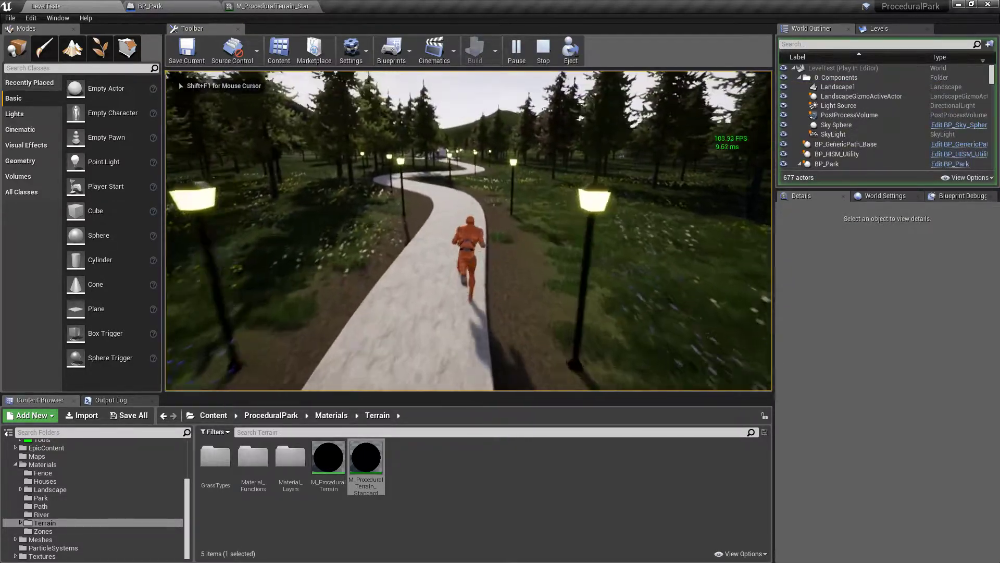
{"action": "key", "text": "w"}
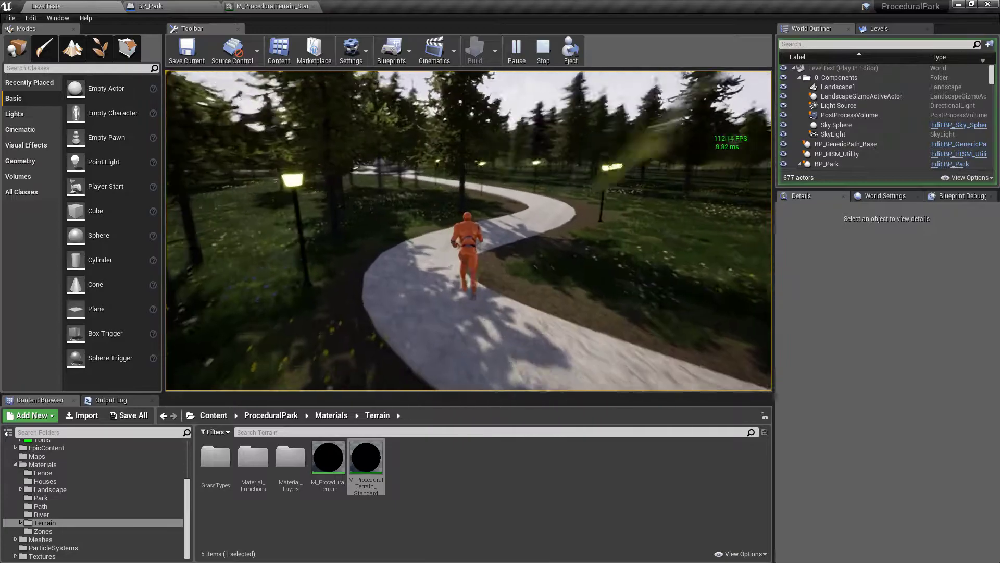
{"action": "key", "text": "w"}
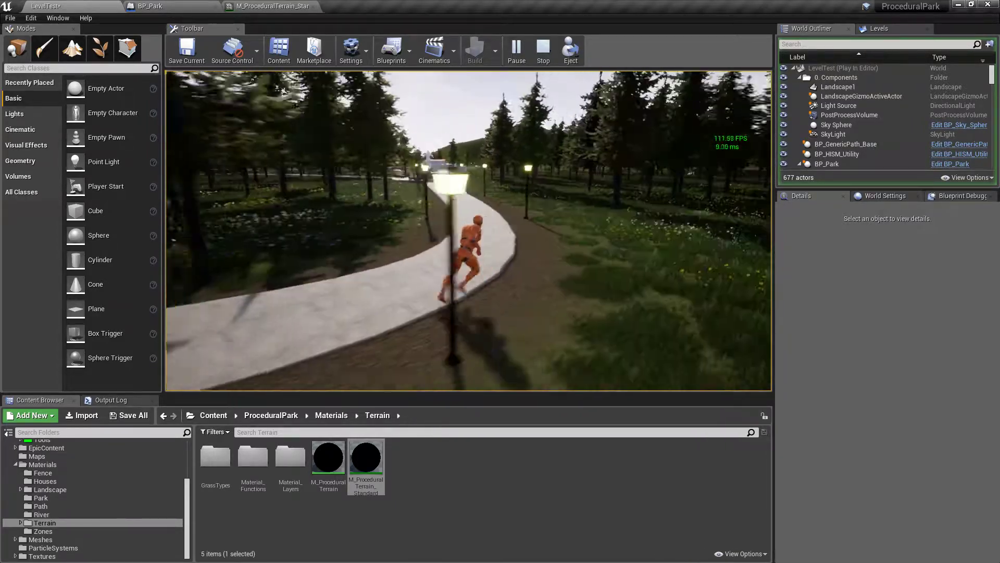
{"action": "key", "text": "w"}
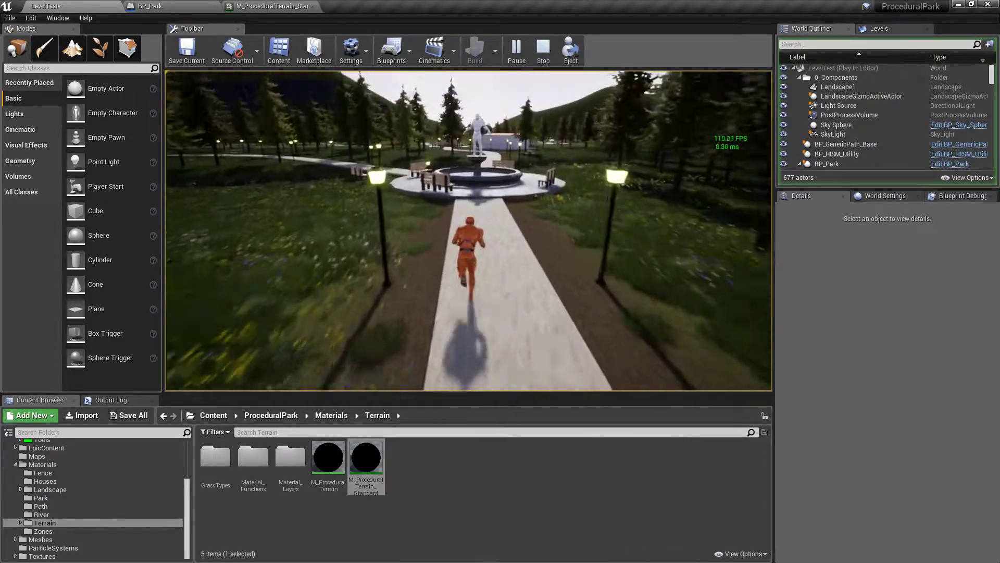
Run the character past the statue fountain and over the river crossing onto the pathway beyond
{"action": "key", "text": "w"}
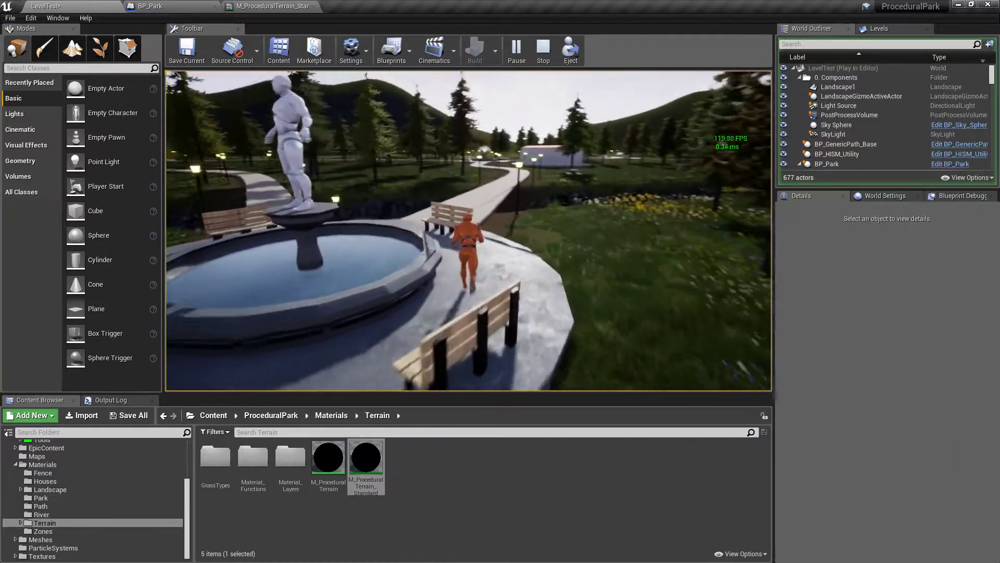
{"action": "key", "text": "w"}
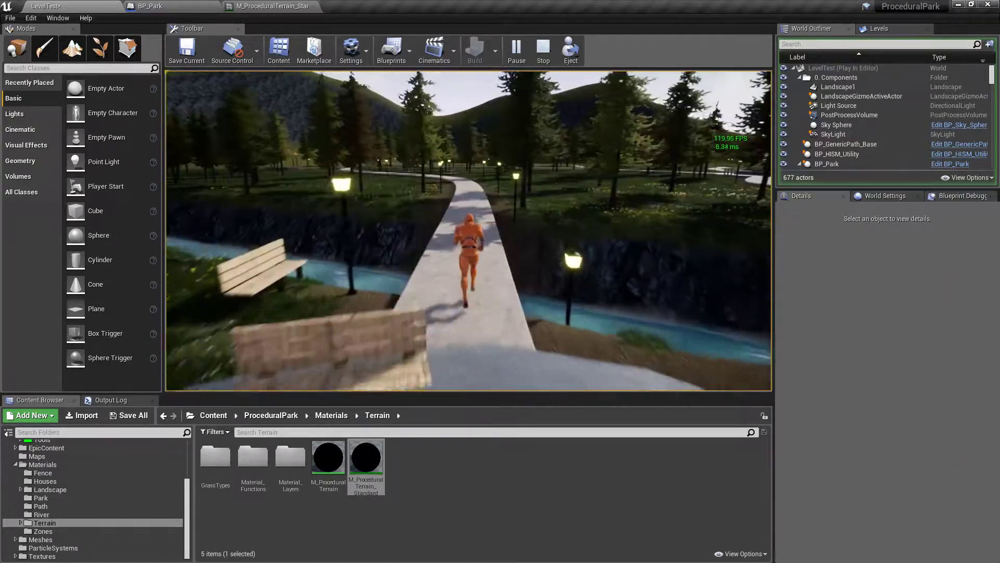
{"action": "key", "text": "w"}
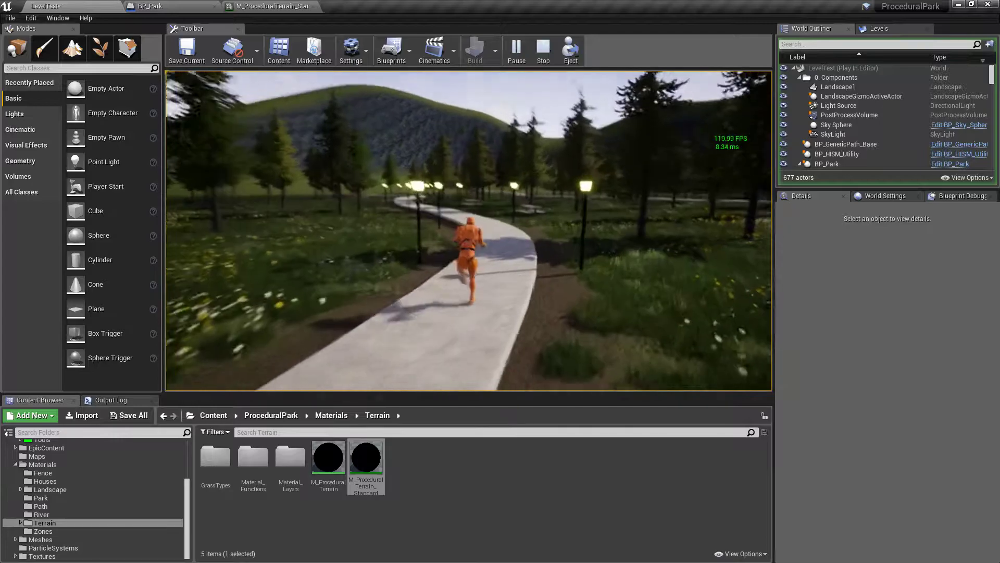
{"action": "key", "text": "w"}
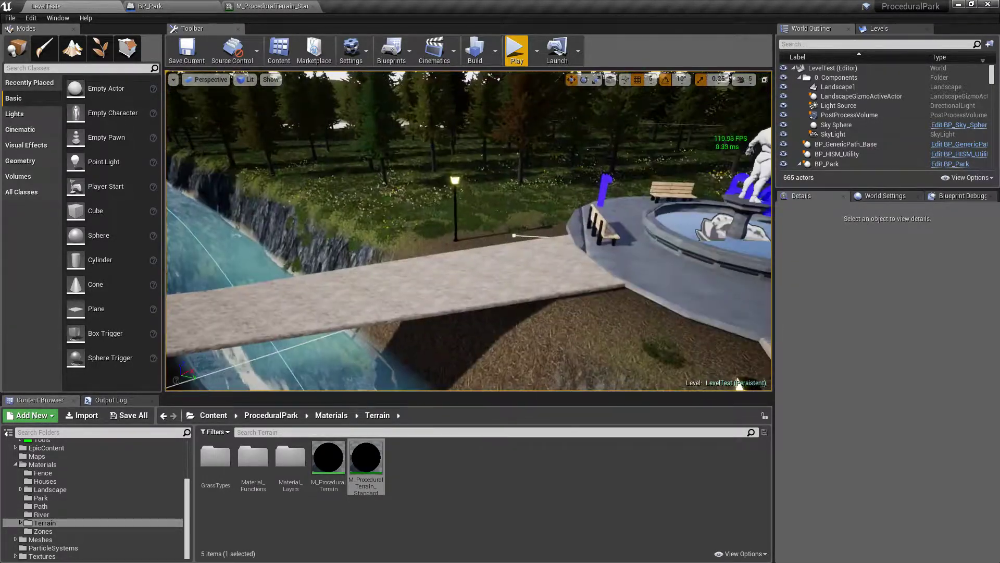
Select the two pathways that cross the river beside the statue fountain and examine how they bridge the water
{"action": "left_click", "coordinate": [320, 235]}
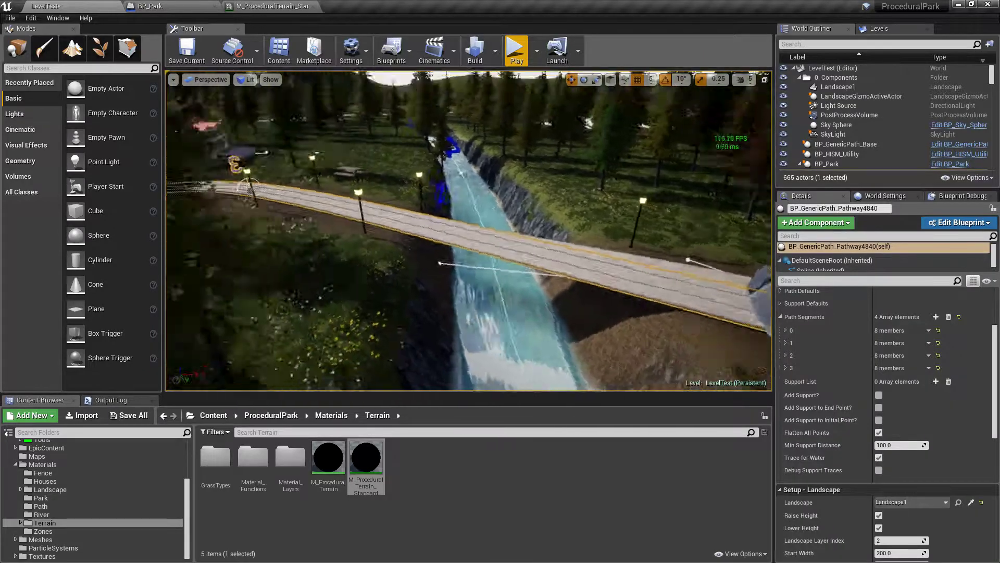
{"action": "right_click_drag", "start_coordinate": [469, 230], "coordinate": [401, 253]}
{"action": "left_click", "coordinate": [467, 290]}
{"action": "right_click_drag", "start_coordinate": [467, 290], "coordinate": [646, 308]}
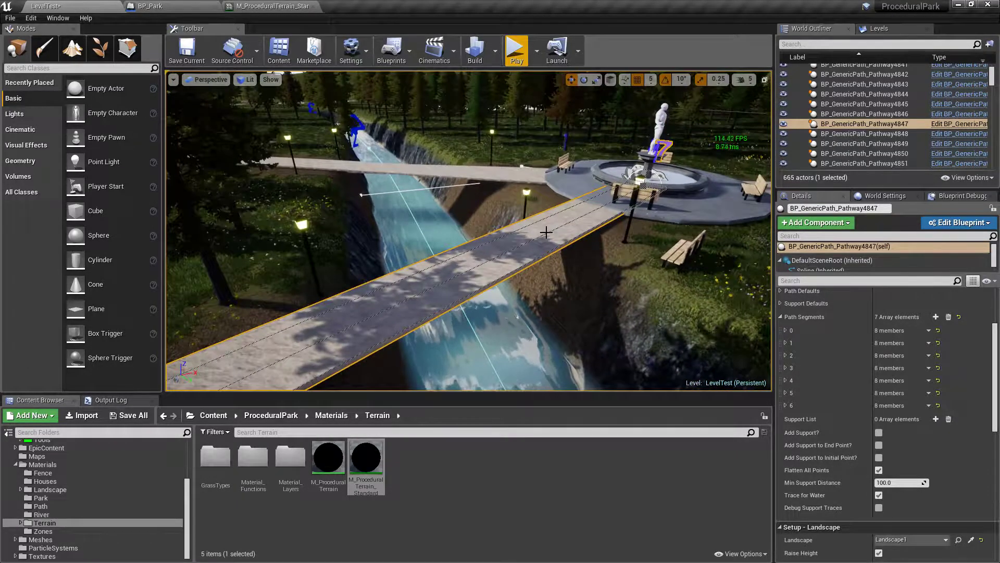
Add two spline points to the pathway, positioning one on each bank of the river crossing beside the fountain
{"action": "right_click", "coordinate": [546, 232]}
{"action": "left_click", "coordinate": [567, 245]}
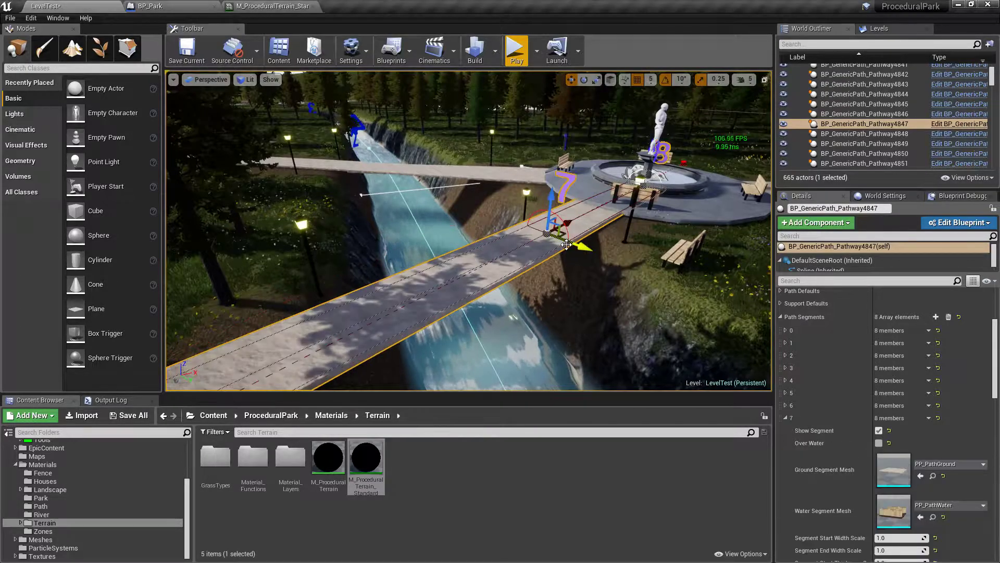
{"action": "right_click_drag", "start_coordinate": [616, 234], "coordinate": [495, 233]}
{"action": "left_click_drag", "start_coordinate": [559, 244], "coordinate": [606, 238]}
{"action": "right_click_drag", "start_coordinate": [482, 268], "coordinate": [646, 301]}
{"action": "right_click", "coordinate": [441, 285]}
{"action": "right_click_drag", "start_coordinate": [365, 274], "coordinate": [294, 279]}
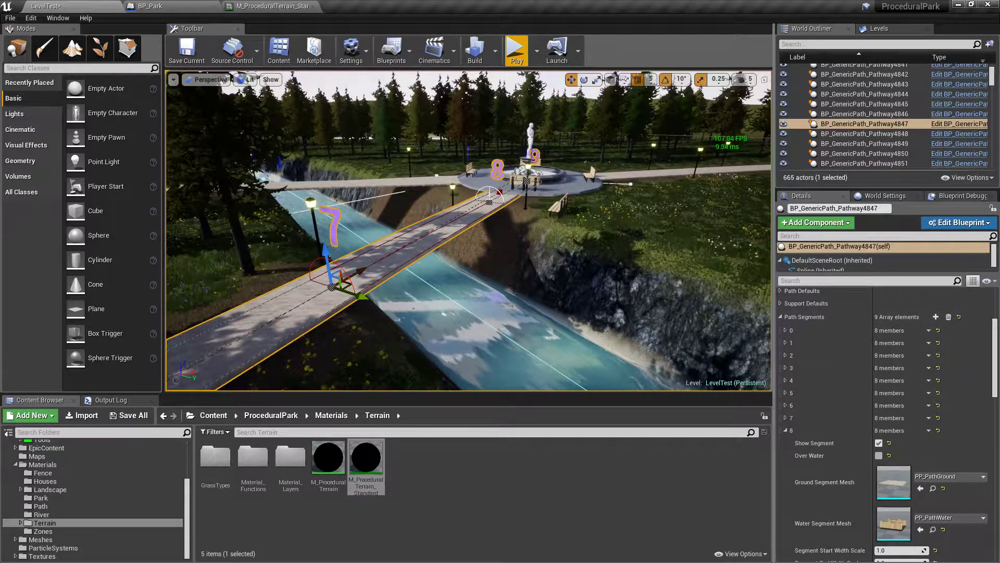
Enable Over Water for path segment 7 so the river crossing uses the PP_PathWater bridge mesh
{"action": "scroll", "coordinate": [821, 384], "scroll_direction": "up", "scroll_amount": 3}
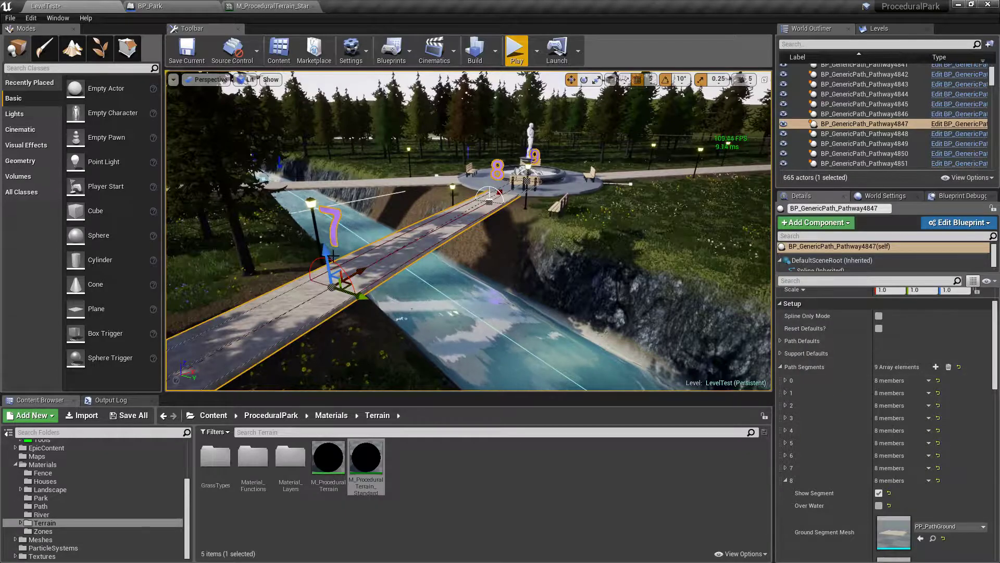
{"action": "left_click", "coordinate": [785, 468]}
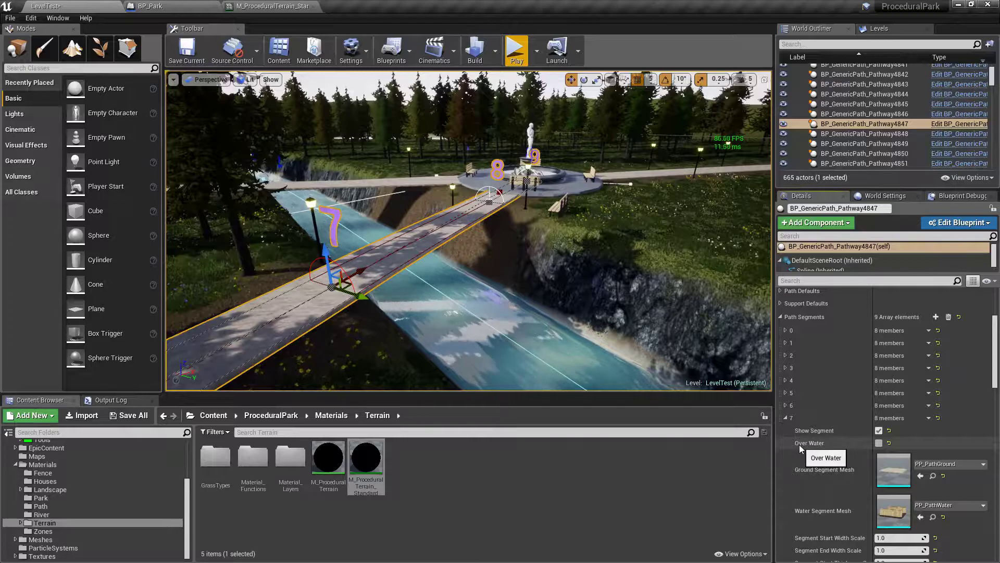
{"action": "left_click", "coordinate": [879, 444]}
{"action": "right_click_drag", "start_coordinate": [469, 231], "coordinate": [468, 266]}
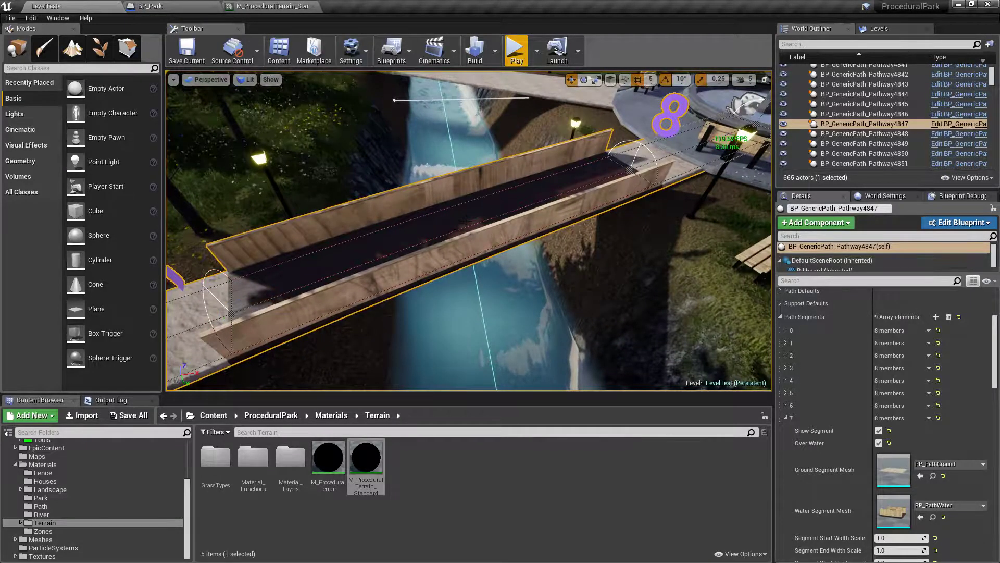
Add another spline point on the wooden bridge and move it along the path to the middle of the river span
{"action": "right_click", "coordinate": [465, 222]}
{"action": "key", "text": "Escape"}
{"action": "right_click", "coordinate": [465, 221]}
{"action": "key", "text": "Escape"}
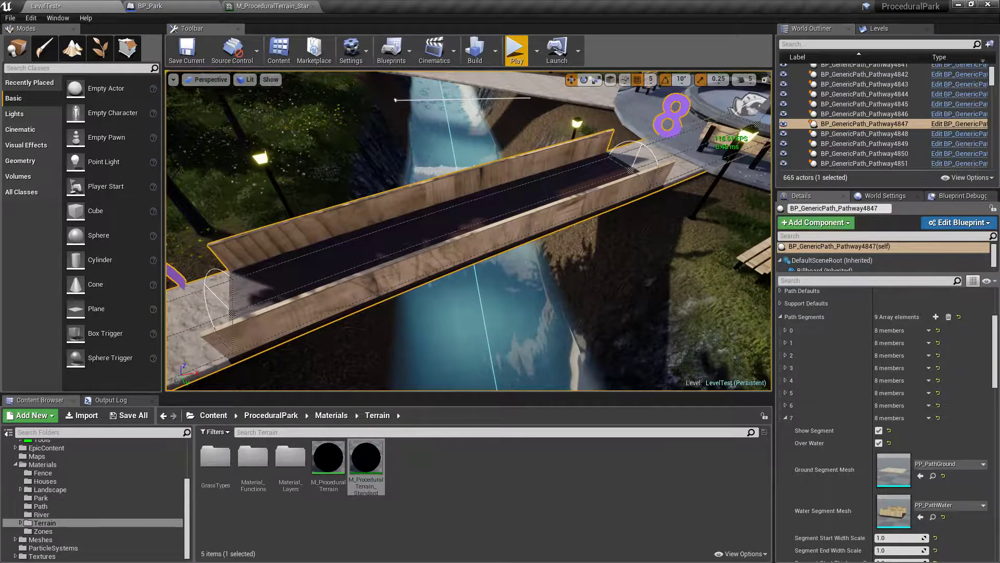
{"action": "right_click_drag", "start_coordinate": [464, 221], "coordinate": [316, 280]}
{"action": "right_click", "coordinate": [630, 304]}
{"action": "left_click", "coordinate": [697, 318]}
{"action": "right_click_drag", "start_coordinate": [551, 317], "coordinate": [641, 316]}
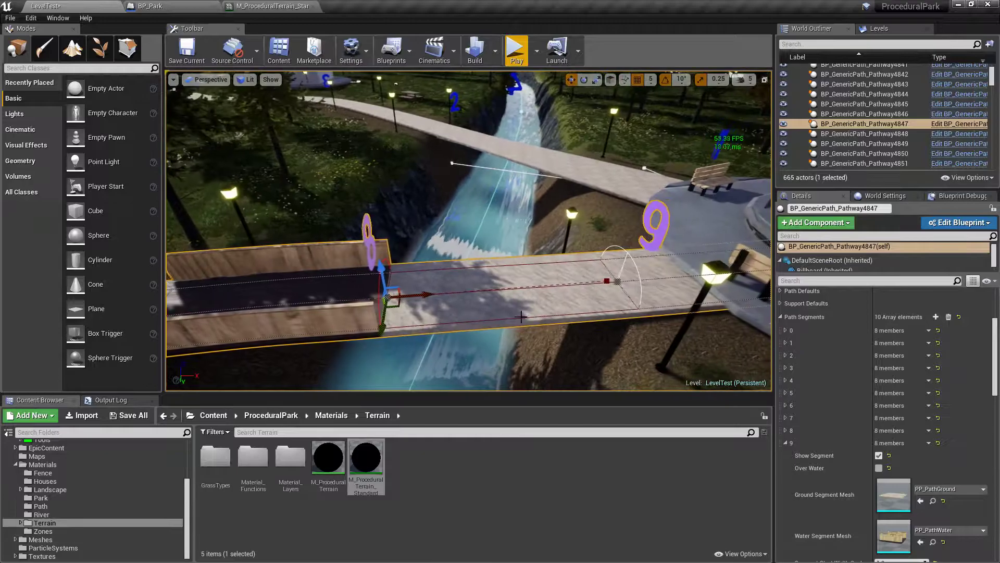
{"action": "left_click_drag", "start_coordinate": [427, 294], "coordinate": [476, 292]}
{"action": "right_click_drag", "start_coordinate": [475, 291], "coordinate": [360, 261]}
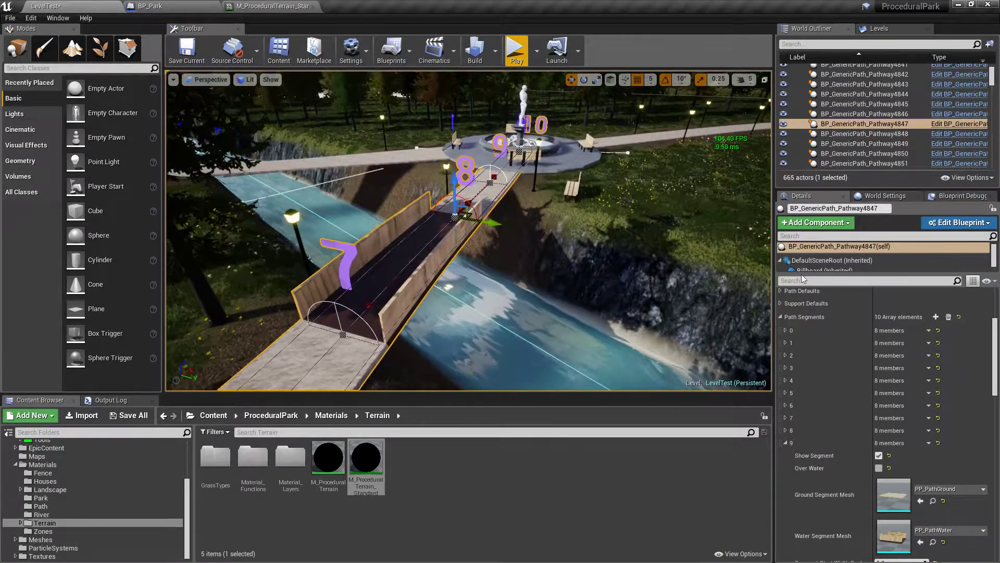
Enable Over Water for path segment 8 and raise the bridge's middle spline point to arch the span over the river
{"action": "left_click", "coordinate": [785, 443]}
{"action": "left_click", "coordinate": [786, 430]}
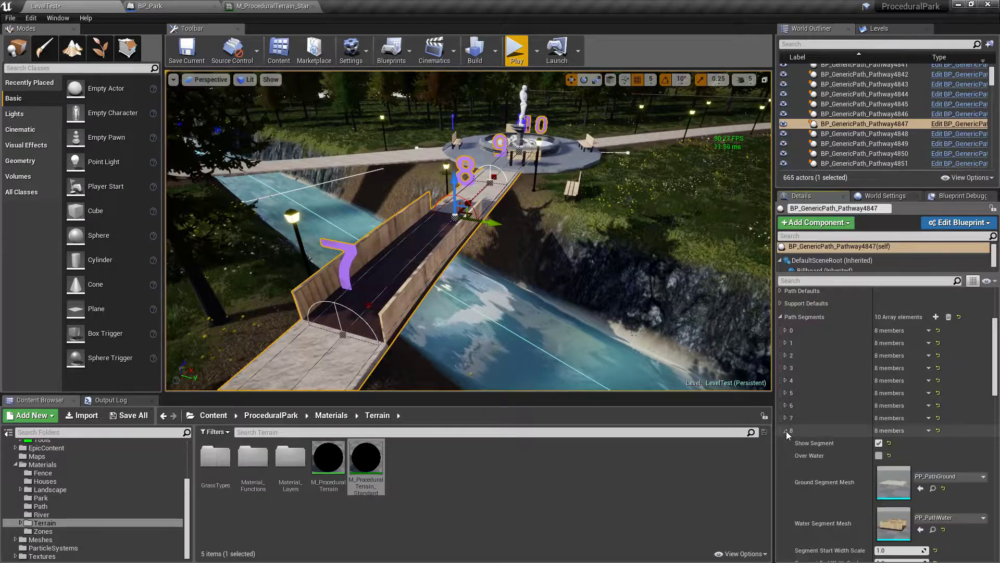
{"action": "left_click", "coordinate": [879, 456]}
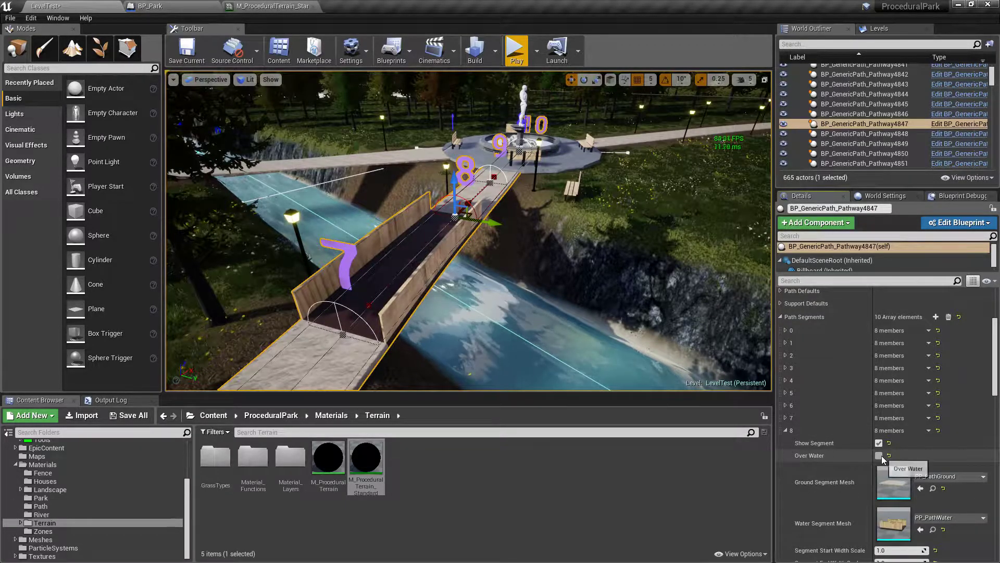
{"action": "right_click_drag", "start_coordinate": [526, 257], "coordinate": [526, 257]}
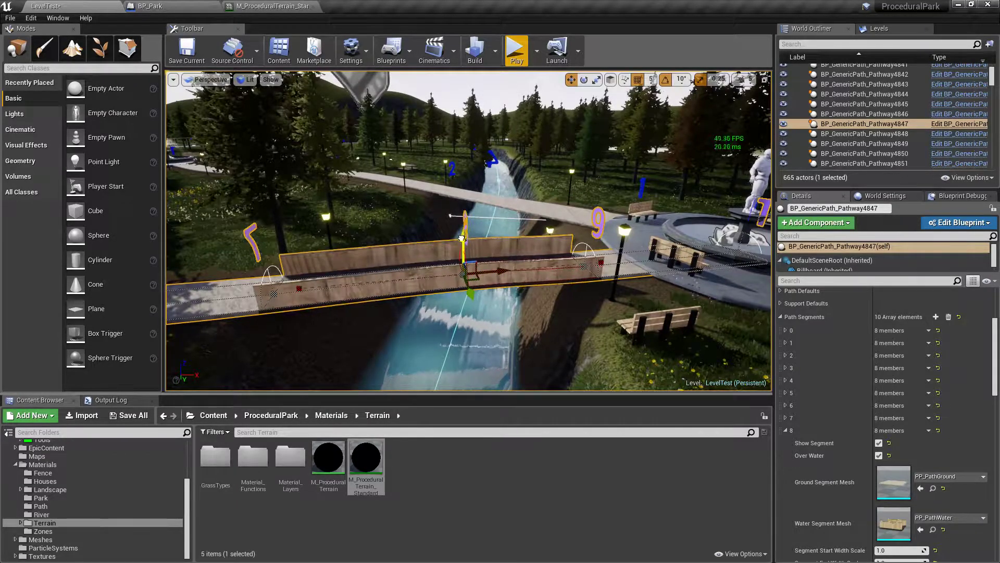
{"action": "right_click_drag", "start_coordinate": [431, 259], "coordinate": [431, 259]}
{"action": "right_click_drag", "start_coordinate": [345, 190], "coordinate": [345, 190]}
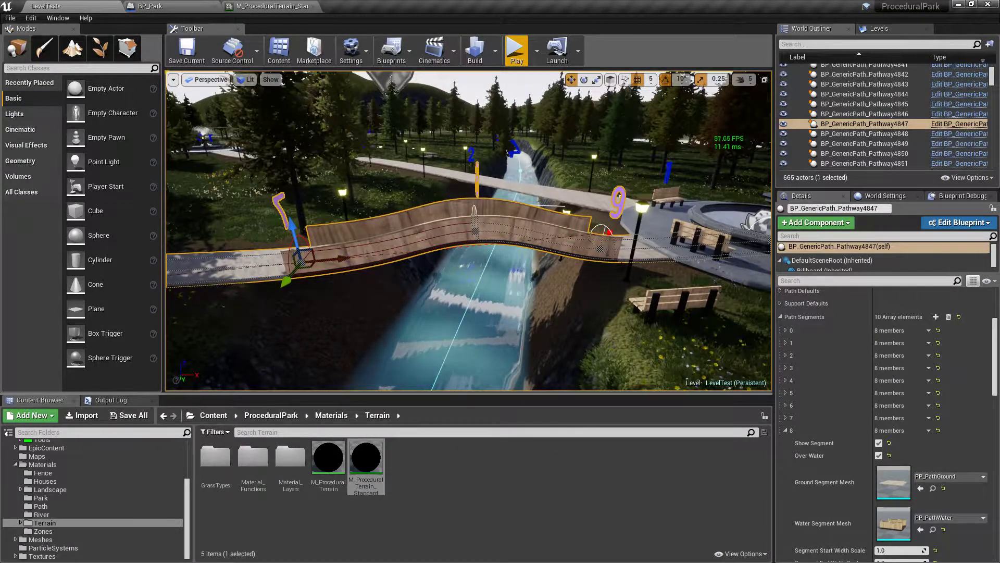
Turn on Add Support for the bridge pathway and view the support columns beneath the arch
{"action": "left_click", "coordinate": [785, 431]}
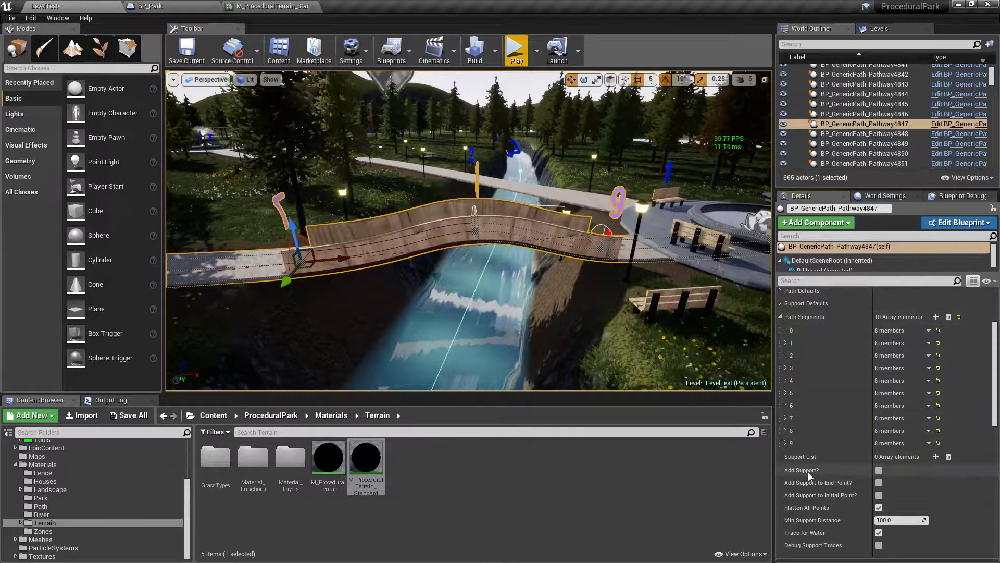
{"action": "left_click", "coordinate": [879, 470]}
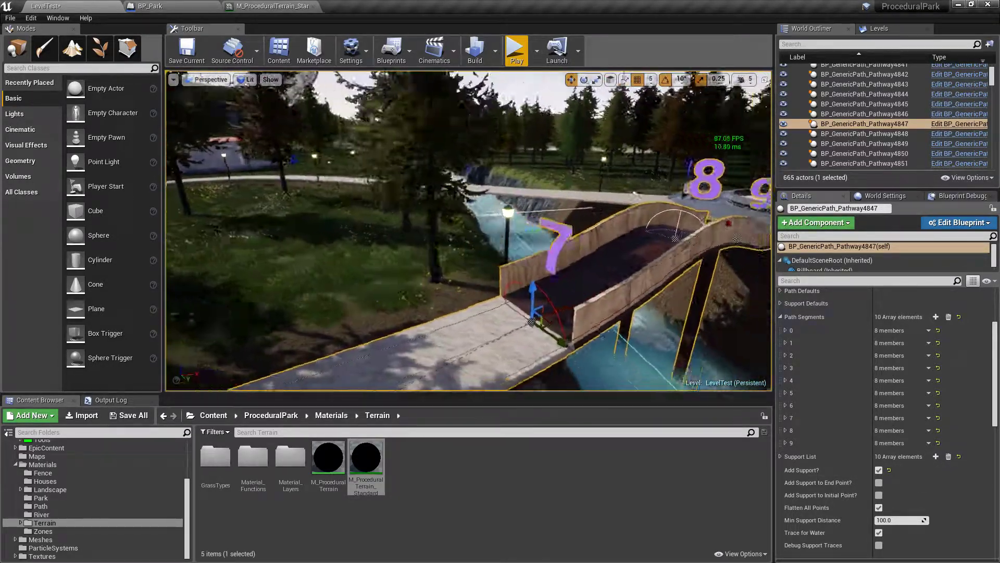
{"action": "right_click_drag", "start_coordinate": [468, 230], "coordinate": [547, 230]}
Play the level and run the character across the arched wooden bridge, viewing it from several sides, and end the play session
{"action": "left_click", "coordinate": [514, 52]}
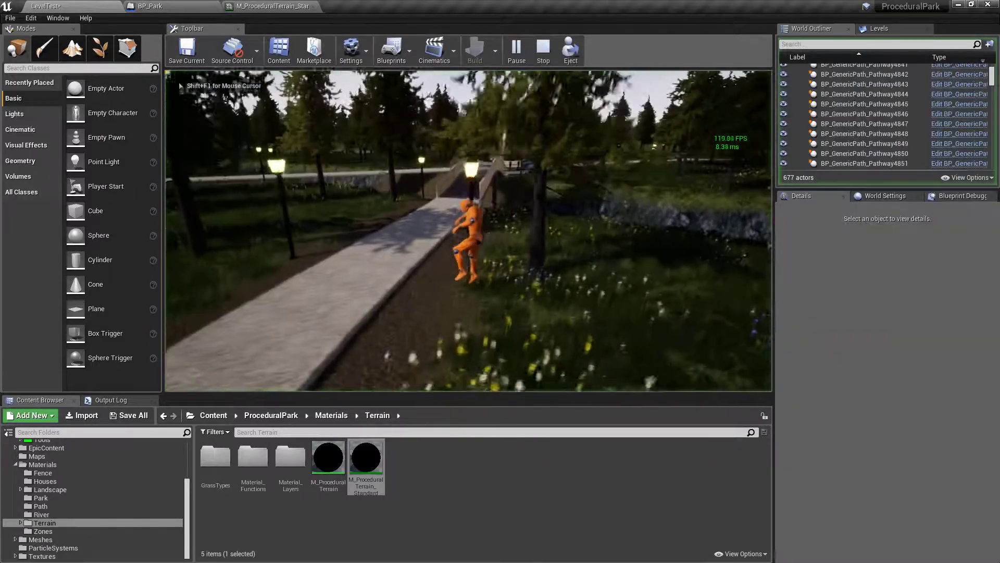
{"action": "key", "text": "w"}
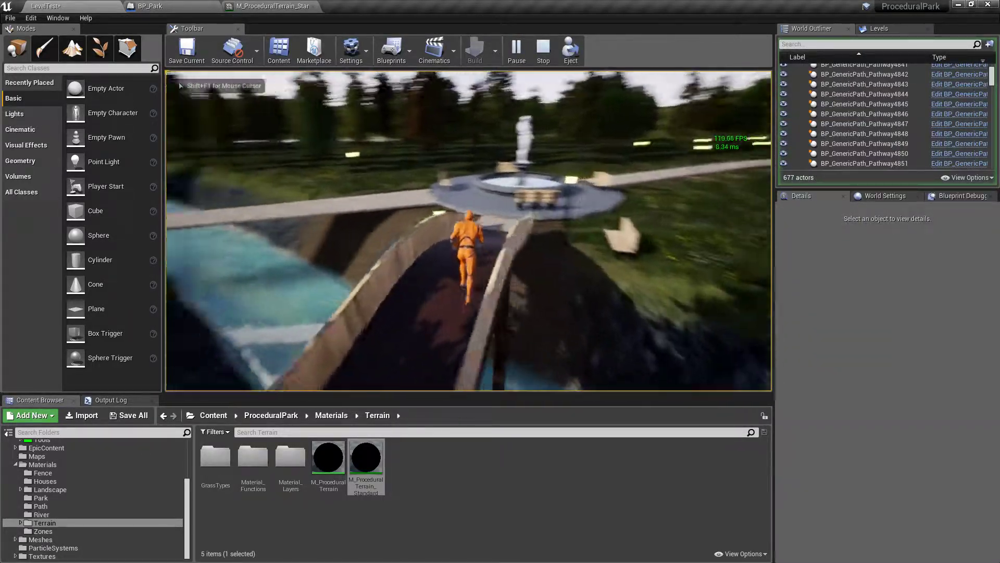
{"action": "key", "text": "w"}
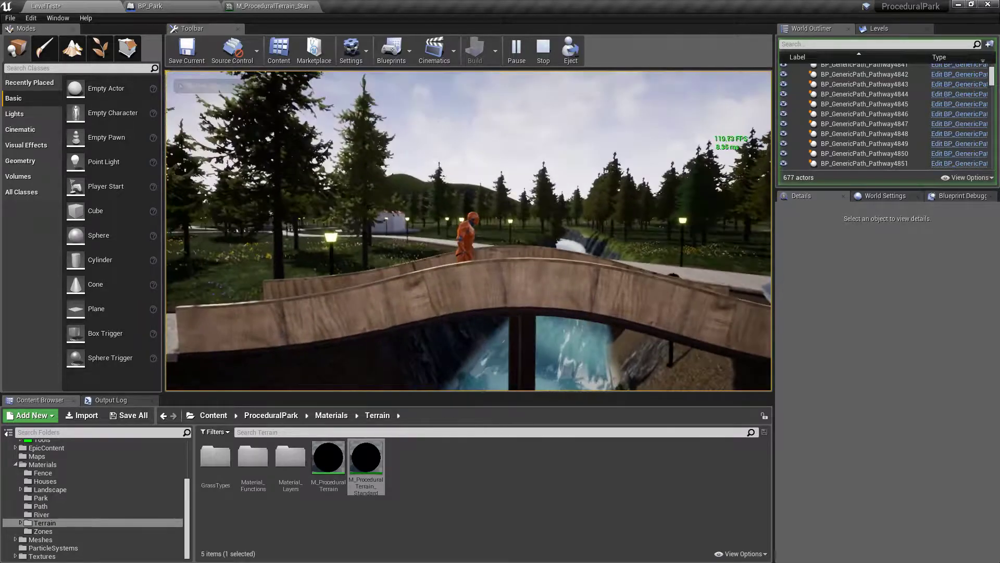
{"action": "key", "text": "w"}
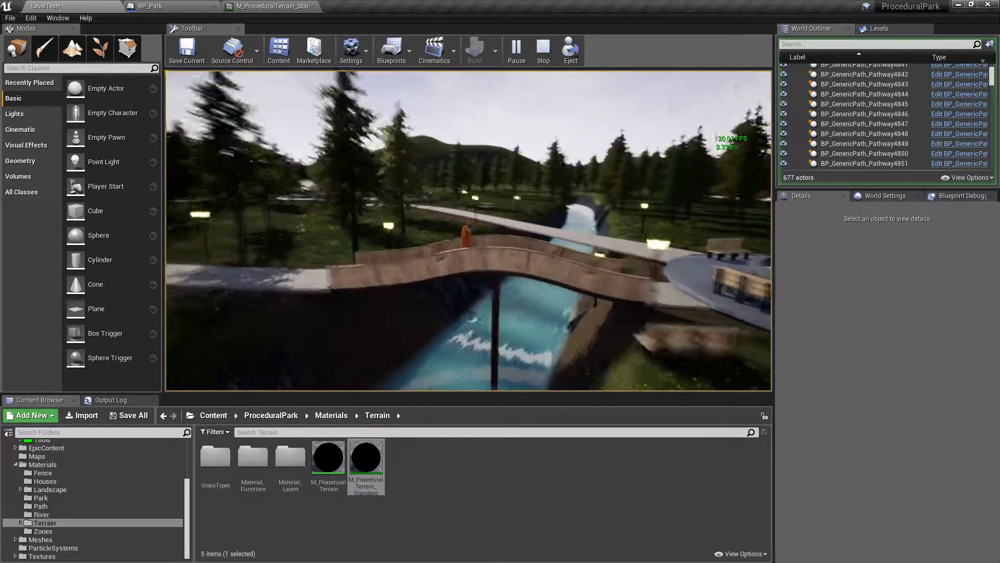
{"action": "key", "text": "w"}
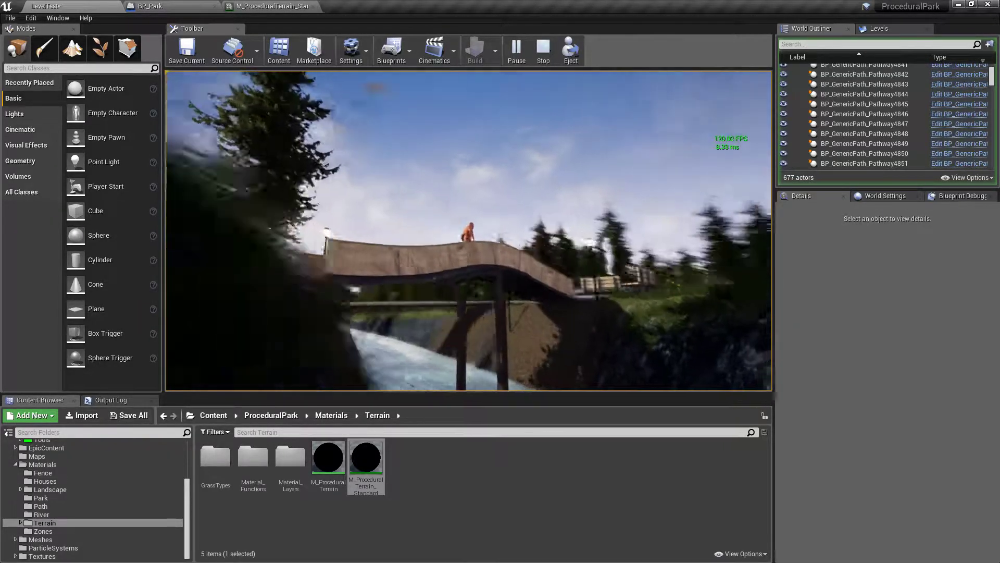
{"action": "key", "text": "w"}
{"action": "key", "text": "w"}
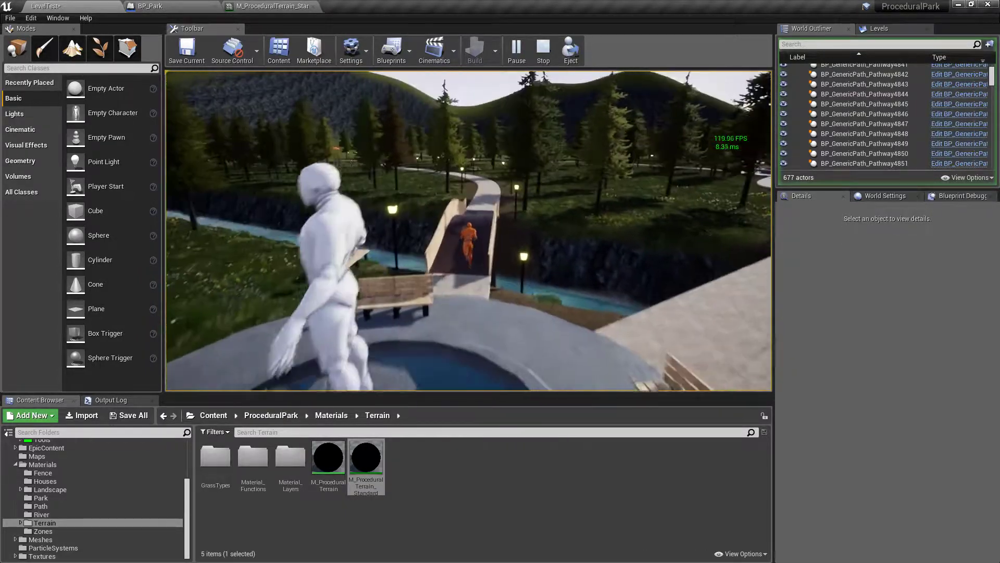
{"action": "key", "text": "Escape"}
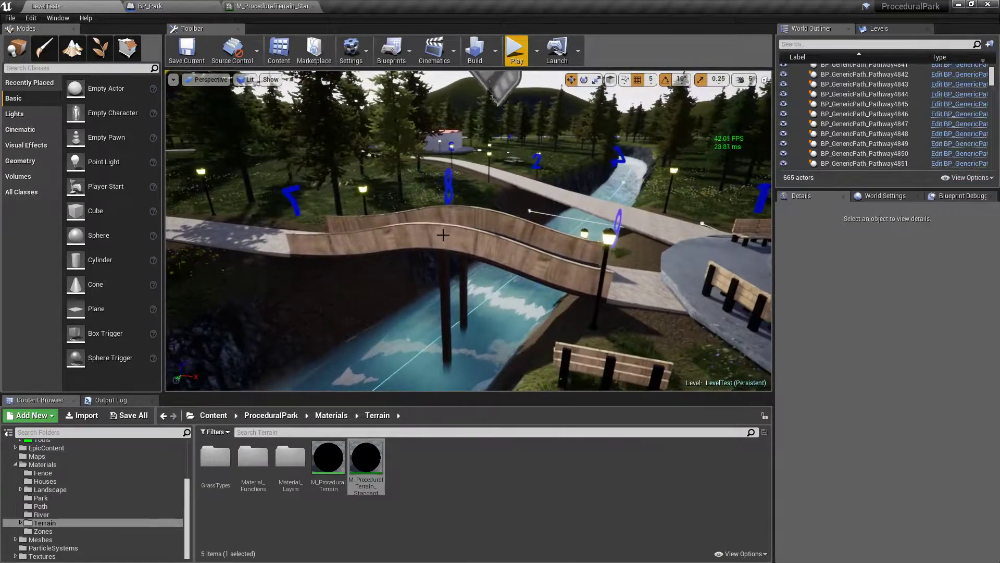
Select the bridge pathway and examine its support options and the mesh, width and thickness settings of path segment 0
{"action": "left_click", "coordinate": [441, 235]}
{"action": "scroll", "coordinate": [831, 375], "scroll_direction": "down", "scroll_amount": 3}
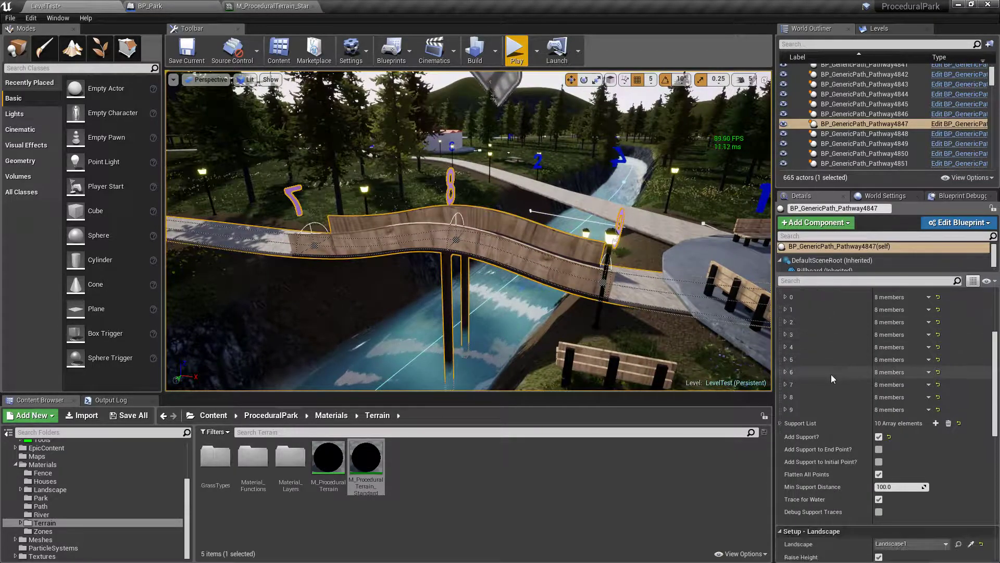
{"action": "right_click_drag", "start_coordinate": [576, 250], "coordinate": [555, 254]}
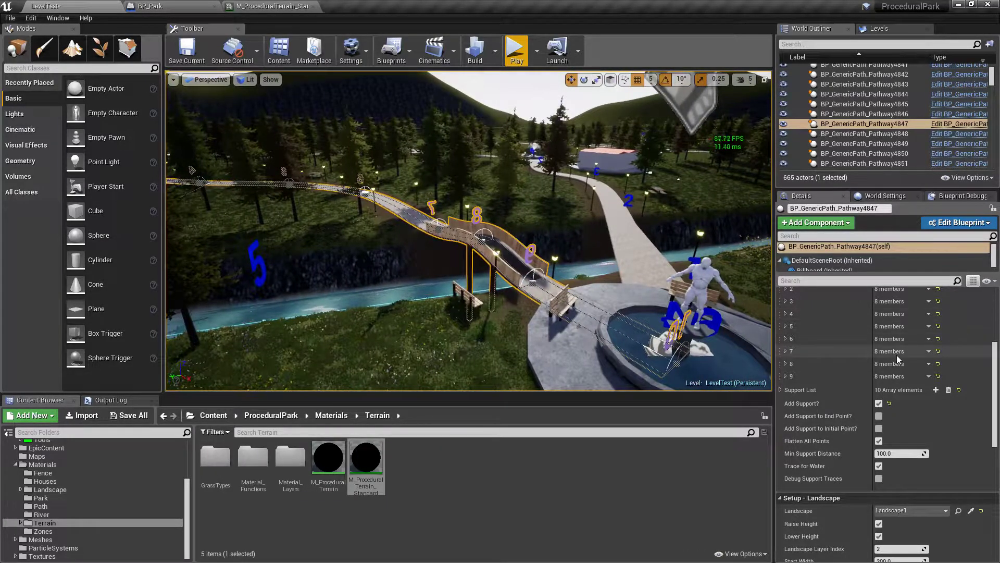
{"action": "scroll", "coordinate": [893, 364], "scroll_direction": "up", "scroll_amount": 4}
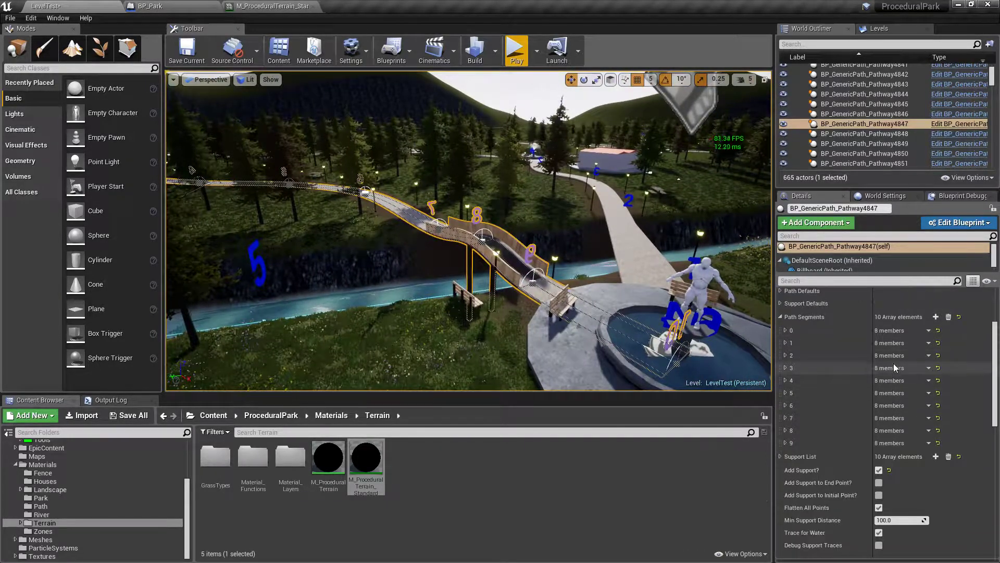
{"action": "left_click", "coordinate": [786, 330]}
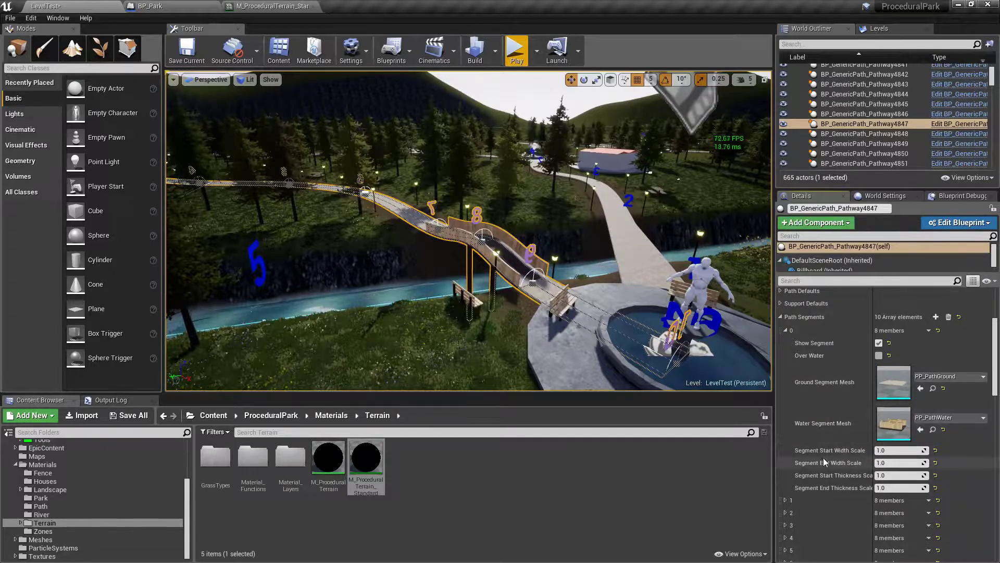
{"action": "scroll", "coordinate": [834, 453], "scroll_direction": "down", "scroll_amount": 2}
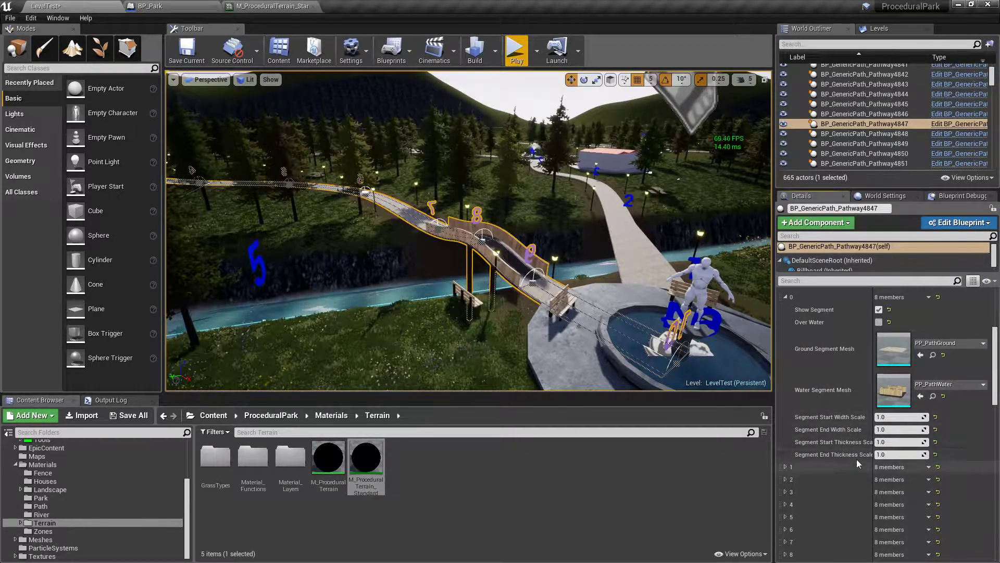
Set the Segment End Width Scale of path segment 5 to 1.5
{"action": "key", "text": "w"}
{"action": "right_click_drag", "start_coordinate": [469, 229], "coordinate": [419, 280]}
{"action": "scroll", "coordinate": [825, 416], "scroll_direction": "down", "scroll_amount": 4}
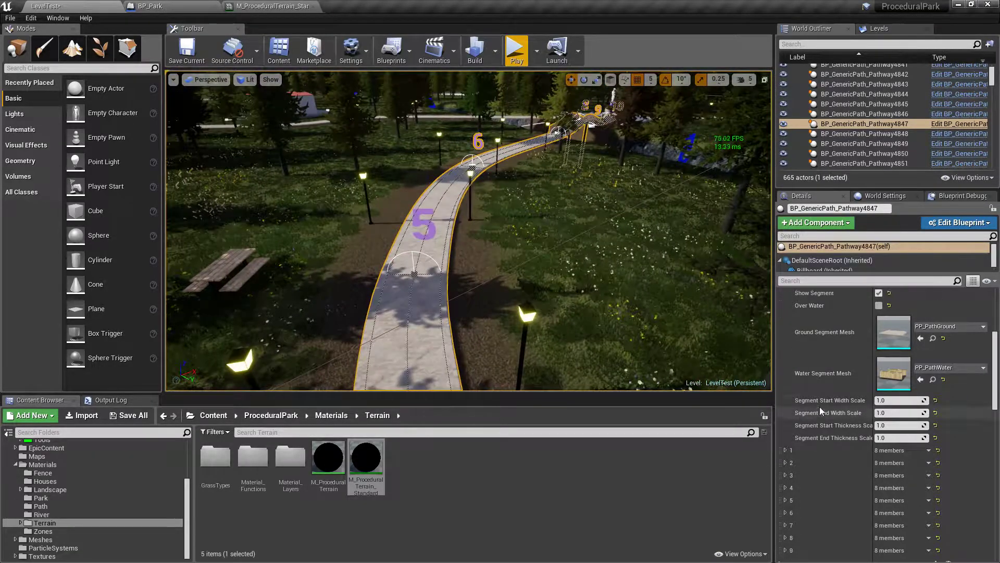
{"action": "left_click", "coordinate": [786, 418]}
{"action": "scroll", "coordinate": [846, 423], "scroll_direction": "down", "scroll_amount": 3}
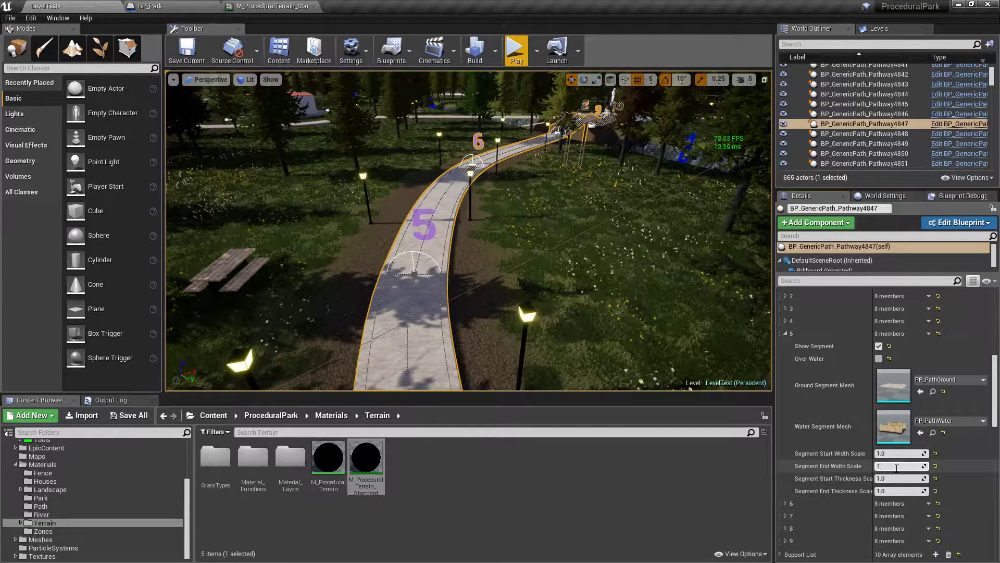
{"action": "right_click_drag", "start_coordinate": [574, 235], "coordinate": [573, 182]}
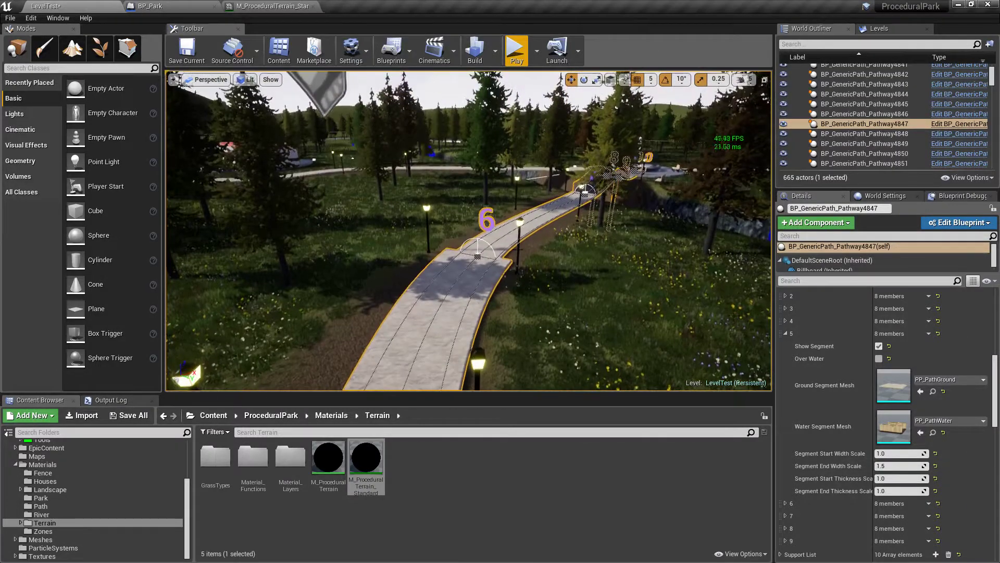
Set the Segment Start Width Scale of path segment 6 to 1.5 and view how the widened pathway tapers
{"action": "left_click", "coordinate": [786, 333]}
{"action": "left_click", "coordinate": [785, 346]}
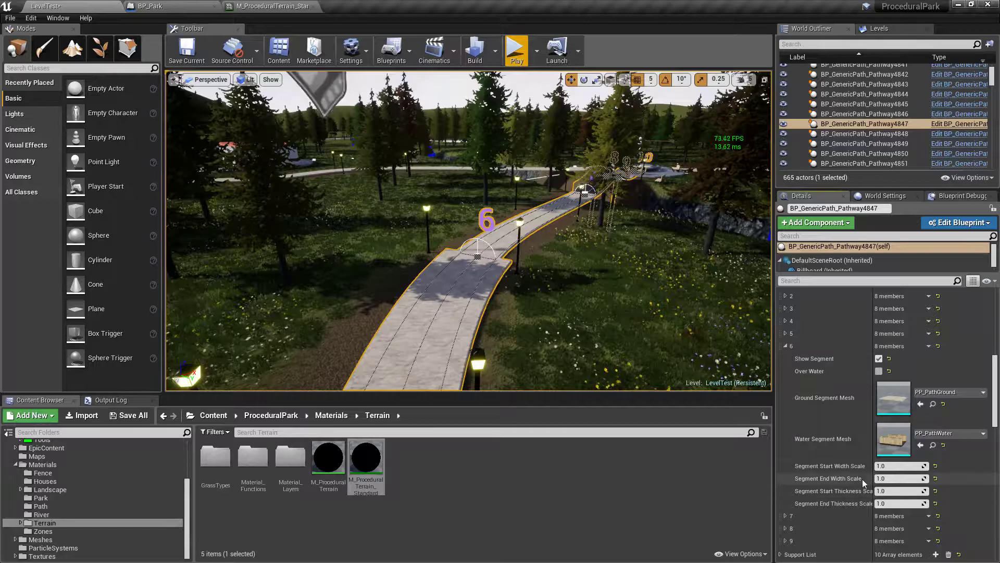
{"action": "left_click", "coordinate": [901, 466]}
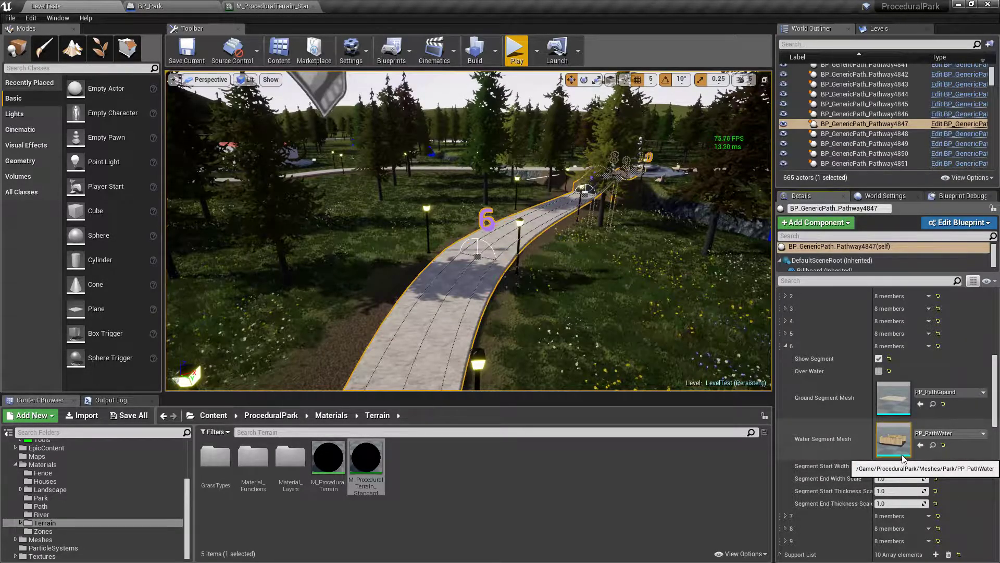
{"action": "type", "text": "1.5"}
{"action": "key", "text": "Return"}
{"action": "right_click_drag", "start_coordinate": [469, 229], "coordinate": [302, 255]}
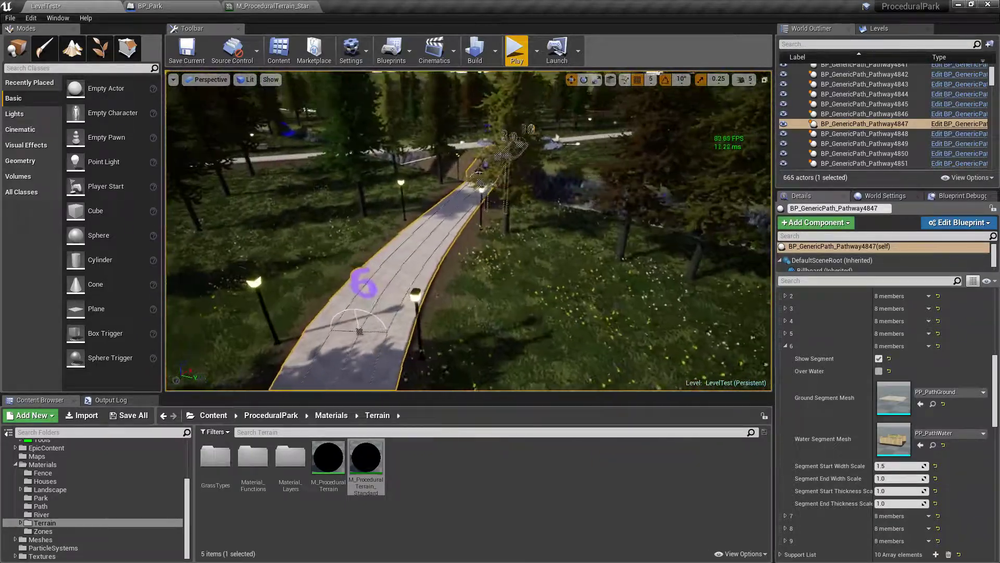
{"action": "right_click_drag", "start_coordinate": [469, 281], "coordinate": [596, 229]}
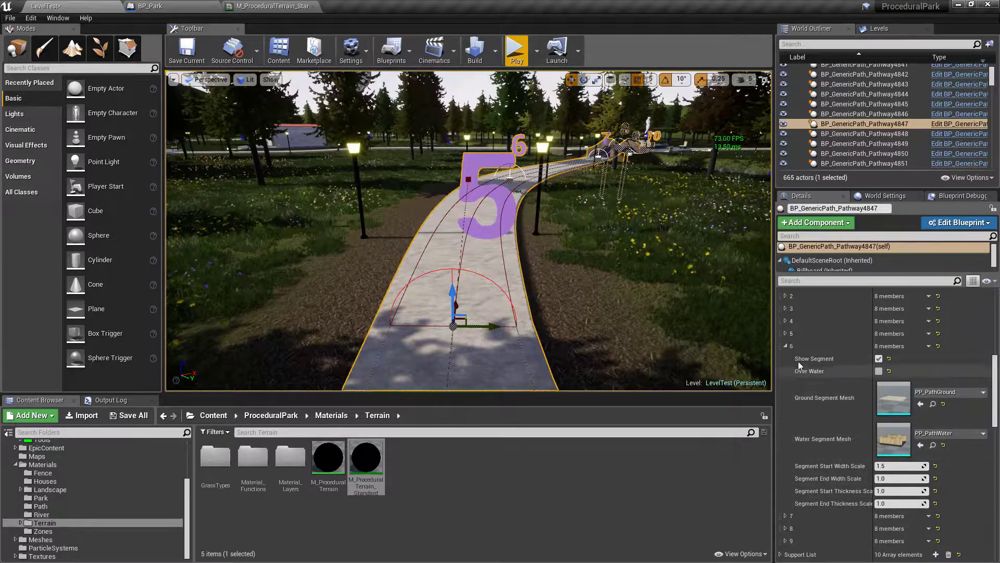
Select the pathway running beside the lake and raise its spline point 3 out of the water to the path's height
{"action": "left_click", "coordinate": [785, 346]}
{"action": "right_click_drag", "start_coordinate": [469, 231], "coordinate": [672, 182]}
{"action": "left_click", "coordinate": [459, 210]}
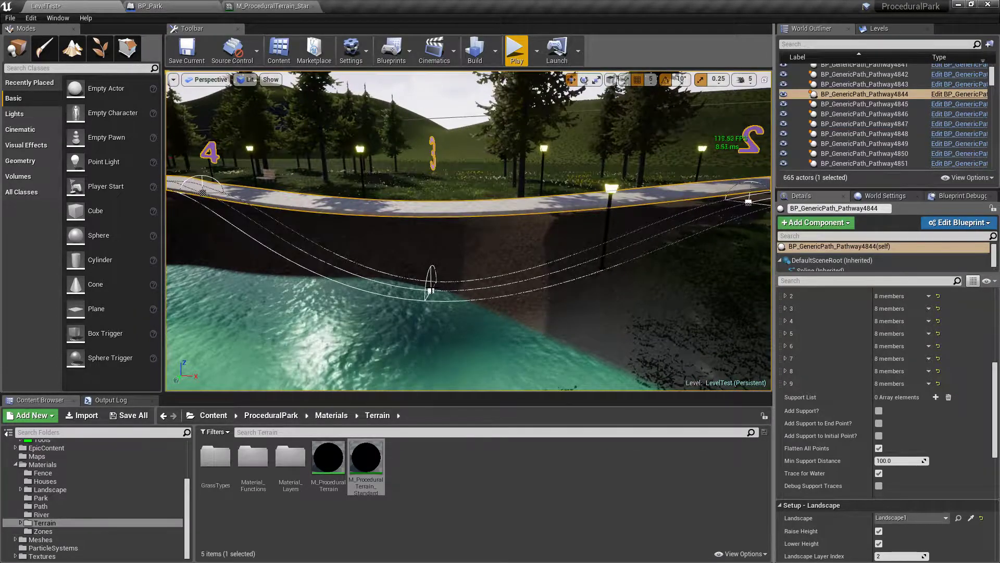
{"action": "left_click_drag", "start_coordinate": [431, 256], "coordinate": [432, 159]}
{"action": "right_click_drag", "start_coordinate": [431, 158], "coordinate": [375, 208]}
Add a spline point to the lakeside pathway between its existing spline points 2 and 3
{"action": "right_click_drag", "start_coordinate": [458, 184], "coordinate": [421, 231]}
{"action": "right_click", "coordinate": [413, 264]}
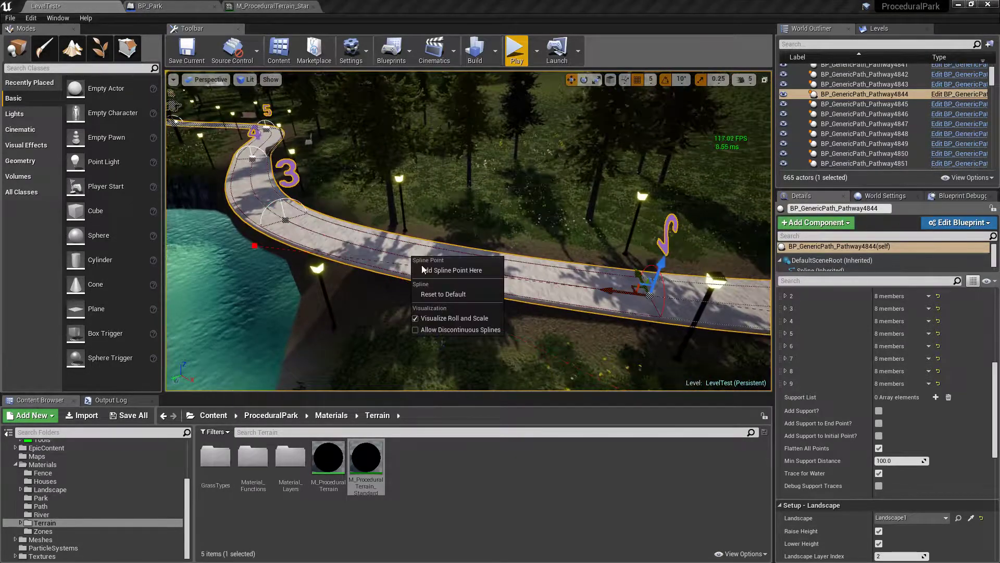
{"action": "left_click", "coordinate": [423, 267]}
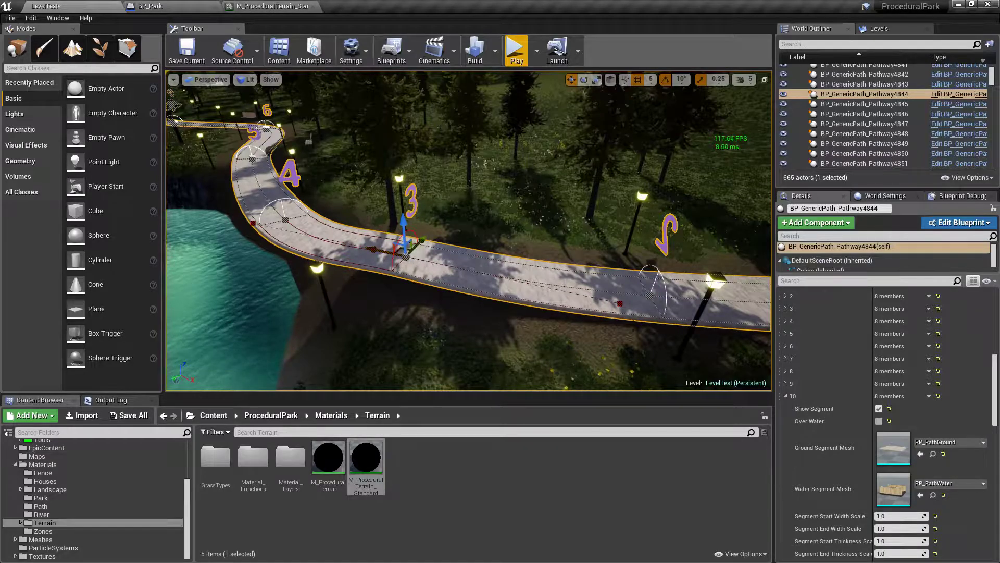
Turn on Over Water for path segments 3, 4 and 5 so they use the bridge mesh
{"action": "scroll", "coordinate": [781, 345], "scroll_direction": "up", "scroll_amount": 2}
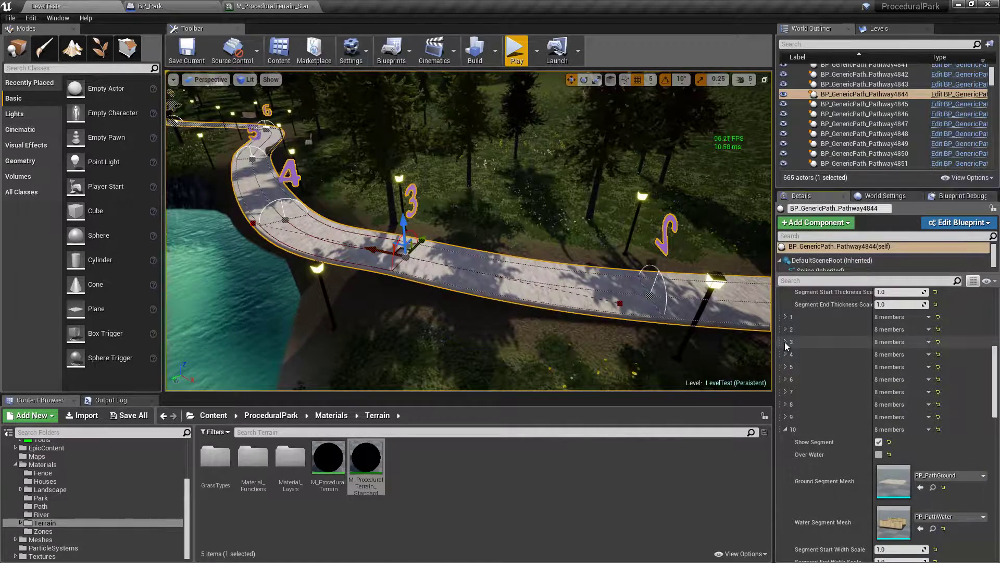
{"action": "left_click", "coordinate": [785, 342]}
{"action": "left_click", "coordinate": [879, 367]}
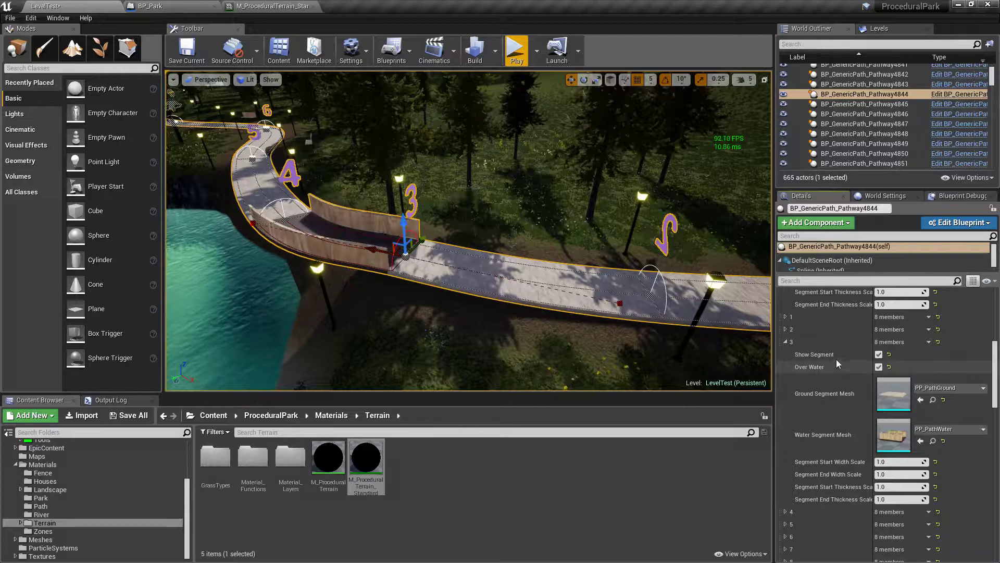
{"action": "left_click", "coordinate": [785, 343]}
{"action": "left_click", "coordinate": [786, 354]}
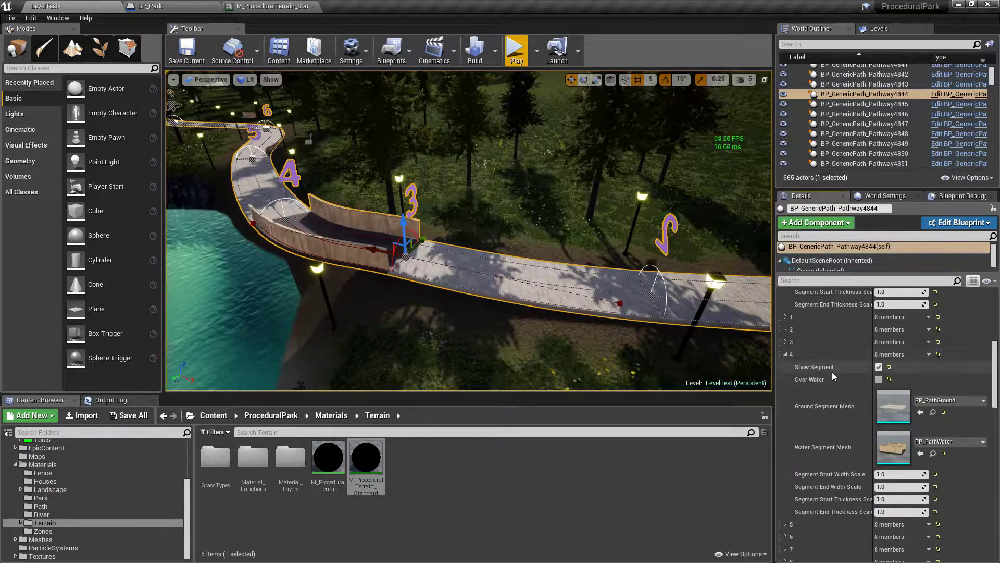
{"action": "left_click", "coordinate": [879, 379]}
{"action": "left_click", "coordinate": [786, 355]}
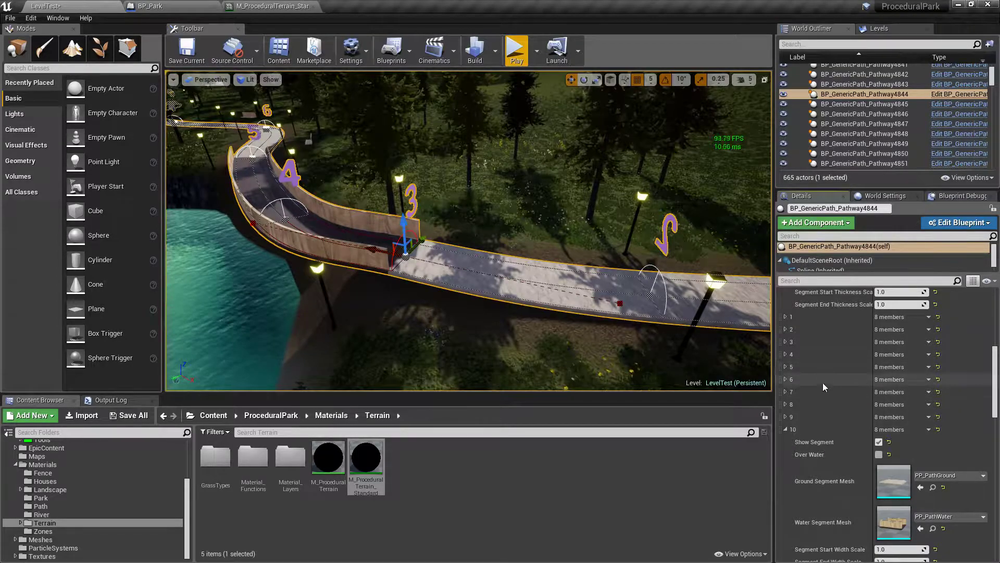
{"action": "left_click", "coordinate": [785, 367]}
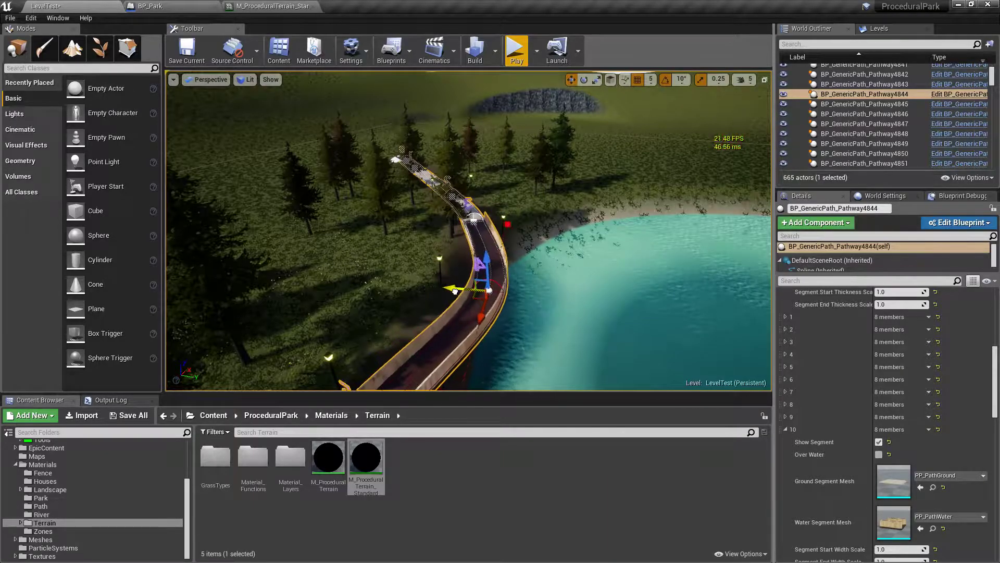
Enable Add Support for the lakeside bridge pathway and check the Over Water setting of path segment 5
{"action": "right_click_drag", "start_coordinate": [470, 295], "coordinate": [474, 90]}
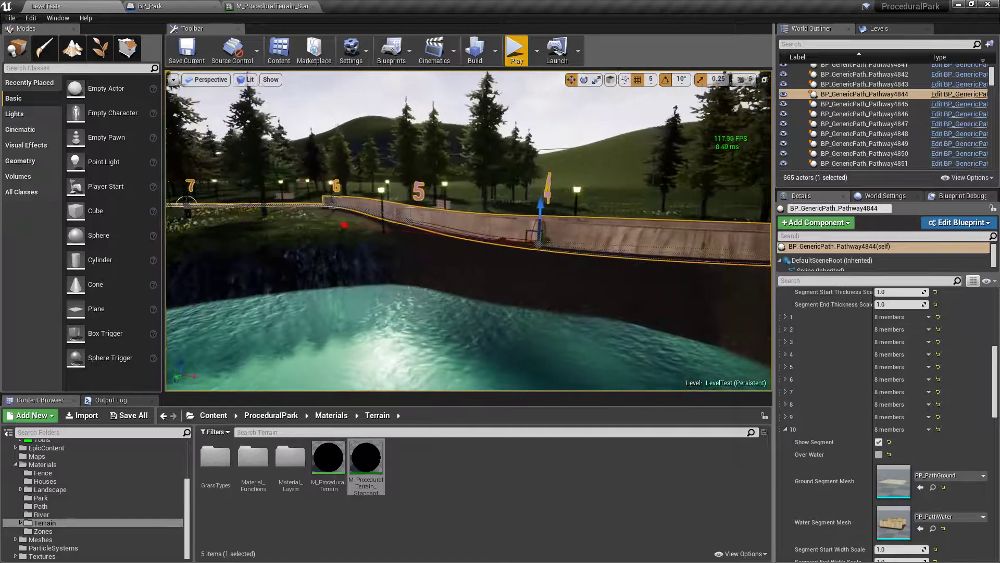
{"action": "left_click", "coordinate": [786, 430]}
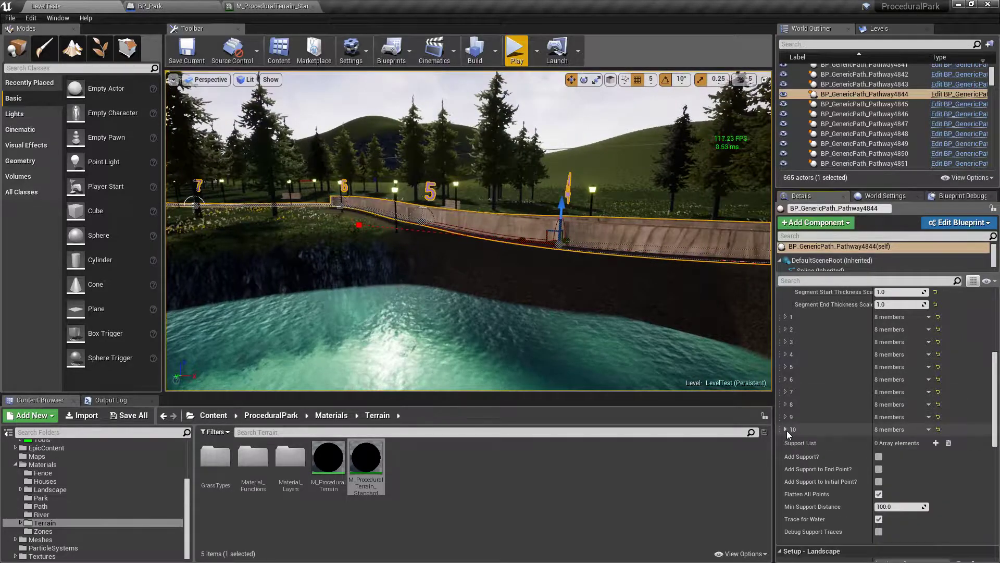
{"action": "left_click", "coordinate": [879, 456]}
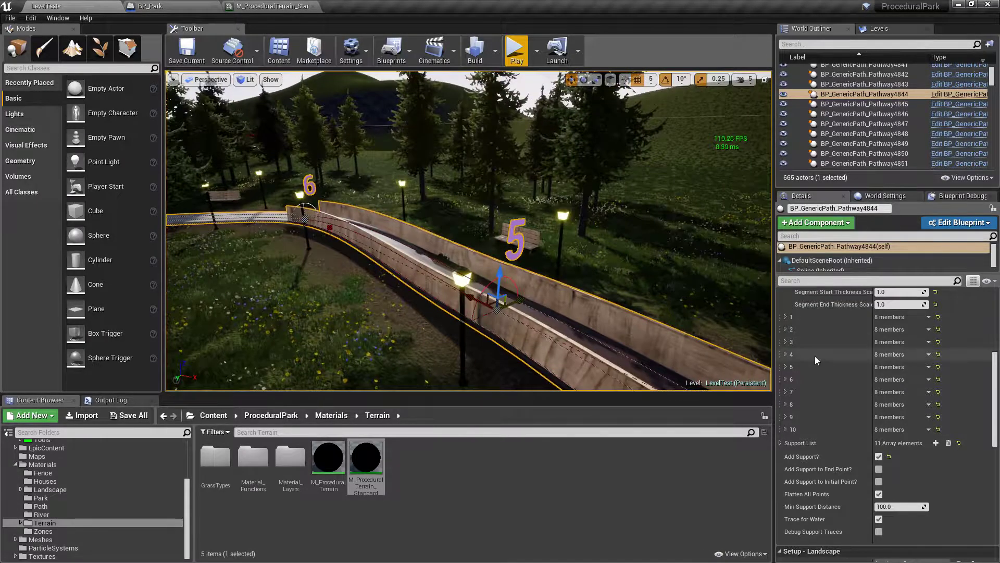
{"action": "left_click", "coordinate": [786, 366]}
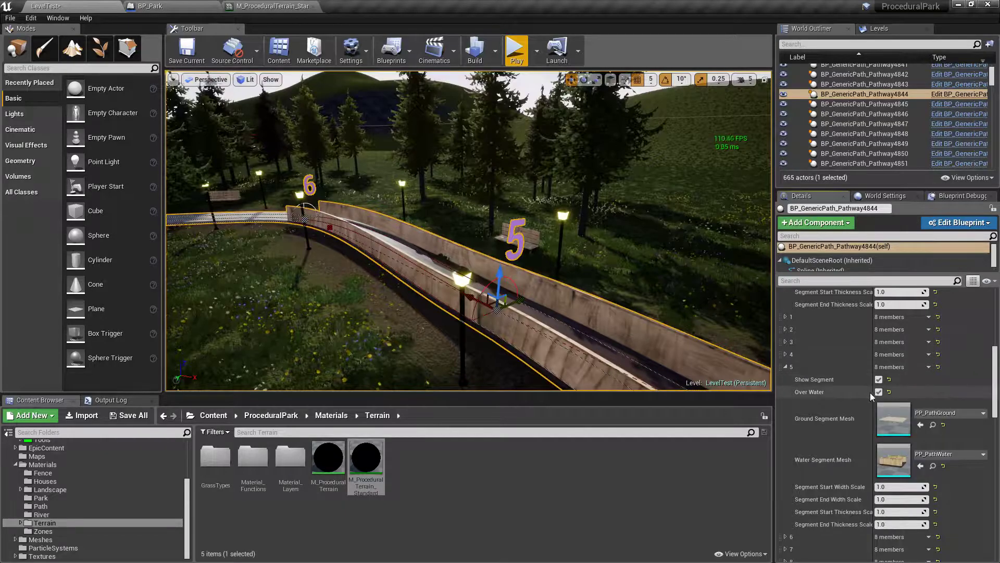
{"action": "left_click", "coordinate": [786, 367]}
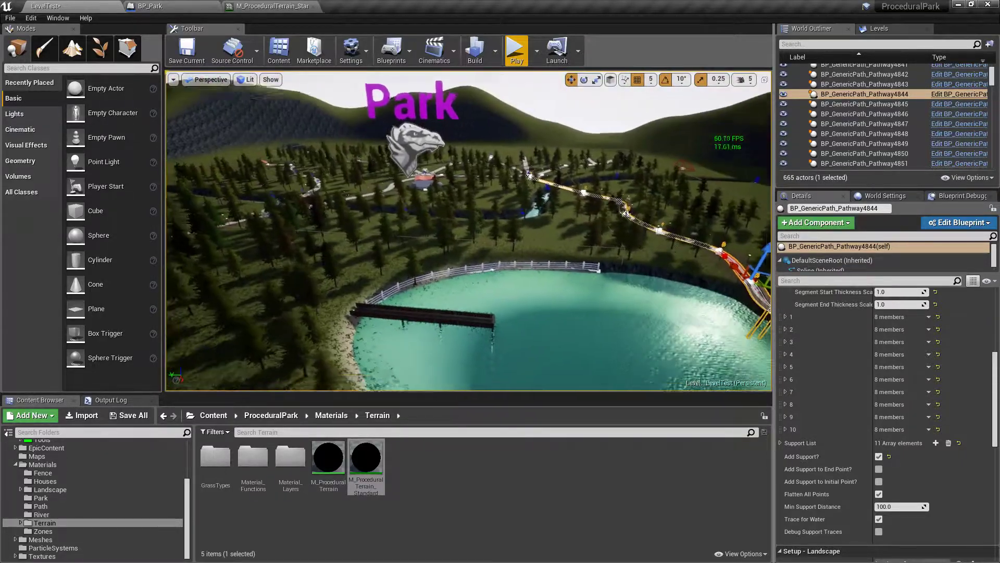
Survey the whole park from above, select BP_Park and examine its Spawn History entries and generation commands
{"action": "right_click_drag", "start_coordinate": [469, 230], "coordinate": [378, 230]}
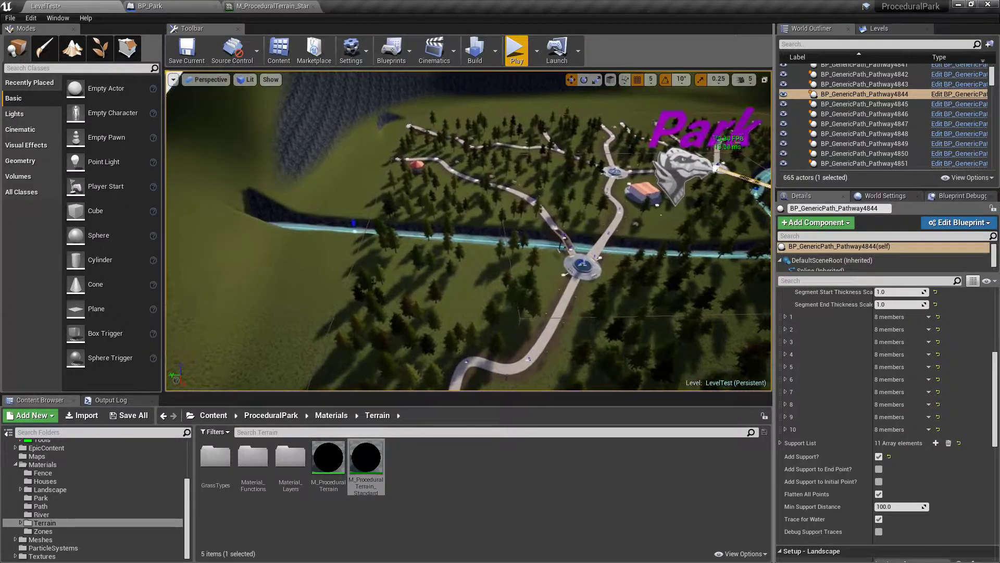
{"action": "key", "text": "d"}
{"action": "key", "text": "w"}
{"action": "right_click_drag", "start_coordinate": [468, 231], "coordinate": [504, 167]}
{"action": "key", "text": "s"}
{"action": "key", "text": "d"}
{"action": "key", "text": "a"}
{"action": "key", "text": "w"}
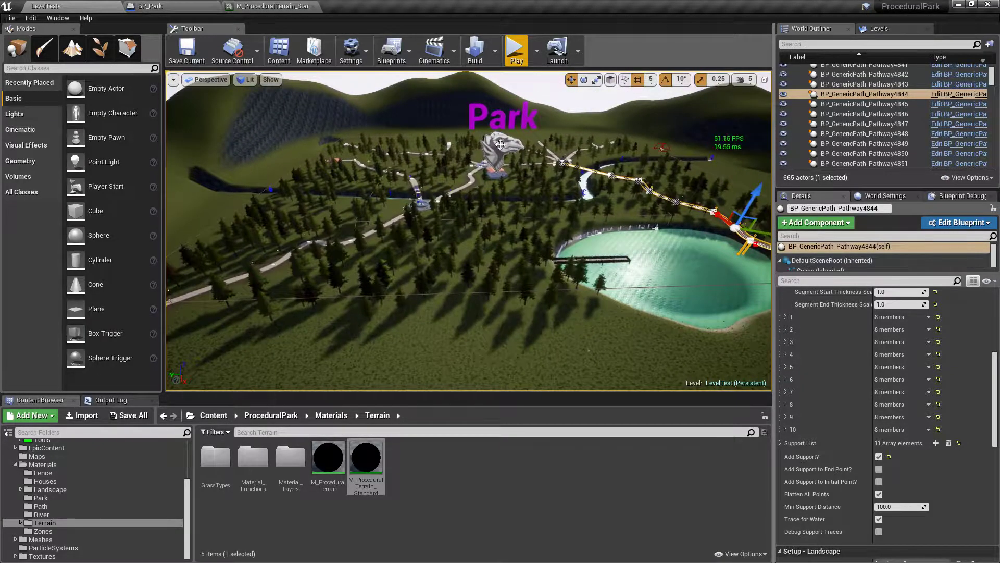
{"action": "left_click", "coordinate": [500, 144]}
{"action": "scroll", "coordinate": [832, 309], "scroll_direction": "up", "scroll_amount": 3}
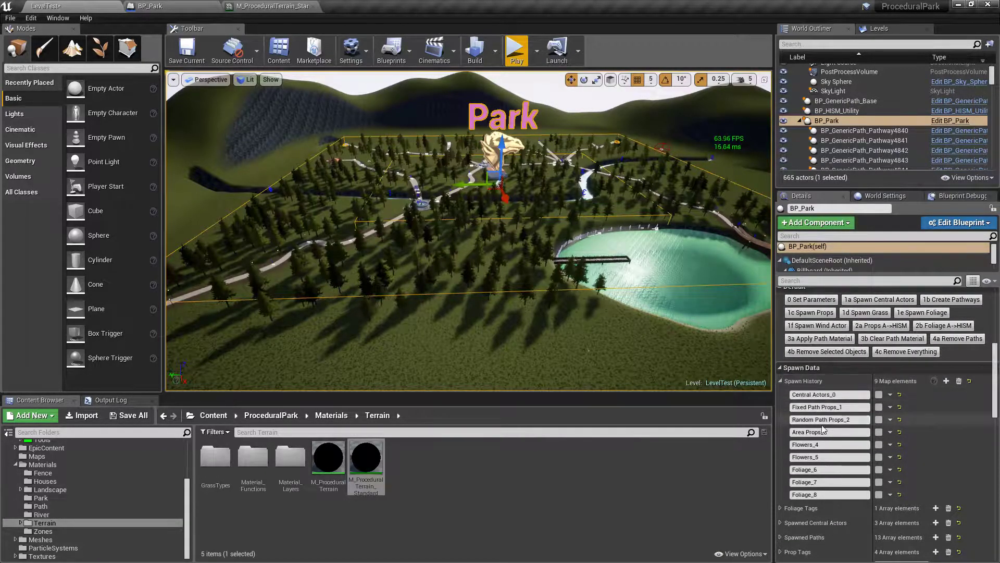
{"action": "scroll", "coordinate": [811, 385], "scroll_direction": "up", "scroll_amount": 1}
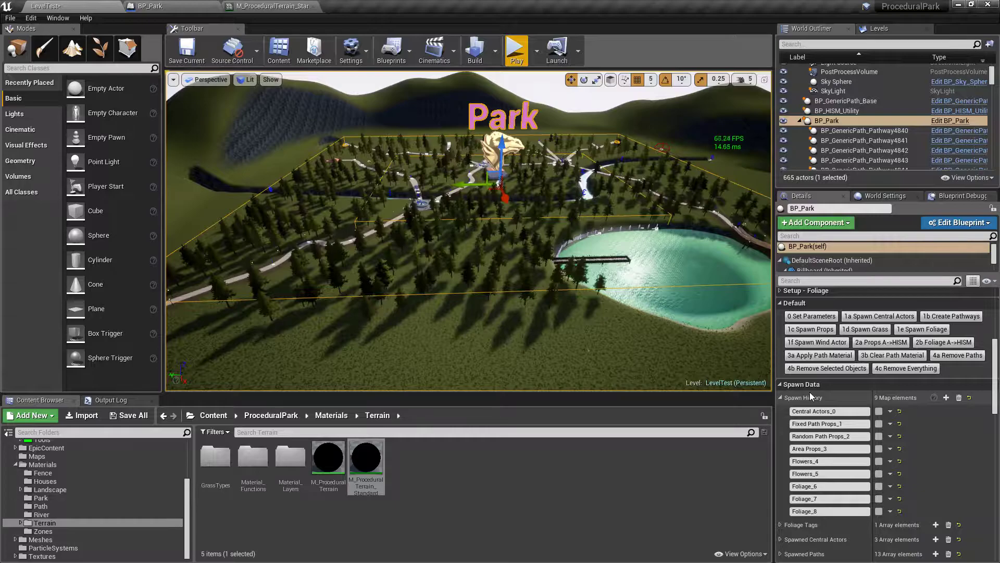
Mark Foliage_8 in BP_Park's Spawn History and remove the selected objects
{"action": "left_click", "coordinate": [879, 511]}
{"action": "left_click", "coordinate": [879, 499]}
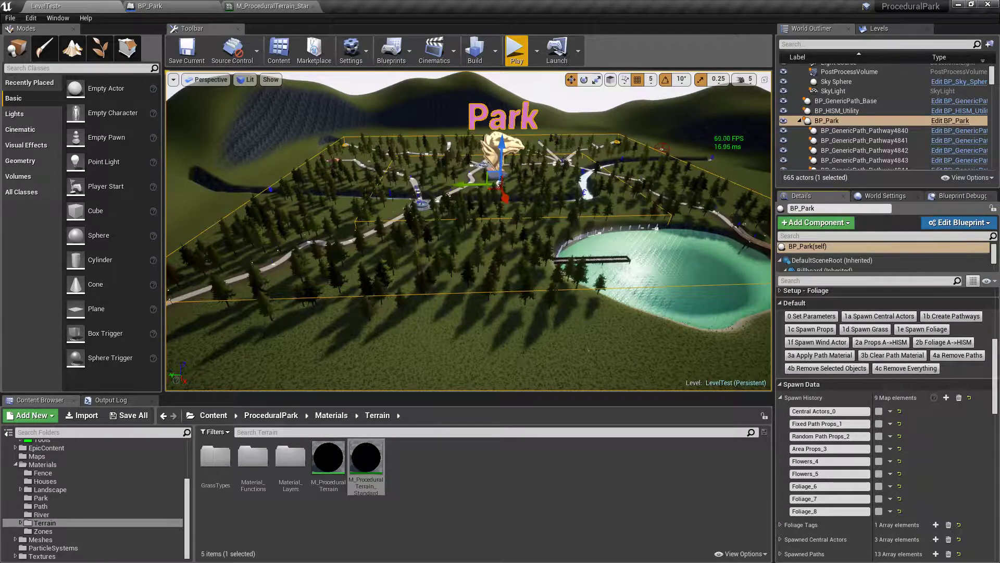
{"action": "key", "text": "w"}
{"action": "right_click_drag", "start_coordinate": [632, 246], "coordinate": [620, 235]}
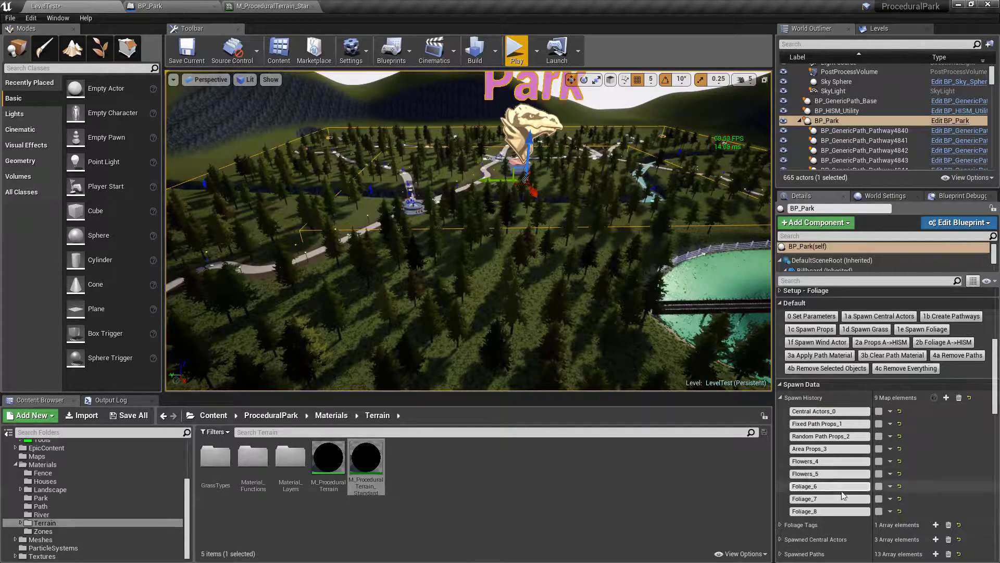
{"action": "left_click", "coordinate": [879, 511]}
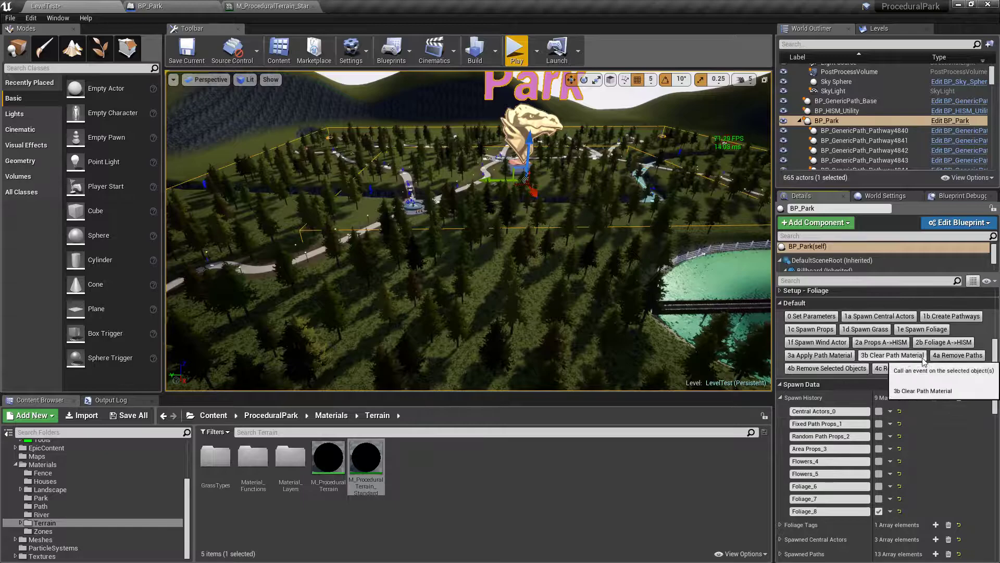
{"action": "left_click", "coordinate": [842, 368]}
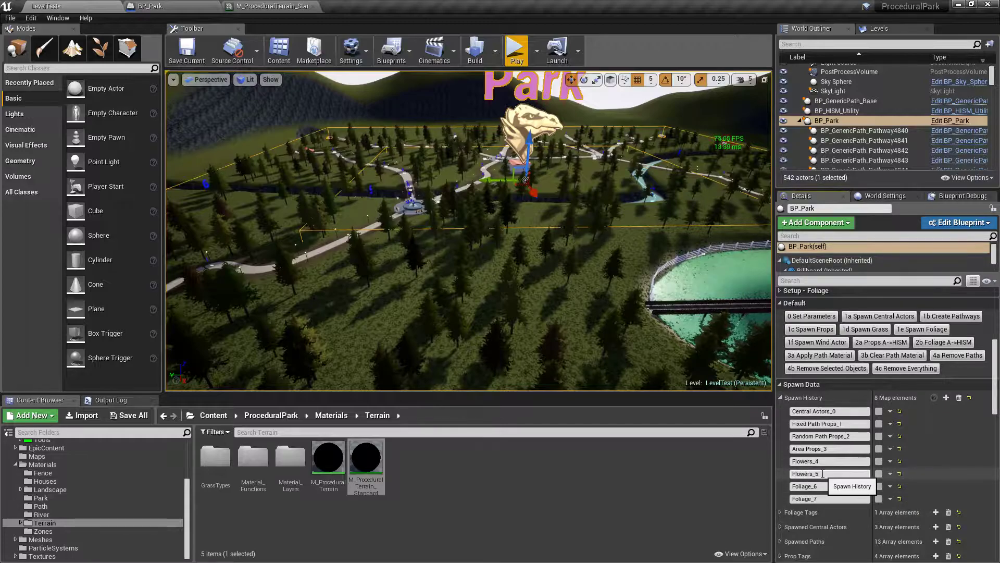
Mark Area Props_3 in BP_Park's Spawn History, remove the selected objects and view the park
{"action": "left_click", "coordinate": [879, 448]}
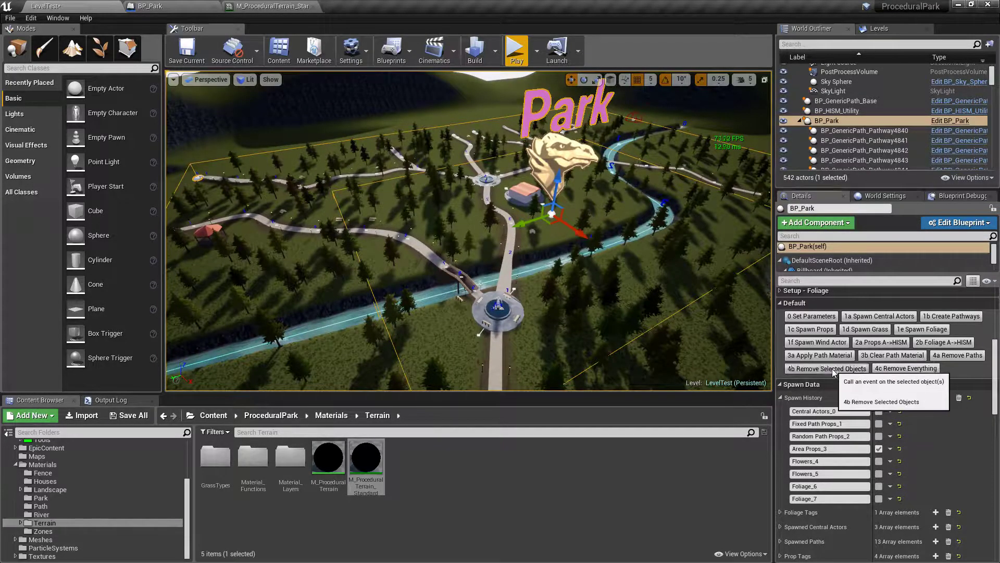
{"action": "left_click", "coordinate": [881, 369]}
{"action": "right_click_drag", "start_coordinate": [500, 198], "coordinate": [417, 177]}
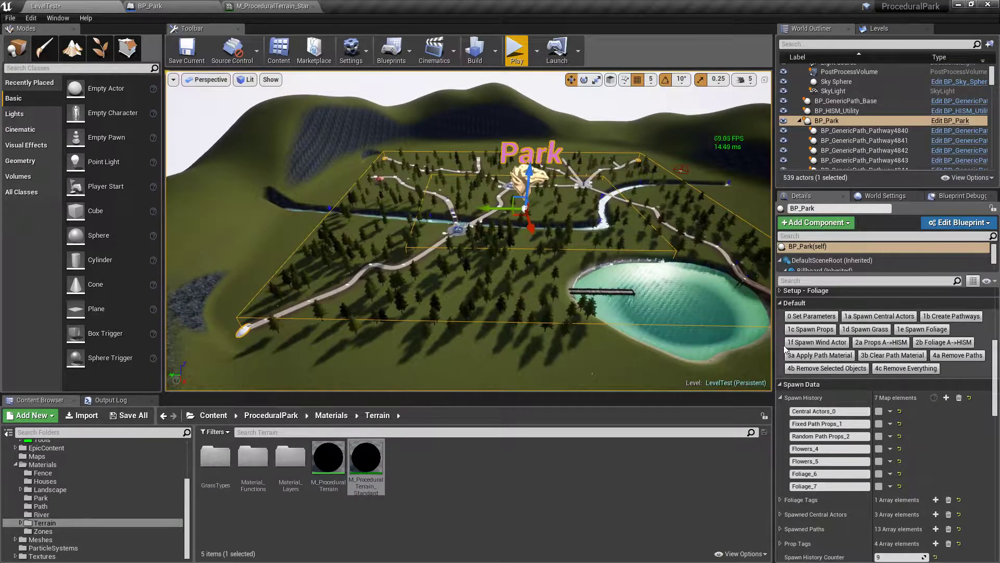
Clear the path material from the landscape and remove everything spawned by BP_Park
{"action": "left_click", "coordinate": [905, 369]}
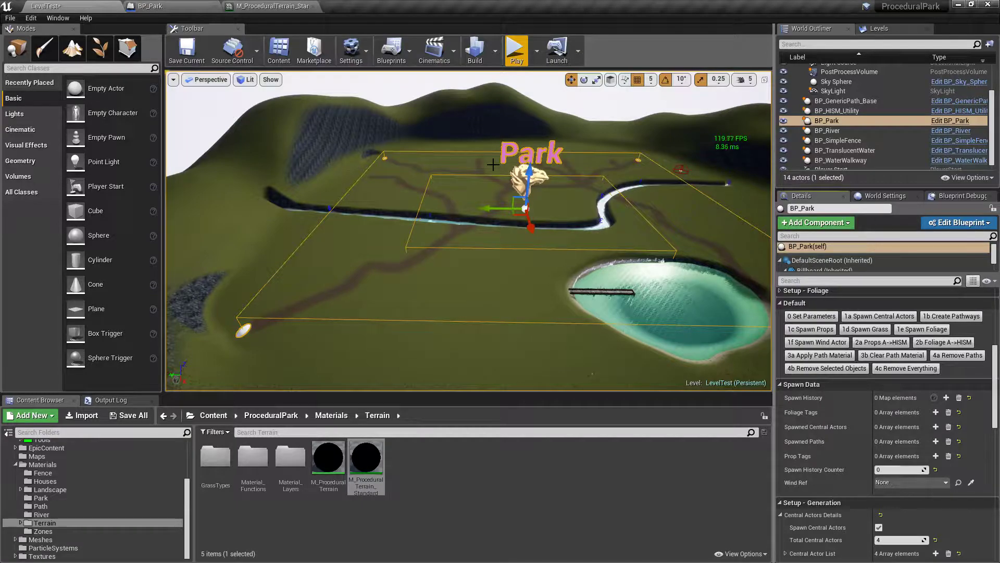
{"action": "key", "text": "ctrl+z"}
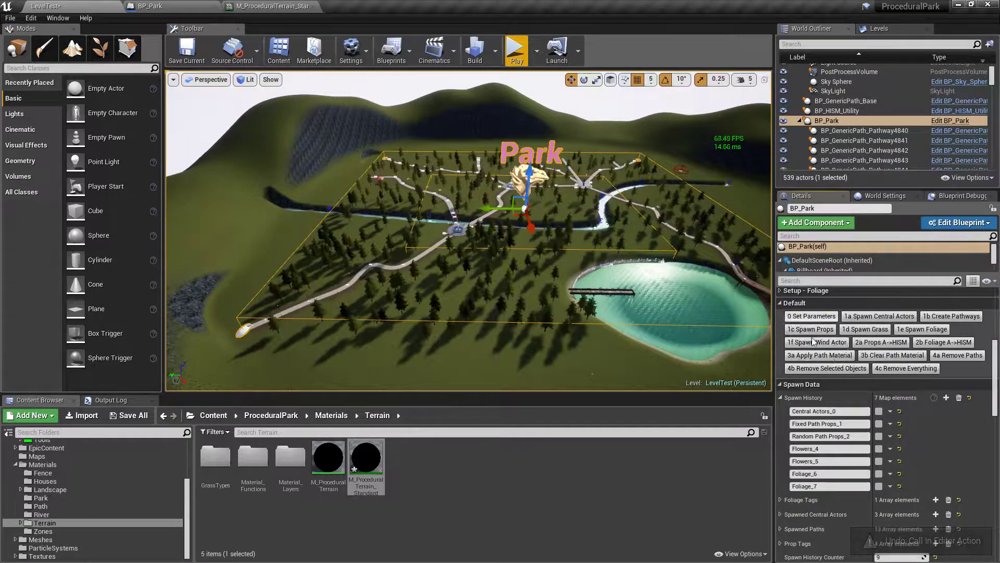
{"action": "left_click", "coordinate": [898, 368]}
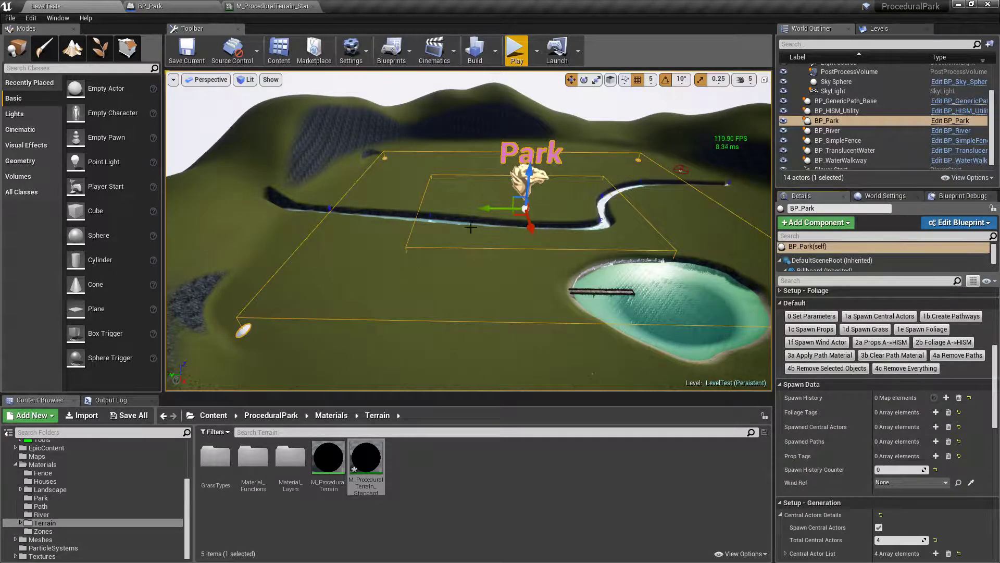
Enable the Blend Smoothness override at 500 in M_ProceduralTerrain_Standard, save the material instance and return to the level
{"action": "key", "text": "w"}
{"action": "mouse_move", "coordinate": [507, 271]}
{"action": "right_mouse_down"}
{"action": "mouse_move", "coordinate": [480, 282]}
{"action": "mouse_move", "coordinate": [490, 266]}
{"action": "mouse_move", "coordinate": [521, 260]}
{"action": "right_mouse_up"}
{"action": "right_click_drag", "start_coordinate": [430, 252], "coordinate": [365, 250]}
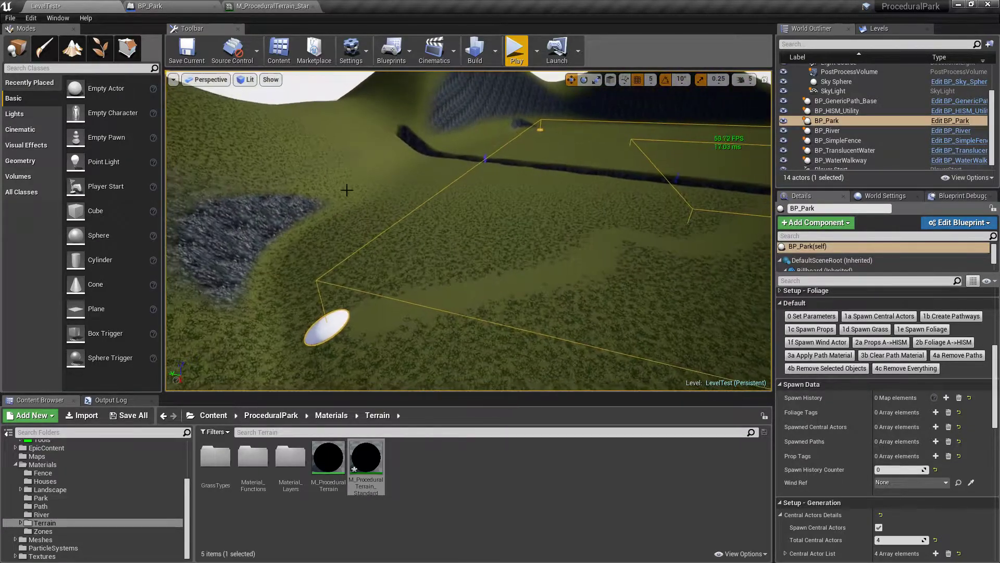
{"action": "left_click", "coordinate": [273, 6]}
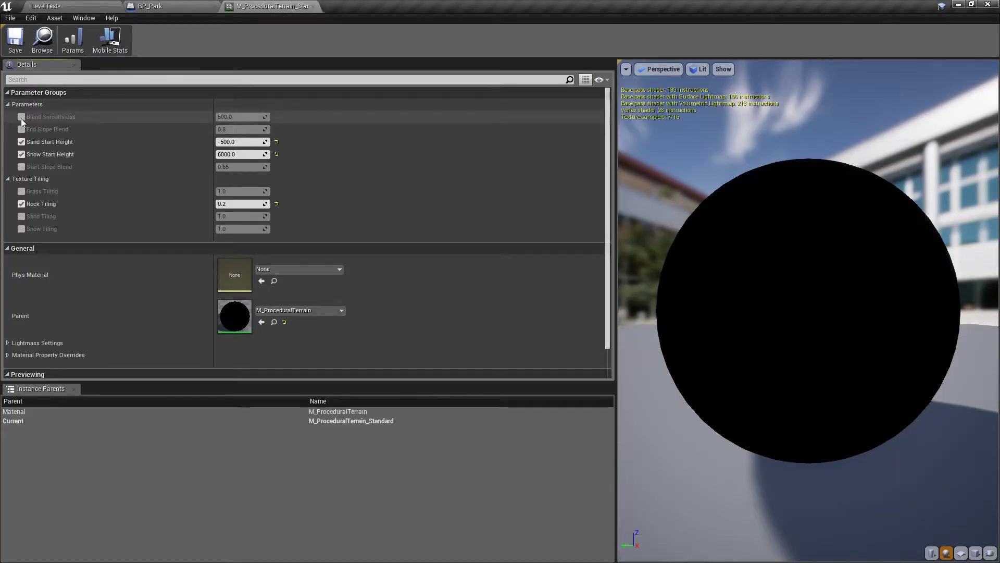
{"action": "left_click", "coordinate": [16, 40]}
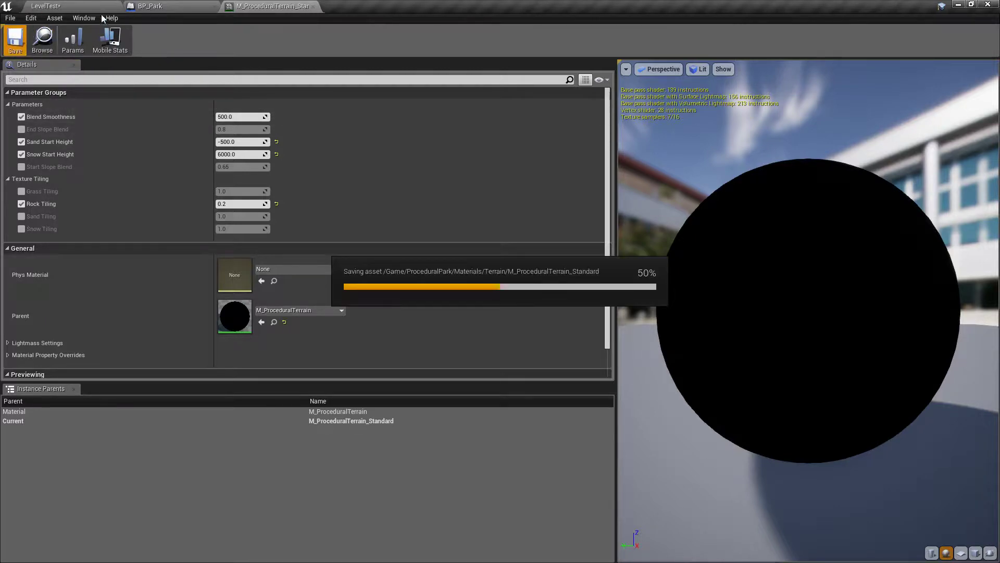
{"action": "left_click", "coordinate": [46, 6]}
Look at the landscape's paint layers, return to placement mode and reselect BP_Park
{"action": "right_click_drag", "start_coordinate": [468, 229], "coordinate": [297, 271]}
{"action": "left_click", "coordinate": [70, 54]}
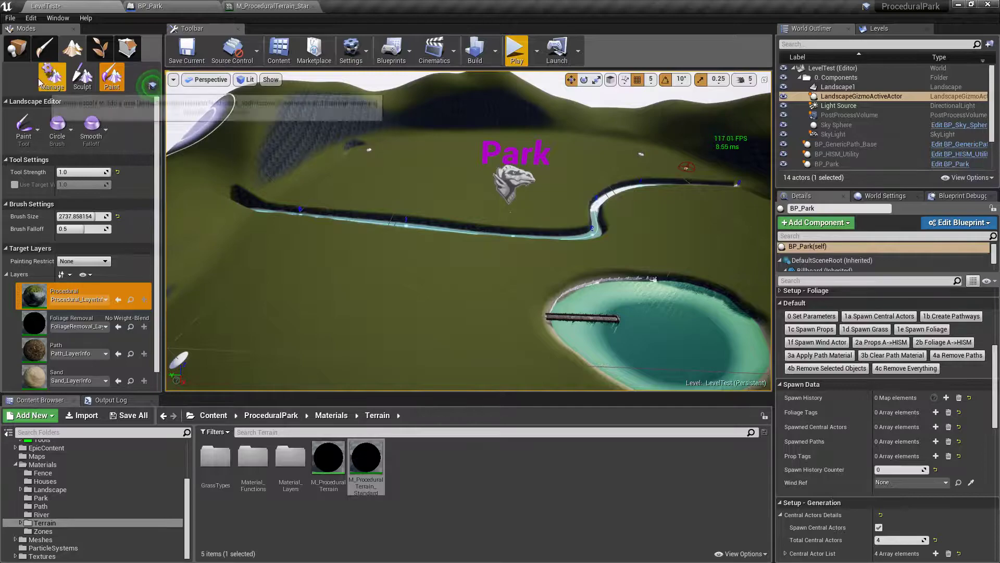
{"action": "key", "text": "shift+1"}
{"action": "left_click", "coordinate": [503, 180]}
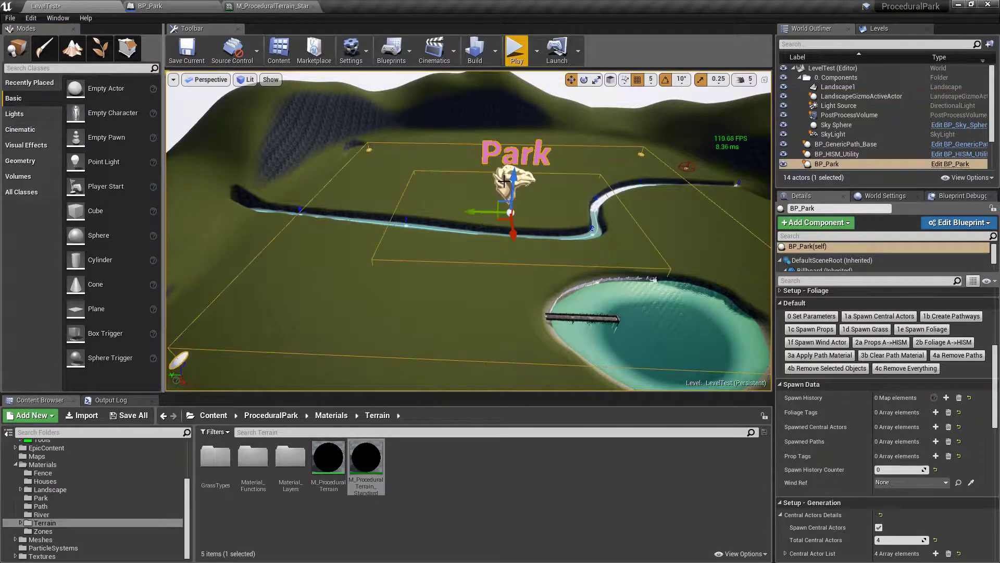
Examine BP_Park's Spawn Data, Setup - General and Setup - Foliage settings
{"action": "scroll", "coordinate": [574, 164], "scroll_direction": "down", "scroll_amount": 3}
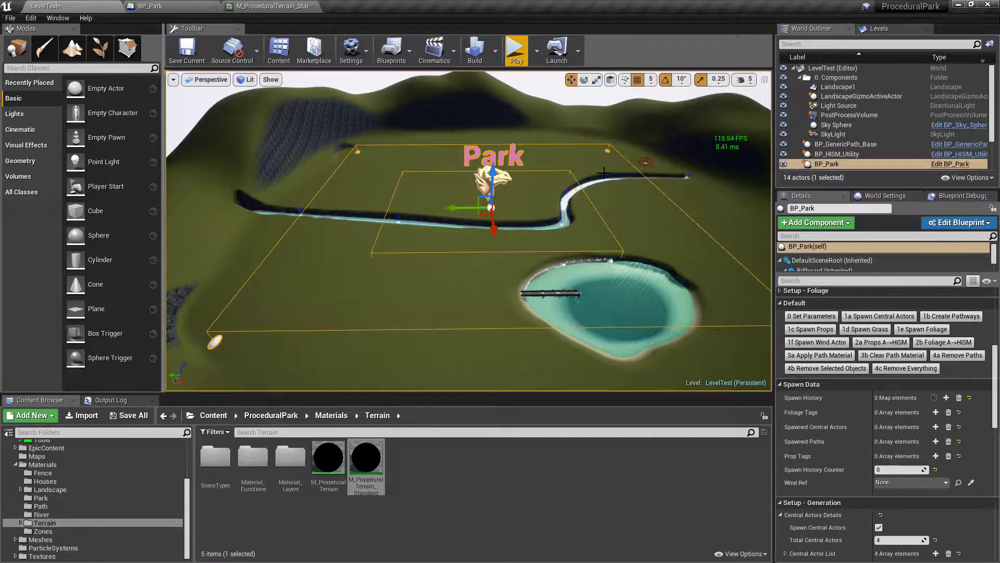
{"action": "scroll", "coordinate": [799, 335], "scroll_direction": "down", "scroll_amount": 3}
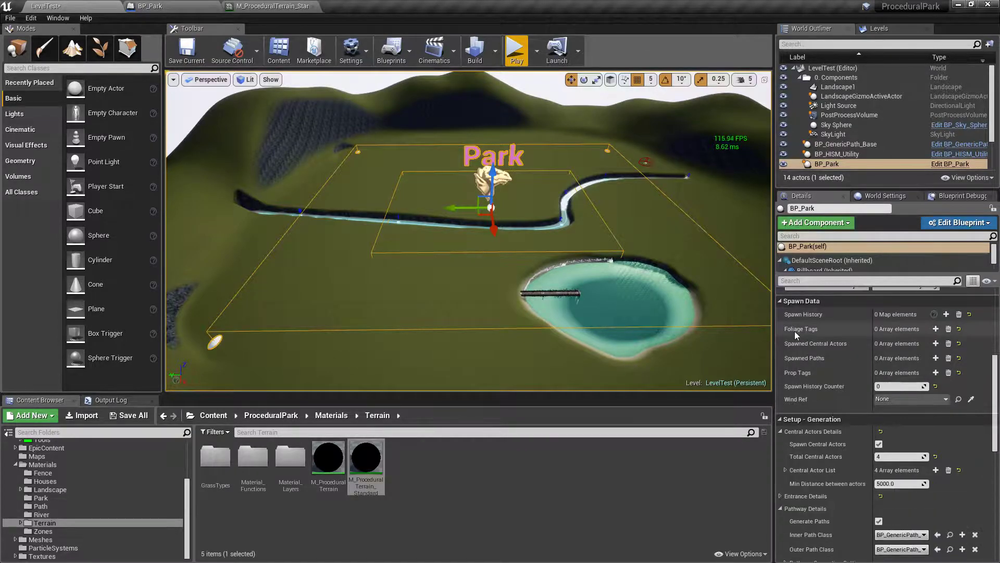
{"action": "scroll", "coordinate": [800, 335], "scroll_direction": "up", "scroll_amount": 8}
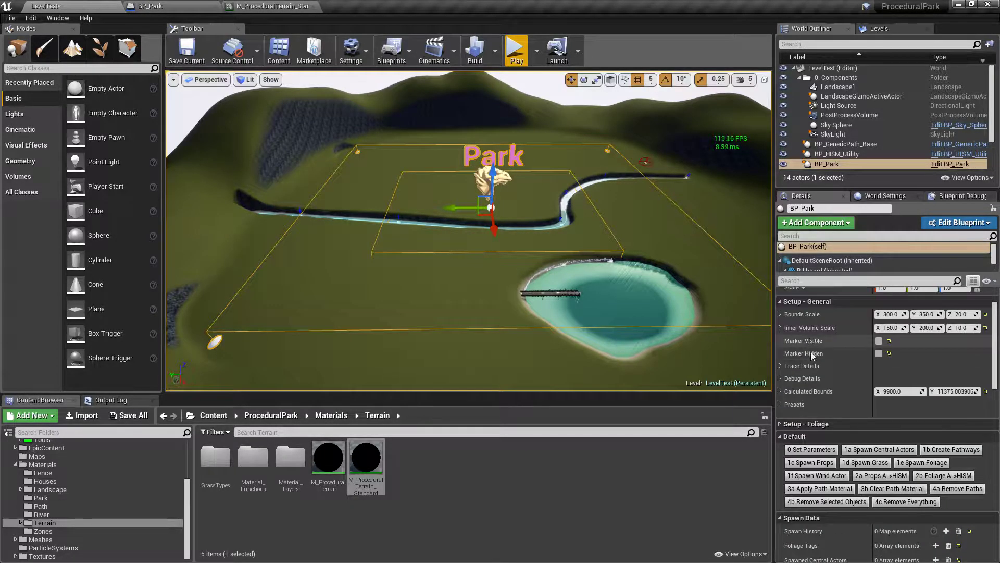
{"action": "left_click", "coordinate": [780, 425]}
{"action": "scroll", "coordinate": [784, 411], "scroll_direction": "down", "scroll_amount": 2}
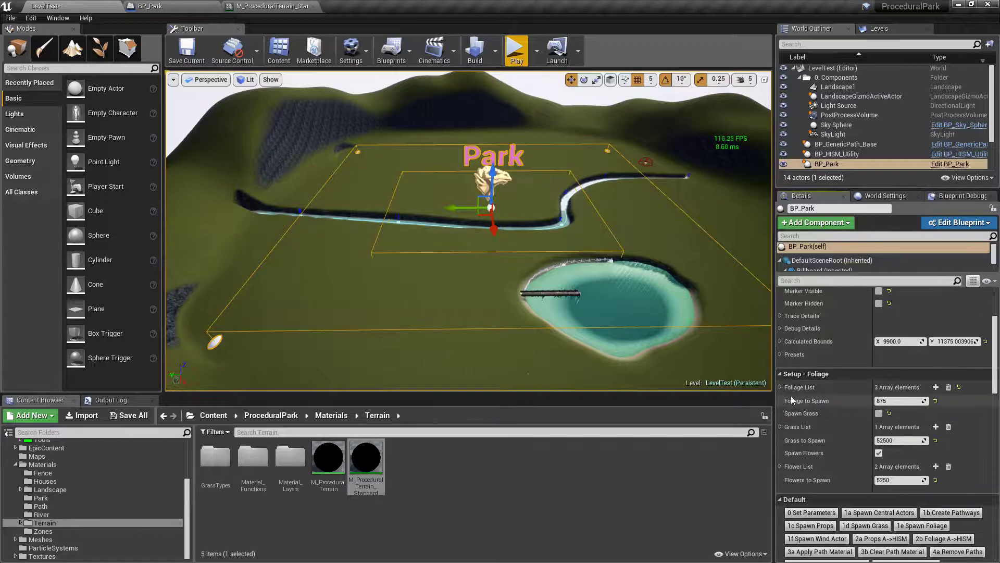
{"action": "scroll", "coordinate": [797, 355], "scroll_direction": "up", "scroll_amount": 4}
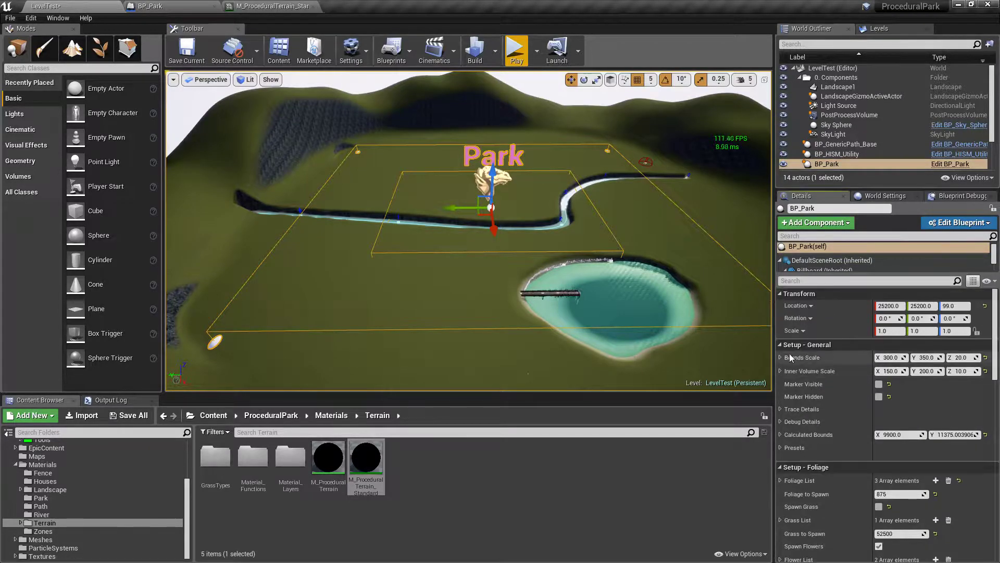
Set the percent chance to spawn of SM_PineTree, entry 0 of BP_Park's Foliage List, to 0.0
{"action": "left_click", "coordinate": [782, 343]}
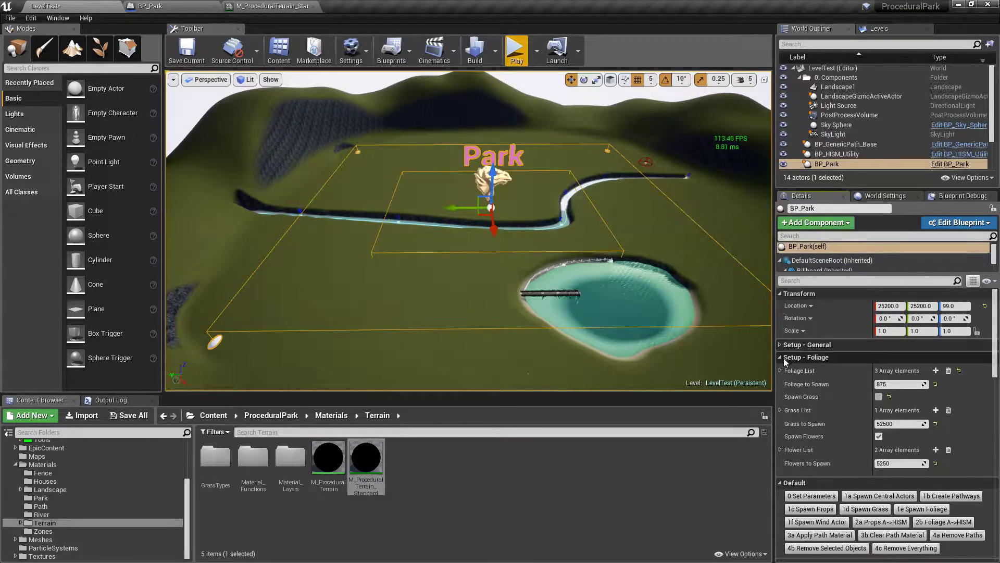
{"action": "left_click", "coordinate": [780, 370]}
{"action": "left_click", "coordinate": [786, 385]}
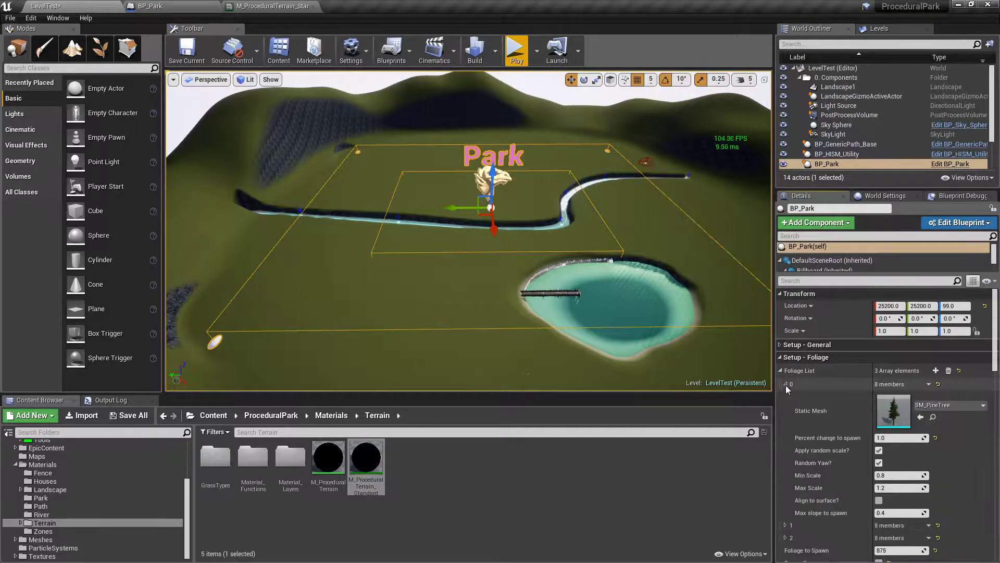
{"action": "scroll", "coordinate": [793, 386], "scroll_direction": "down", "scroll_amount": 1}
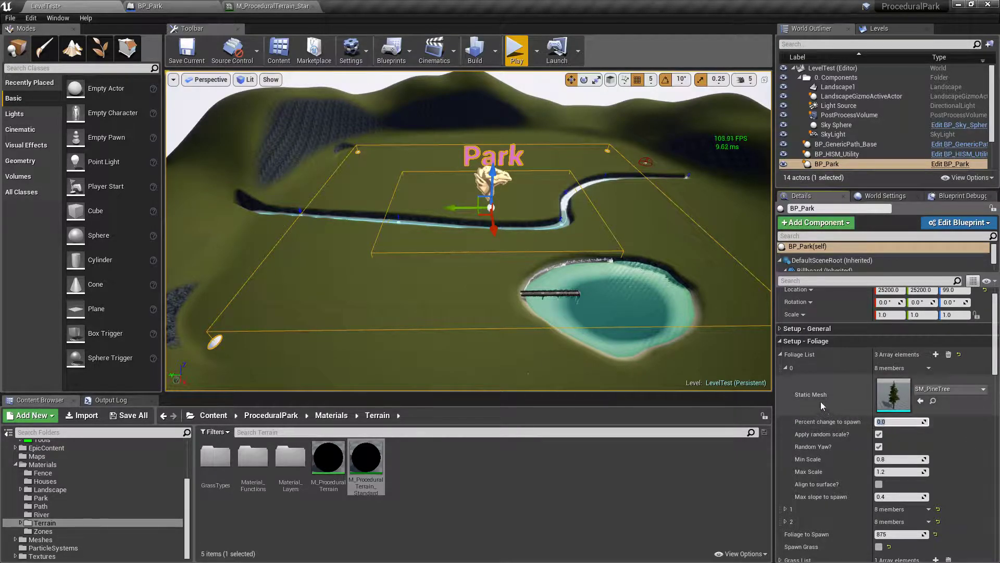
{"action": "left_click", "coordinate": [785, 367]}
Set the Foliage List's percent chance to spawn to 0.2 for ScotsPine_01 and 1.0 for HillTree_02
{"action": "left_click", "coordinate": [786, 380]}
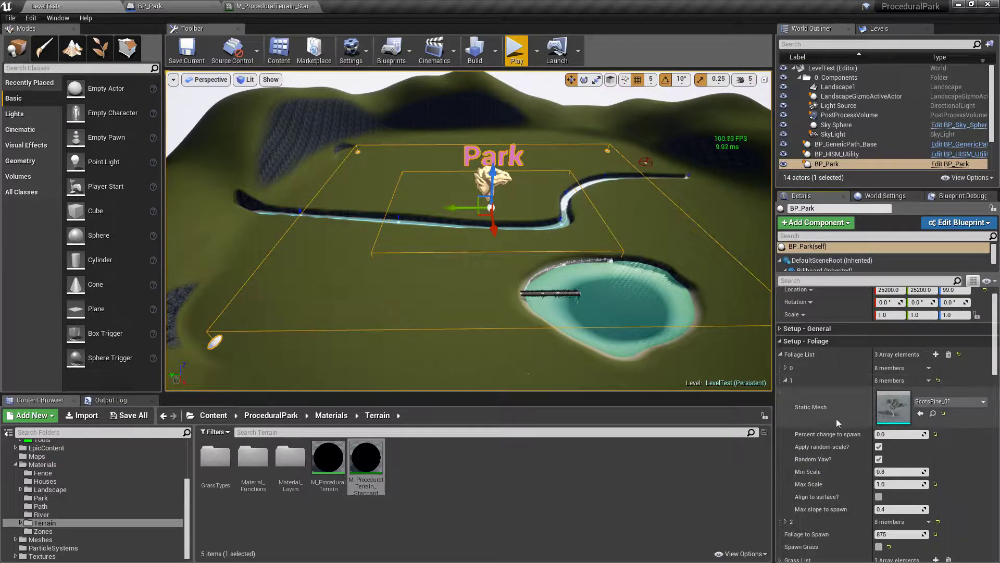
{"action": "left_click", "coordinate": [911, 433]}
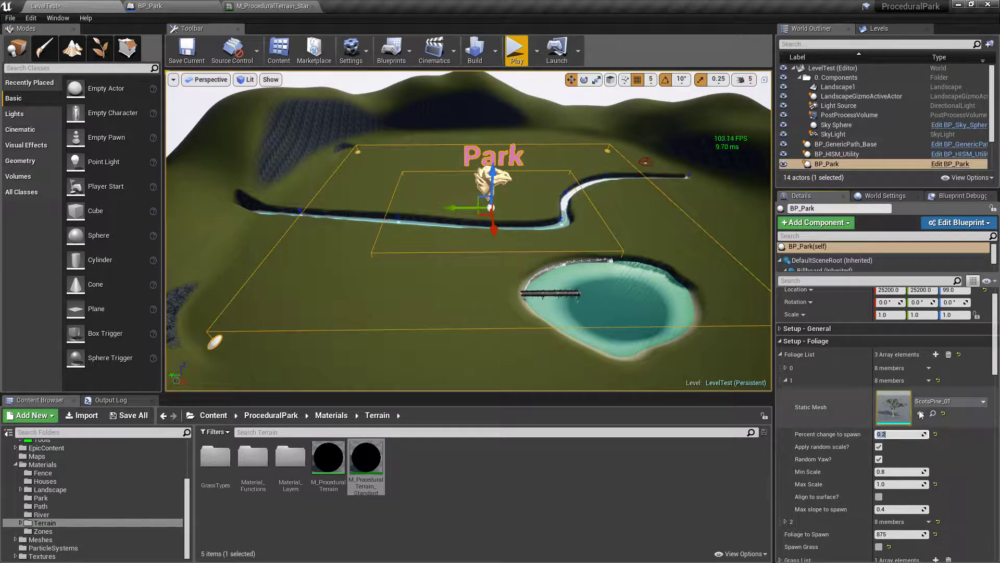
{"action": "left_click", "coordinate": [787, 380]}
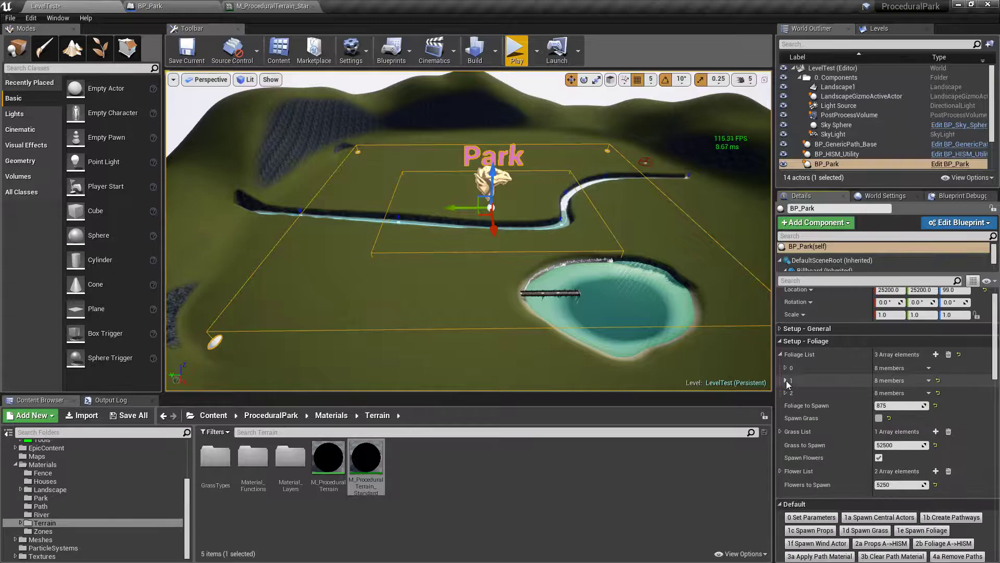
{"action": "left_click", "coordinate": [786, 392]}
{"action": "left_click", "coordinate": [897, 445]}
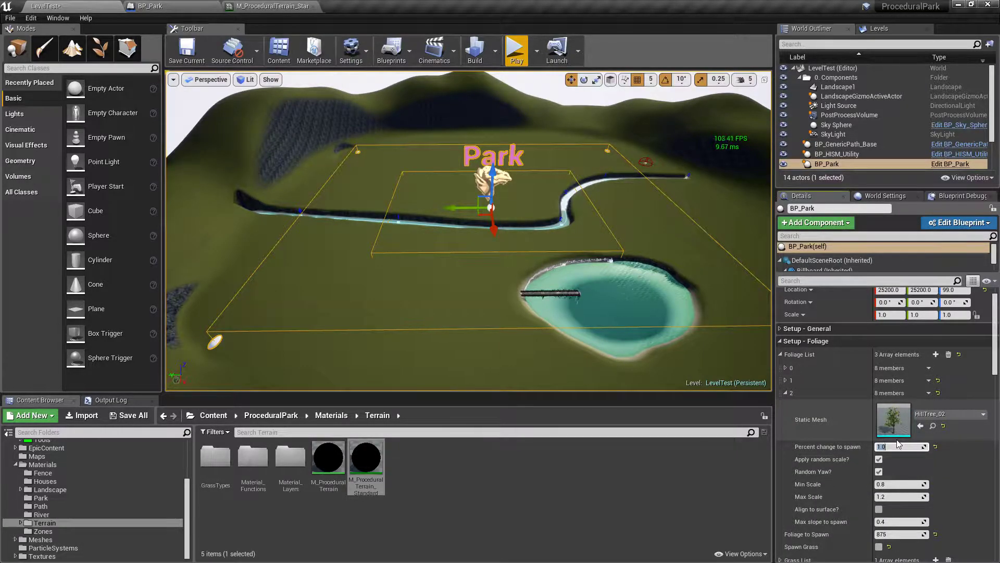
{"action": "left_click", "coordinate": [785, 392]}
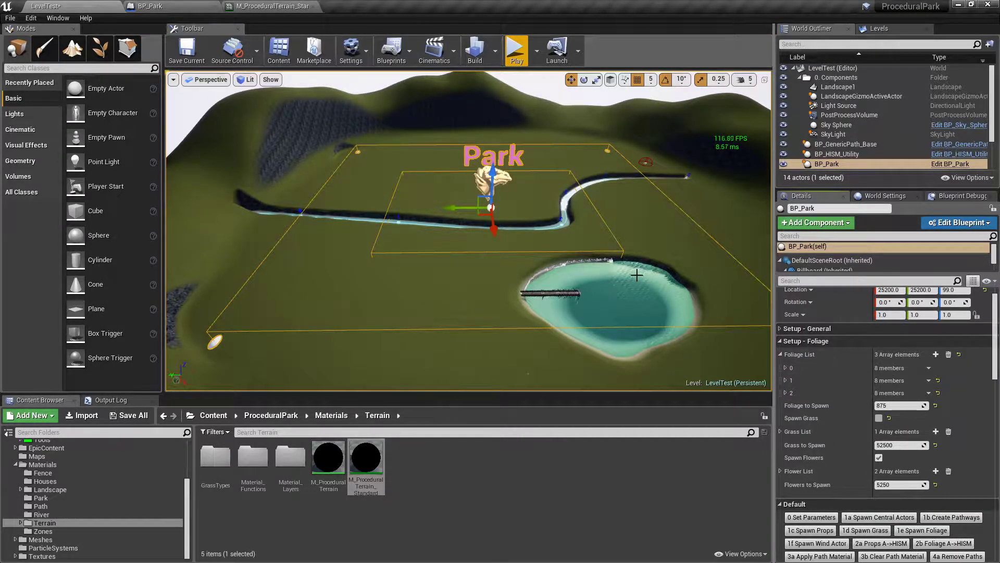
Collapse the central actor, pathway and random path prop details in Setup - Generation, and expand Random Area Props
{"action": "scroll", "coordinate": [856, 392], "scroll_direction": "down", "scroll_amount": 2}
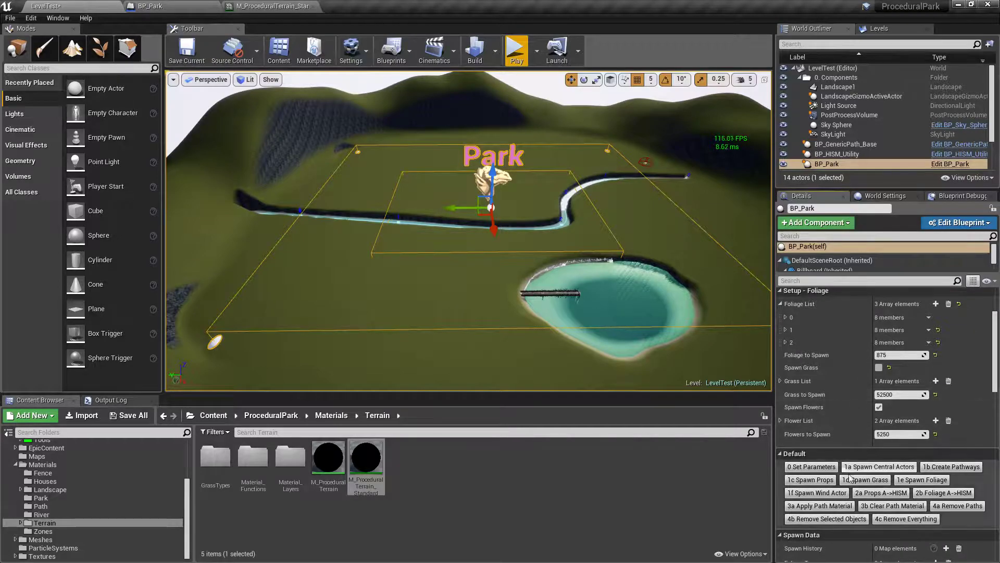
{"action": "scroll", "coordinate": [886, 464], "scroll_direction": "down", "scroll_amount": 10}
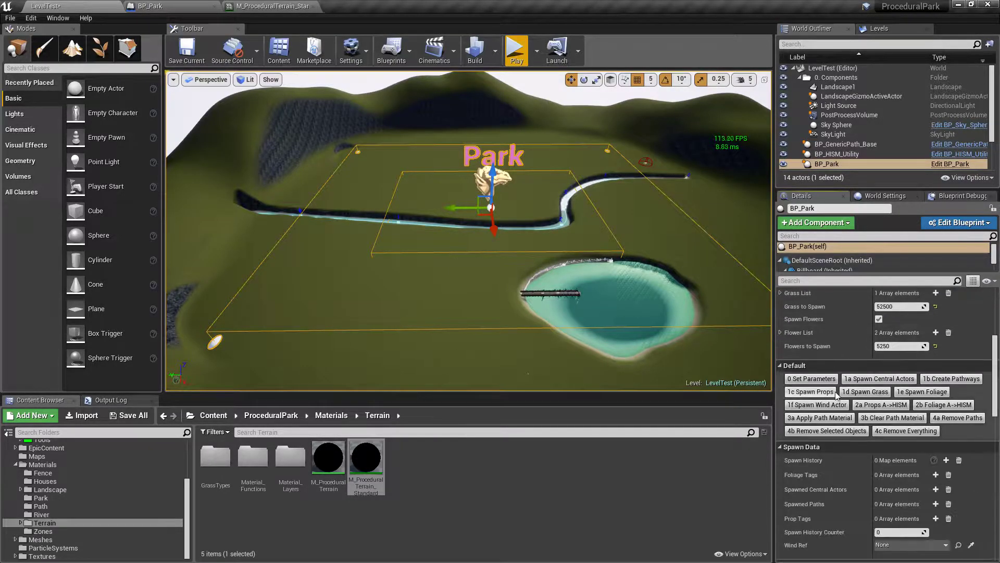
{"action": "scroll", "coordinate": [830, 390], "scroll_direction": "down", "scroll_amount": 2}
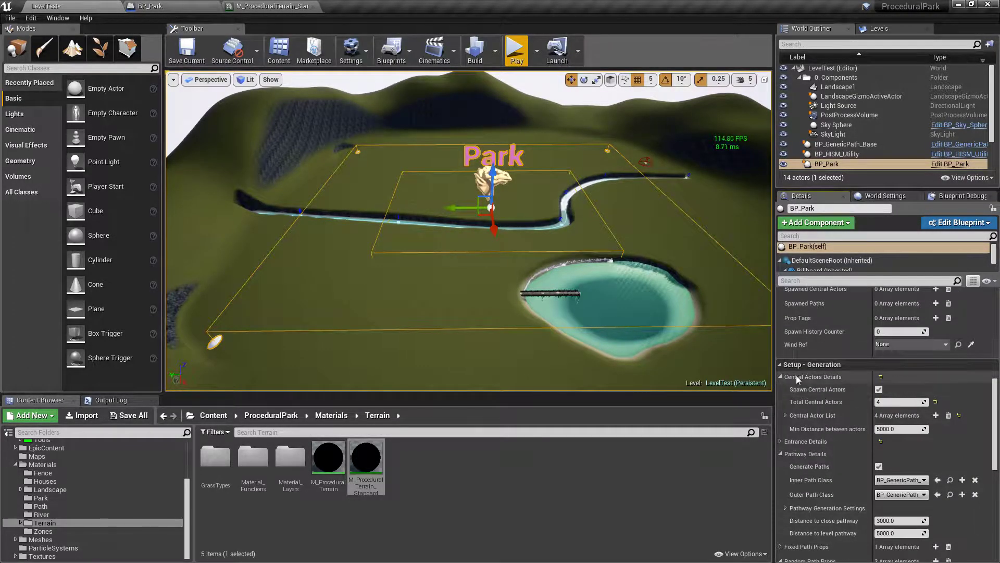
{"action": "left_click", "coordinate": [781, 377]}
{"action": "left_click", "coordinate": [780, 401]}
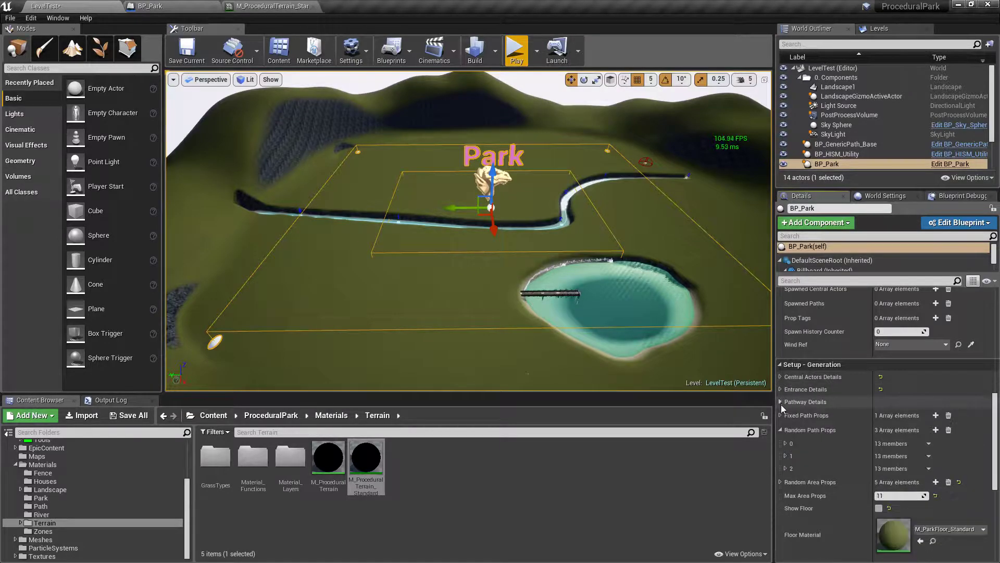
{"action": "left_click", "coordinate": [780, 430]}
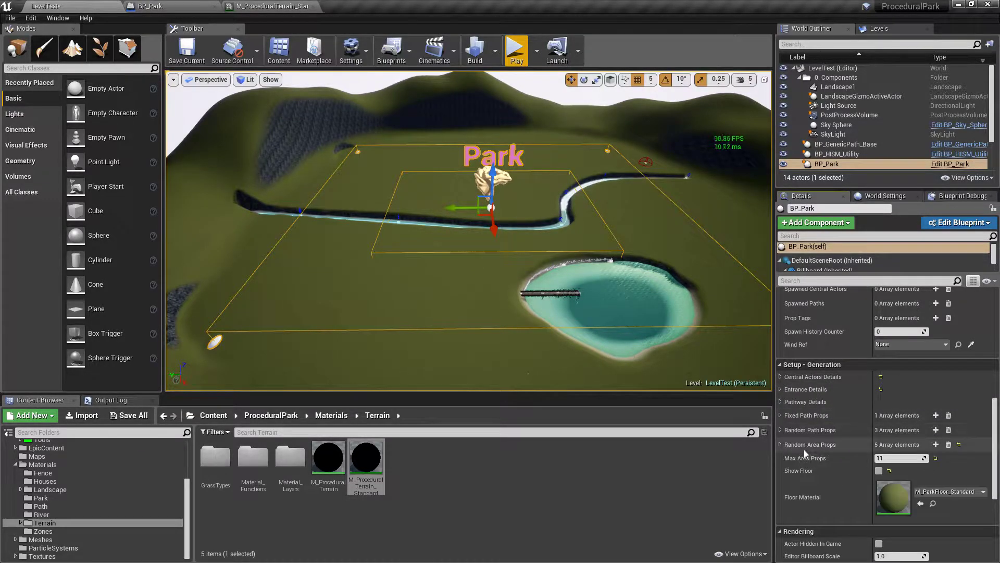
{"action": "left_click", "coordinate": [780, 445]}
{"action": "scroll", "coordinate": [846, 395], "scroll_direction": "down", "scroll_amount": 2}
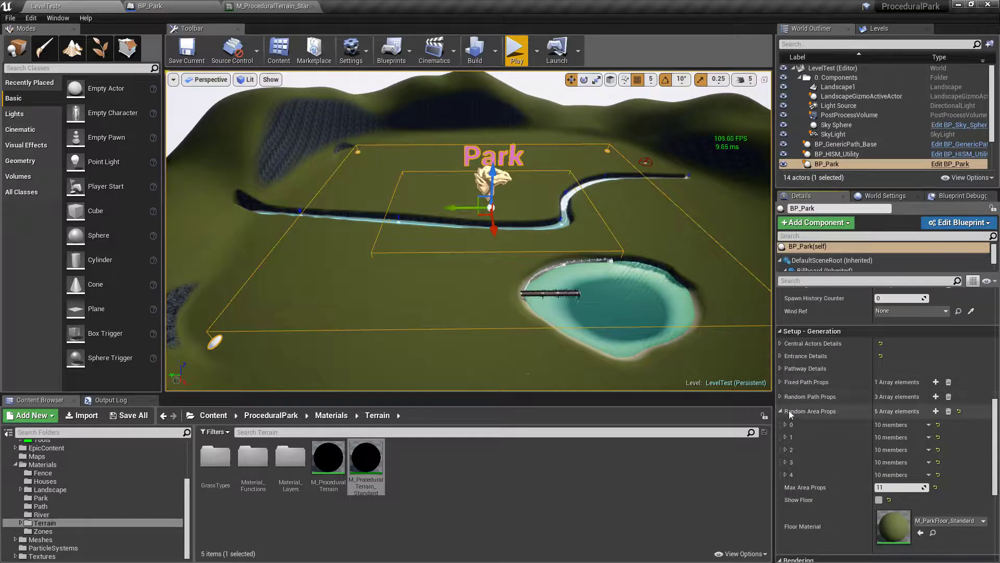
Set the percent chance to spawn of Random Area Props entry 0 to 1.0
{"action": "left_click", "coordinate": [786, 424]}
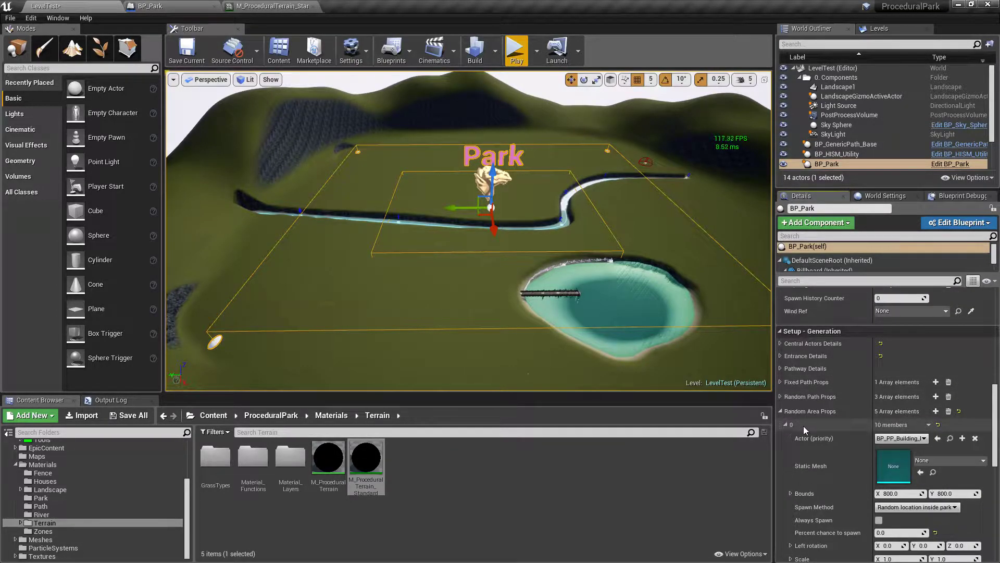
{"action": "scroll", "coordinate": [808, 430], "scroll_direction": "down", "scroll_amount": 3}
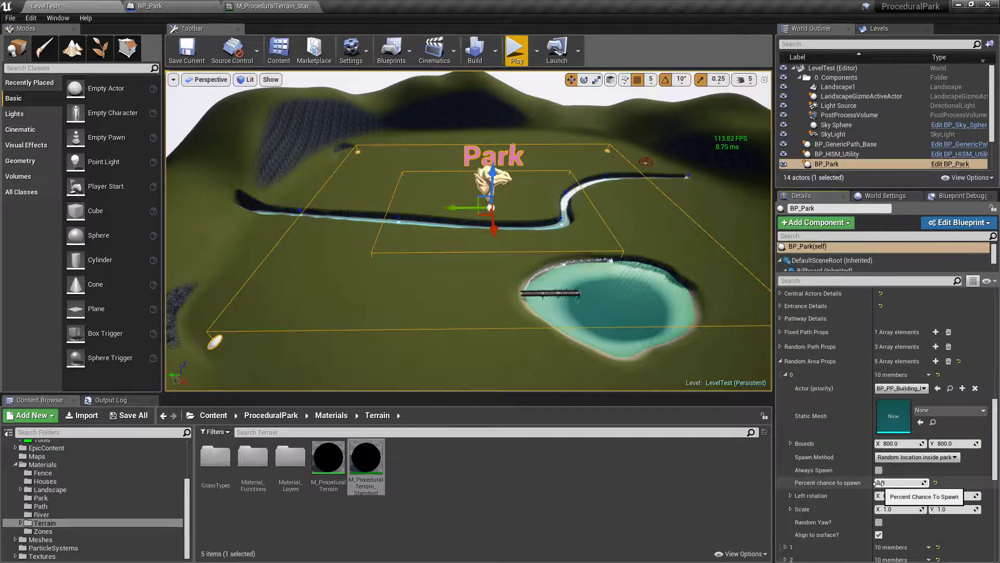
{"action": "scroll", "coordinate": [871, 459], "scroll_direction": "down", "scroll_amount": 3}
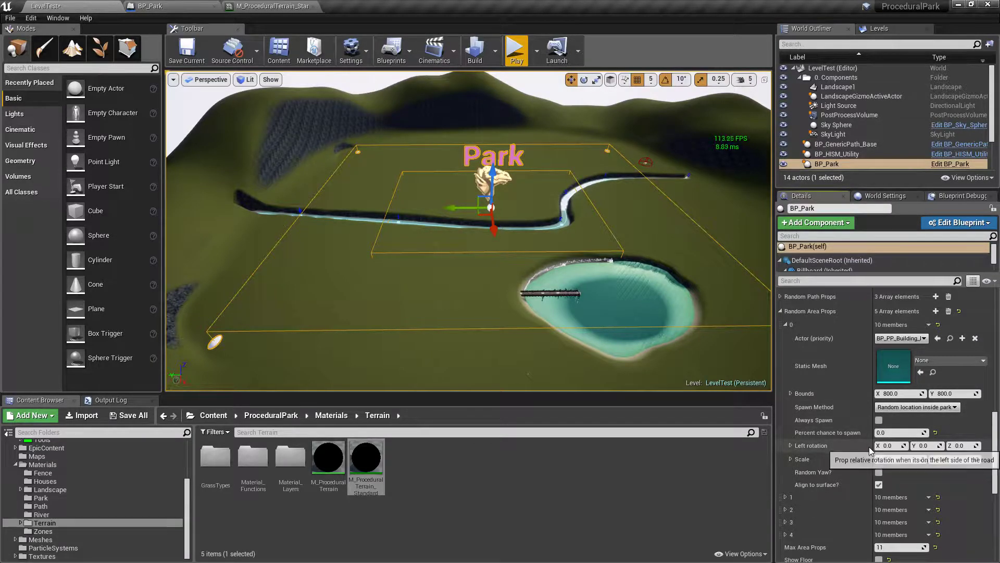
{"action": "left_click", "coordinate": [936, 433]}
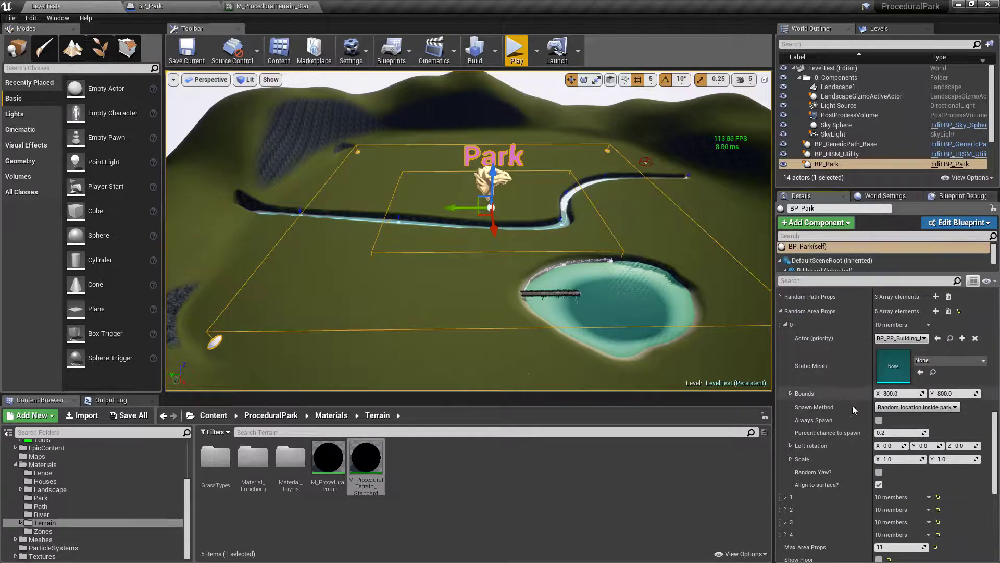
{"action": "left_click", "coordinate": [879, 420]}
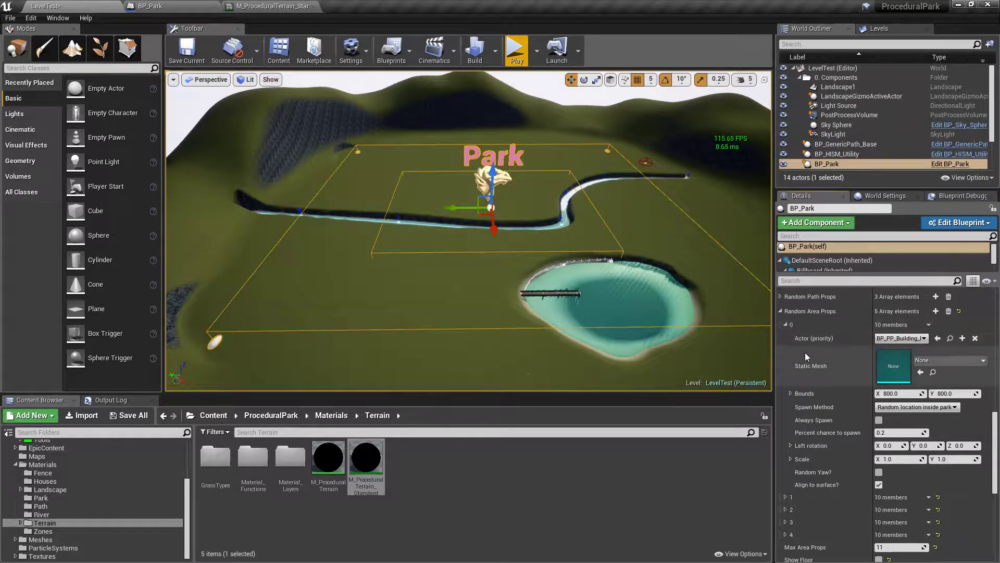
{"action": "left_click", "coordinate": [902, 432]}
{"action": "type", "text": "1"}
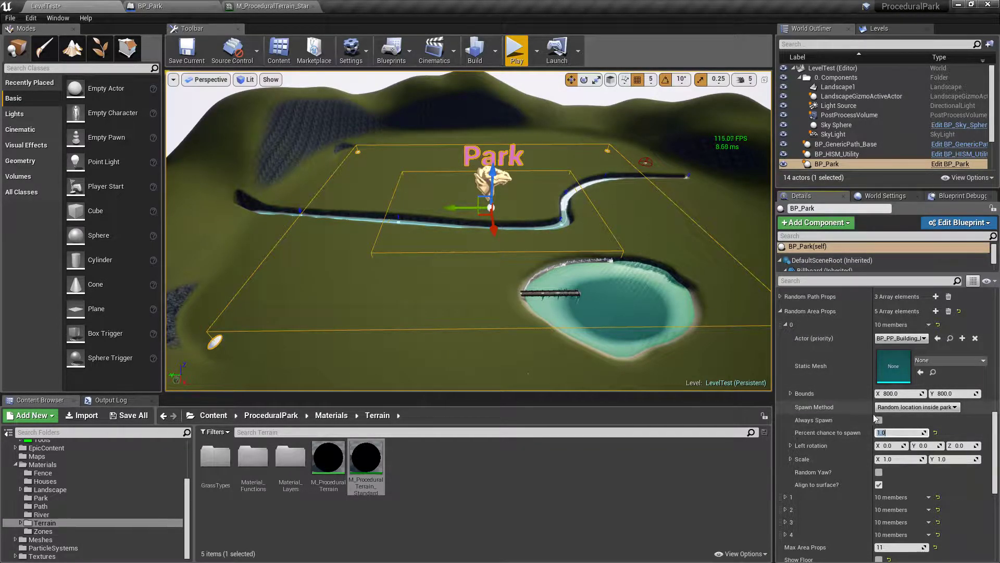
Set the Spawn Method of Random Area Props entry 0 to Nearby random path and locate its actor asset in the project content
{"action": "left_click", "coordinate": [909, 407]}
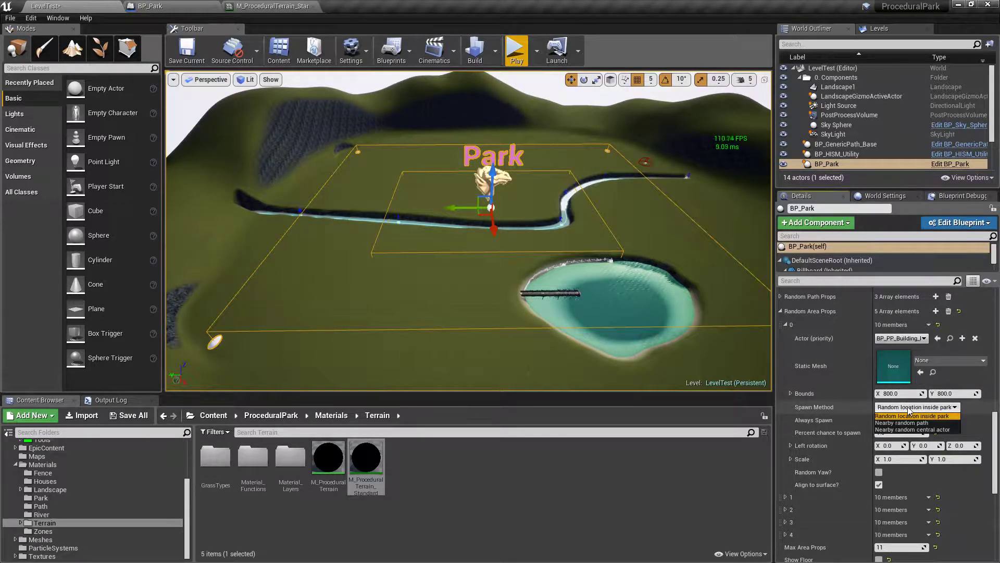
{"action": "left_click", "coordinate": [917, 422]}
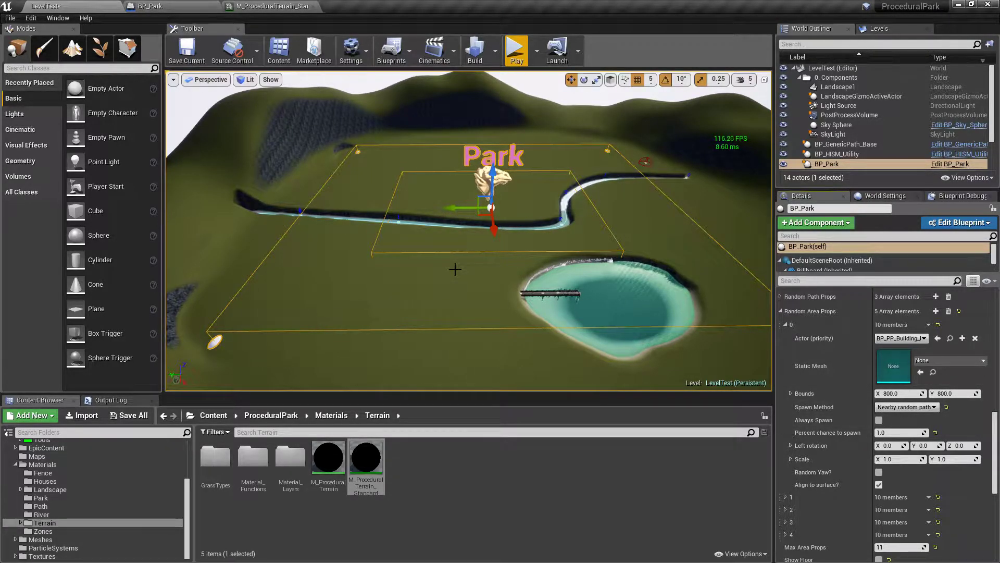
{"action": "left_click", "coordinate": [907, 407]}
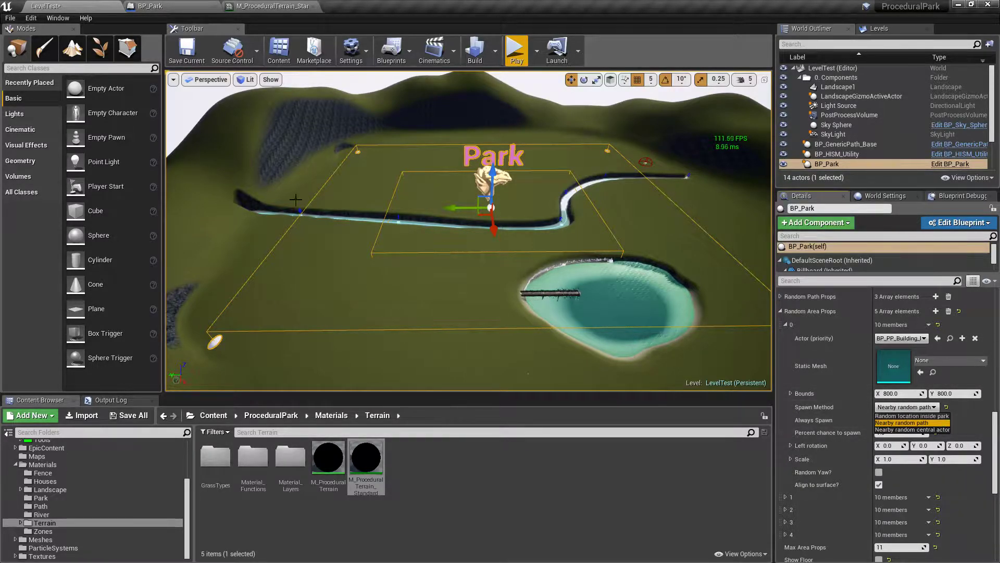
{"action": "left_click", "coordinate": [928, 423]}
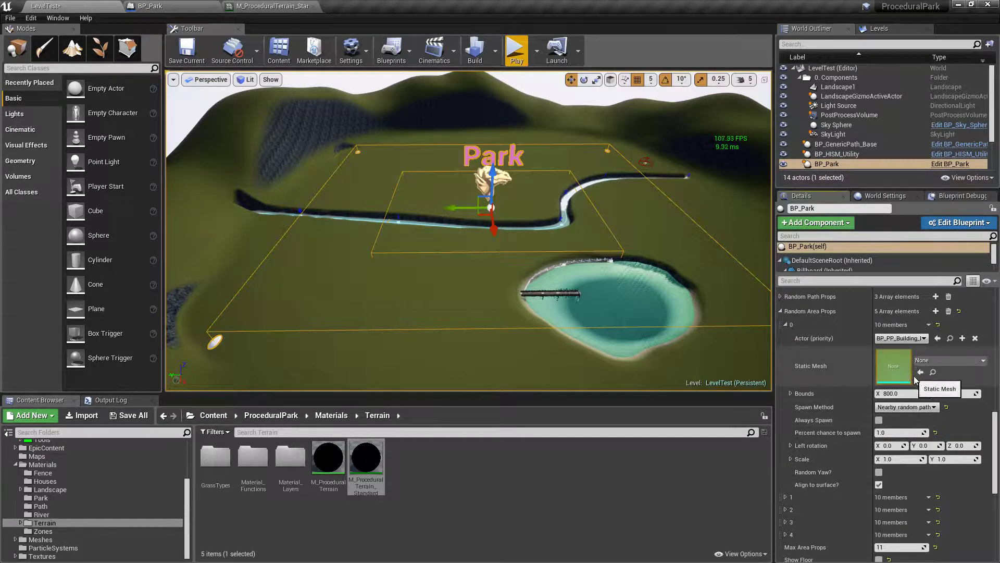
{"action": "left_click", "coordinate": [951, 338]}
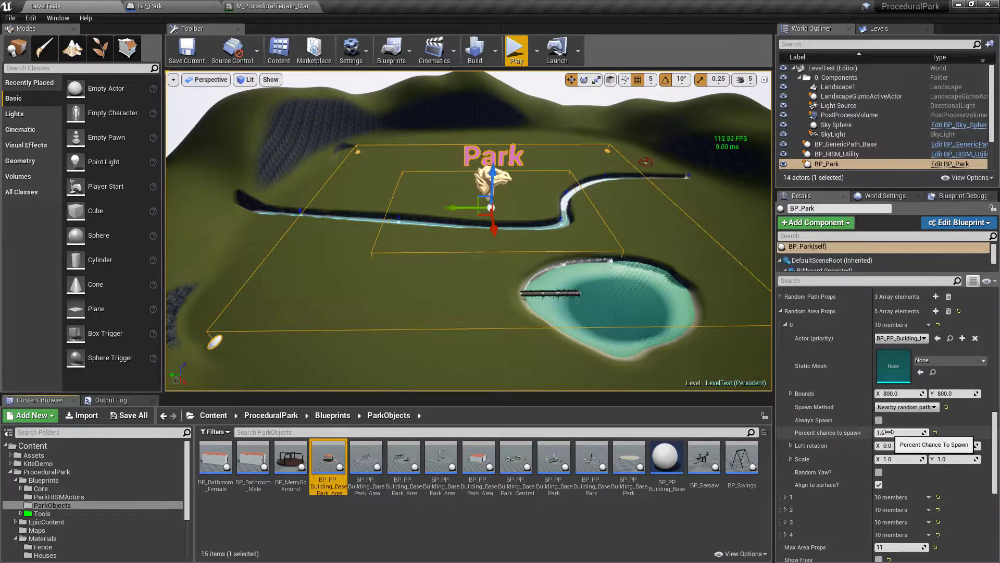
{"action": "left_click", "coordinate": [786, 324]}
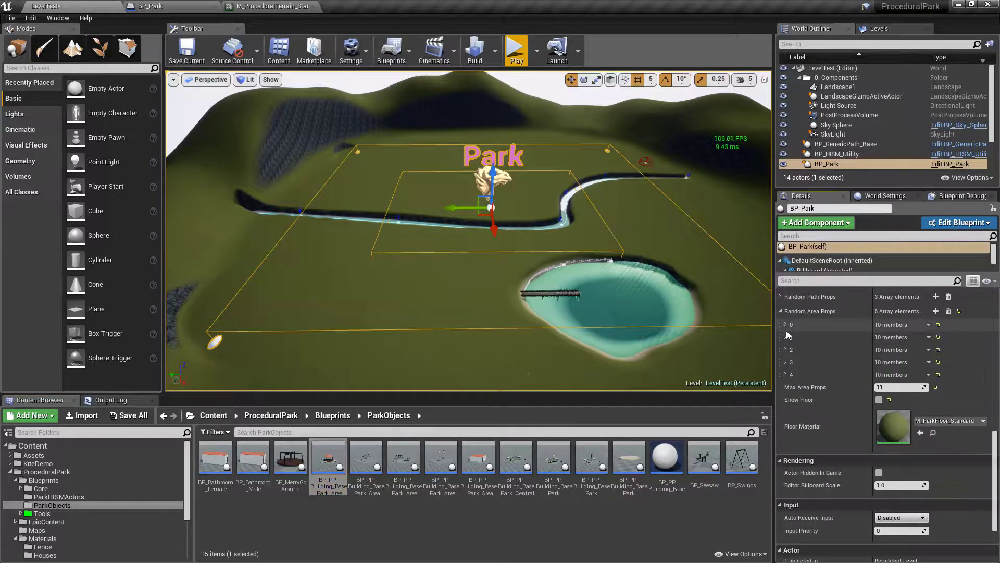
Give Random Area Props entry 1 a percent chance to spawn of 1.0 and the Nearby random path Spawn Method
{"action": "left_click", "coordinate": [785, 337]}
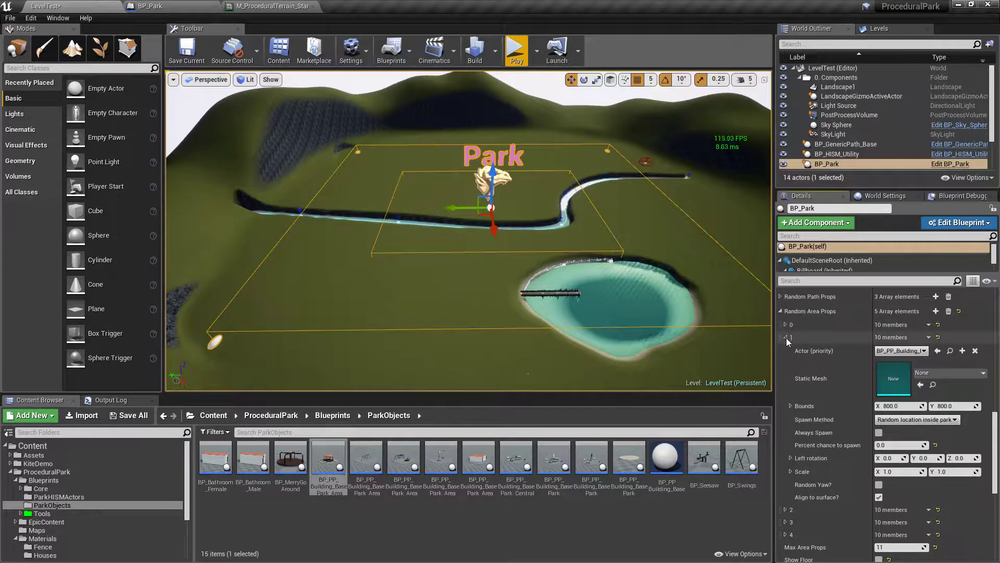
{"action": "left_click", "coordinate": [886, 445]}
{"action": "left_click", "coordinate": [916, 419]}
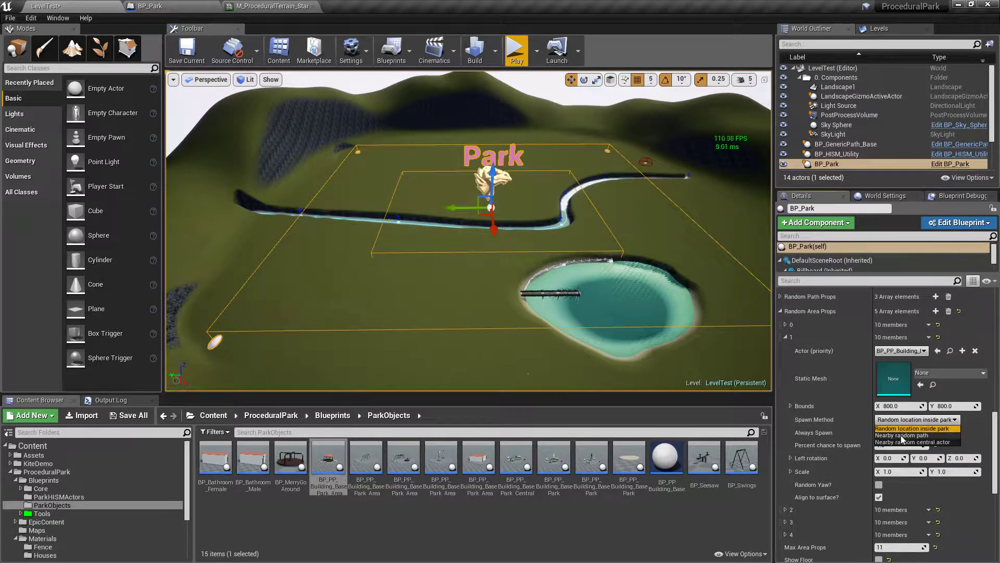
{"action": "left_click", "coordinate": [902, 436]}
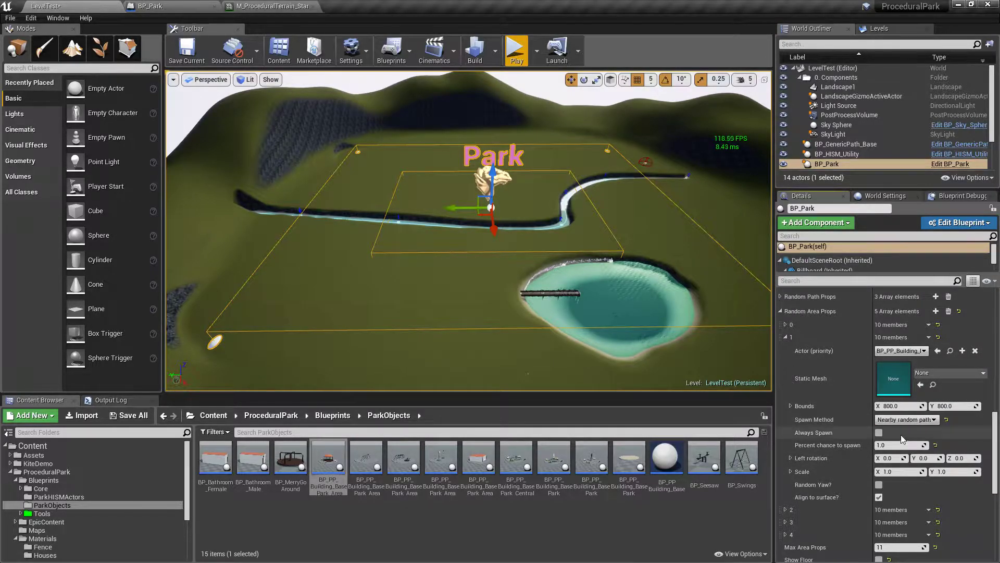
{"action": "left_click", "coordinate": [786, 337]}
Set the Spawn Method of Random Area Props entry 2 to Nearby random path and edit its percent chance to spawn
{"action": "left_click", "coordinate": [786, 352]}
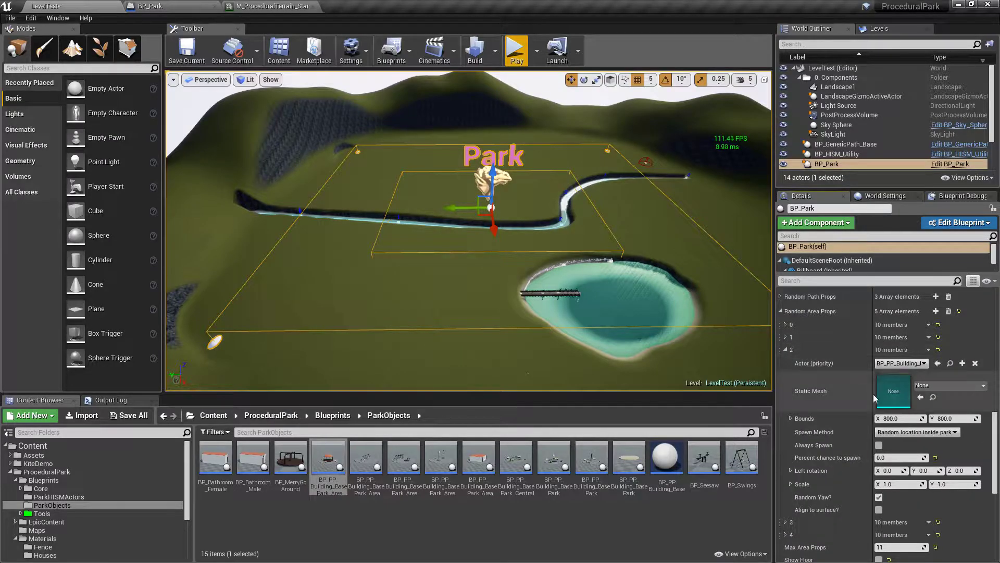
{"action": "left_click", "coordinate": [891, 432]}
{"action": "left_click", "coordinate": [901, 448]}
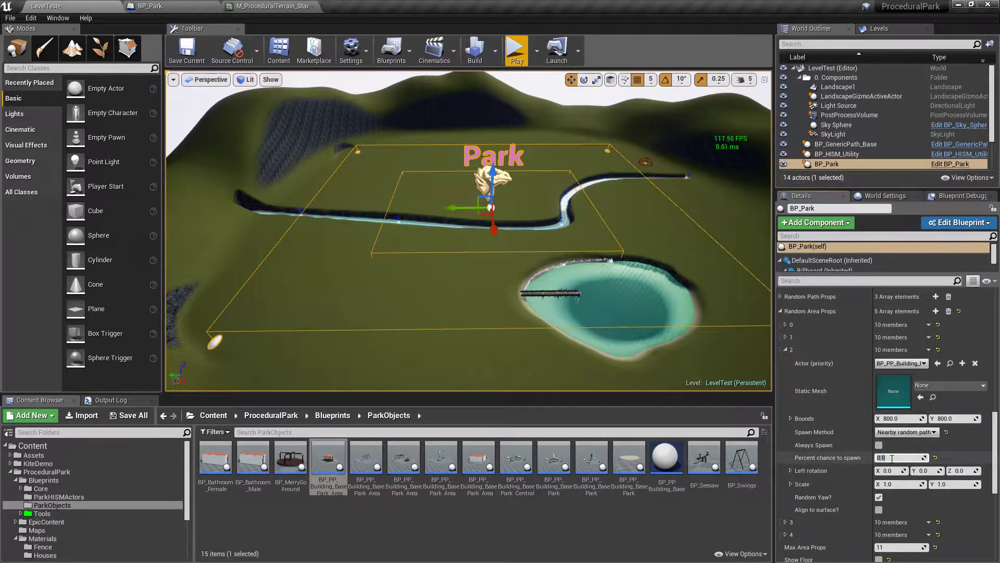
{"action": "left_click", "coordinate": [786, 350]}
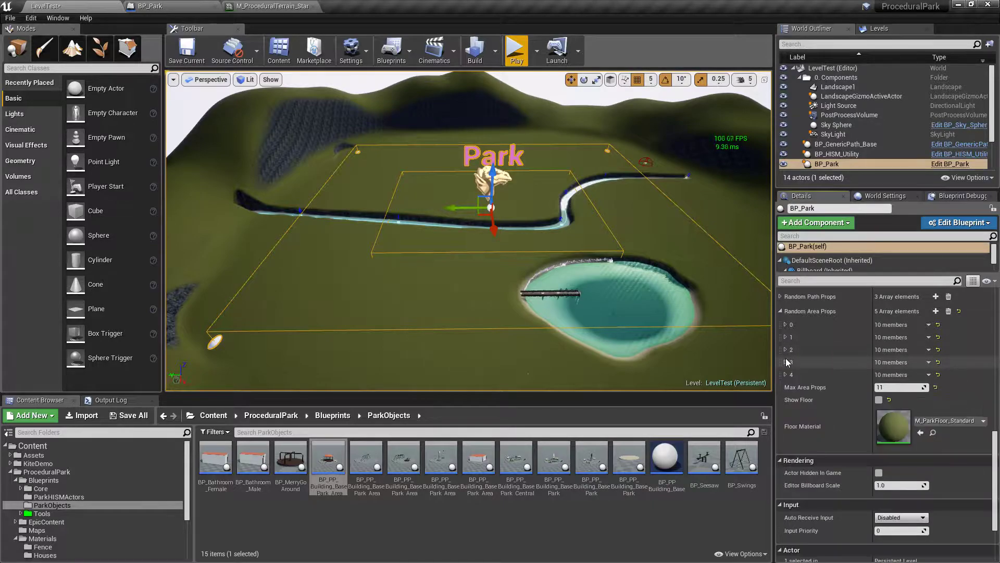
Set the Spawn Method of Random Area Props entry 3 to Nearby random path
{"action": "left_click", "coordinate": [786, 362]}
{"action": "left_click", "coordinate": [909, 444]}
{"action": "left_click", "coordinate": [895, 458]}
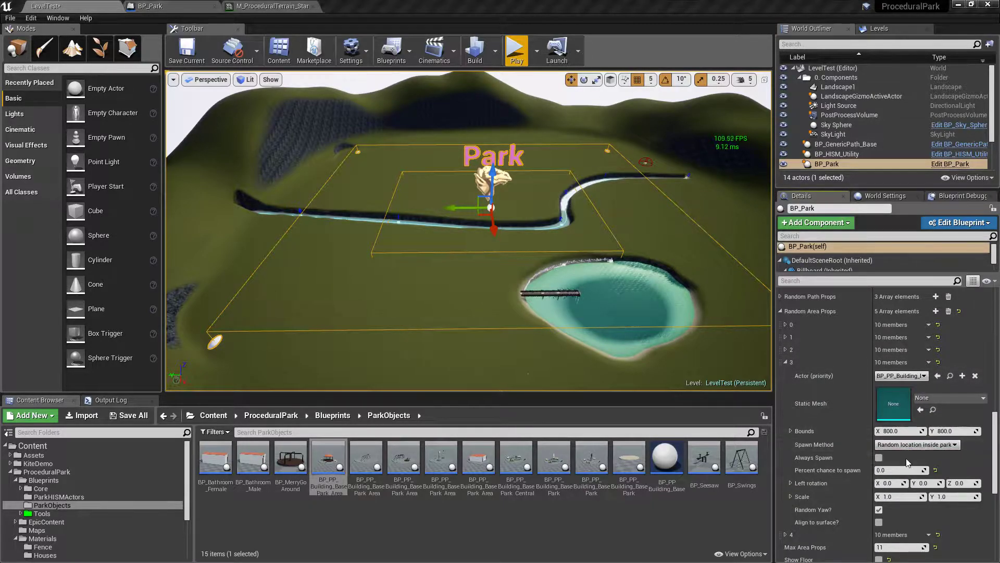
{"action": "left_click", "coordinate": [786, 362]}
Review Random Area Props entry 4 and keep its Spawn Method as Nearby random central actor
{"action": "left_click", "coordinate": [785, 375]}
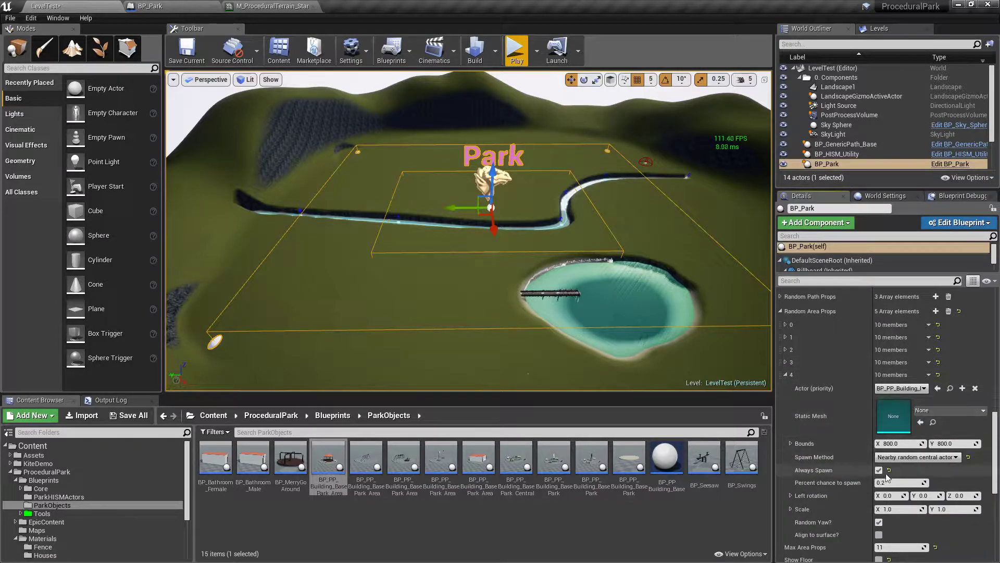
{"action": "left_click", "coordinate": [918, 458]}
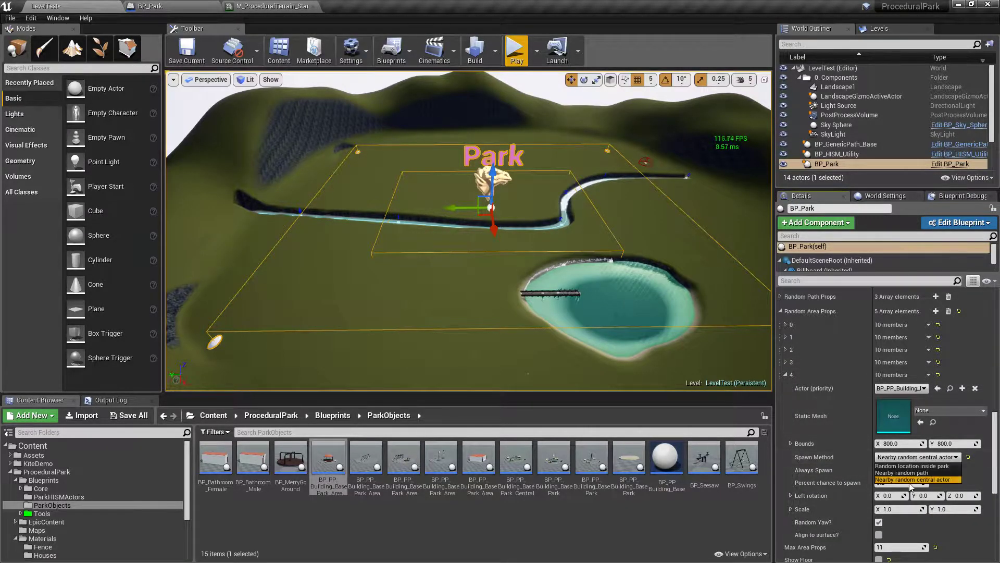
{"action": "left_click", "coordinate": [918, 480]}
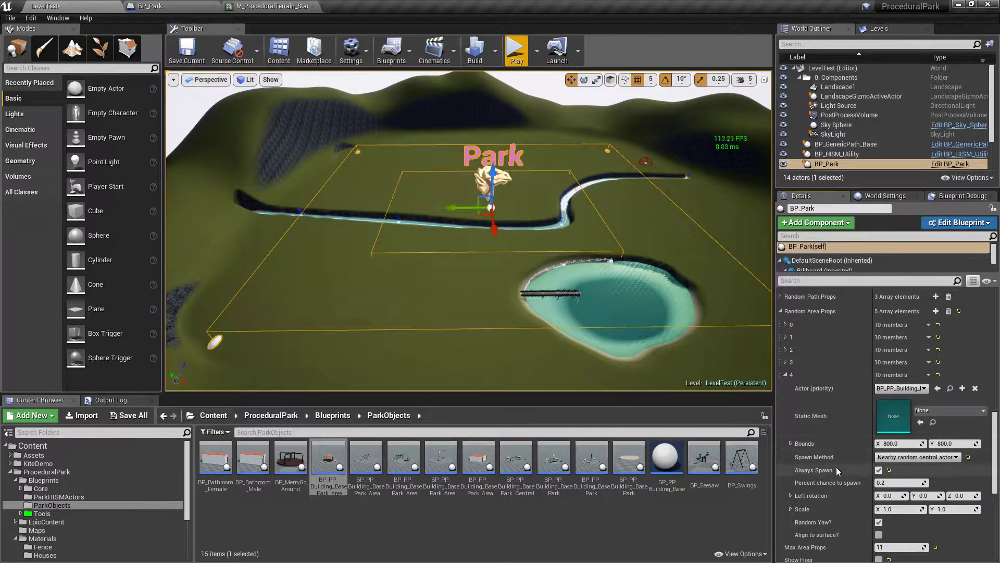
{"action": "left_click", "coordinate": [786, 374]}
Set the percent chance to spawn of Random Area Props entry 3 to 1.0 and save all changes
{"action": "left_click", "coordinate": [785, 362]}
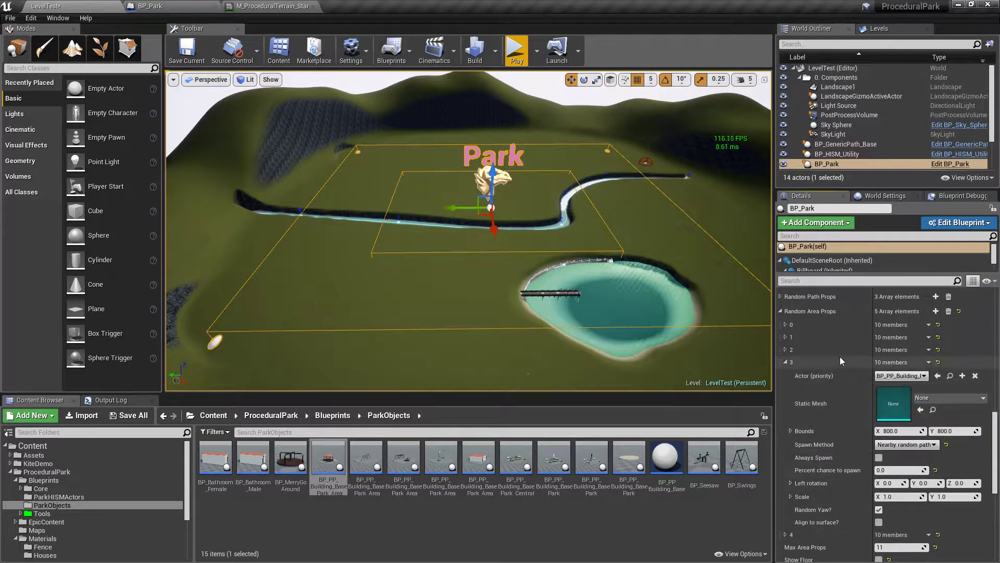
{"action": "left_click", "coordinate": [889, 469]}
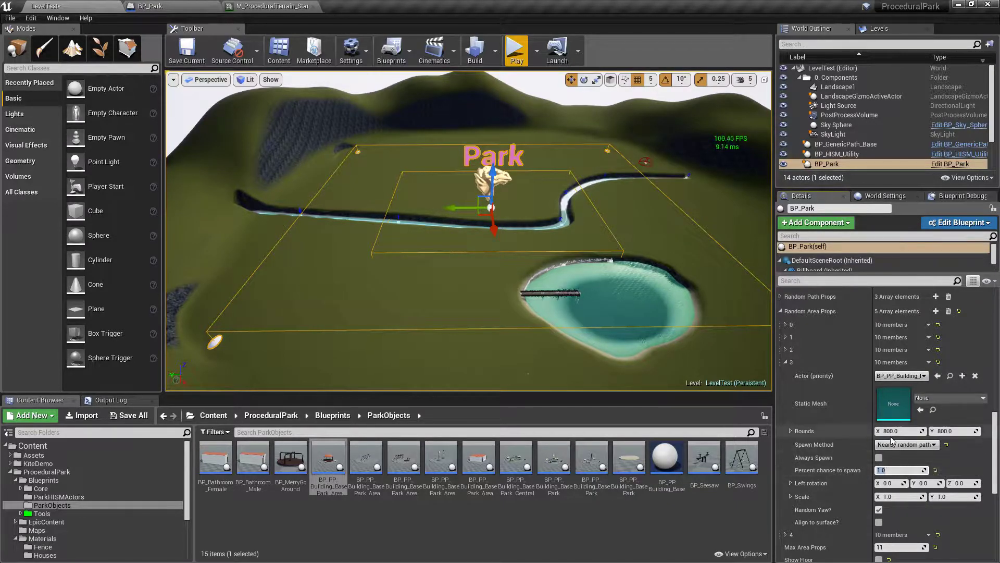
{"action": "left_click", "coordinate": [786, 362]}
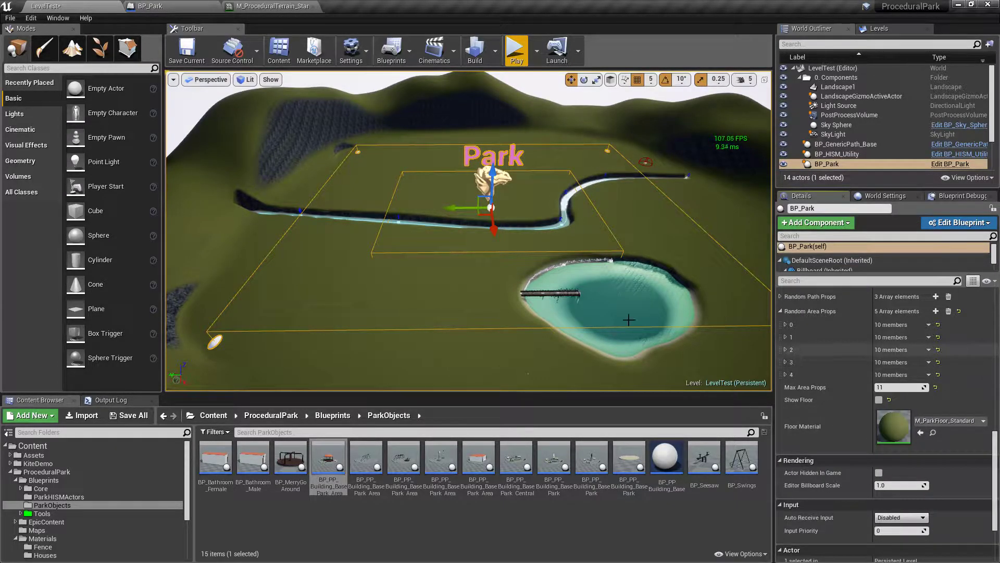
{"action": "left_click", "coordinate": [128, 420]}
{"action": "left_click", "coordinate": [590, 384]}
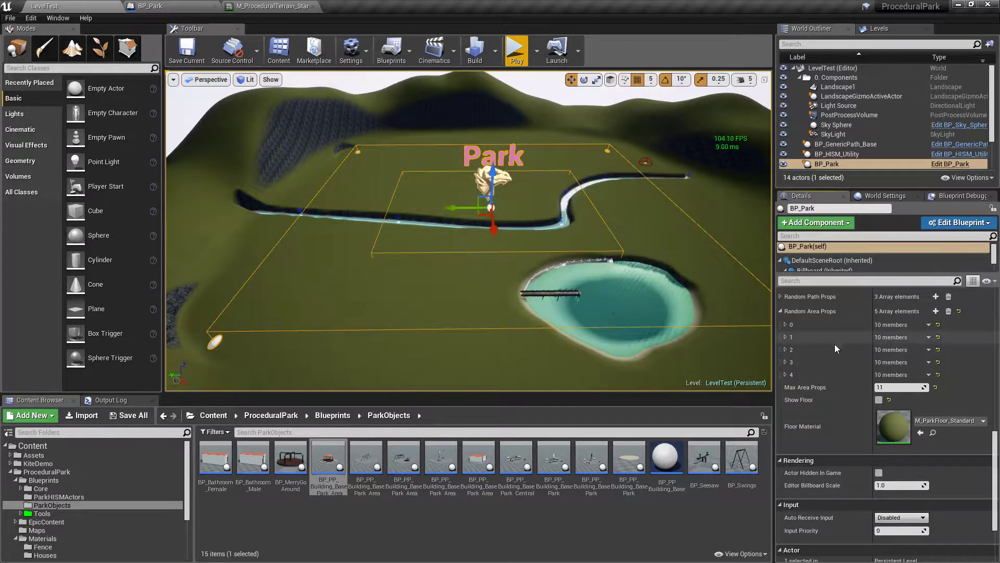
Spawn the park's central actors and create its pathways, removing the first path layout and generating a new one
{"action": "scroll", "coordinate": [830, 341], "scroll_direction": "up", "scroll_amount": 5}
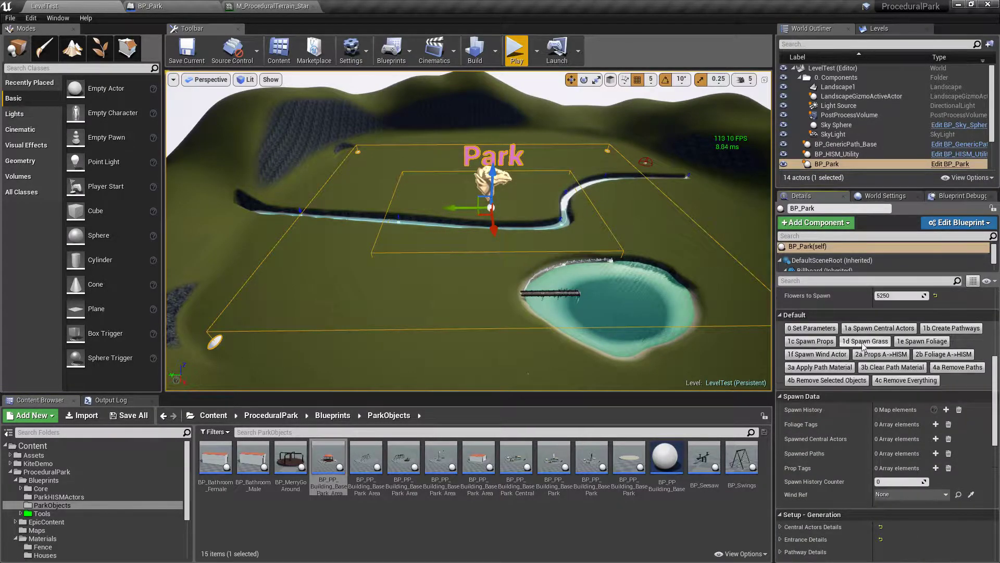
{"action": "left_click", "coordinate": [881, 328]}
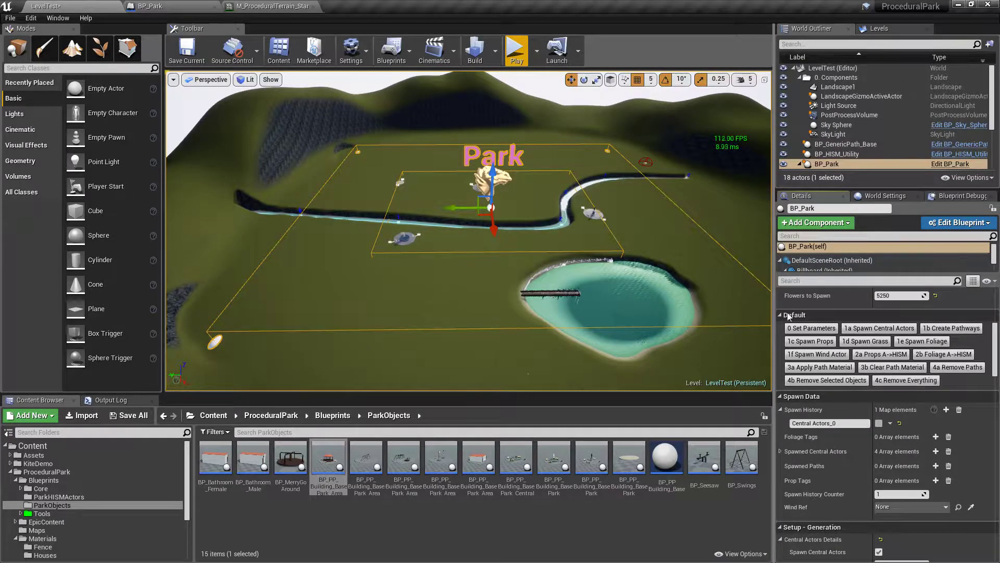
{"action": "left_click", "coordinate": [954, 327]}
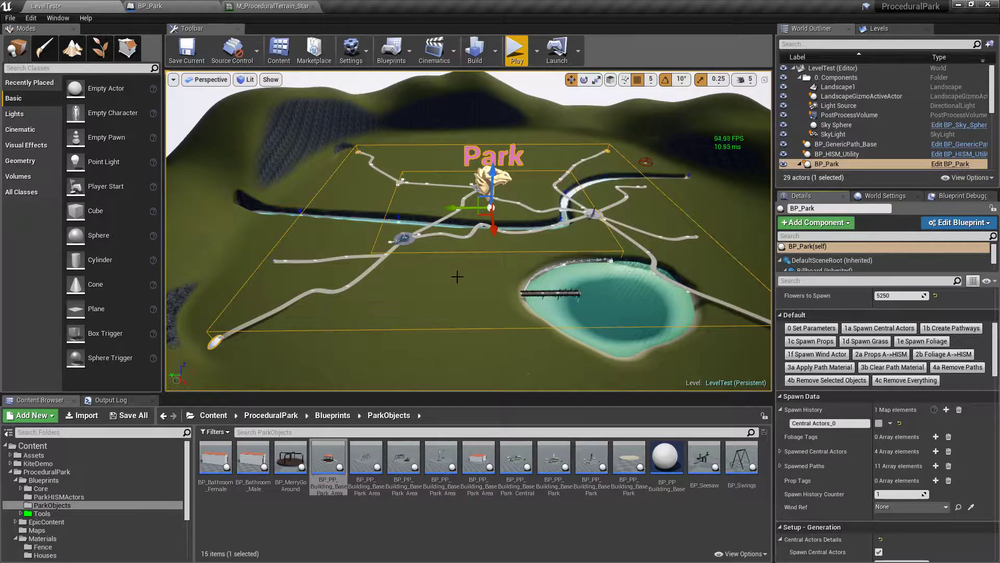
{"action": "left_click", "coordinate": [962, 367]}
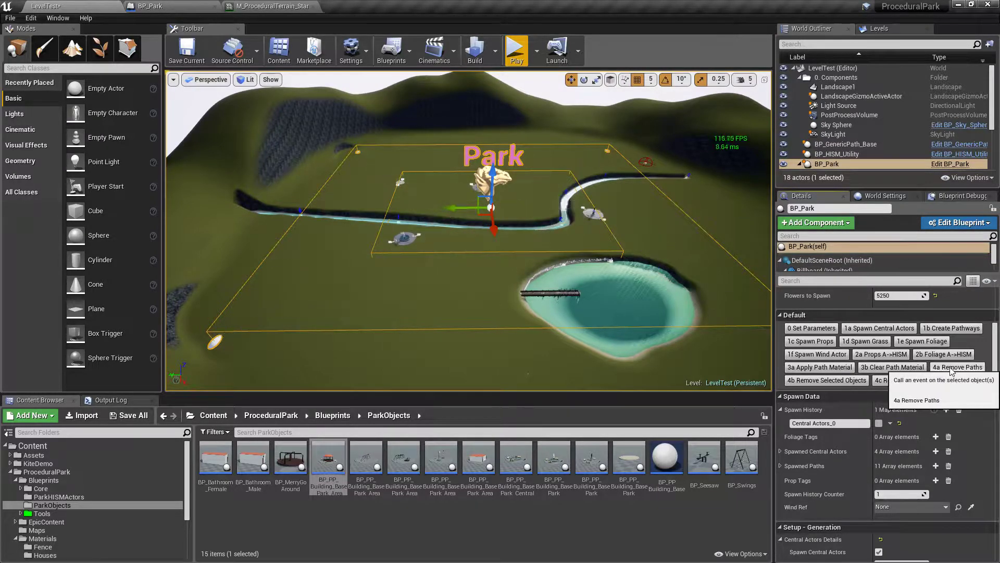
{"action": "left_click", "coordinate": [944, 328]}
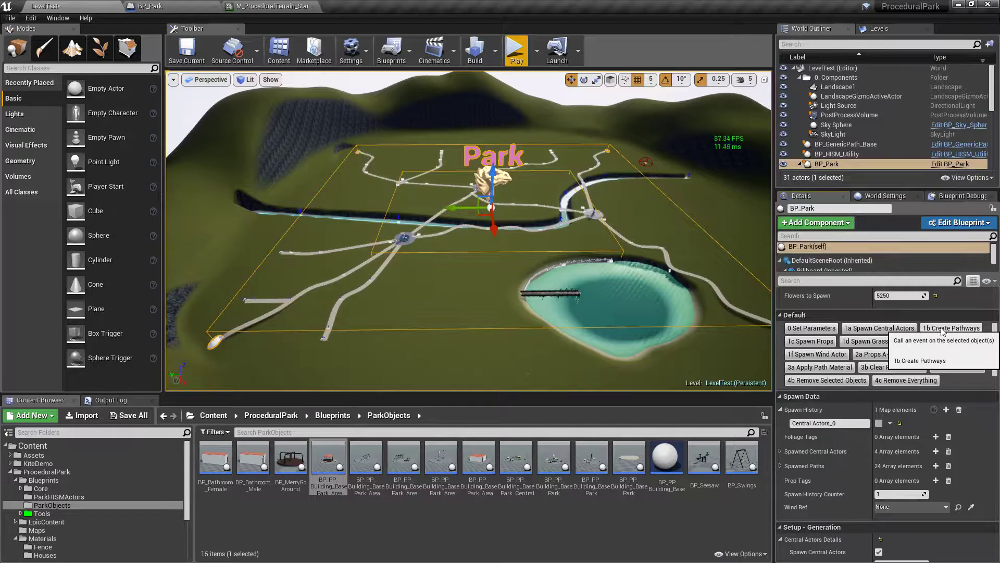
Spawn the park props and inspect the playgrounds, bathroom building and statue plaza placed along the pathways
{"action": "left_click", "coordinate": [813, 342]}
{"action": "right_click_drag", "start_coordinate": [469, 229], "coordinate": [514, 206]}
{"action": "key", "text": "a"}
{"action": "key", "text": "w"}
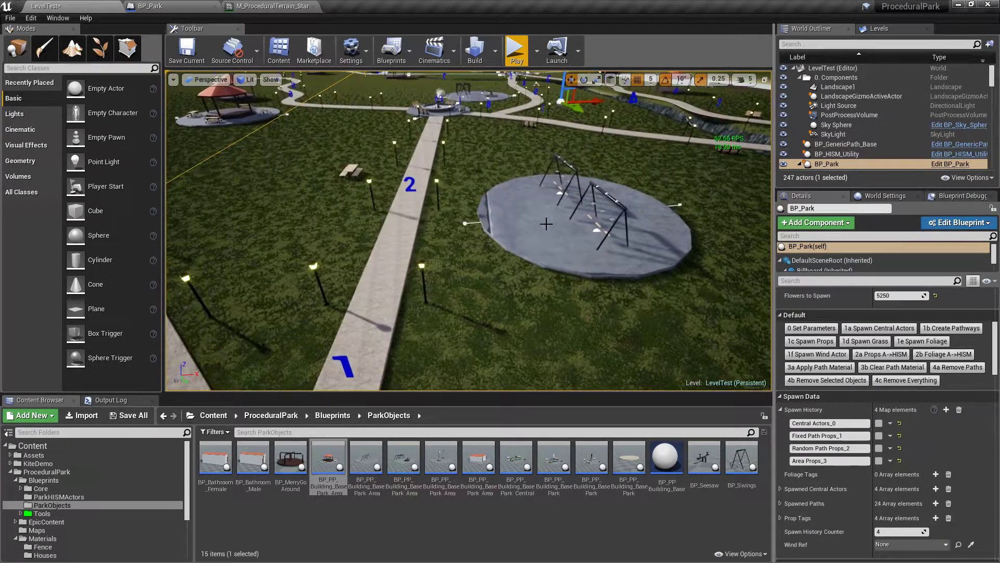
{"action": "right_click_drag", "start_coordinate": [395, 207], "coordinate": [396, 261]}
{"action": "key", "text": "w"}
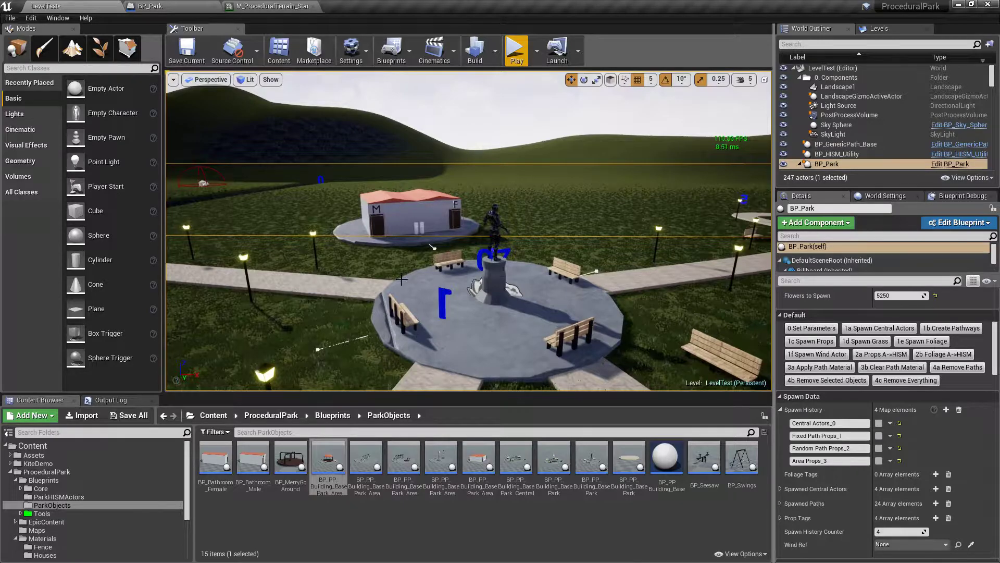
{"action": "right_click_drag", "start_coordinate": [432, 246], "coordinate": [499, 313]}
{"action": "right_click_drag", "start_coordinate": [582, 195], "coordinate": [432, 203]}
{"action": "key", "text": "w"}
{"action": "key", "text": "s"}
{"action": "key", "text": "w"}
Rotate the playground area beside the fountain plaza to adjust its orientation
{"action": "left_click", "coordinate": [415, 187]}
{"action": "left_click_drag", "start_coordinate": [409, 176], "coordinate": [223, 156]}
{"action": "right_click_drag", "start_coordinate": [223, 156], "coordinate": [166, 143]}
{"action": "key", "text": "w"}
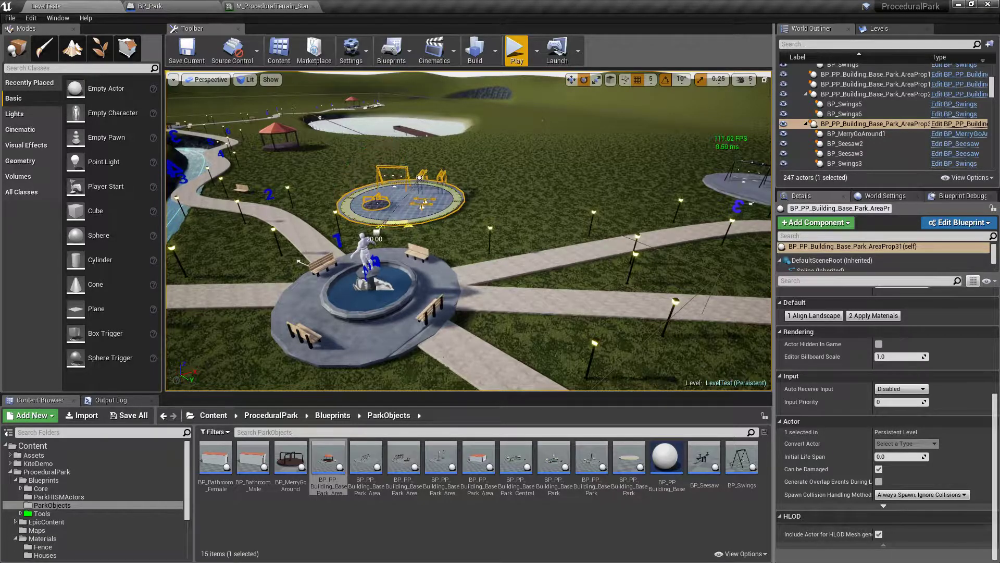
{"action": "right_click_drag", "start_coordinate": [407, 204], "coordinate": [367, 186]}
{"action": "key", "text": "e"}
{"action": "left_click", "coordinate": [401, 209]}
Duplicate gazebos and place the copies in clusters beside the pathways
{"action": "left_click", "coordinate": [373, 205]}
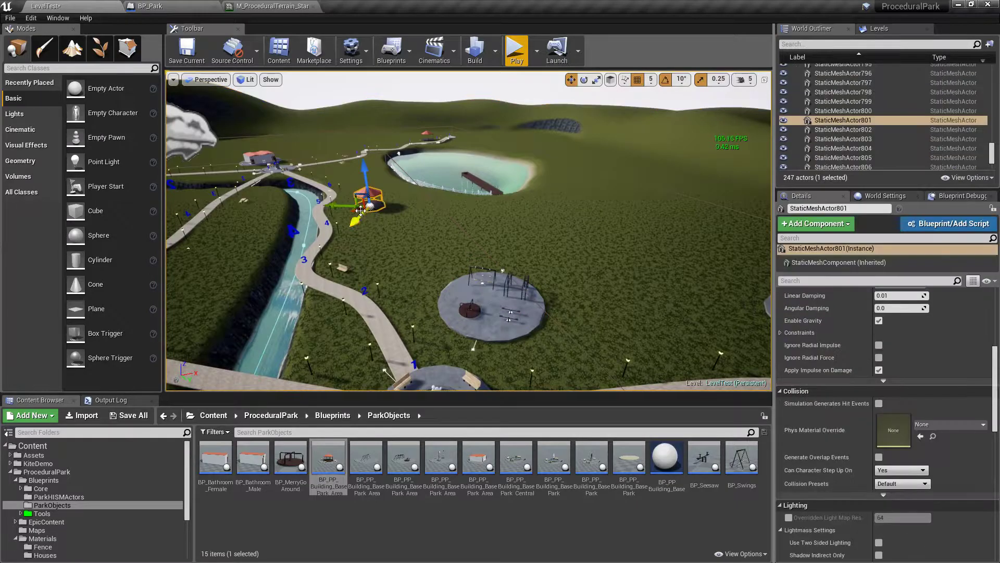
{"action": "left_click_drag", "start_coordinate": [358, 211], "coordinate": [619, 329], "text": "alt"}
{"action": "key", "text": "d"}
{"action": "right_click_drag", "start_coordinate": [618, 329], "coordinate": [253, 360]}
{"action": "key", "text": "w"}
{"action": "key", "text": "w"}
{"action": "left_click", "coordinate": [449, 290]}
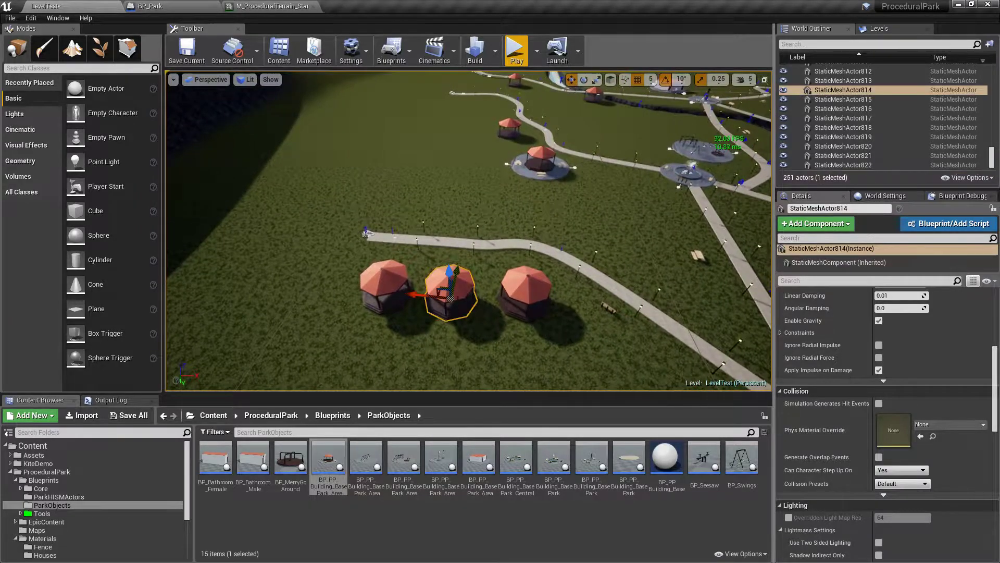
{"action": "key", "text": "w"}
{"action": "right_click_drag", "start_coordinate": [523, 211], "coordinate": [641, 229]}
Move the gazebo area with picnic tables closer to the fountain plaza and rotate the playground area beside that plaza
{"action": "left_click", "coordinate": [500, 327]}
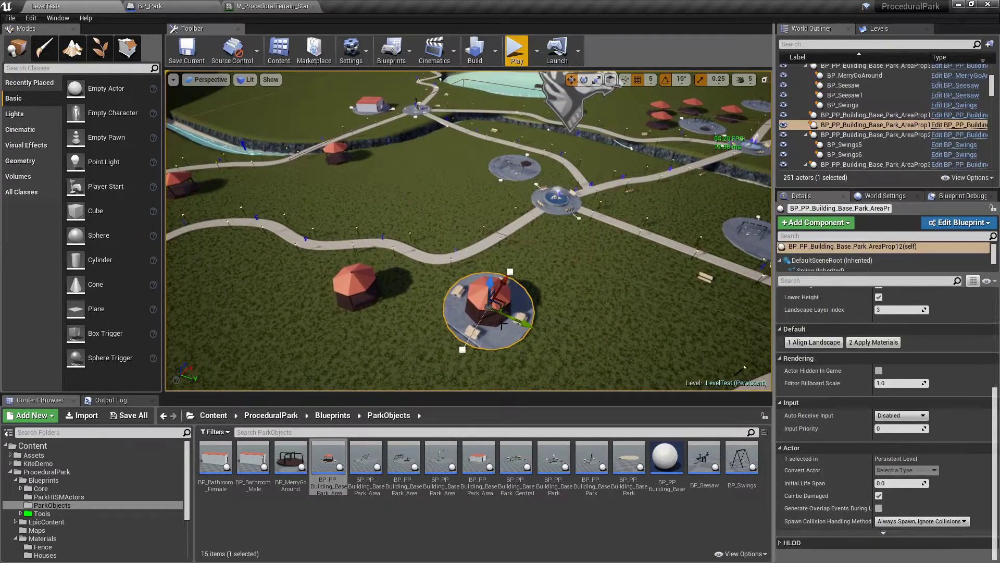
{"action": "left_click_drag", "start_coordinate": [502, 306], "coordinate": [582, 258]}
{"action": "right_click_drag", "start_coordinate": [473, 213], "coordinate": [560, 221]}
{"action": "key", "text": "w"}
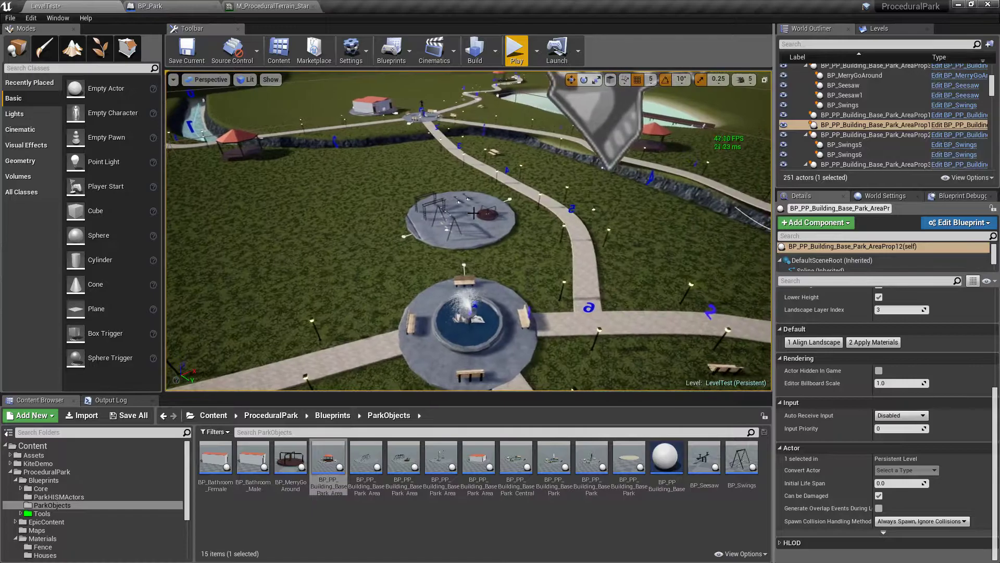
{"action": "left_click", "coordinate": [479, 219]}
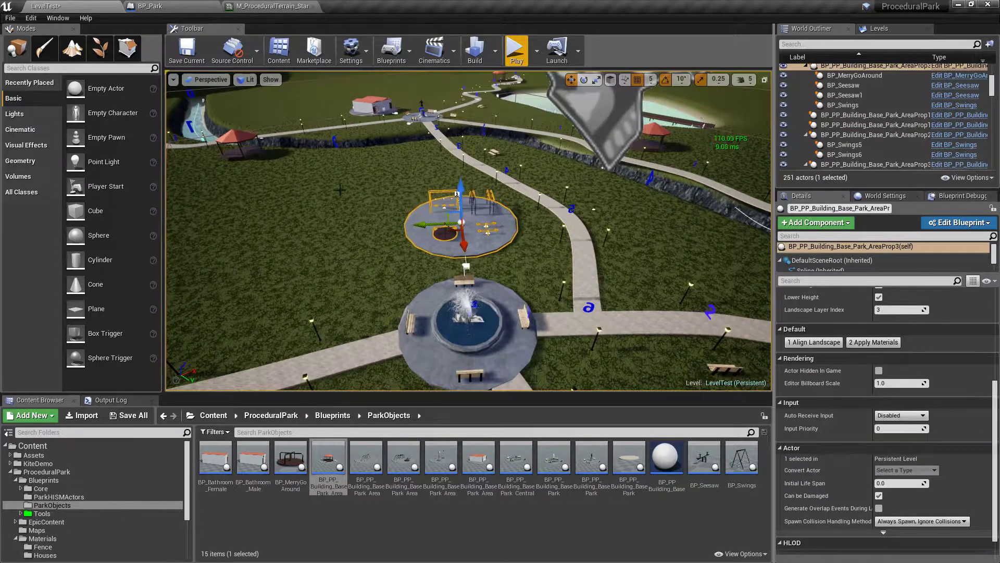
Duplicate the standalone gazebo by the river and arrange the copies around the playground near the fountain plaza
{"action": "left_click", "coordinate": [239, 167]}
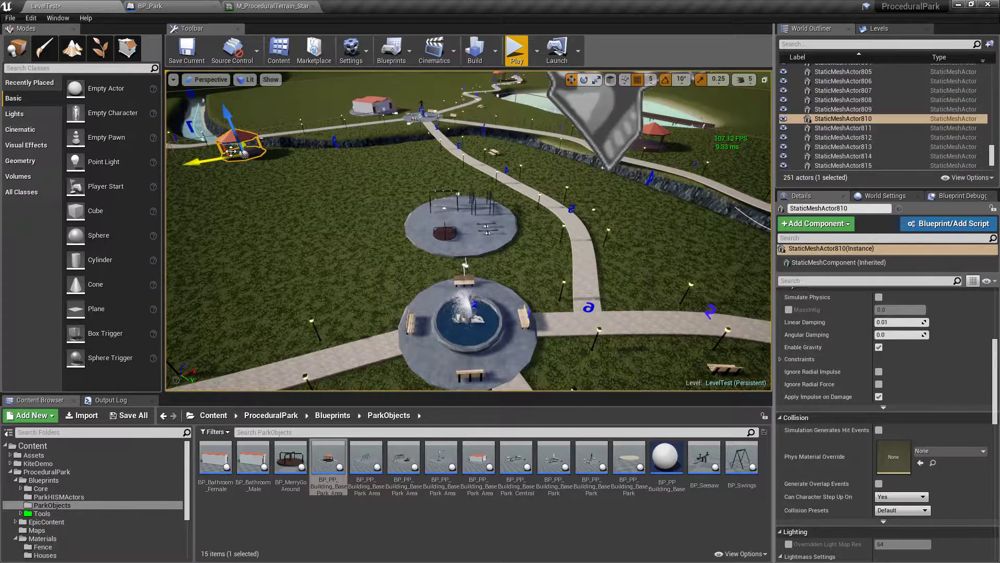
{"action": "left_click_drag", "start_coordinate": [231, 151], "coordinate": [326, 213], "text": "alt"}
{"action": "right_click_drag", "start_coordinate": [343, 234], "coordinate": [505, 222]}
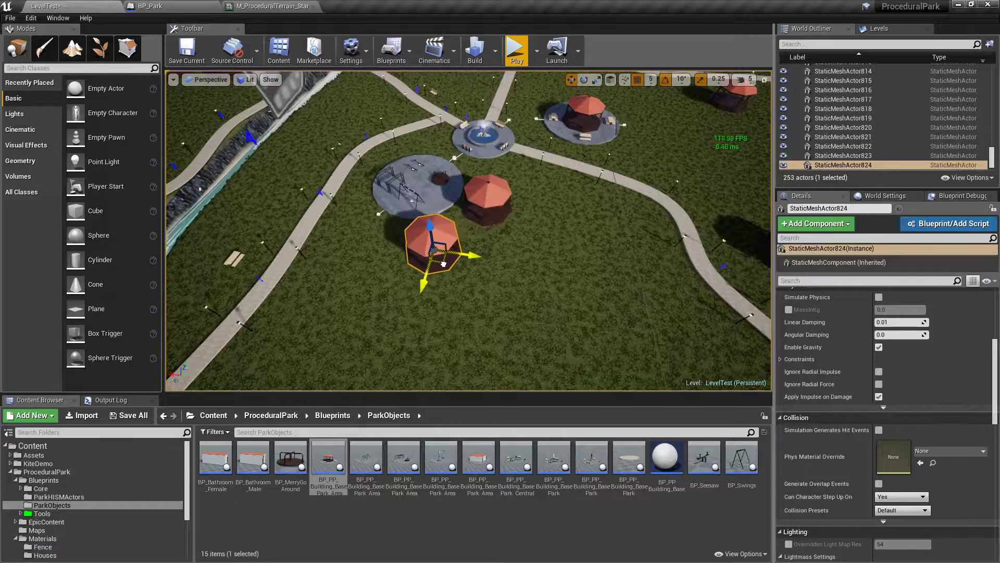
{"action": "right_click_drag", "start_coordinate": [363, 258], "coordinate": [615, 240]}
{"action": "right_click_drag", "start_coordinate": [469, 231], "coordinate": [398, 222]}
{"action": "left_click_drag", "start_coordinate": [500, 232], "coordinate": [487, 229], "text": "alt"}
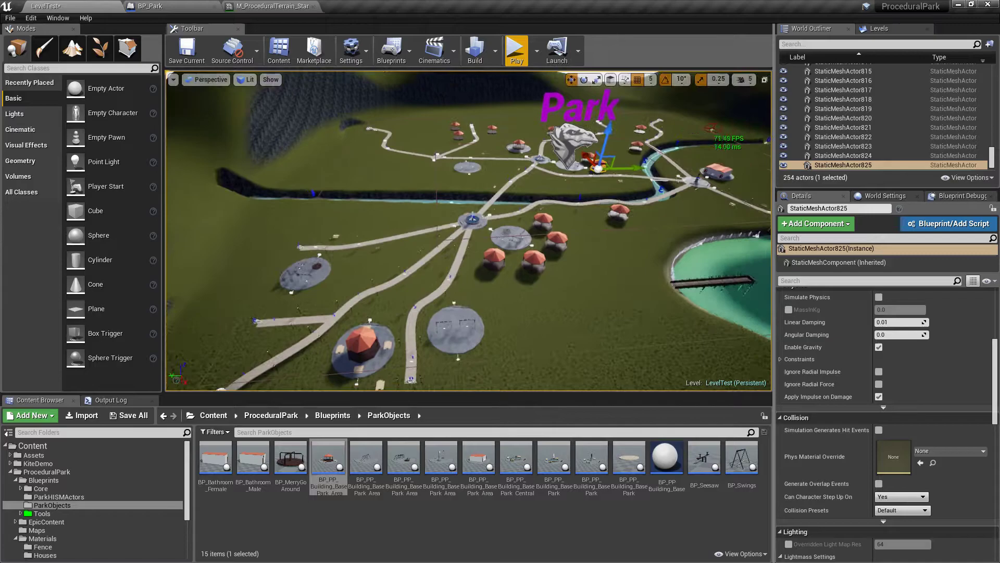
{"action": "left_click_drag", "start_coordinate": [598, 273], "coordinate": [612, 276], "text": "alt"}
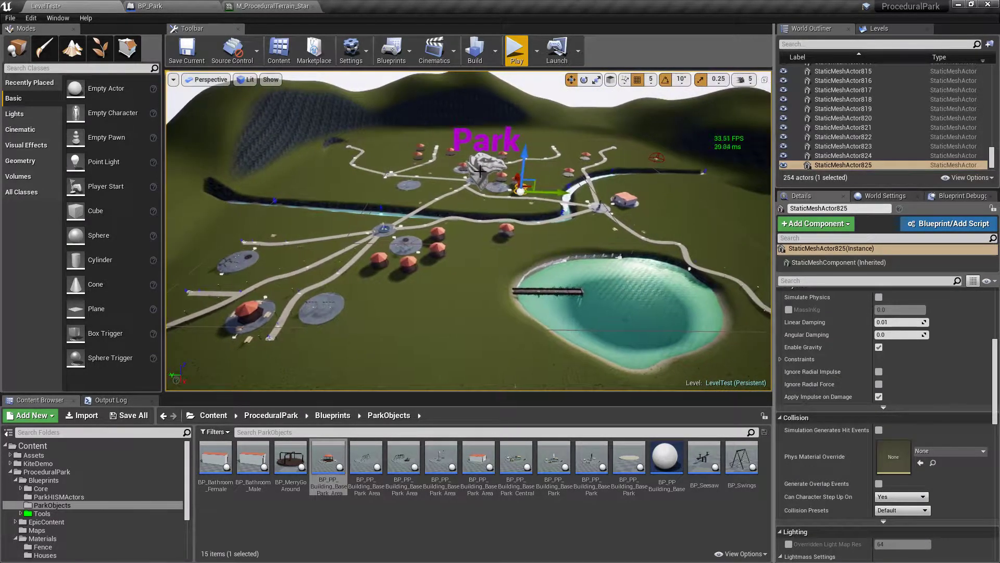
Select BP_Park and spawn its grass, flowers and foliage across the park
{"action": "left_click", "coordinate": [476, 165]}
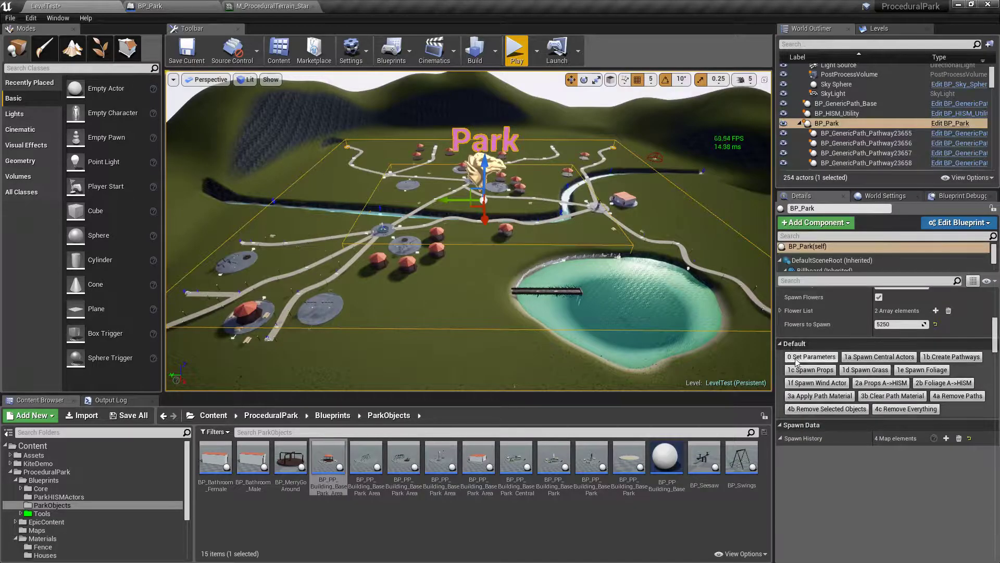
{"action": "left_click", "coordinate": [863, 370]}
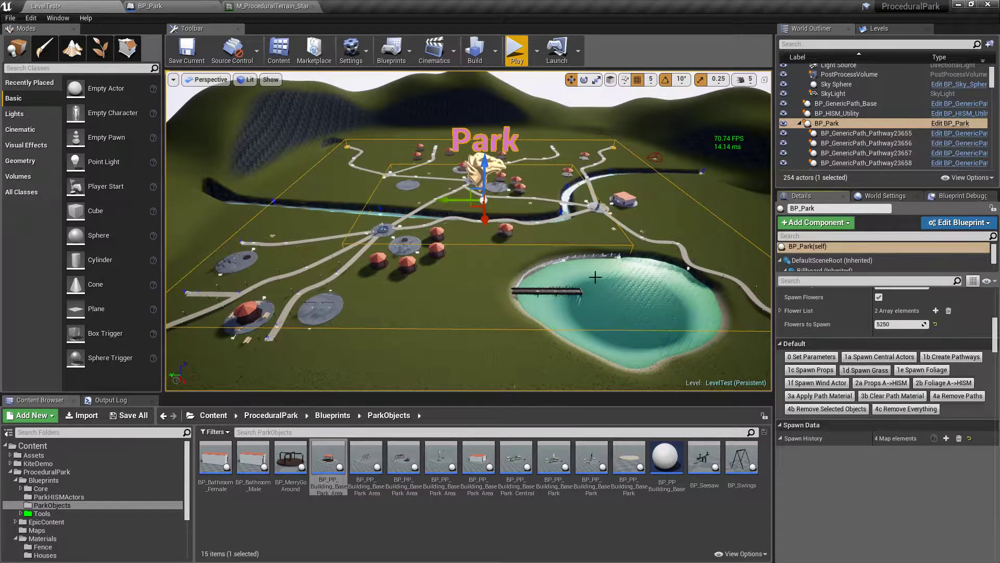
{"action": "right_click_drag", "start_coordinate": [468, 230], "coordinate": [468, 183]}
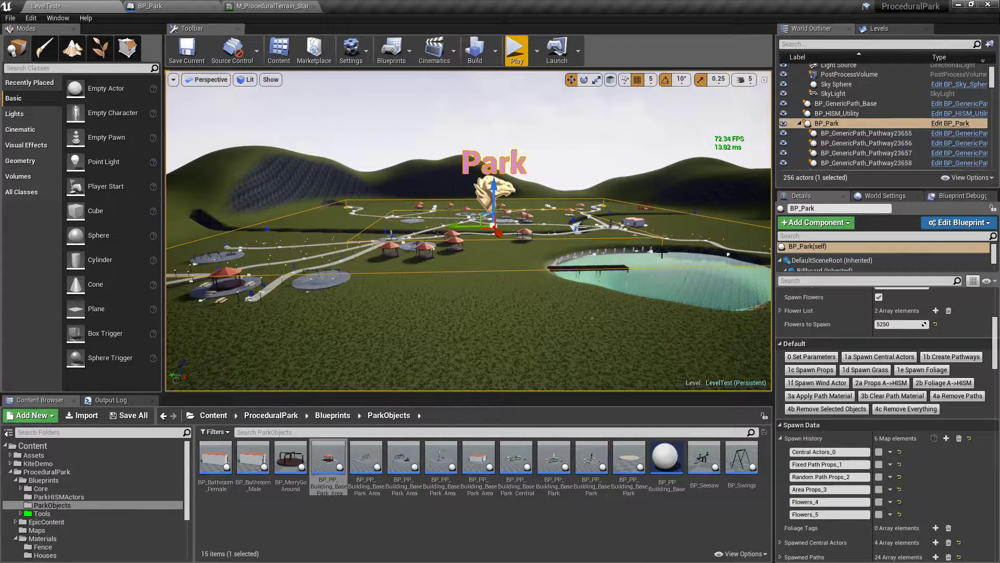
{"action": "left_click", "coordinate": [922, 369]}
{"action": "right_click_drag", "start_coordinate": [559, 276], "coordinate": [495, 276]}
{"action": "key", "text": "w"}
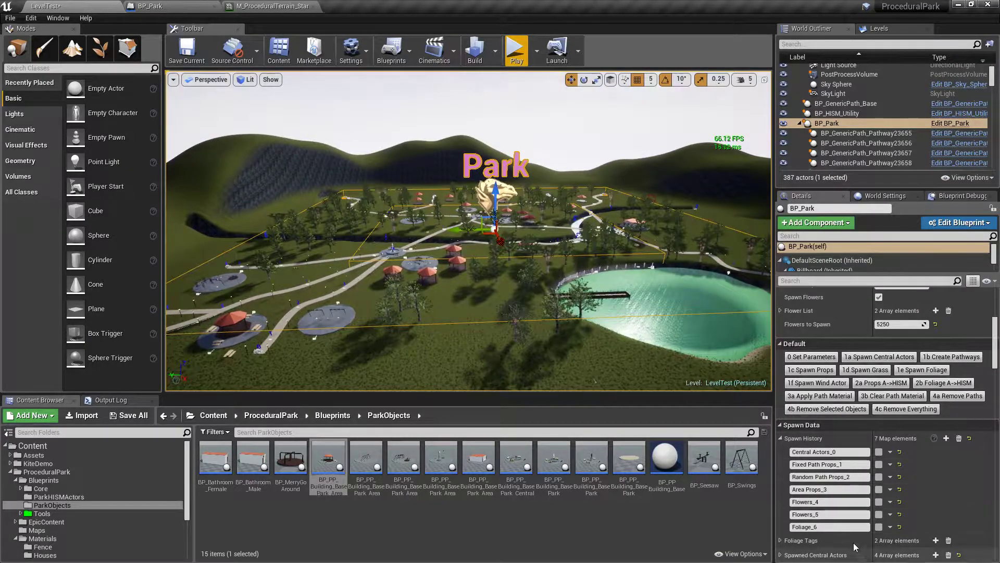
Remove the Foliage_6 batch from the spawn history and spawn foliage again in several passes for denser trees
{"action": "left_click", "coordinate": [879, 527]}
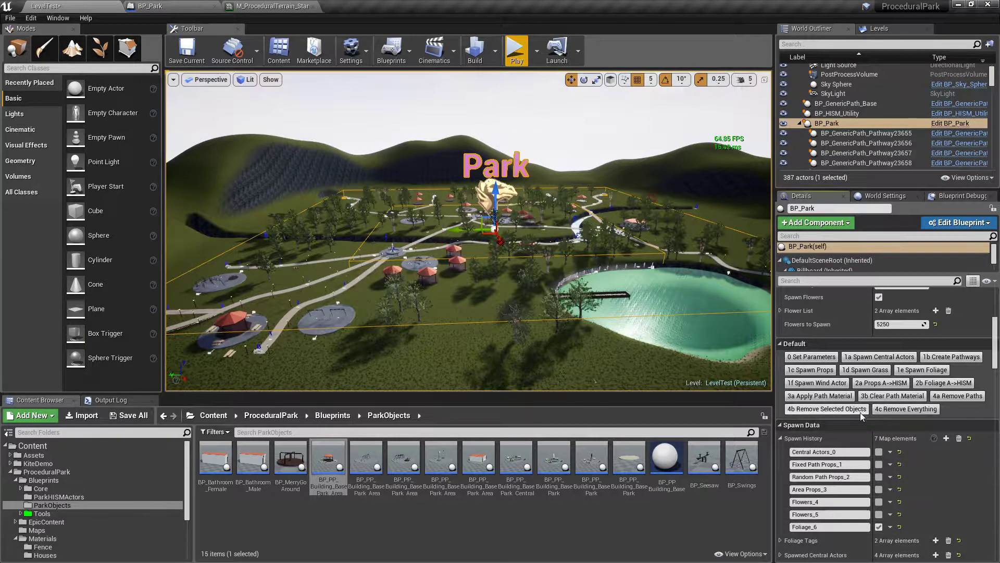
{"action": "left_click", "coordinate": [861, 411]}
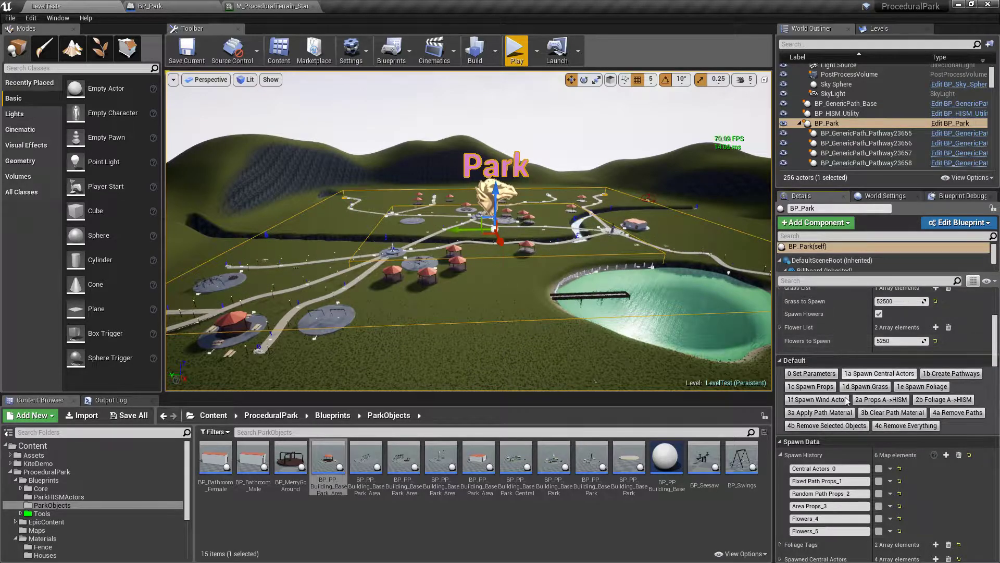
{"action": "left_click", "coordinate": [922, 387]}
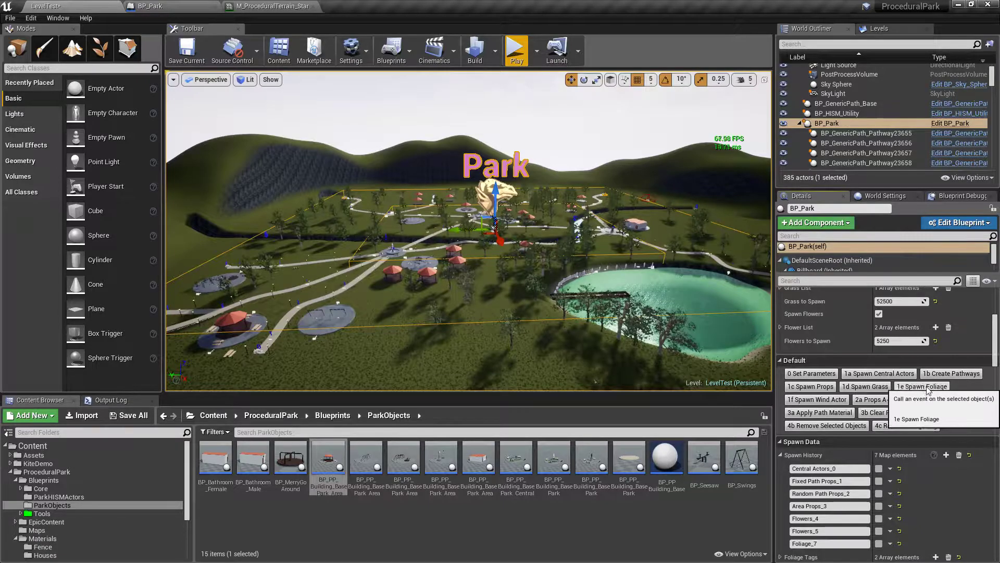
{"action": "left_click", "coordinate": [925, 388]}
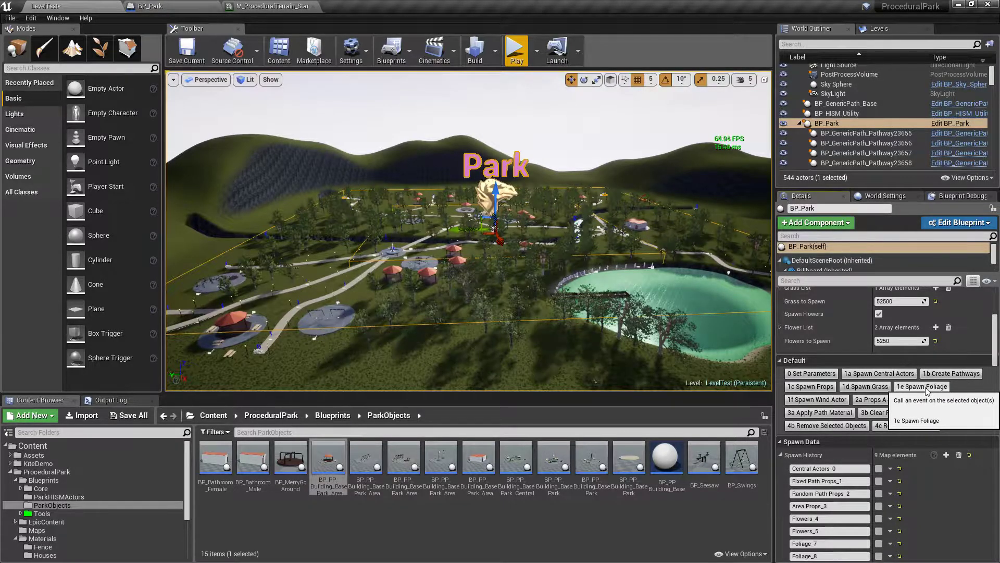
{"action": "left_click", "coordinate": [922, 387]}
{"action": "right_click_drag", "start_coordinate": [469, 229], "coordinate": [438, 196]}
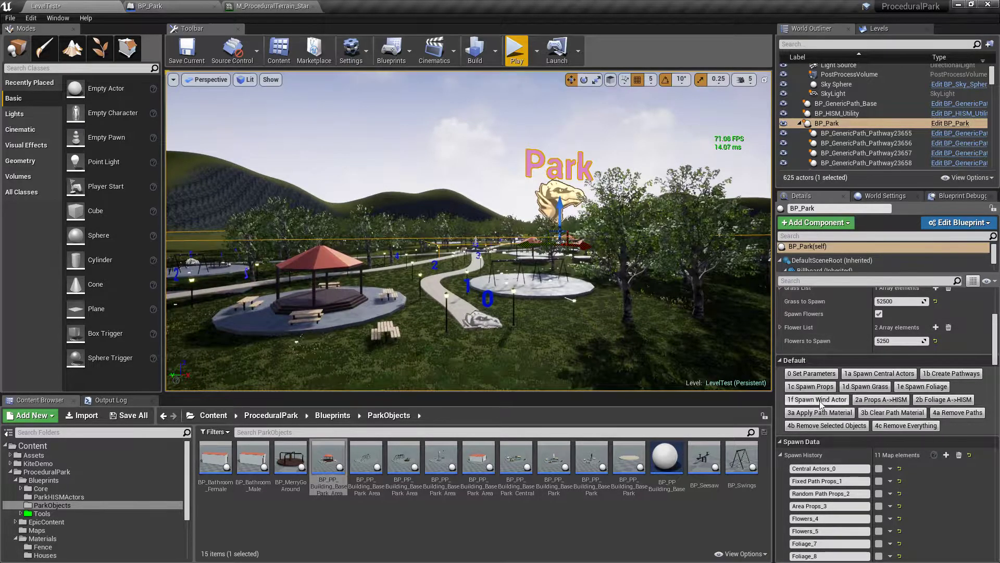
Spawn the wind actor and examine the trees near the gazebo and playground
{"action": "right_click_drag", "start_coordinate": [573, 260], "coordinate": [597, 273]}
{"action": "key", "text": "w"}
{"action": "key", "text": "d"}
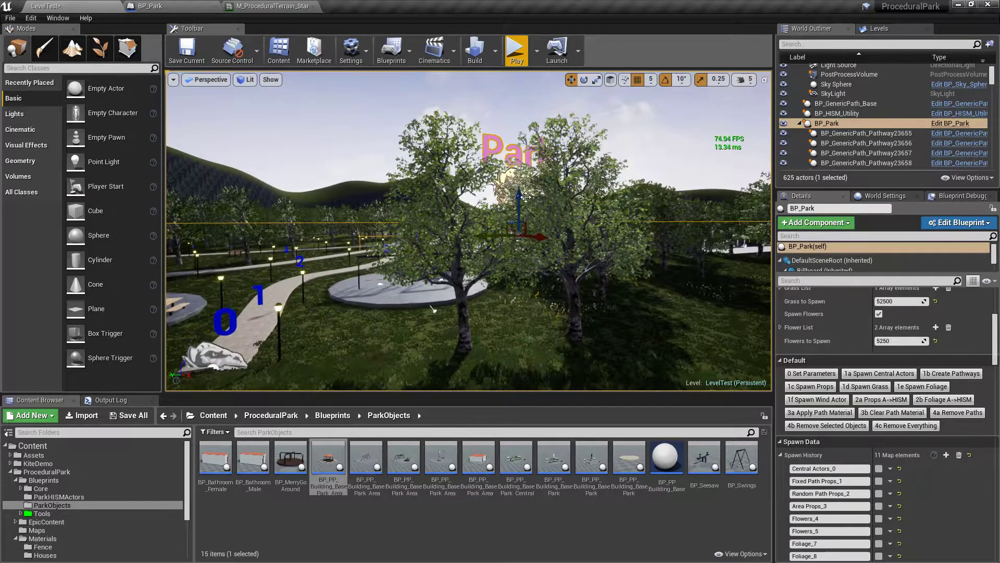
{"action": "right_click_drag", "start_coordinate": [673, 234], "coordinate": [698, 258]}
{"action": "key", "text": "a"}
{"action": "key", "text": "d"}
{"action": "right_click_drag", "start_coordinate": [459, 275], "coordinate": [438, 285]}
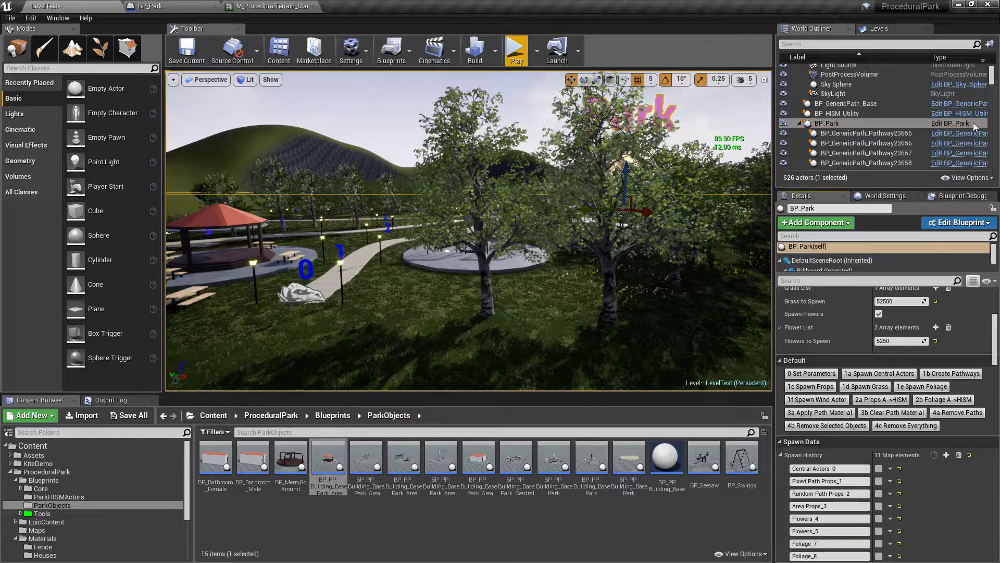
Save the M_ProceduralTerrain_Standard material instance and return to the park level
{"action": "mouse_move", "coordinate": [699, 290]}
{"action": "right_mouse_down"}
{"action": "mouse_move", "coordinate": [620, 290]}
{"action": "mouse_move", "coordinate": [698, 290]}
{"action": "right_mouse_up"}
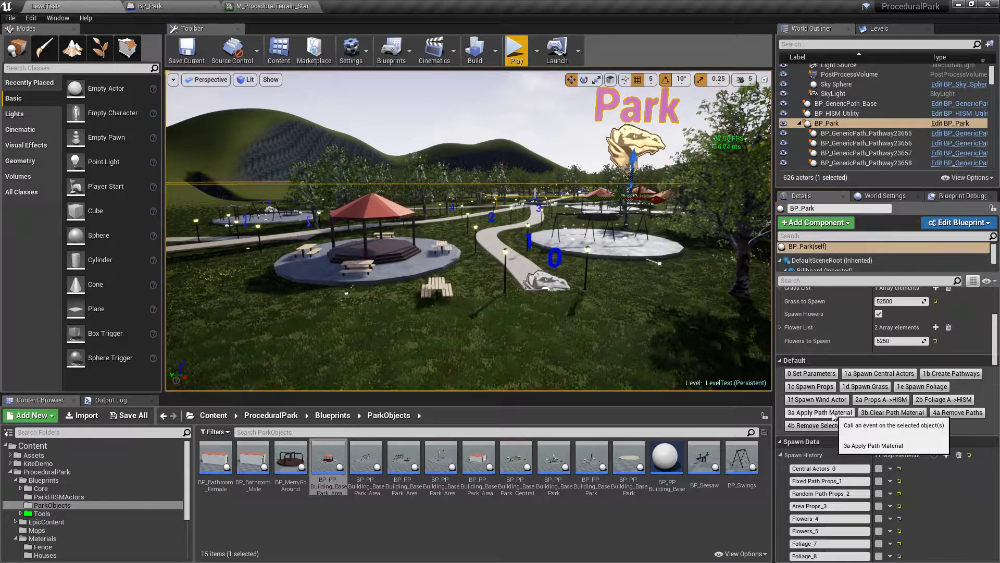
{"action": "left_click", "coordinate": [273, 6]}
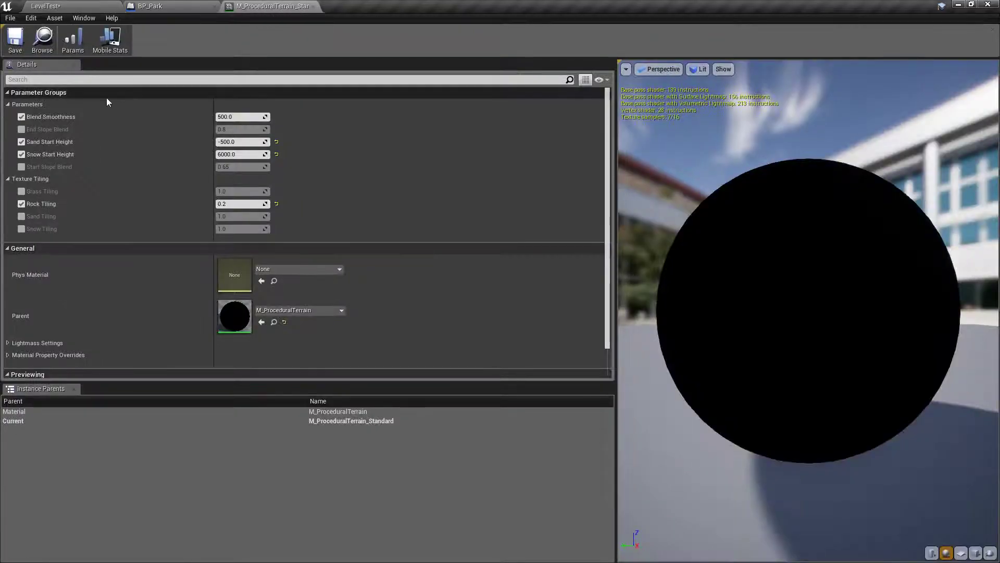
{"action": "left_click", "coordinate": [16, 39]}
{"action": "left_click", "coordinate": [72, 7]}
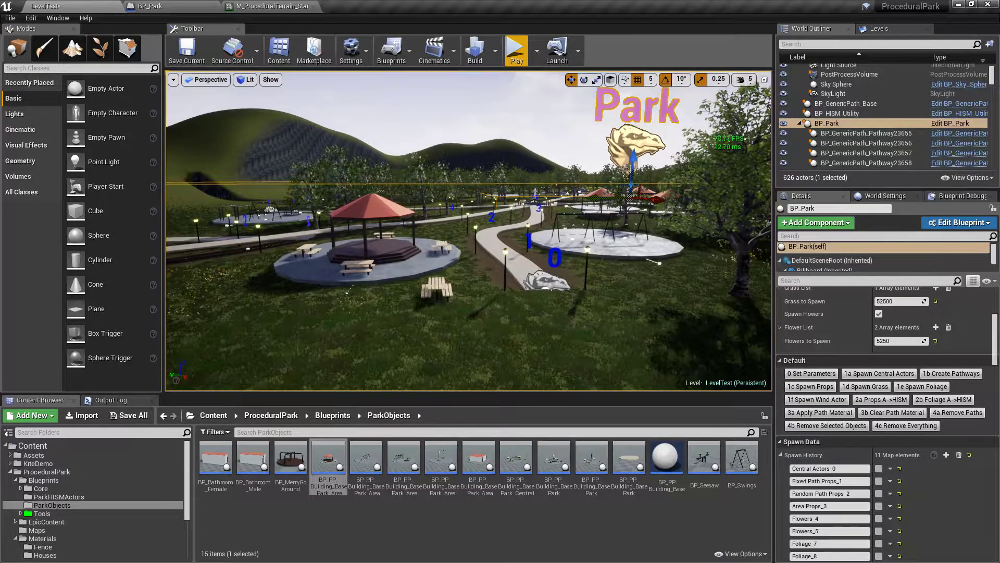
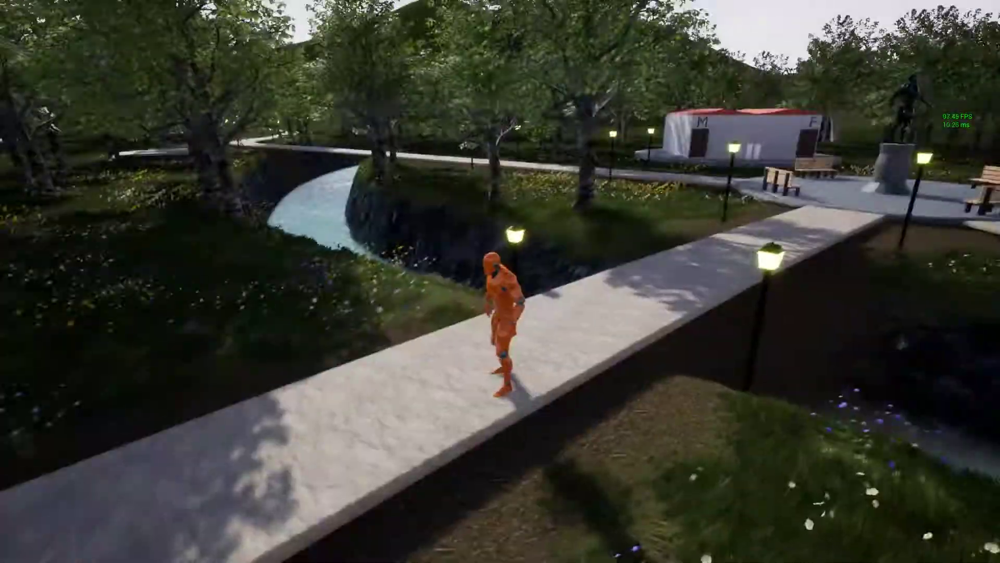
Run the character past the statue plaza and along the tree-lined path in play mode, then end the session
{"action": "key", "text": "w"}
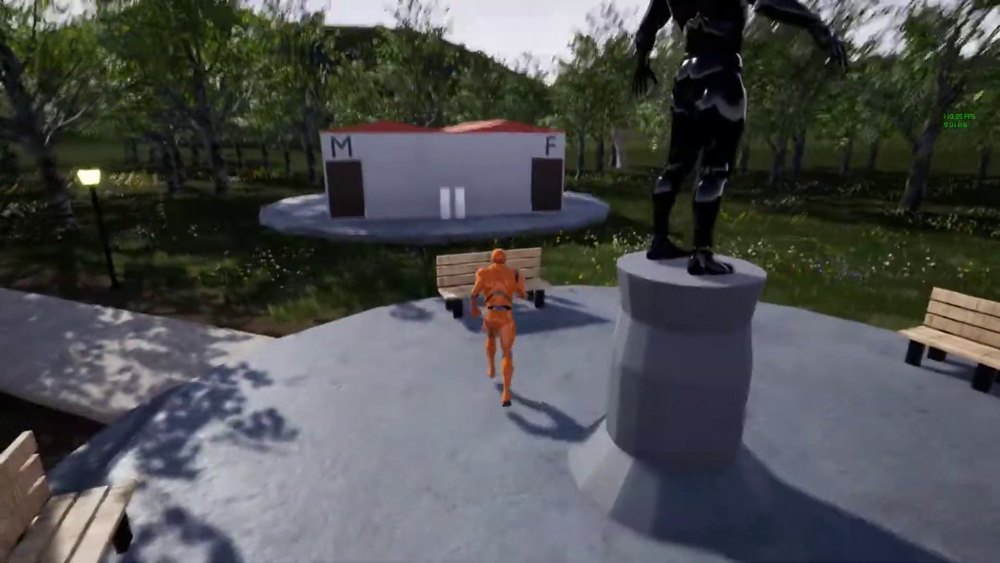
{"action": "key", "text": "w"}
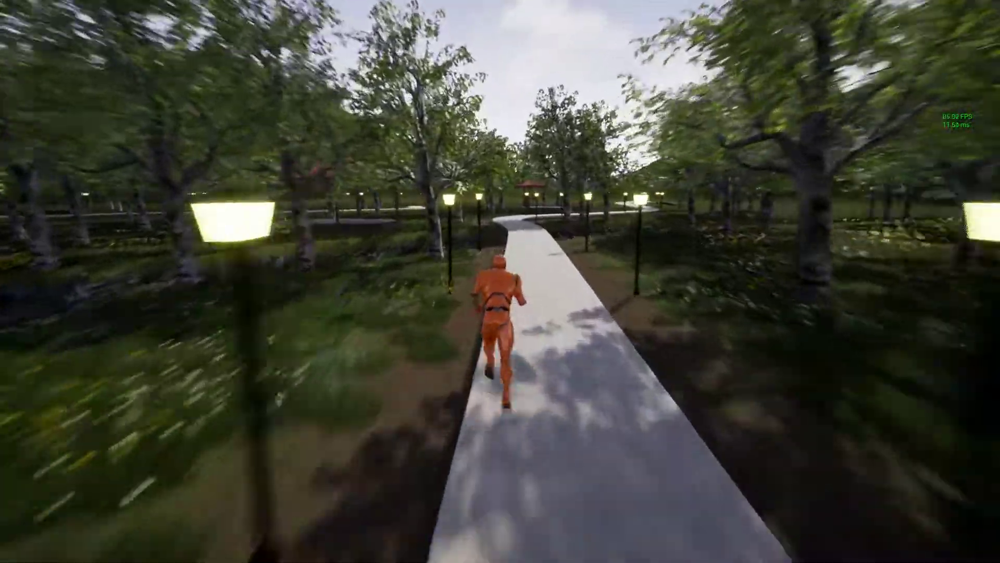
{"action": "key", "text": "w"}
{"action": "key", "text": "Escape"}
{"action": "key", "text": "F11"}
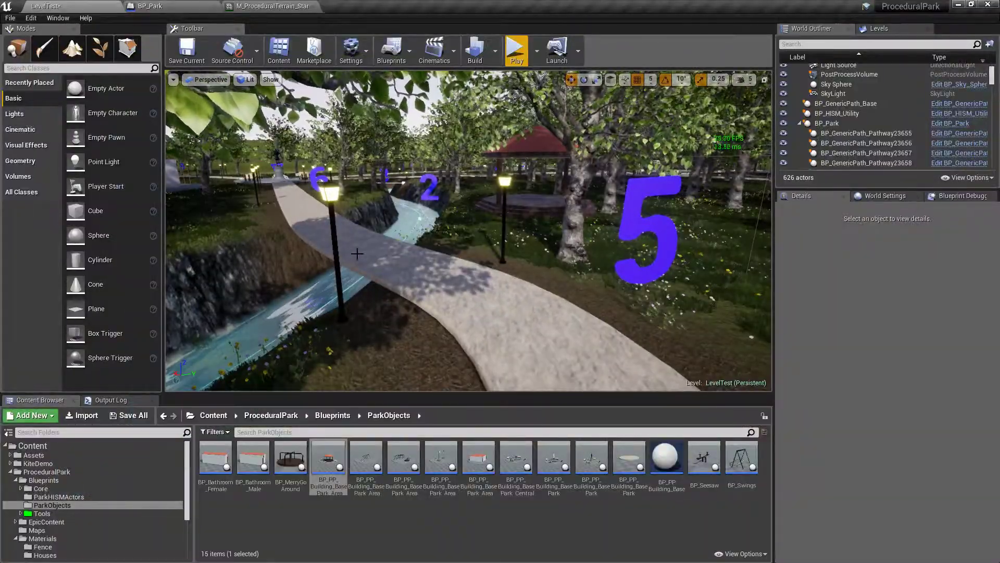
Select the river-crossing path BP_GenericPath_Pathway23661 and add two spline points, one on each side of the river
{"action": "left_click", "coordinate": [350, 253]}
{"action": "key", "text": "f"}
{"action": "mouse_move", "coordinate": [442, 256]}
{"action": "right_mouse_down"}
{"action": "mouse_move", "coordinate": [417, 256]}
{"action": "mouse_move", "coordinate": [417, 281]}
{"action": "mouse_move", "coordinate": [375, 271]}
{"action": "mouse_move", "coordinate": [441, 256]}
{"action": "right_mouse_up"}
{"action": "key", "text": "w"}
{"action": "right_click", "coordinate": [673, 252]}
{"action": "left_click", "coordinate": [594, 248]}
{"action": "right_click", "coordinate": [670, 250]}
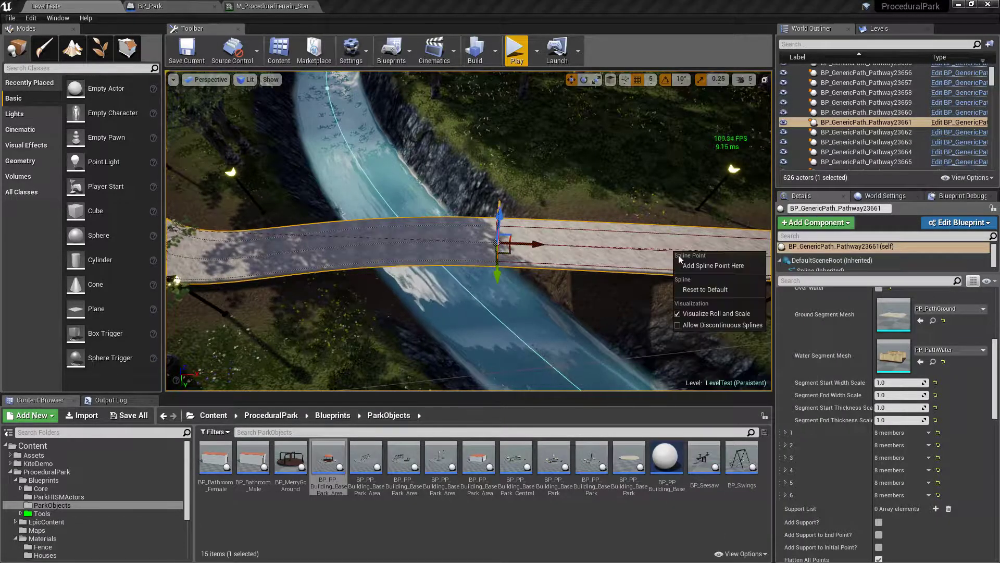
{"action": "left_click", "coordinate": [700, 256]}
{"action": "right_click", "coordinate": [284, 260]}
{"action": "left_click", "coordinate": [292, 274]}
Turn segments 6 and 7 of the selected path into a wooden bridge by enabling Over Water for both
{"action": "right_click_drag", "start_coordinate": [291, 274], "coordinate": [407, 224]}
{"action": "mouse_move", "coordinate": [520, 248]}
{"action": "right_mouse_down"}
{"action": "mouse_move", "coordinate": [490, 235]}
{"action": "mouse_move", "coordinate": [492, 224]}
{"action": "mouse_move", "coordinate": [519, 248]}
{"action": "right_mouse_up"}
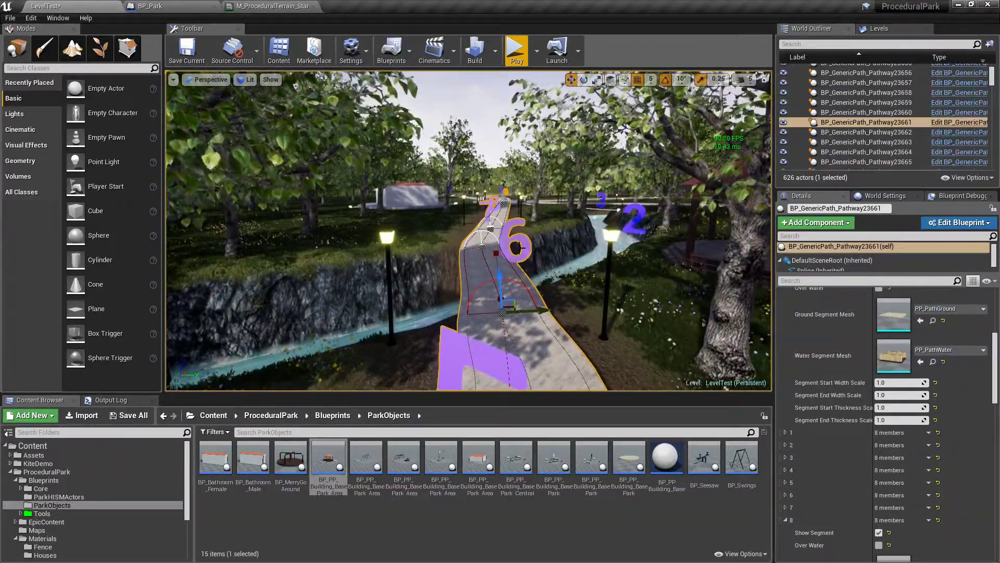
{"action": "left_click", "coordinate": [786, 496]}
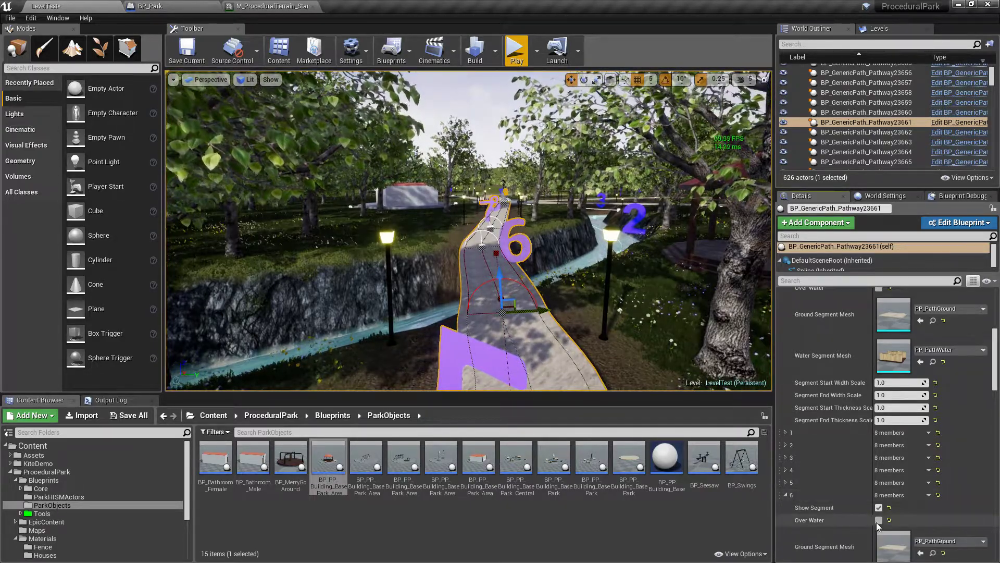
{"action": "left_click", "coordinate": [786, 495]}
{"action": "scroll", "coordinate": [788, 498], "scroll_direction": "down", "scroll_amount": 2}
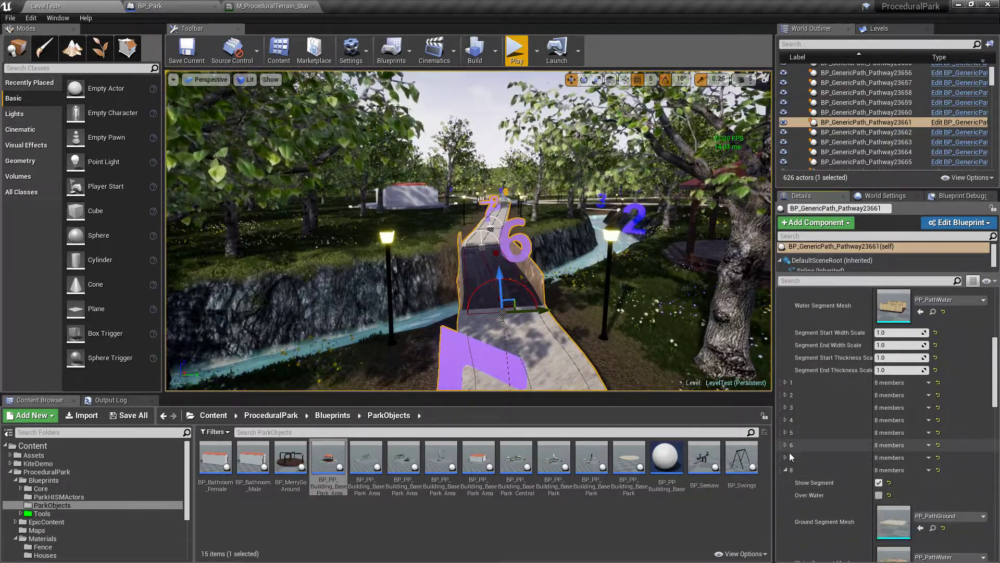
{"action": "left_click", "coordinate": [786, 457]}
{"action": "left_click", "coordinate": [786, 457]}
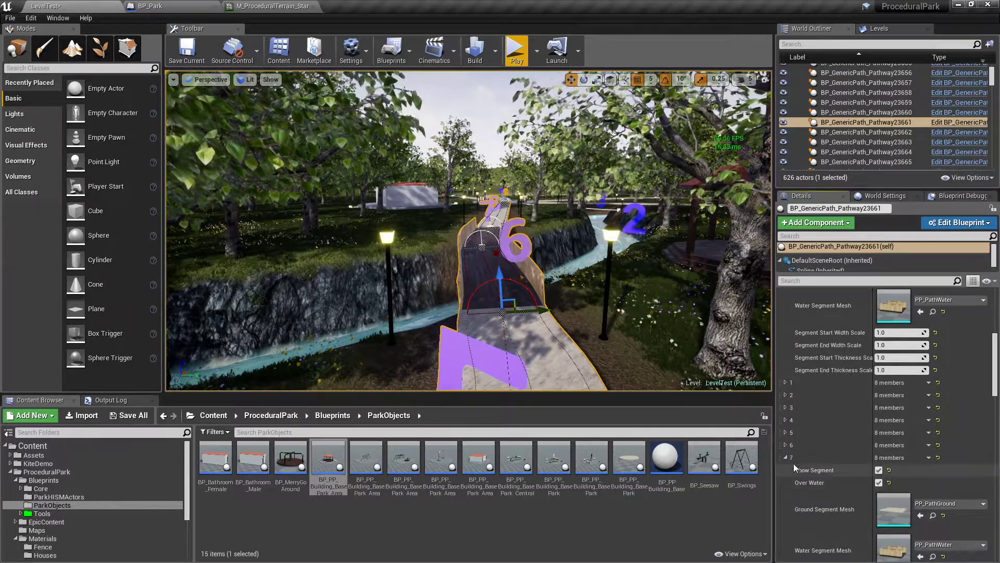
{"action": "left_click", "coordinate": [785, 469]}
Enable Add Support on the path and shift the bridge's middle spline point 7 toward point 6
{"action": "scroll", "coordinate": [786, 472], "scroll_direction": "down", "scroll_amount": 3}
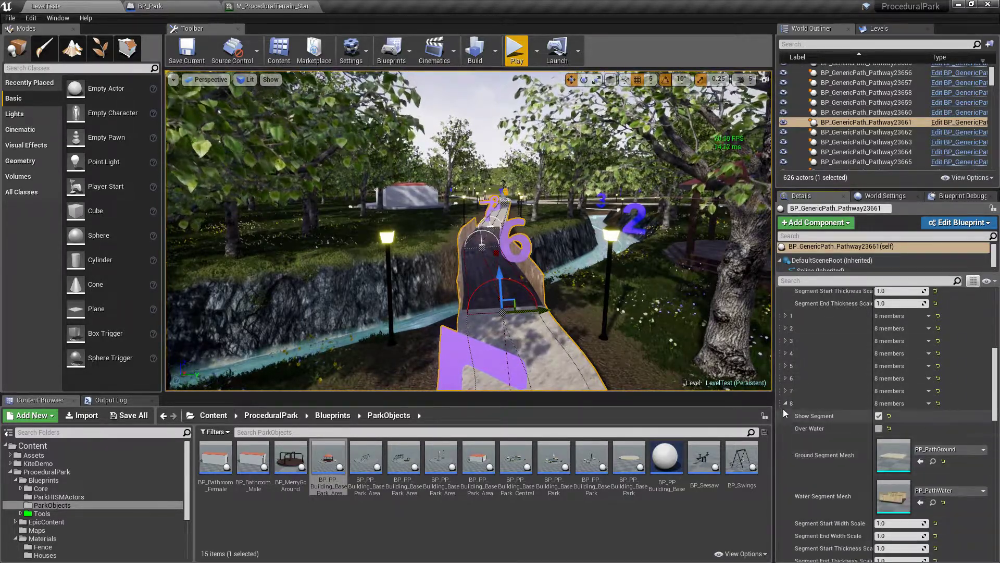
{"action": "left_click", "coordinate": [785, 404]}
{"action": "left_click", "coordinate": [878, 431]}
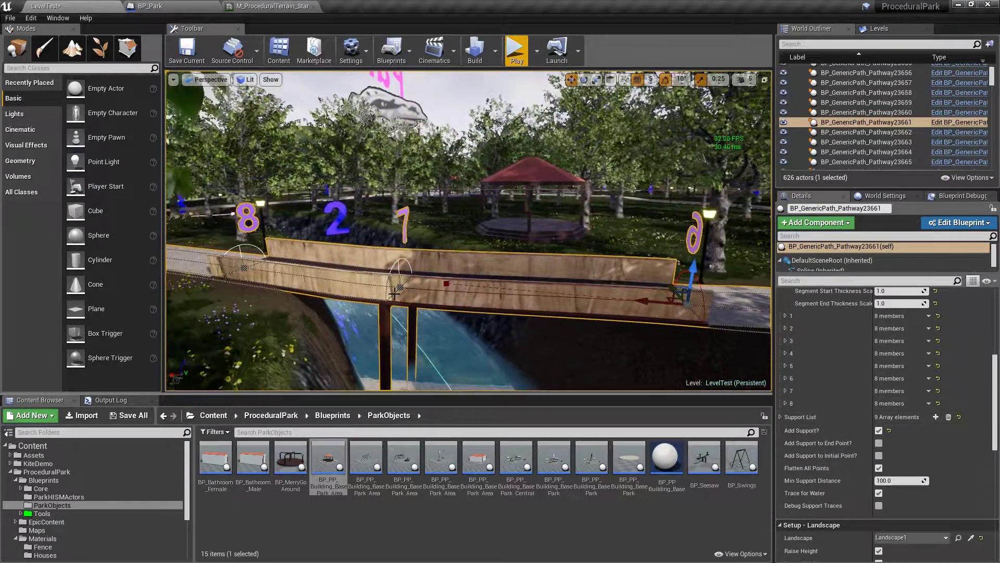
{"action": "left_click", "coordinate": [399, 285]}
{"action": "left_click_drag", "start_coordinate": [388, 286], "coordinate": [401, 287]}
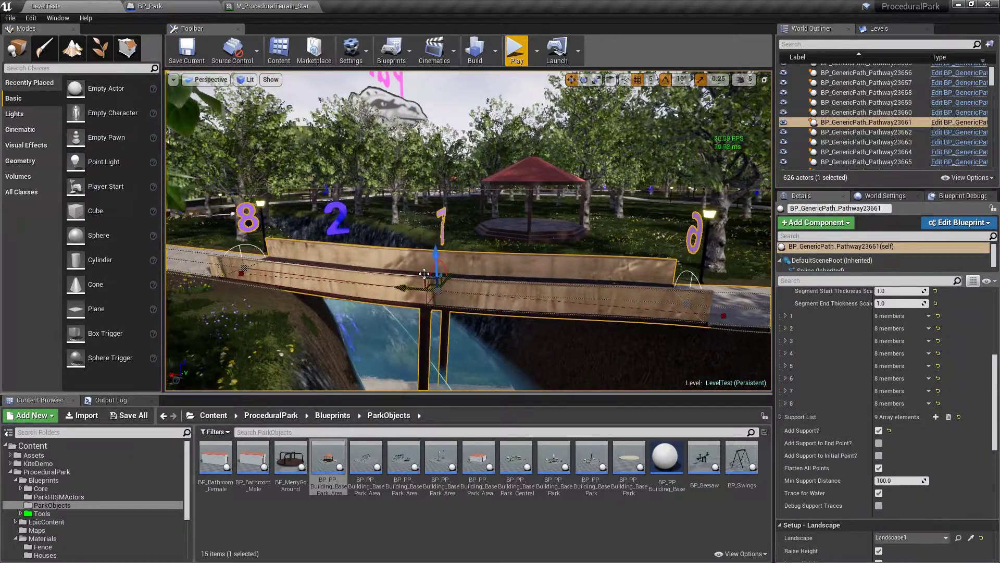
Select BP_GenericPath_Pathway23657 beside the statue plaza and add two spline points, one near the riverbank and one above the river
{"action": "right_click_drag", "start_coordinate": [451, 307], "coordinate": [506, 360]}
{"action": "left_click", "coordinate": [457, 257]}
{"action": "right_click_drag", "start_coordinate": [457, 256], "coordinate": [501, 266]}
{"action": "right_click", "coordinate": [495, 260]}
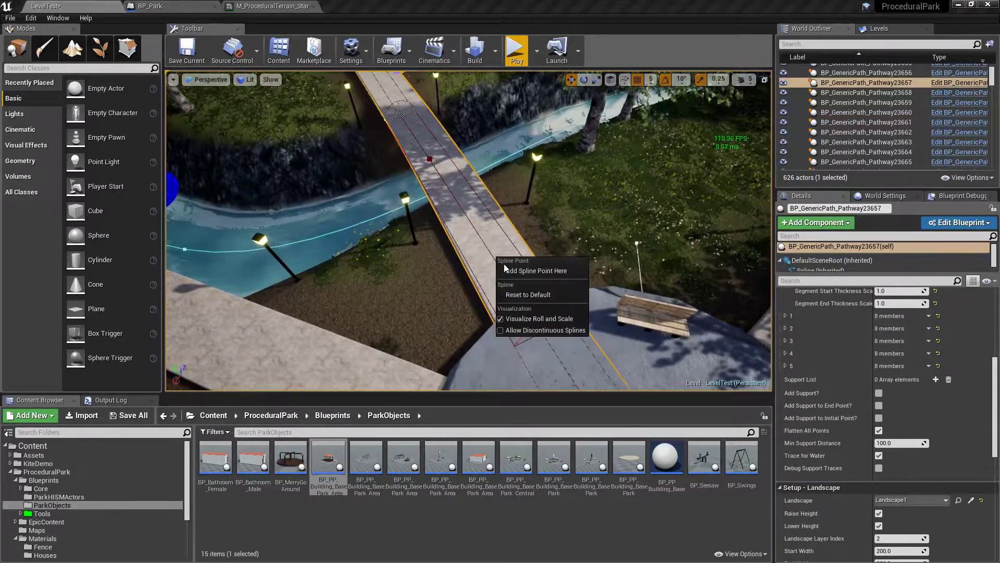
{"action": "left_click", "coordinate": [527, 271]}
{"action": "left_click_drag", "start_coordinate": [475, 234], "coordinate": [465, 189]}
{"action": "right_click_drag", "start_coordinate": [465, 189], "coordinate": [542, 201]}
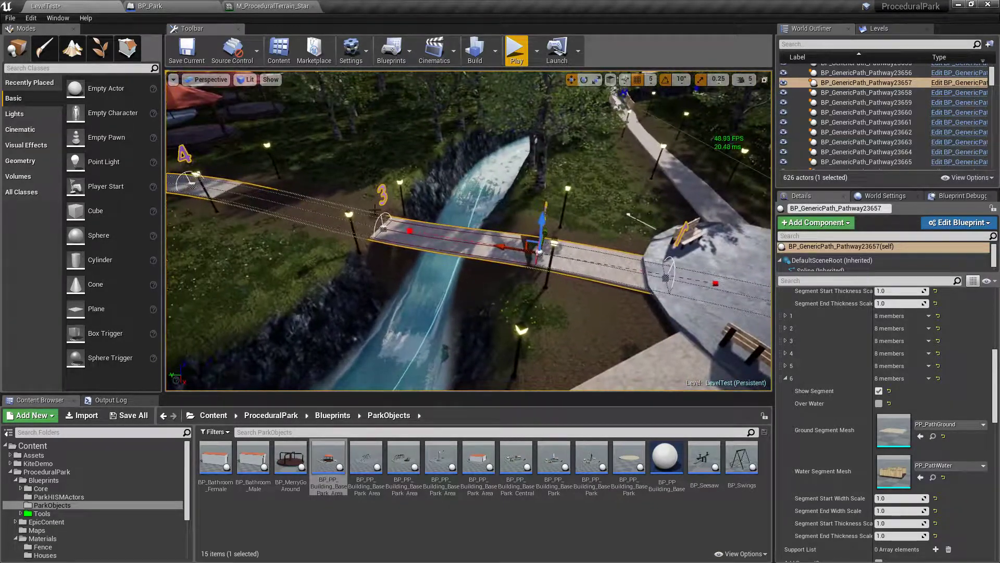
{"action": "right_click", "coordinate": [447, 242]}
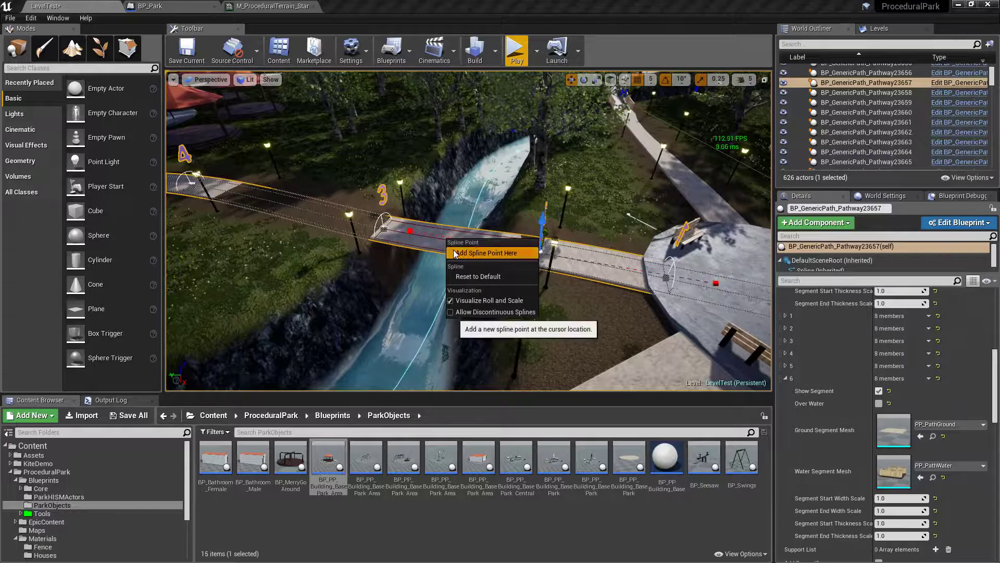
{"action": "left_click", "coordinate": [476, 252]}
{"action": "right_click_drag", "start_coordinate": [596, 248], "coordinate": [513, 243]}
Enable Over Water for segments 2 and 3 of BP_GenericPath_Pathway23657
{"action": "left_click", "coordinate": [785, 328]}
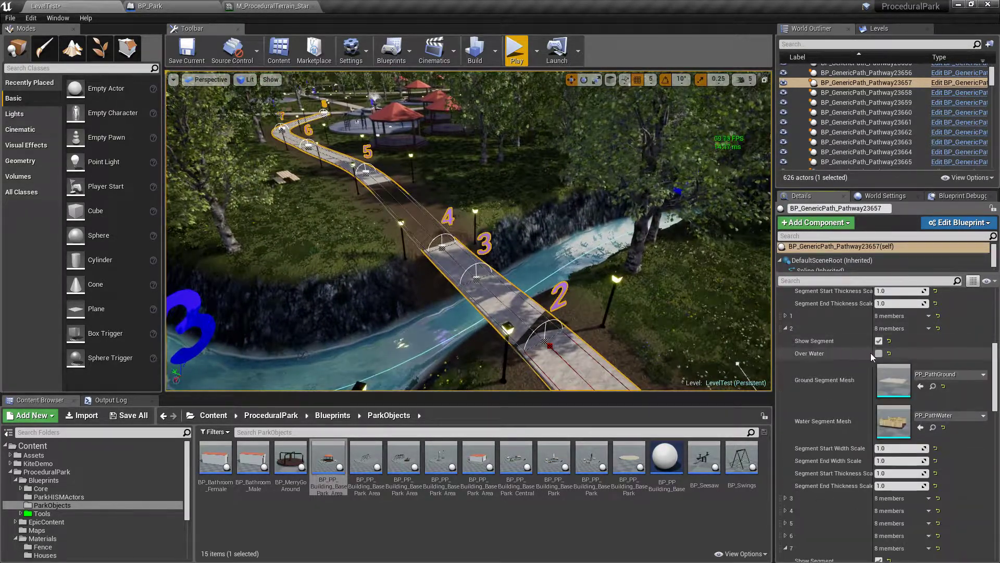
{"action": "left_click", "coordinate": [879, 353]}
{"action": "left_click", "coordinate": [786, 329]}
{"action": "left_click", "coordinate": [786, 340]}
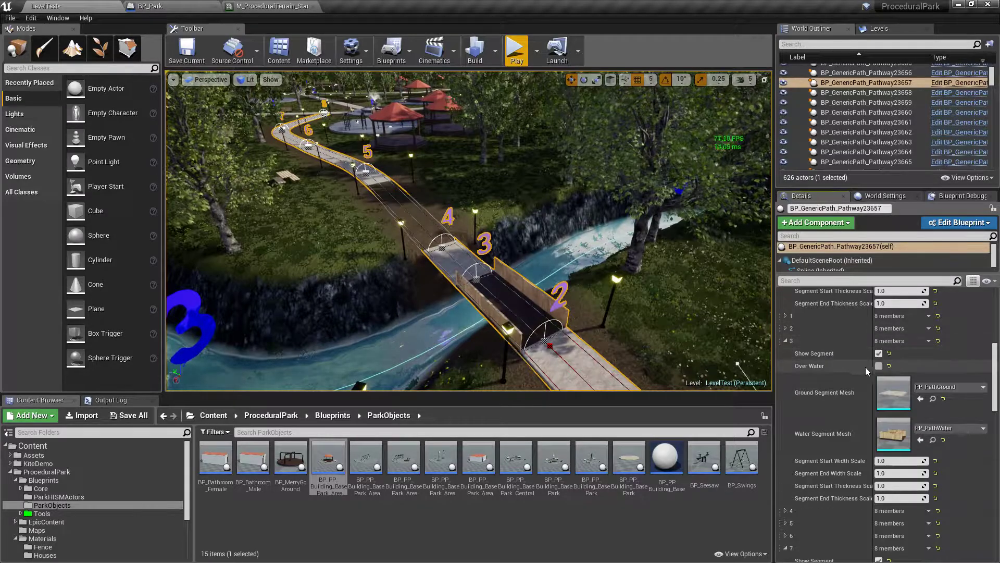
{"action": "left_click", "coordinate": [879, 366]}
{"action": "left_click", "coordinate": [785, 340]}
Raise spline point 4 at the new bridge's end and the middle point 3 to arch the deck over the river
{"action": "right_click_drag", "start_coordinate": [629, 303], "coordinate": [721, 292]}
{"action": "left_click", "coordinate": [415, 161]}
{"action": "left_click_drag", "start_coordinate": [415, 135], "coordinate": [414, 122]}
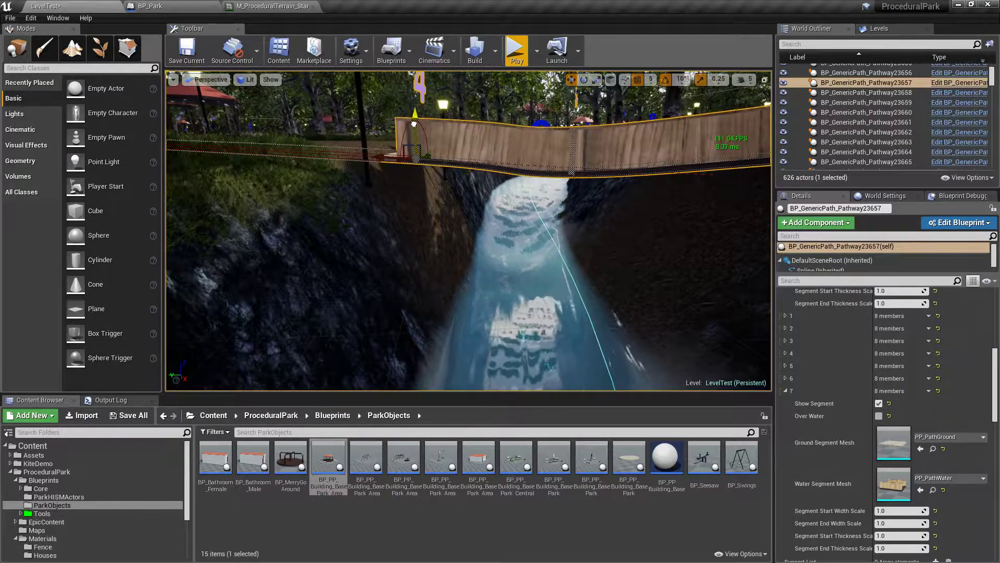
{"action": "left_click", "coordinate": [571, 171]}
{"action": "left_click_drag", "start_coordinate": [575, 151], "coordinate": [574, 110]}
{"action": "right_click_drag", "start_coordinate": [574, 110], "coordinate": [599, 125]}
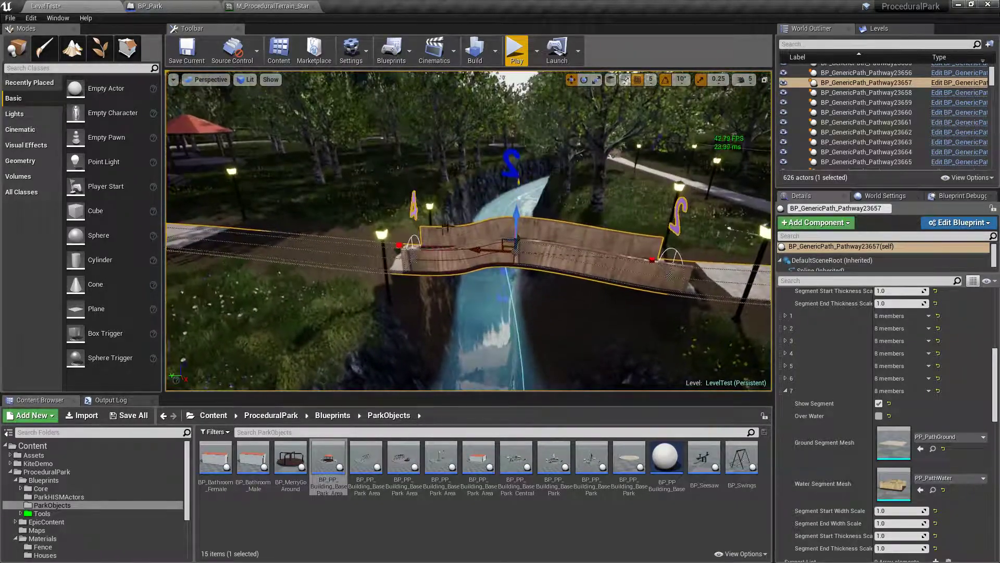
Lengthen the arched bridge by moving spline point 4 farther from the river, and raise its middle point slightly more
{"action": "left_click", "coordinate": [396, 258]}
{"action": "left_click_drag", "start_coordinate": [359, 255], "coordinate": [321, 256]}
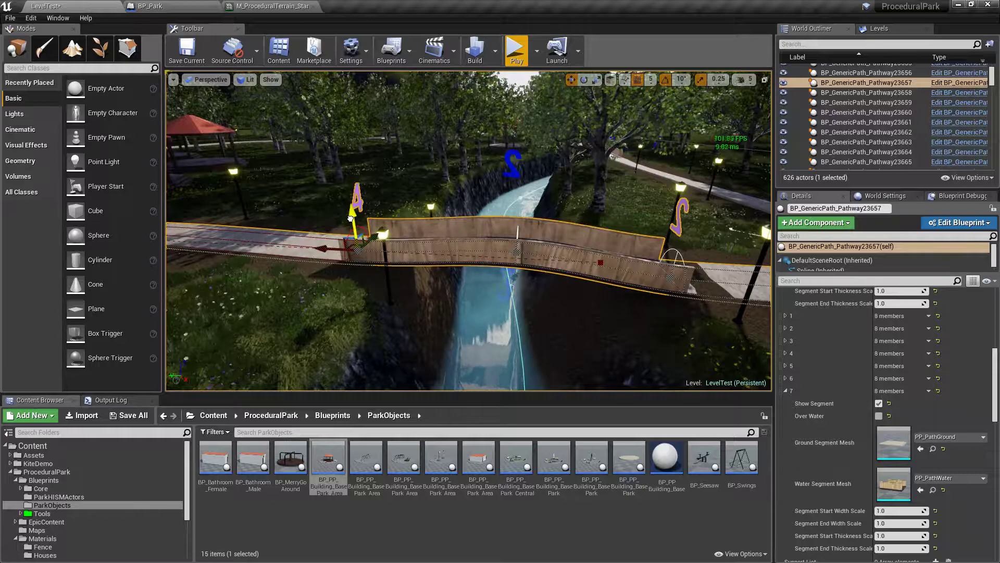
{"action": "left_click", "coordinate": [514, 250]}
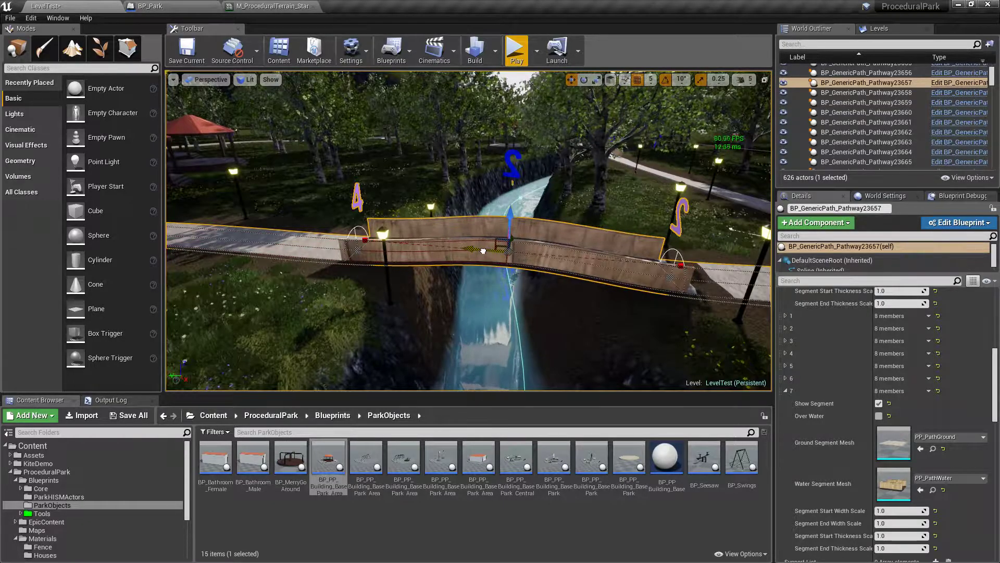
{"action": "left_click_drag", "start_coordinate": [511, 224], "coordinate": [511, 217]}
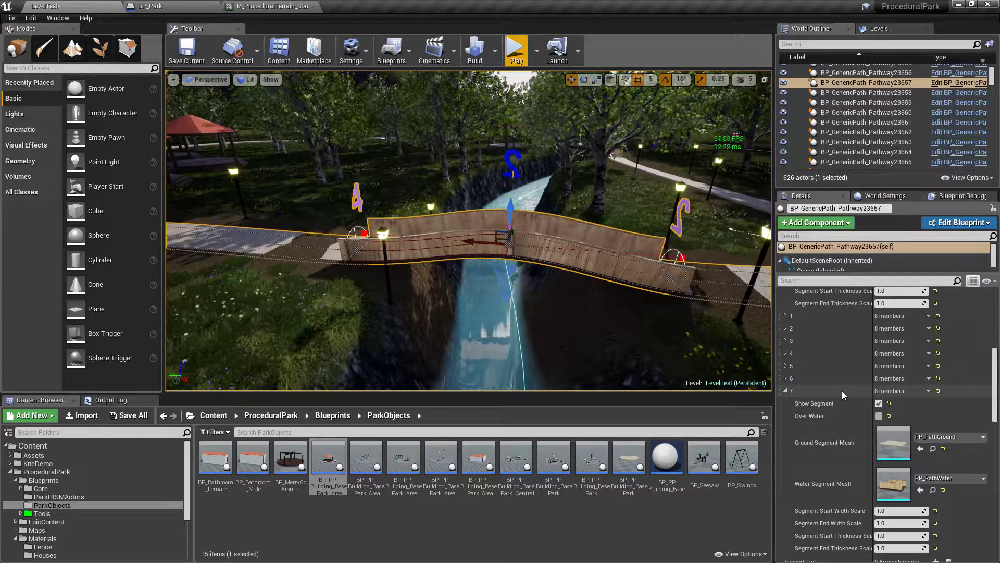
Enable Add Support for the arched bridge, inspect it around spline point 4, and deselect the path
{"action": "left_click", "coordinate": [788, 391]}
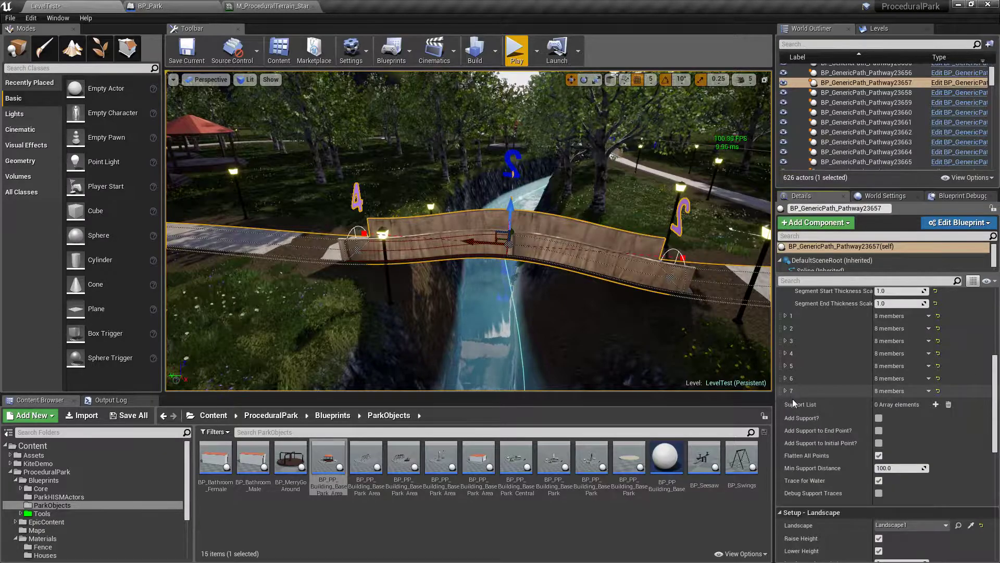
{"action": "left_click", "coordinate": [879, 417]}
{"action": "right_click_drag", "start_coordinate": [469, 235], "coordinate": [344, 245]}
{"action": "left_click", "coordinate": [475, 286]}
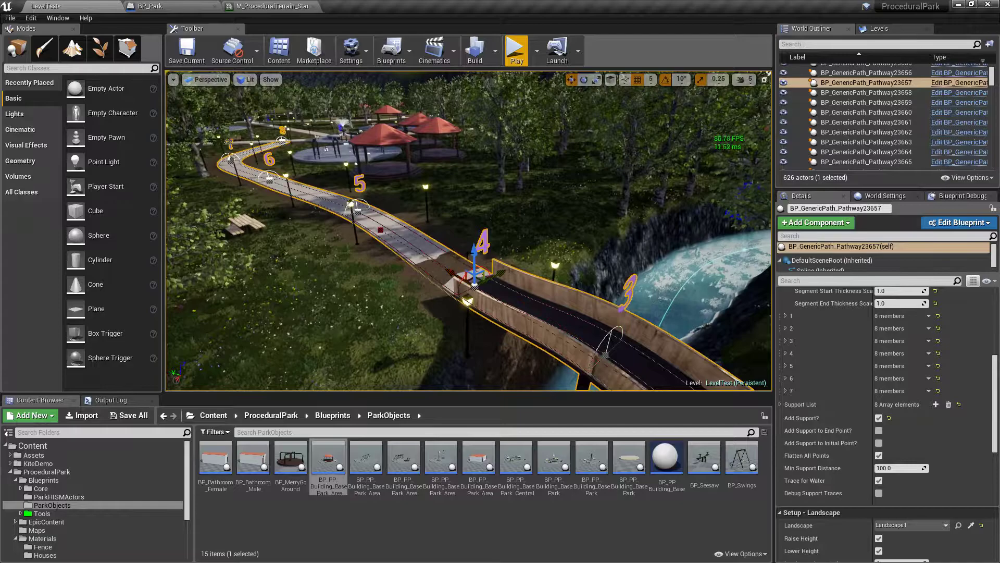
{"action": "right_click_drag", "start_coordinate": [619, 263], "coordinate": [745, 291]}
{"action": "key", "text": "s"}
{"action": "key", "text": "Escape"}
Adjust spline points 1 and 2 of the arched bridge's path so its ground section connects the bridge to the statue plaza
{"action": "key", "text": "a"}
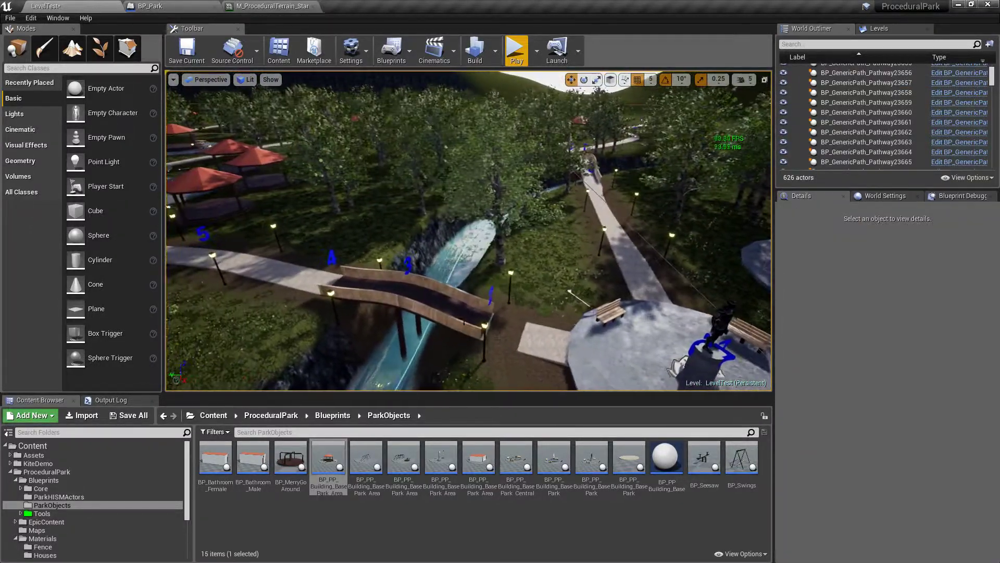
{"action": "left_click", "coordinate": [531, 340]}
{"action": "left_click", "coordinate": [586, 353]}
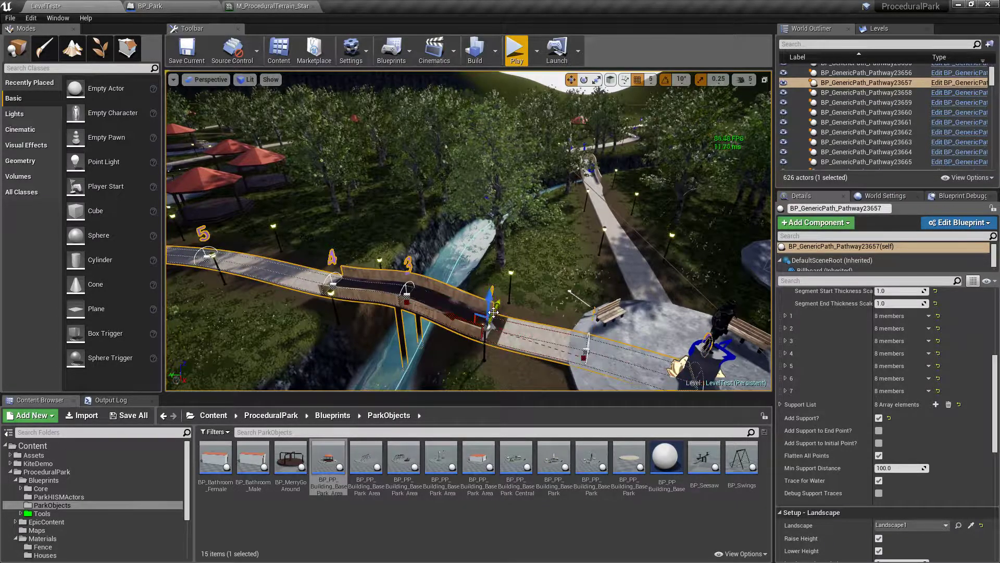
{"action": "key", "text": "a"}
{"action": "right_click_drag", "start_coordinate": [494, 313], "coordinate": [541, 368]}
{"action": "key", "text": "w"}
{"action": "left_click", "coordinate": [597, 228]}
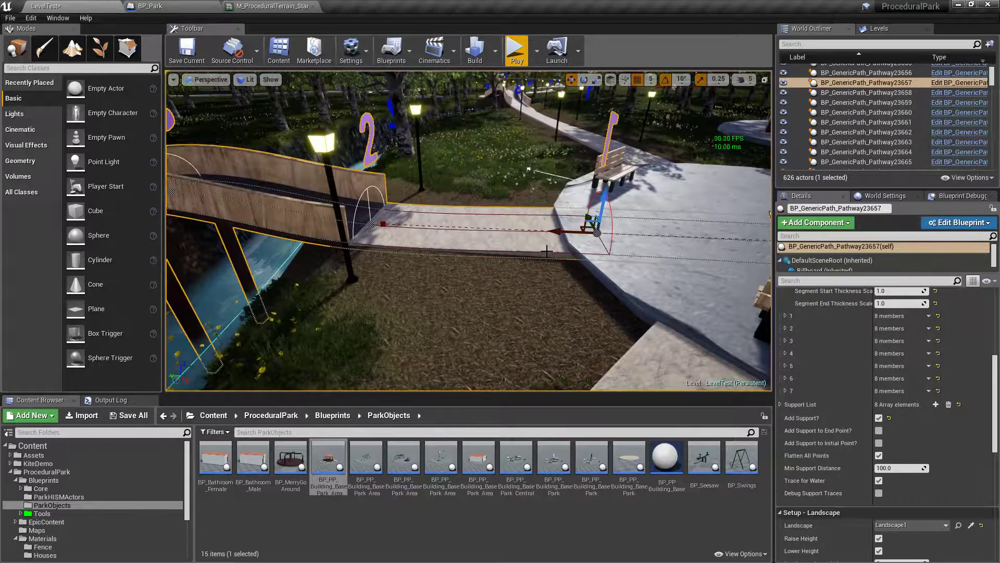
{"action": "key", "text": "Escape"}
Delete the trees standing in the clearing beside the fenced pond's bridge
{"action": "right_click_drag", "start_coordinate": [546, 251], "coordinate": [412, 268]}
{"action": "key", "text": "e"}
{"action": "key", "text": "w"}
{"action": "key", "text": "s"}
{"action": "mouse_move", "coordinate": [472, 260]}
{"action": "right_mouse_down"}
{"action": "mouse_move", "coordinate": [471, 268]}
{"action": "mouse_move", "coordinate": [440, 271]}
{"action": "mouse_move", "coordinate": [471, 256]}
{"action": "mouse_move", "coordinate": [469, 267]}
{"action": "right_mouse_up"}
{"action": "key", "text": "s"}
{"action": "mouse_move", "coordinate": [482, 319]}
{"action": "right_mouse_down"}
{"action": "mouse_move", "coordinate": [472, 323]}
{"action": "mouse_move", "coordinate": [492, 320]}
{"action": "mouse_move", "coordinate": [492, 307]}
{"action": "right_mouse_up"}
{"action": "left_click", "coordinate": [421, 193]}
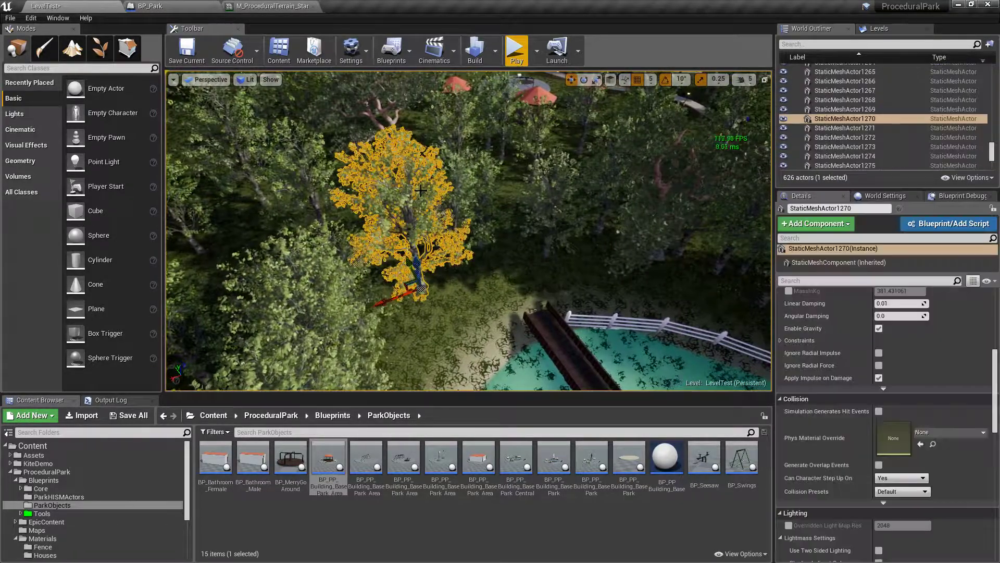
{"action": "key", "text": "Delete"}
{"action": "left_click", "coordinate": [460, 184]}
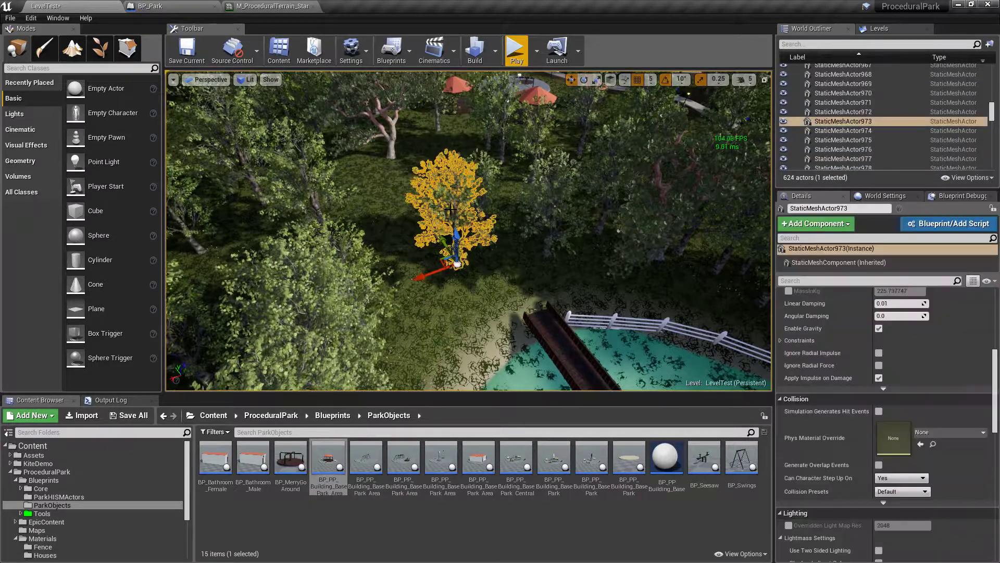
{"action": "key", "text": "Delete"}
Delete the large thick-trunked tree in the clearing near the red-roofed gazebos and survey the area from above
{"action": "right_click_drag", "start_coordinate": [460, 183], "coordinate": [460, 177]}
{"action": "right_click_drag", "start_coordinate": [445, 254], "coordinate": [445, 254]}
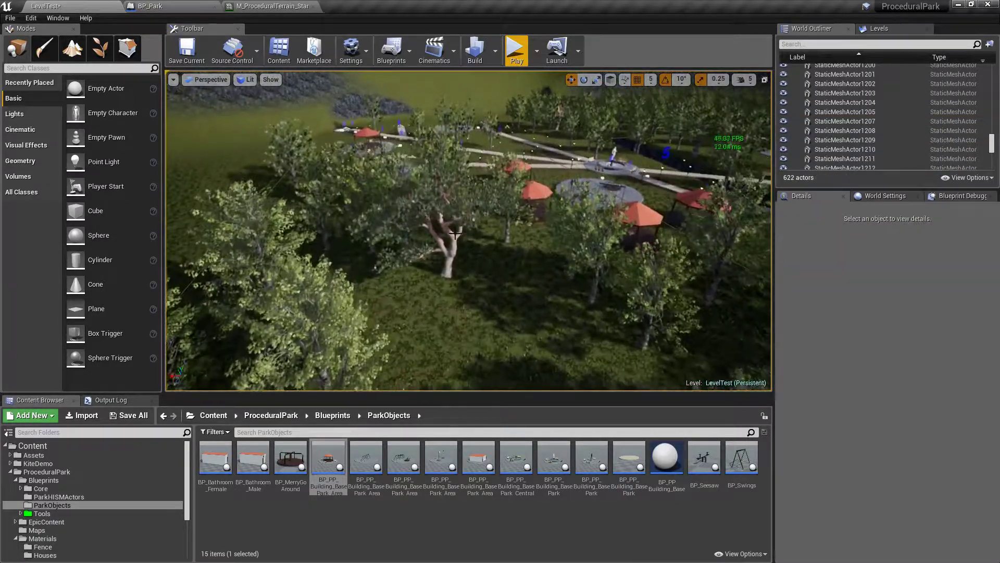
{"action": "left_click", "coordinate": [446, 254]}
{"action": "key", "text": "Delete"}
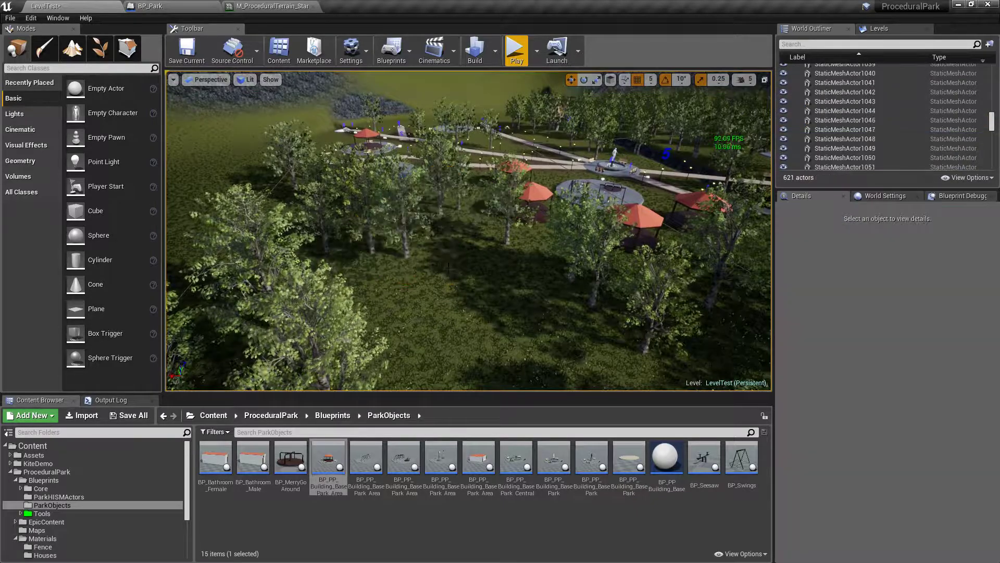
{"action": "right_click_drag", "start_coordinate": [447, 257], "coordinate": [440, 255]}
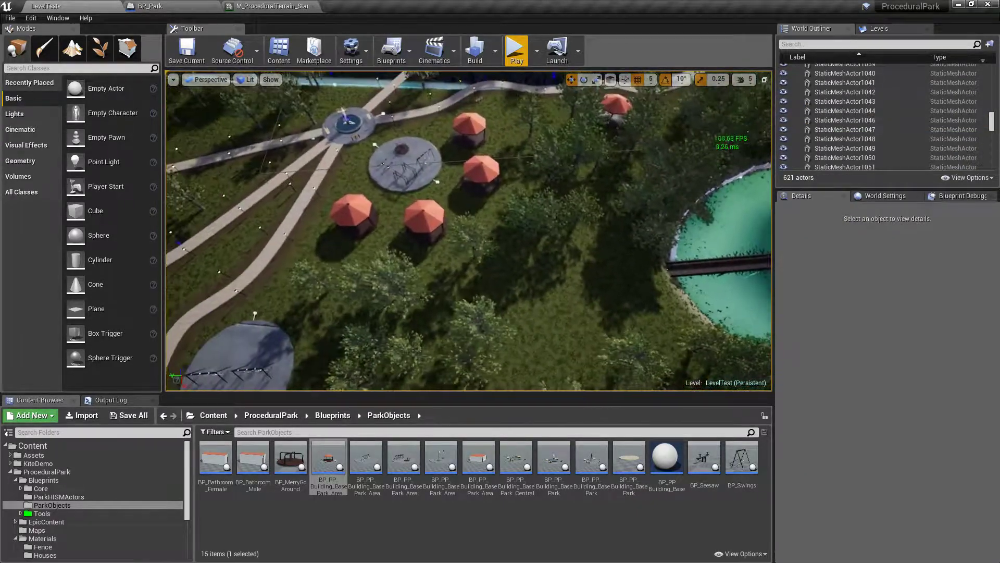
Delete the group of trees standing on the lawn below the two red-roofed gazebos nearest the paved path
{"action": "left_click", "coordinate": [385, 292]}
{"action": "key", "text": "Delete"}
{"action": "left_click", "coordinate": [383, 271]}
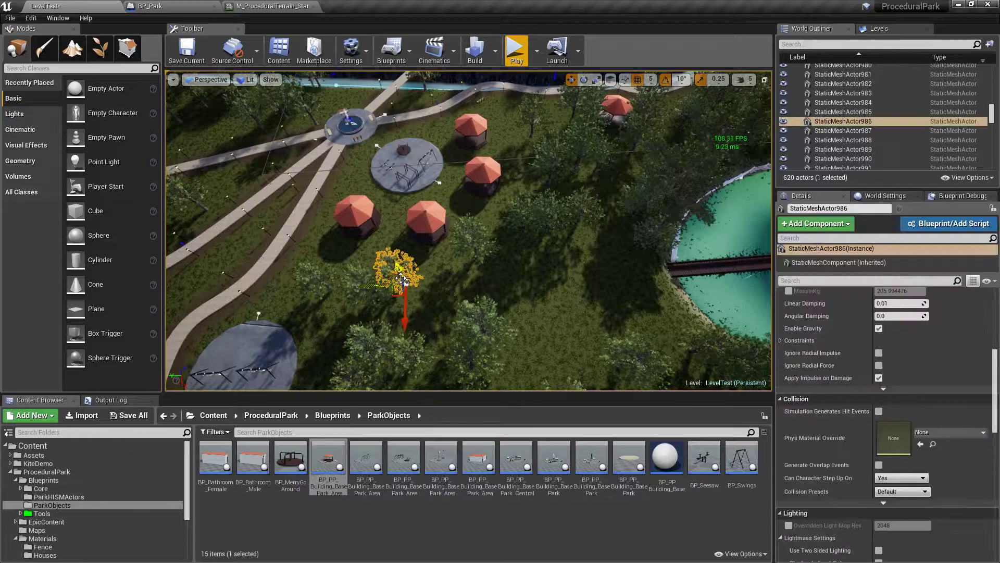
{"action": "key", "text": "Delete"}
{"action": "left_click", "coordinate": [364, 287]}
{"action": "key", "text": "Delete"}
{"action": "left_click", "coordinate": [341, 288]}
{"action": "key", "text": "Delete"}
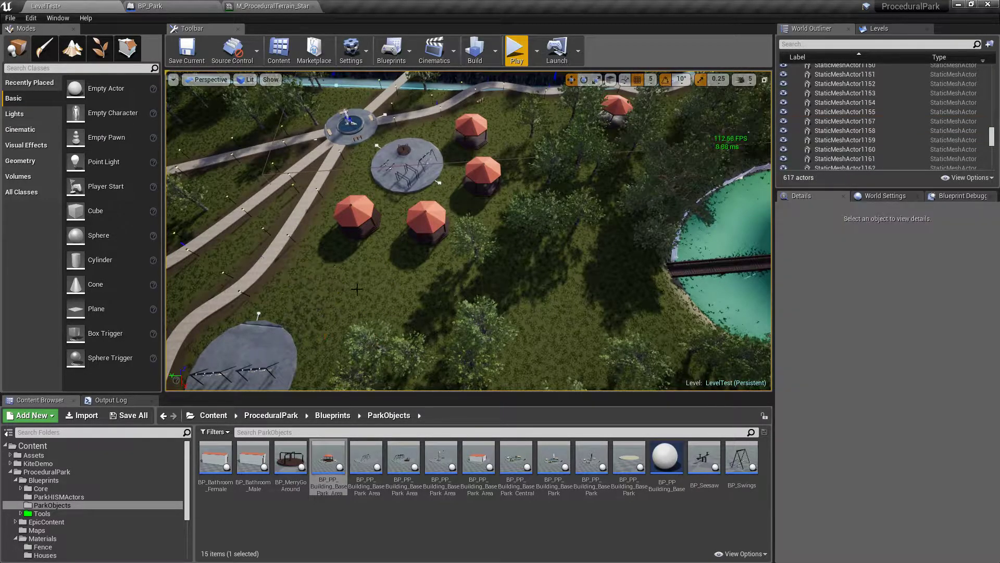
Paint a dirt trail from the paved path to the pond's bridge with the Path landscape layer, a reduced brush size and about 0.38 tool strength
{"action": "right_click_drag", "start_coordinate": [342, 288], "coordinate": [365, 265]}
{"action": "right_click_drag", "start_coordinate": [390, 191], "coordinate": [354, 191]}
{"action": "key", "text": "w"}
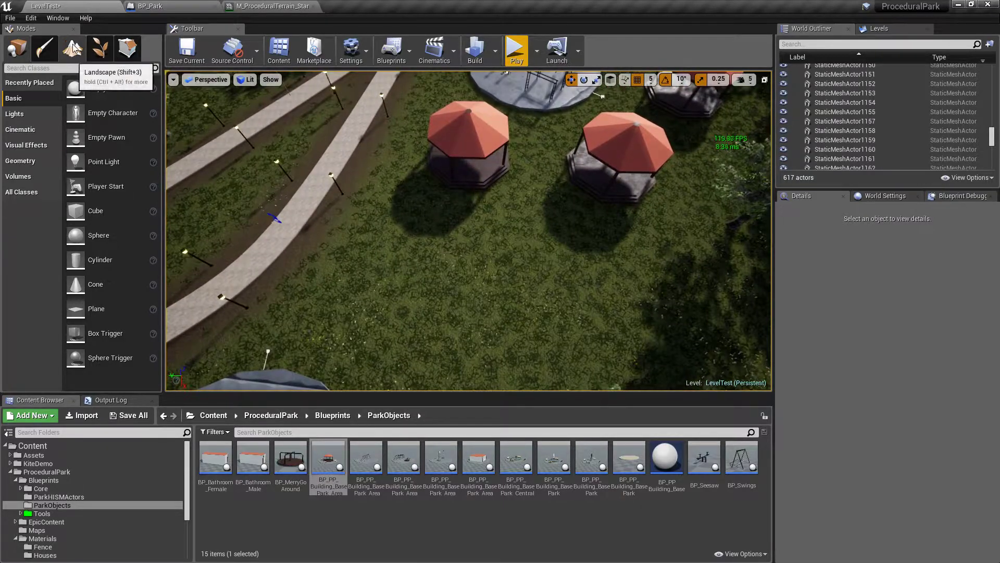
{"action": "left_click", "coordinate": [118, 55]}
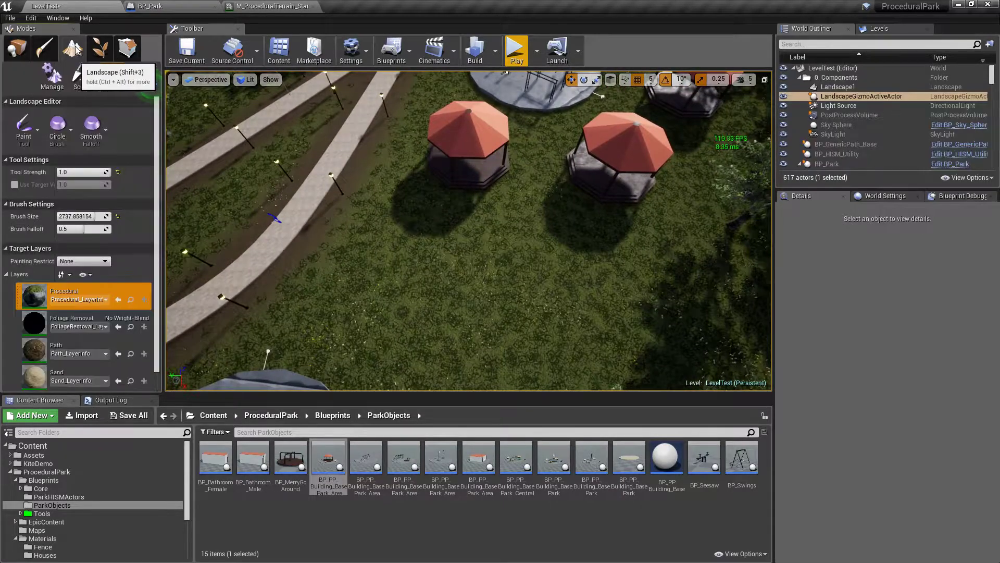
{"action": "left_click", "coordinate": [39, 352]}
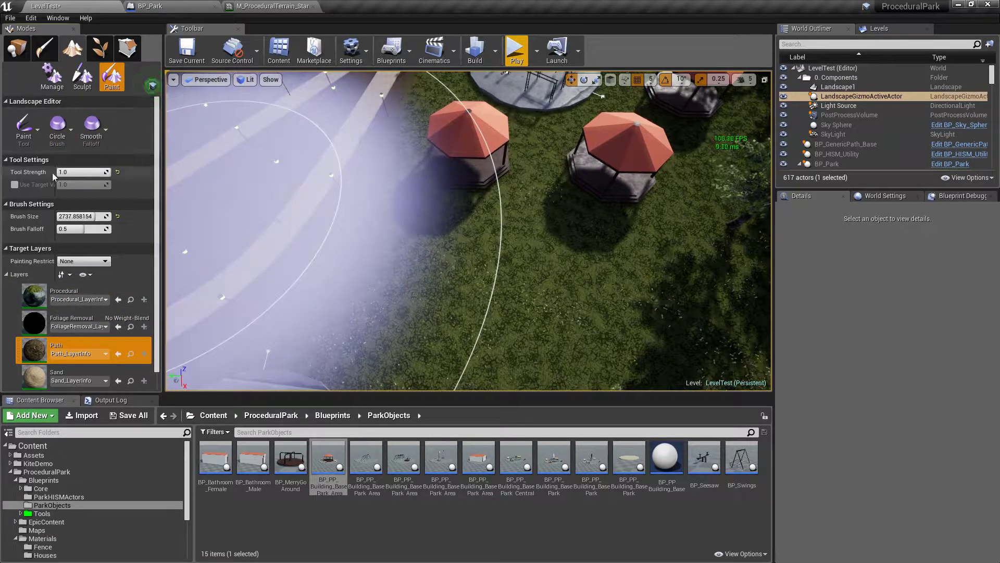
{"action": "left_click_drag", "start_coordinate": [79, 216], "coordinate": [67, 217]}
{"action": "left_click_drag", "start_coordinate": [104, 172], "coordinate": [77, 172]}
{"action": "mouse_move", "coordinate": [368, 285]}
{"action": "right_mouse_down"}
{"action": "mouse_move", "coordinate": [469, 285]}
{"action": "mouse_move", "coordinate": [490, 271]}
{"action": "mouse_move", "coordinate": [469, 229]}
{"action": "mouse_move", "coordinate": [477, 276]}
{"action": "mouse_move", "coordinate": [454, 262]}
{"action": "right_mouse_up"}
{"action": "left_click_drag", "start_coordinate": [70, 215], "coordinate": [62, 216]}
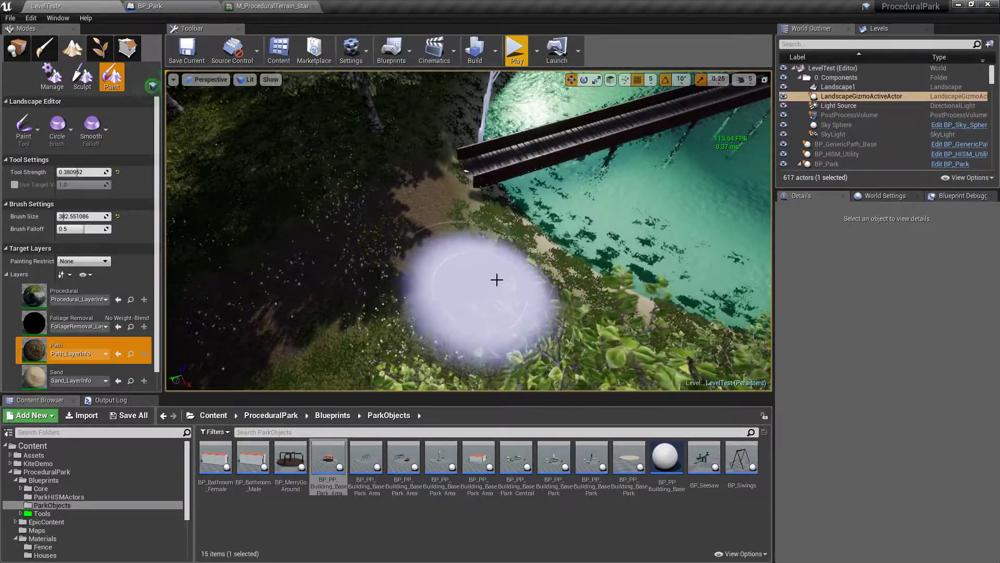
Switch back to placing actors and delete the tree growing in the middle of the painted dirt trail
{"action": "left_click", "coordinate": [17, 48]}
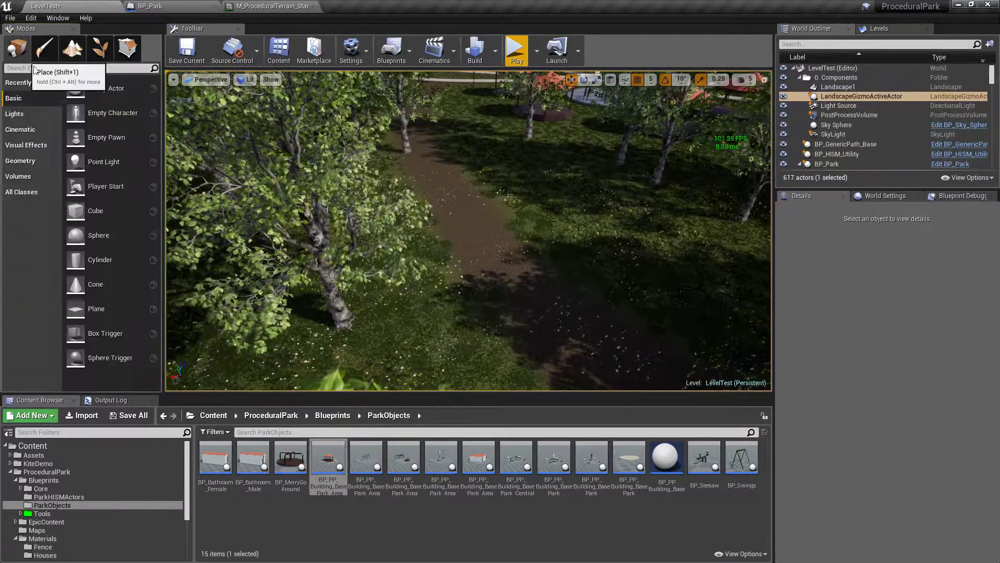
{"action": "left_click", "coordinate": [423, 261]}
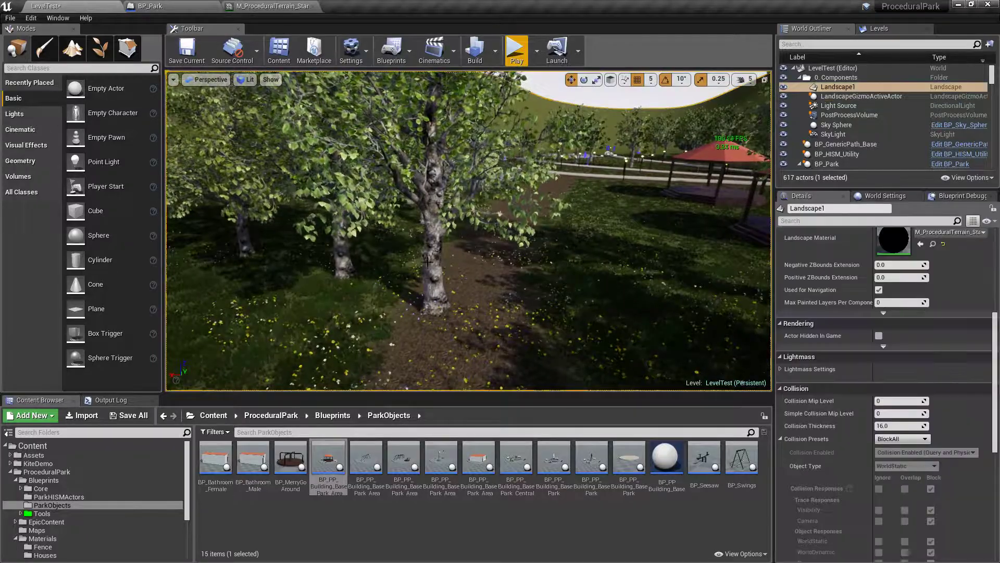
{"action": "key", "text": "Delete"}
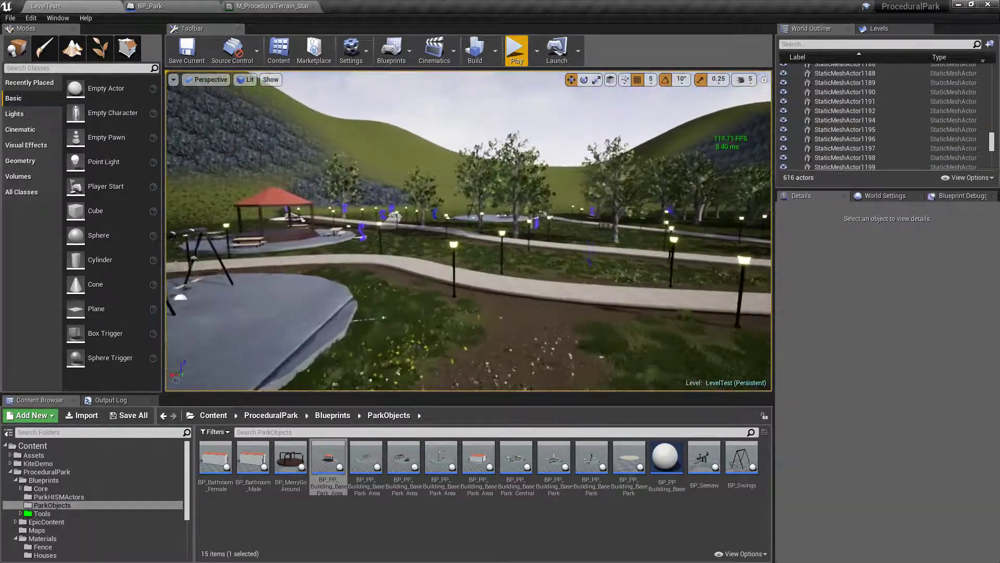
Select BP_HISM_Utility and position it on the dirt trail so its trace area covers the flowers growing there
{"action": "right_click_drag", "start_coordinate": [468, 231], "coordinate": [573, 231]}
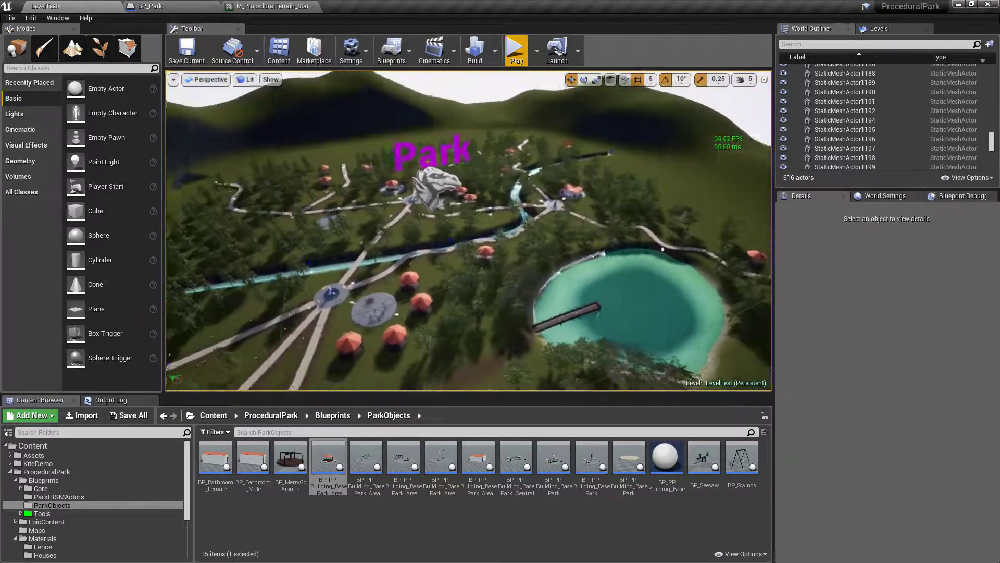
{"action": "left_click", "coordinate": [578, 162]}
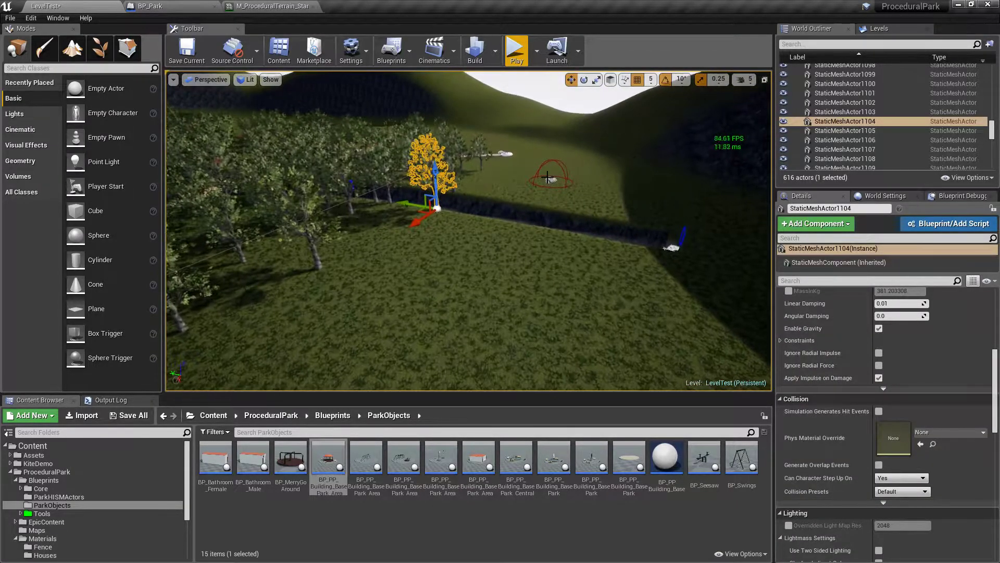
{"action": "left_click", "coordinate": [547, 178]}
{"action": "right_click_drag", "start_coordinate": [547, 177], "coordinate": [640, 165]}
{"action": "key", "text": "s"}
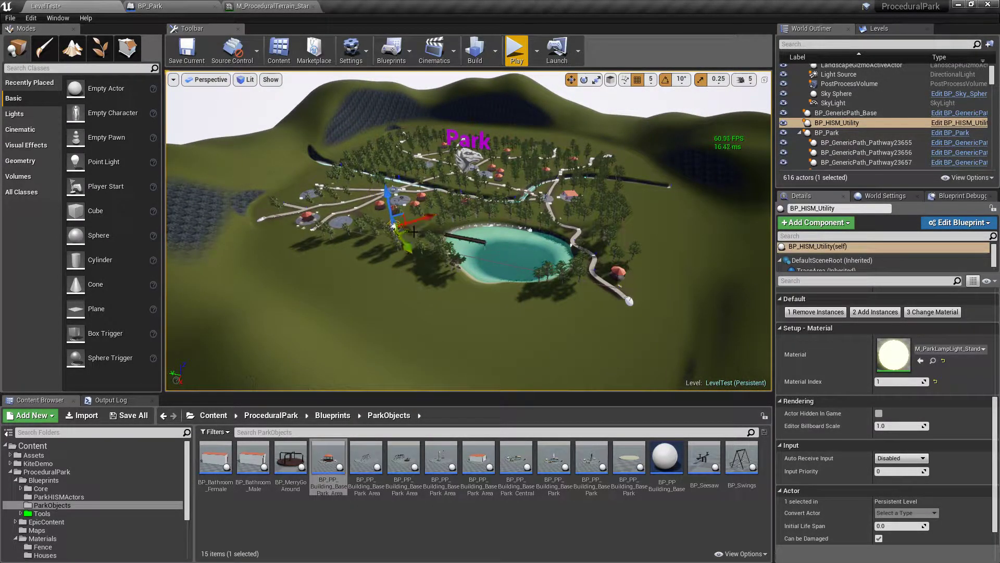
{"action": "key", "text": "f"}
{"action": "key", "text": "d"}
{"action": "right_click_drag", "start_coordinate": [414, 231], "coordinate": [294, 237]}
{"action": "key", "text": "w"}
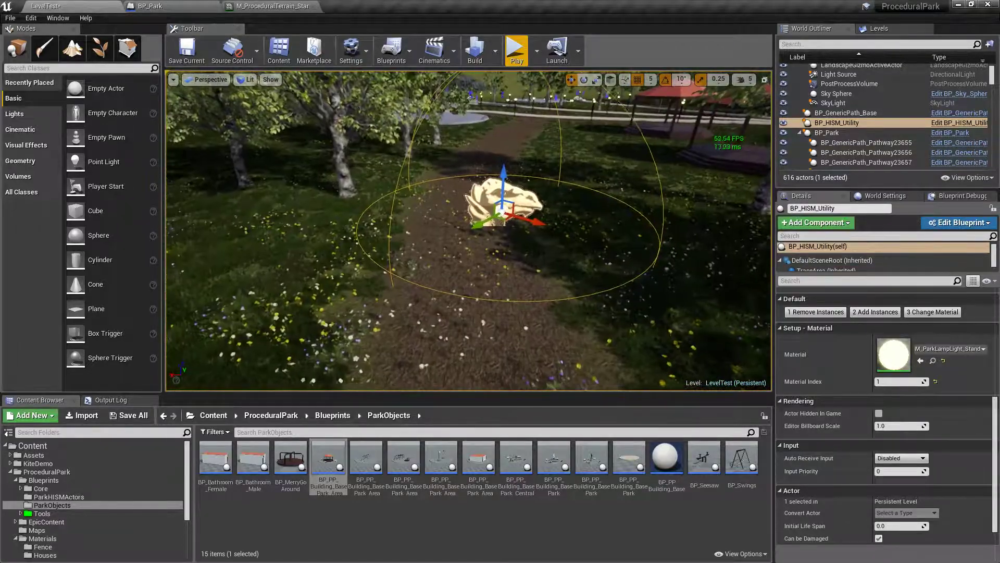
{"action": "left_click_drag", "start_coordinate": [537, 223], "coordinate": [509, 217]}
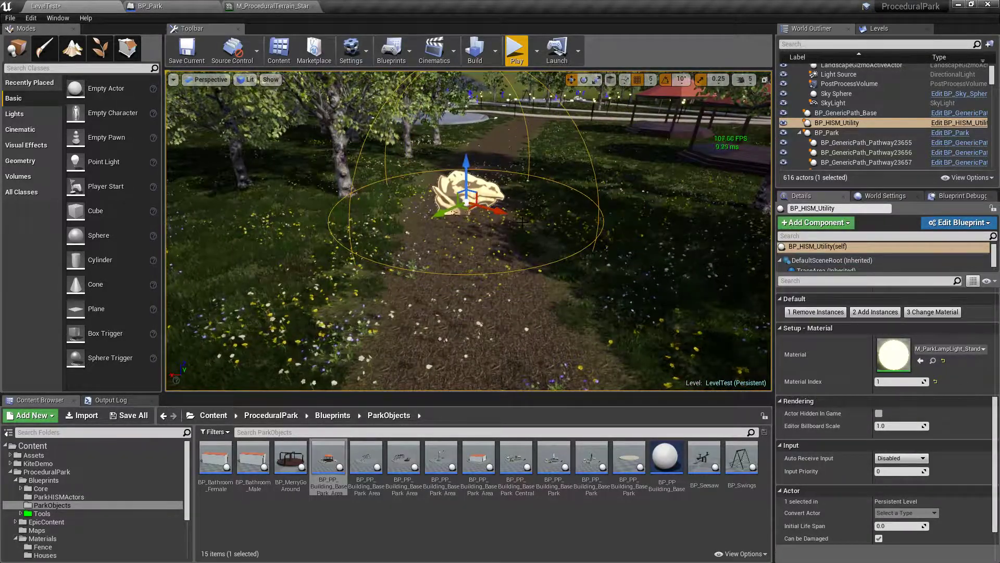
Try removing instances around BP_HISM_Utility, and set its actor reference to BP_PP_Grass2
{"action": "left_click", "coordinate": [818, 312]}
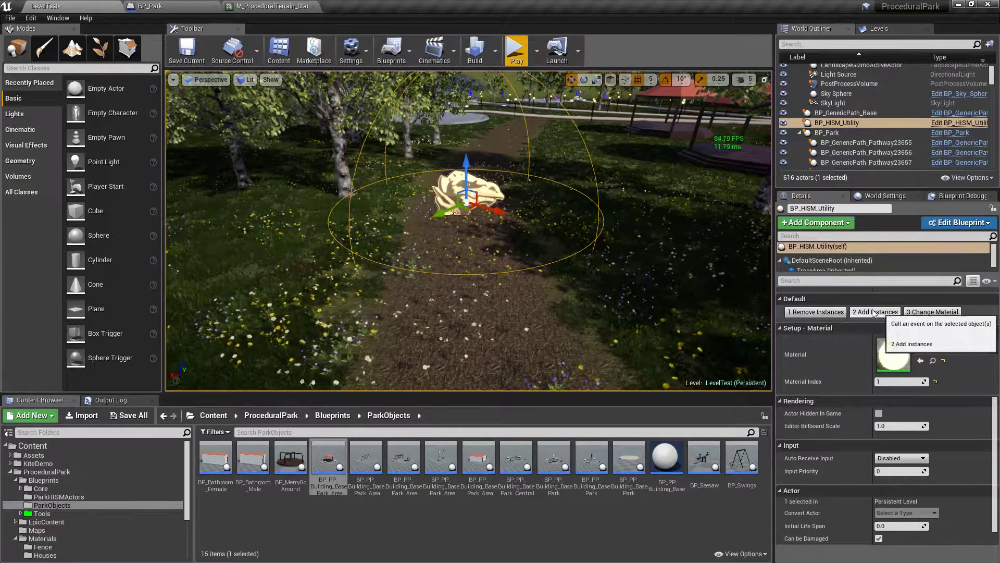
{"action": "scroll", "coordinate": [852, 346], "scroll_direction": "up", "scroll_amount": 1}
{"action": "scroll", "coordinate": [852, 346], "scroll_direction": "up", "scroll_amount": 4}
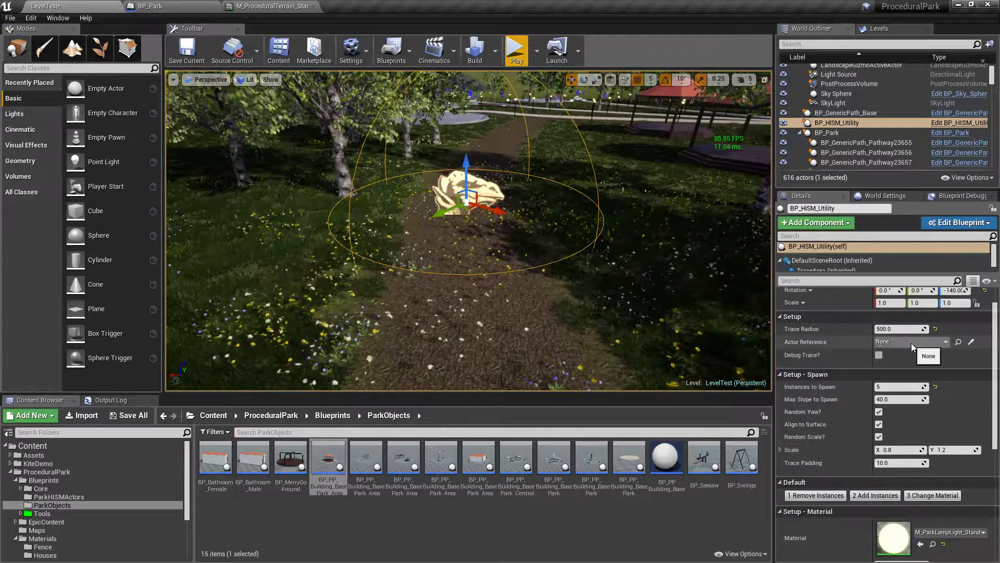
{"action": "left_click", "coordinate": [971, 341]}
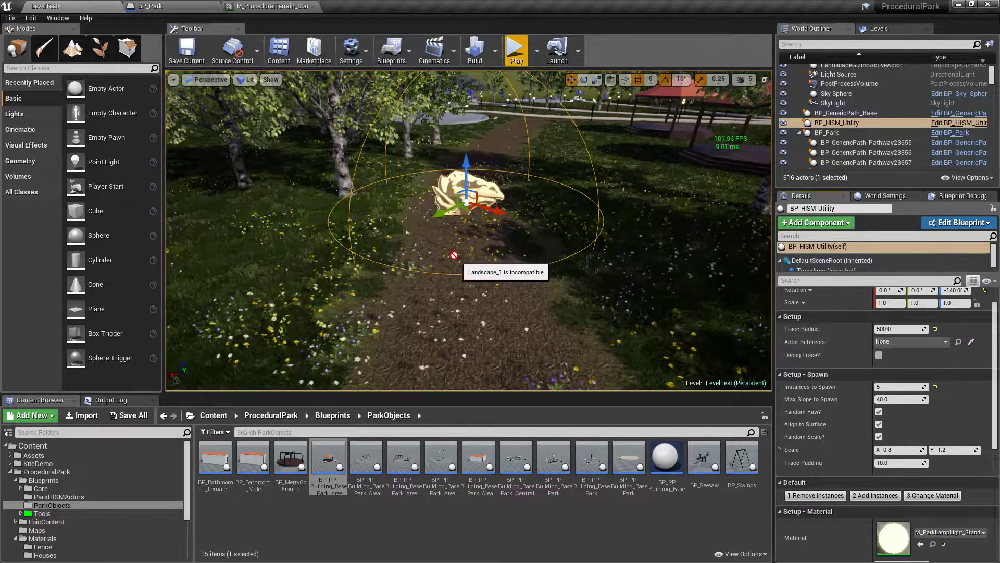
{"action": "left_click", "coordinate": [415, 265]}
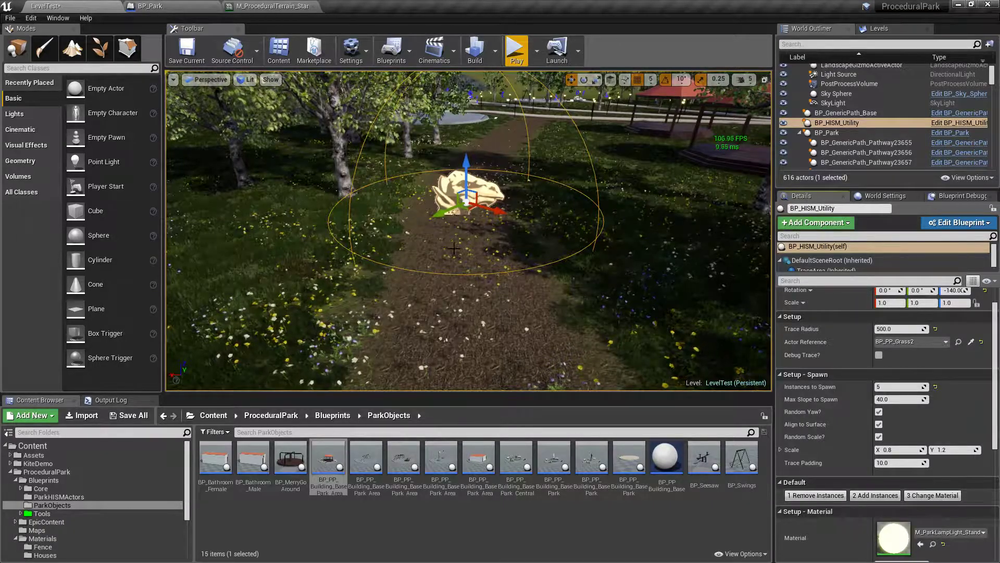
Move BP_HISM_Utility along the dirt trail and remove the BP_PP_Grass2 instances within its trace area
{"action": "left_click_drag", "start_coordinate": [469, 208], "coordinate": [473, 295]}
{"action": "left_click", "coordinate": [826, 499]}
{"action": "right_click_drag", "start_coordinate": [573, 261], "coordinate": [479, 286]}
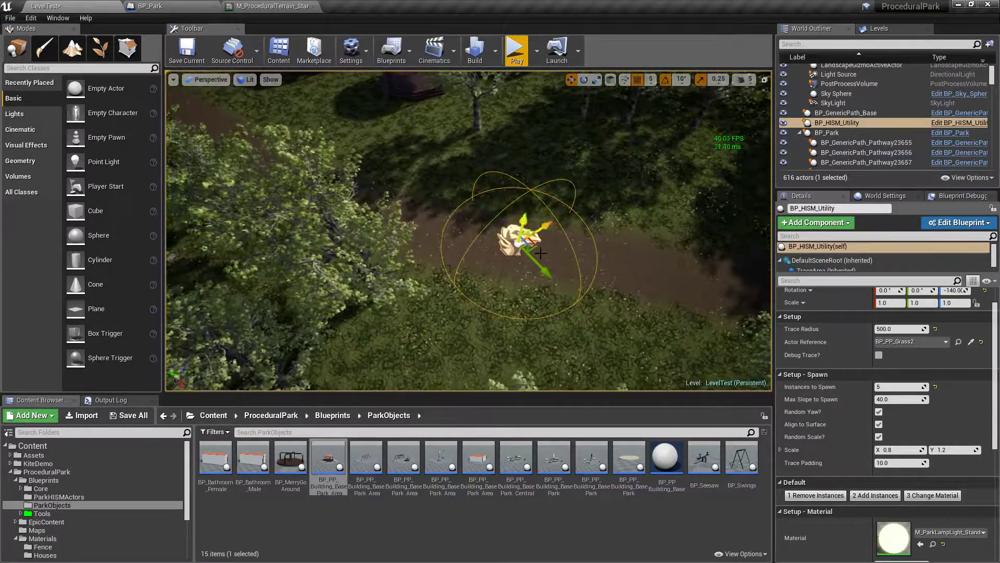
{"action": "left_click_drag", "start_coordinate": [536, 251], "coordinate": [635, 268]}
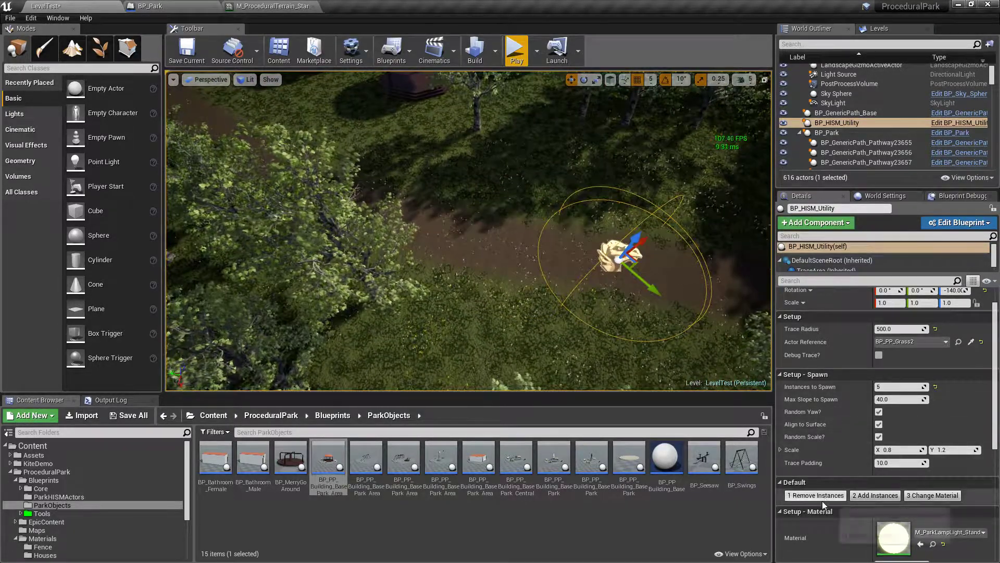
Set the utility's actor reference to BP_PP_Grass3 and remove those instances along the wooded stretch of the trail
{"action": "left_click", "coordinate": [910, 341]}
{"action": "left_click", "coordinate": [885, 236]}
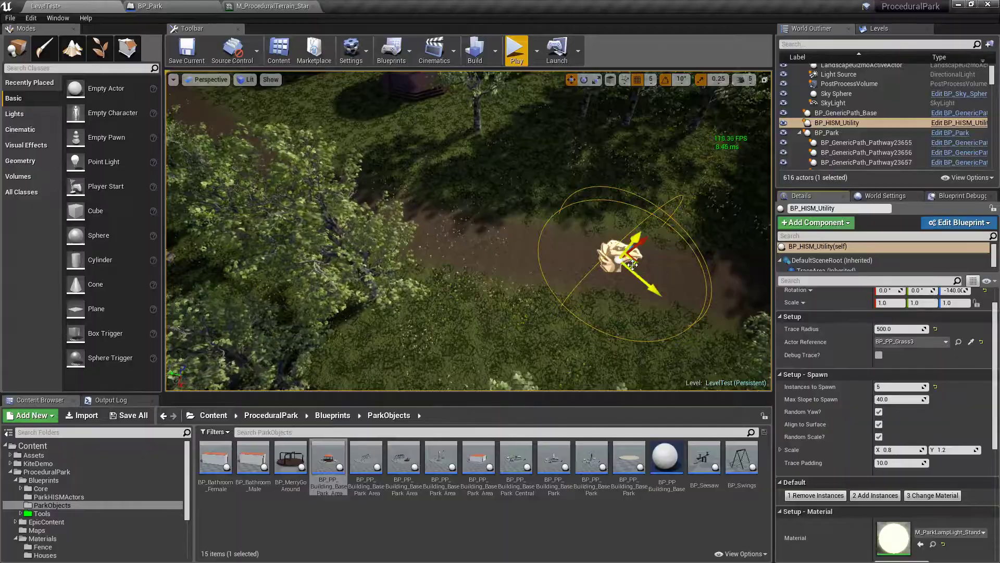
{"action": "right_click_drag", "start_coordinate": [469, 231], "coordinate": [625, 229]}
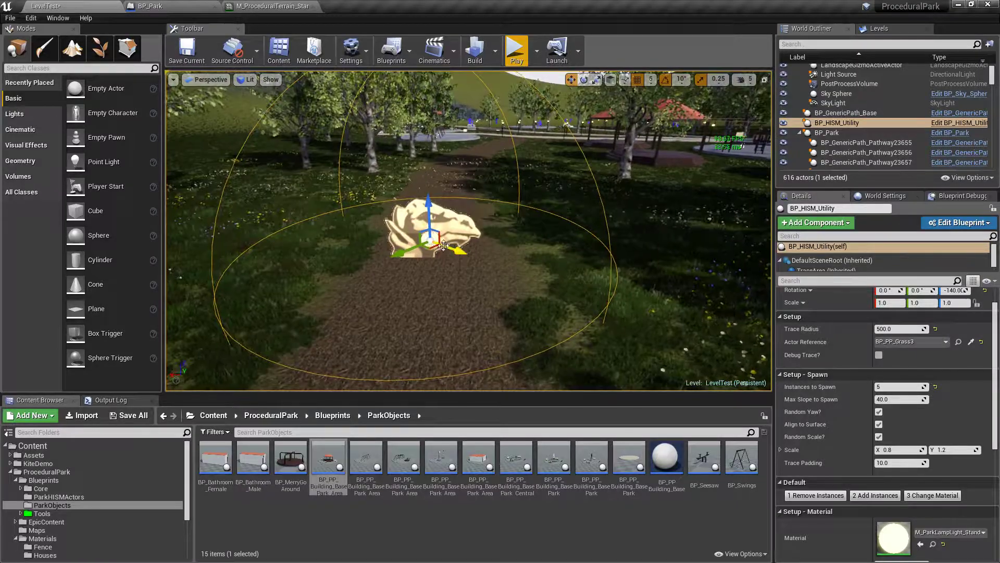
{"action": "left_click", "coordinate": [830, 495]}
{"action": "right_click_drag", "start_coordinate": [480, 263], "coordinate": [480, 287]}
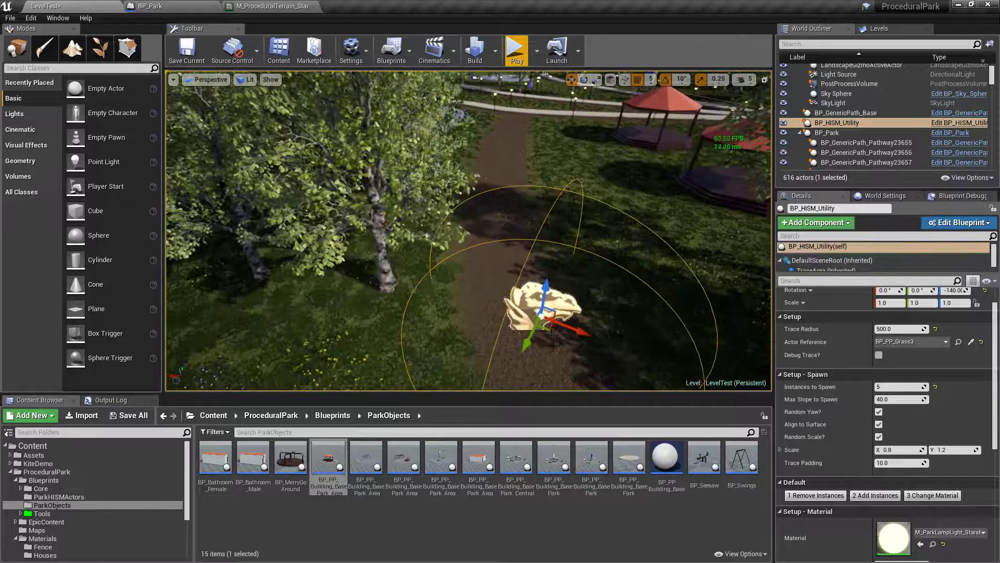
{"action": "left_click", "coordinate": [829, 495]}
{"action": "right_click_drag", "start_coordinate": [495, 312], "coordinate": [503, 438]}
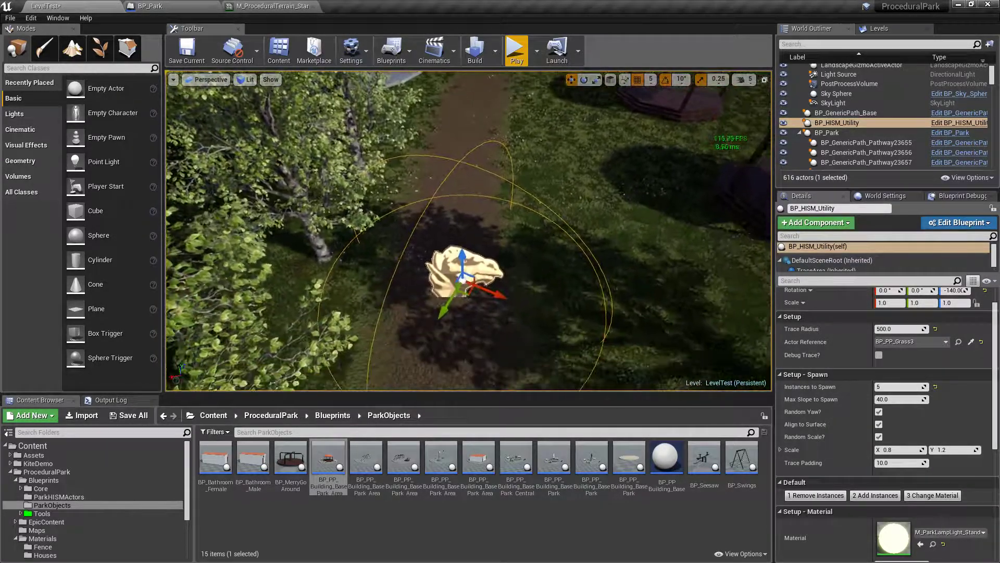
Remove the BP_PP_Grass3 instances along the trail's stretch past the gazebos up to the paved path
{"action": "left_click", "coordinate": [826, 496]}
{"action": "right_click_drag", "start_coordinate": [496, 261], "coordinate": [503, 203]}
{"action": "left_click_drag", "start_coordinate": [429, 358], "coordinate": [429, 313]}
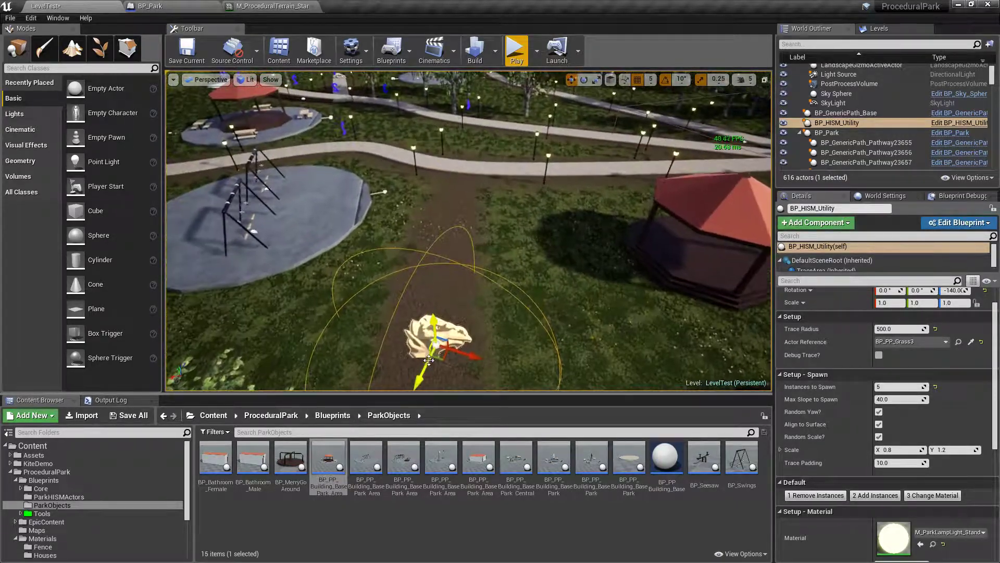
{"action": "left_click", "coordinate": [826, 495]}
{"action": "right_click_drag", "start_coordinate": [573, 261], "coordinate": [651, 282]}
{"action": "right_click_drag", "start_coordinate": [332, 246], "coordinate": [371, 253]}
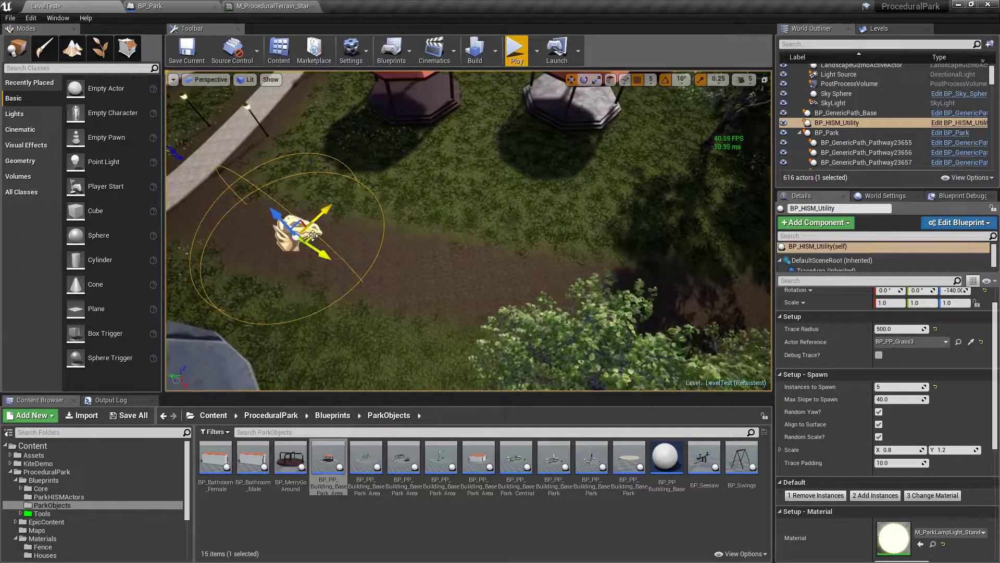
Remove the BP_PP_Grass3 instances at the trail's pond end, and set the utility's actor reference back to BP_PP_Grass2
{"action": "right_click_drag", "start_coordinate": [621, 237], "coordinate": [732, 229]}
{"action": "left_click_drag", "start_coordinate": [560, 171], "coordinate": [594, 92]}
{"action": "right_click_drag", "start_coordinate": [468, 231], "coordinate": [490, 172]}
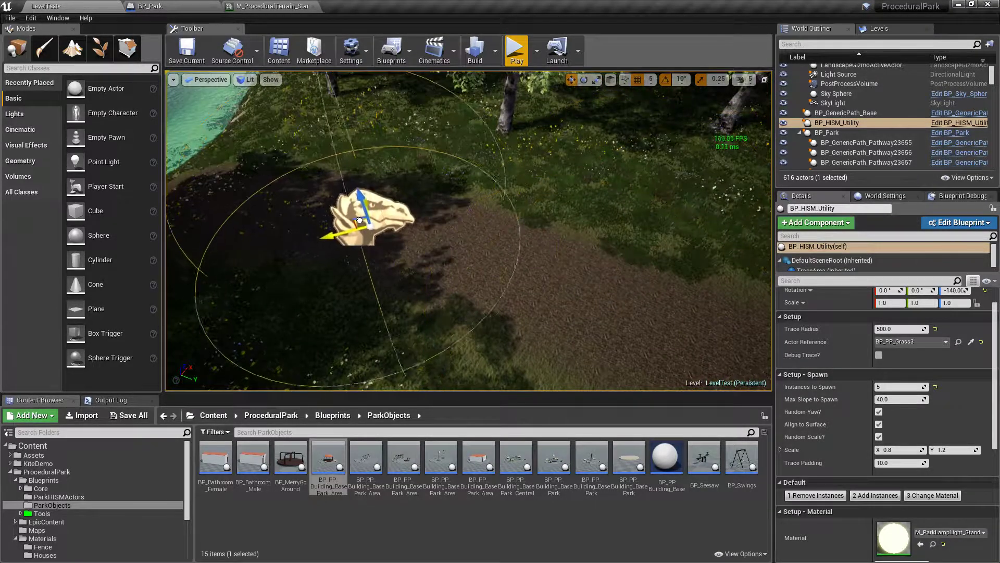
{"action": "left_click", "coordinate": [813, 495]}
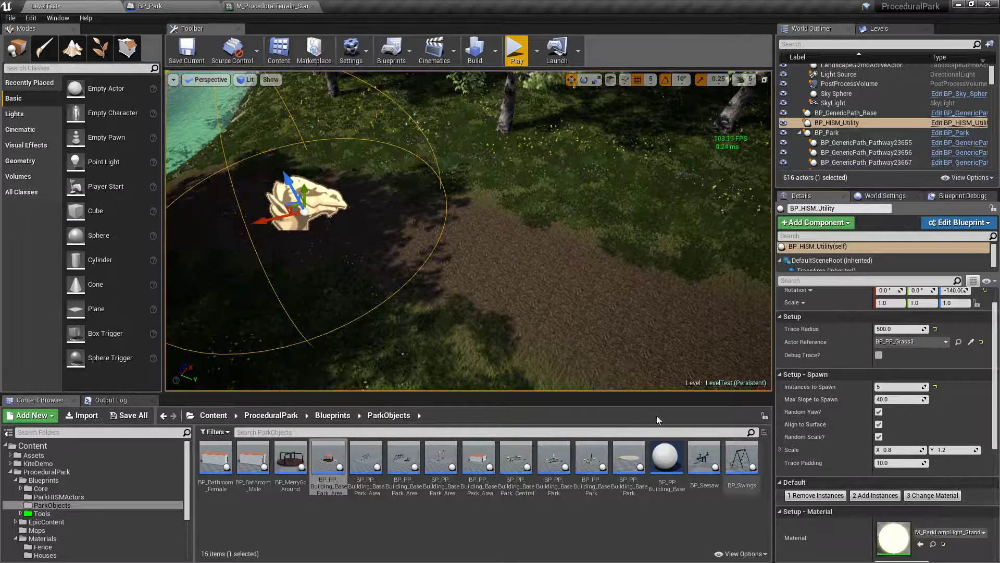
{"action": "right_click_drag", "start_coordinate": [573, 271], "coordinate": [490, 245]}
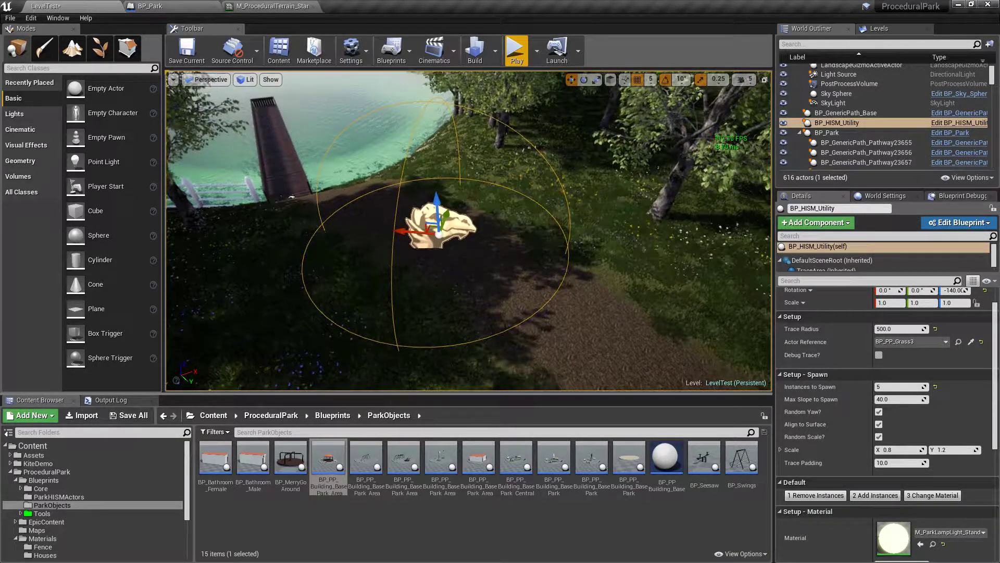
{"action": "left_click", "coordinate": [909, 342]}
{"action": "left_click", "coordinate": [881, 228]}
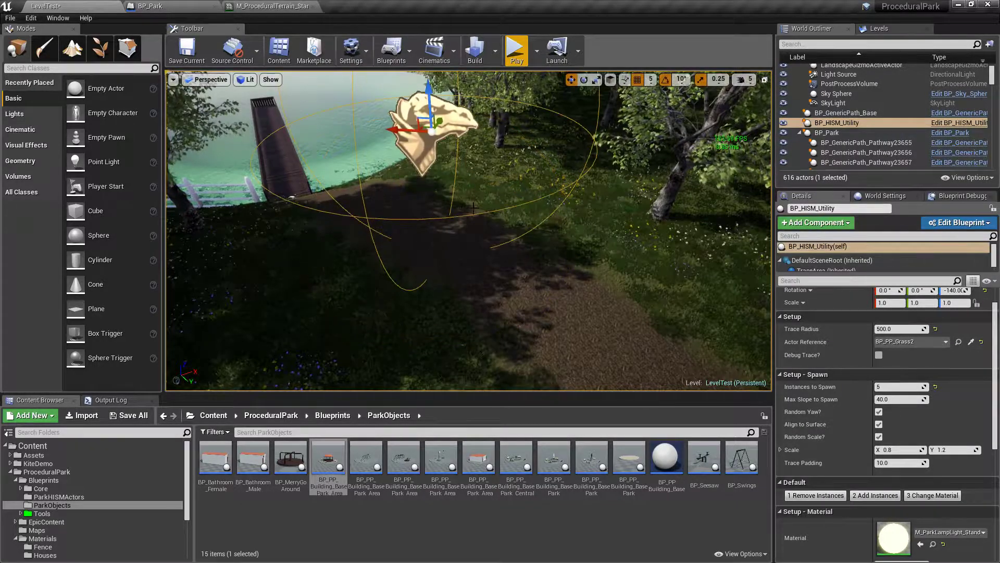
Play the level, run the character along the dirt trail and out onto the pond's walkway, and stop playing
{"action": "right_click_drag", "start_coordinate": [463, 199], "coordinate": [693, 151]}
{"action": "right_click_drag", "start_coordinate": [468, 229], "coordinate": [443, 263]}
{"action": "key", "text": "w"}
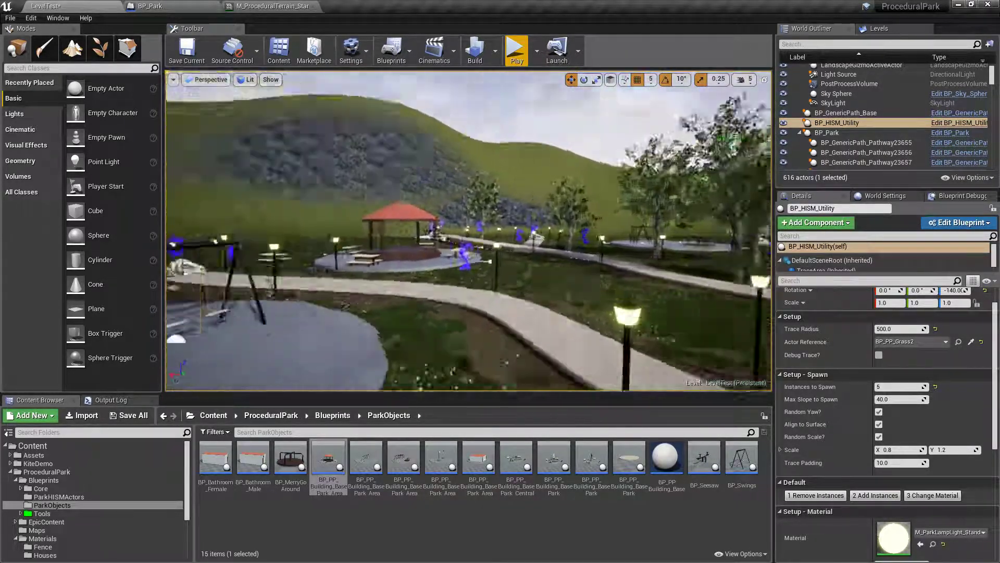
{"action": "left_click", "coordinate": [515, 50]}
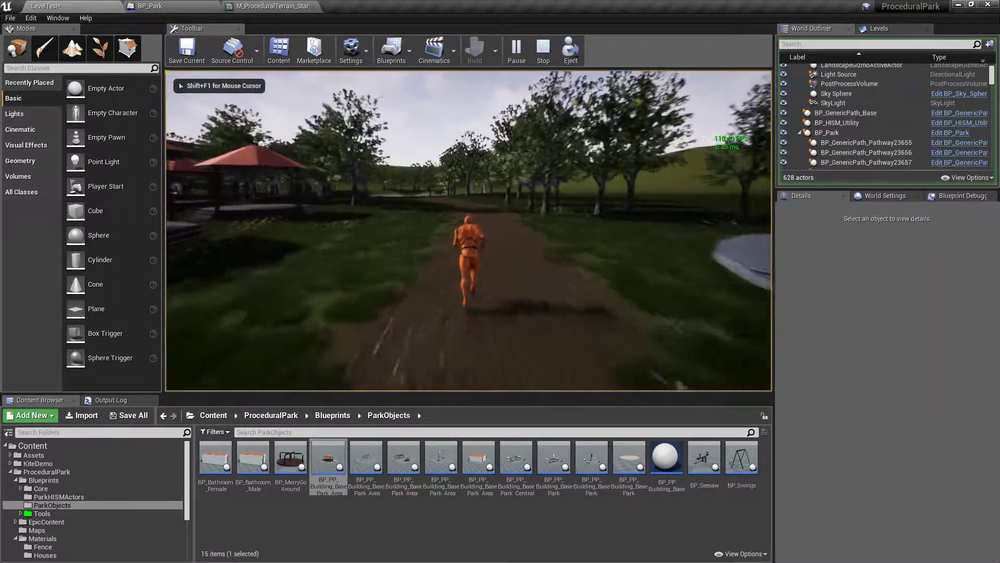
{"action": "key", "text": "w"}
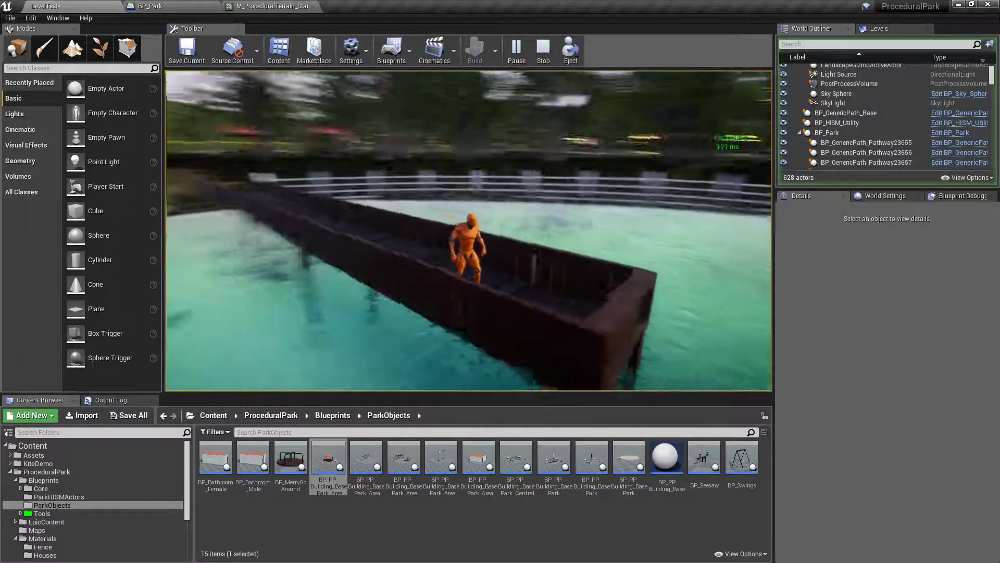
{"action": "key", "text": "Escape"}
Reshape BP_WaterWalkway into a winding S-curve over the pond by moving its spline points, and extend its outer end farther across the water
{"action": "left_click", "coordinate": [520, 285]}
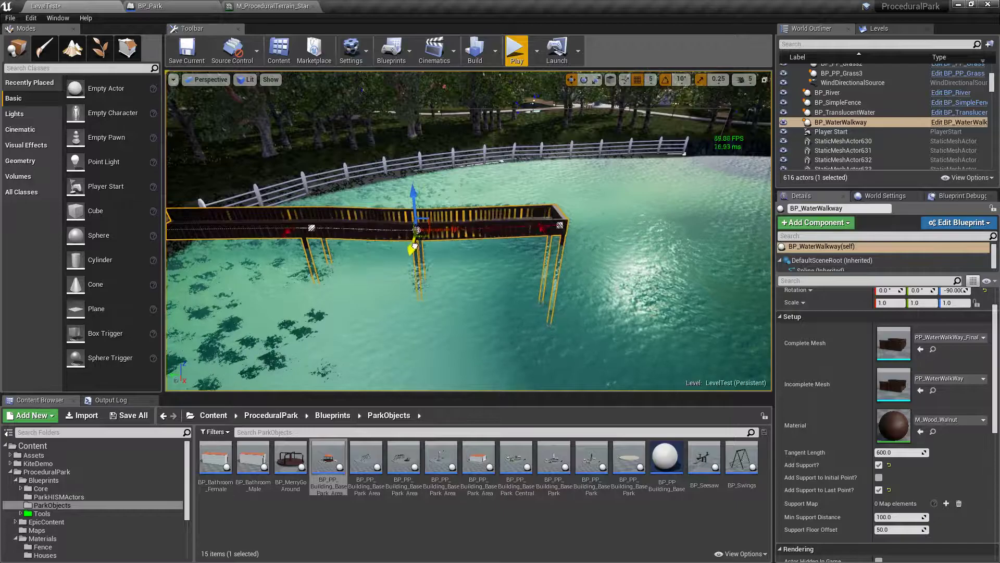
{"action": "right_click_drag", "start_coordinate": [469, 178], "coordinate": [334, 229]}
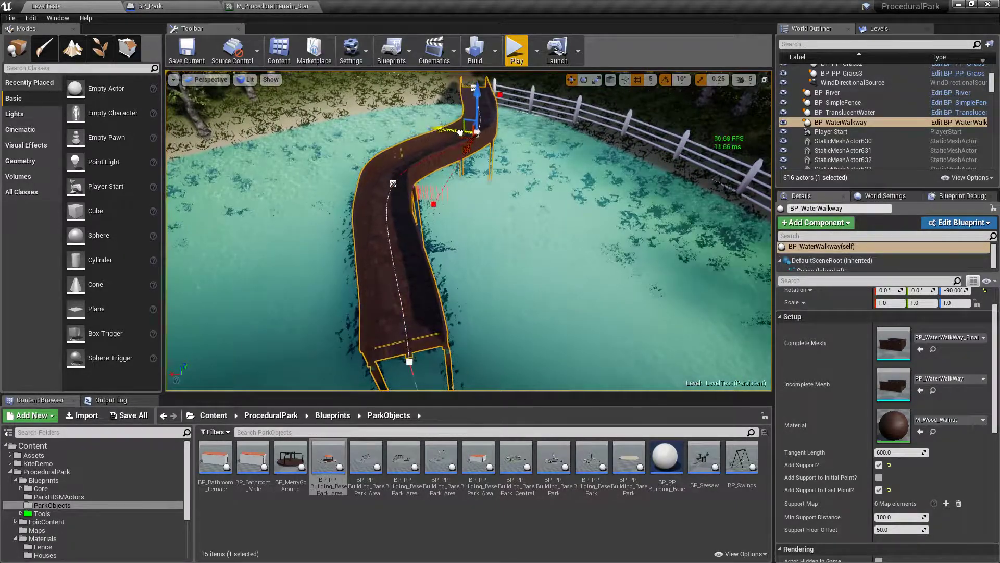
{"action": "left_click_drag", "start_coordinate": [469, 230], "coordinate": [651, 231], "text": "alt"}
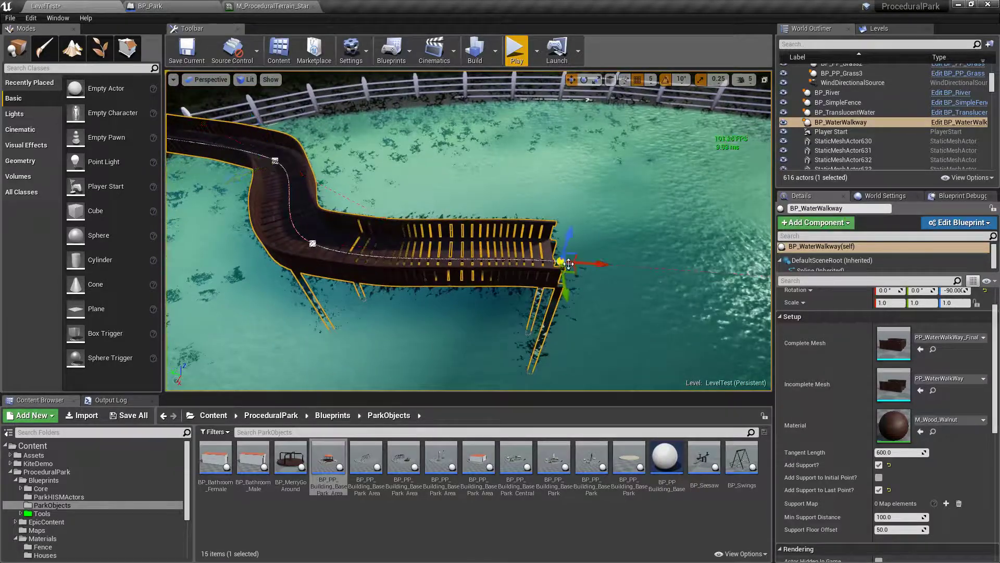
{"action": "left_click_drag", "start_coordinate": [719, 276], "coordinate": [808, 281]}
{"action": "right_click_drag", "start_coordinate": [750, 276], "coordinate": [229, 219]}
Play the level, run the character along the reshaped walkway to its far end over the pond, and stop playing
{"action": "left_click", "coordinate": [509, 49]}
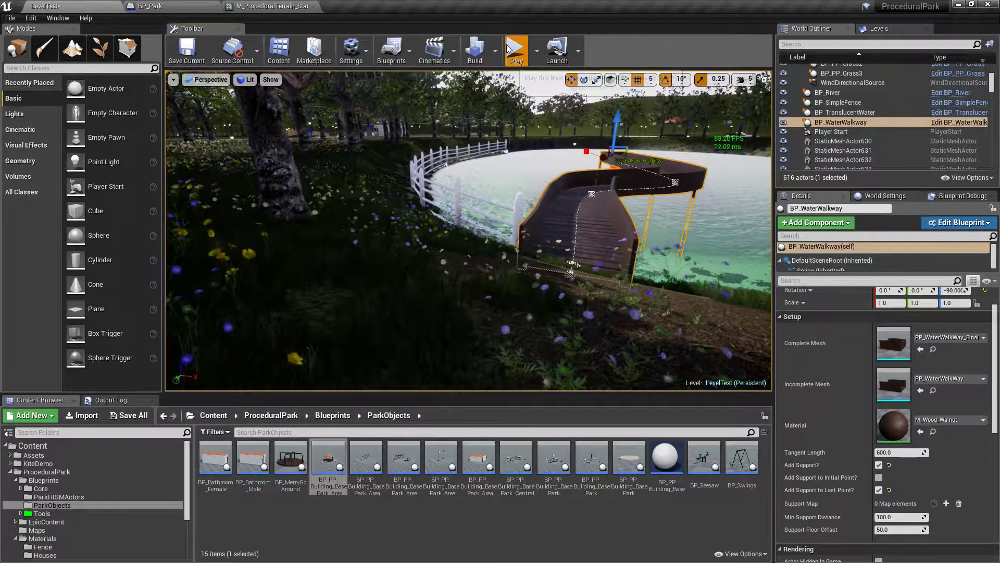
{"action": "left_click", "coordinate": [516, 50]}
{"action": "key", "text": "w"}
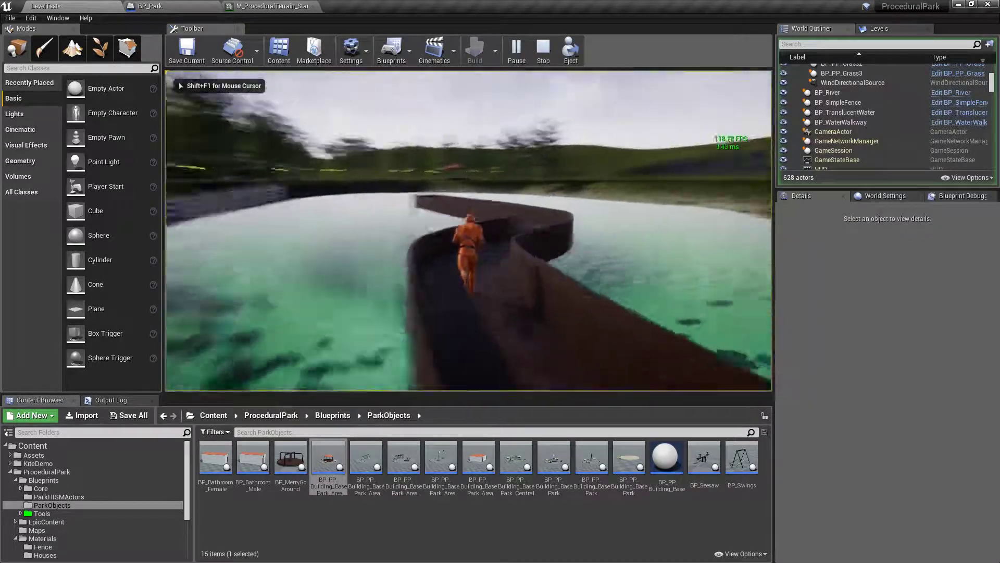
{"action": "key", "text": "w"}
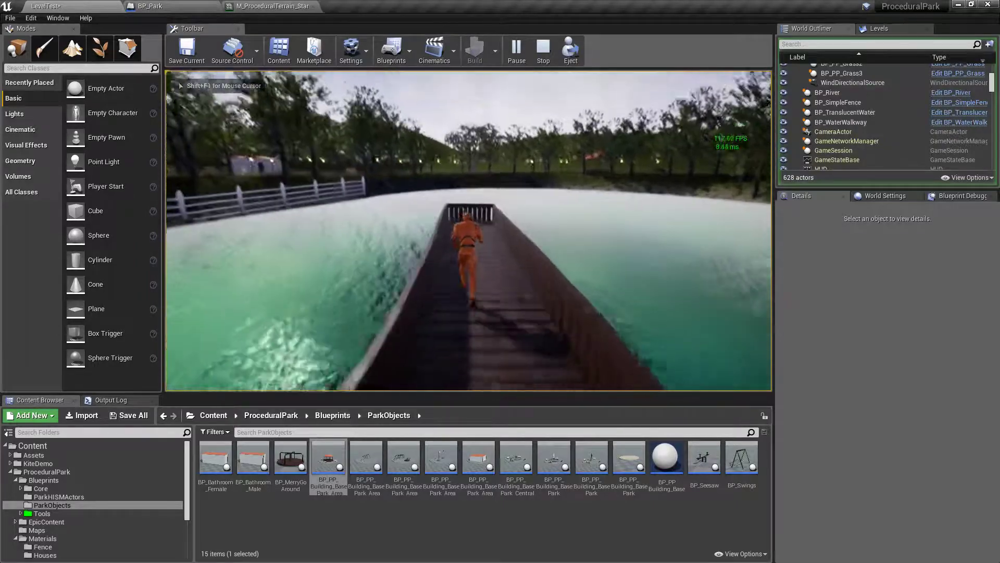
{"action": "key", "text": "w"}
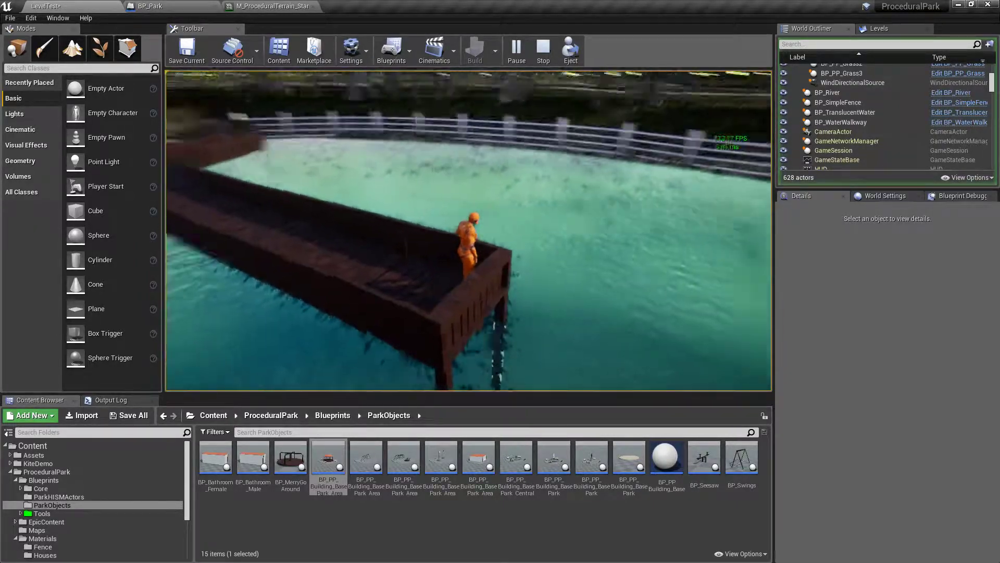
{"action": "key", "text": "Escape"}
Convert BP_Park's props and foliage actors to HISM instances with 2a Props A->HISM and 2b Foliage A->HISM, and collapse BP_Park in the outliner
{"action": "key", "text": "s"}
{"action": "mouse_move", "coordinate": [560, 142]}
{"action": "right_mouse_down"}
{"action": "mouse_move", "coordinate": [527, 130]}
{"action": "mouse_move", "coordinate": [573, 172]}
{"action": "mouse_move", "coordinate": [560, 142]}
{"action": "right_mouse_up"}
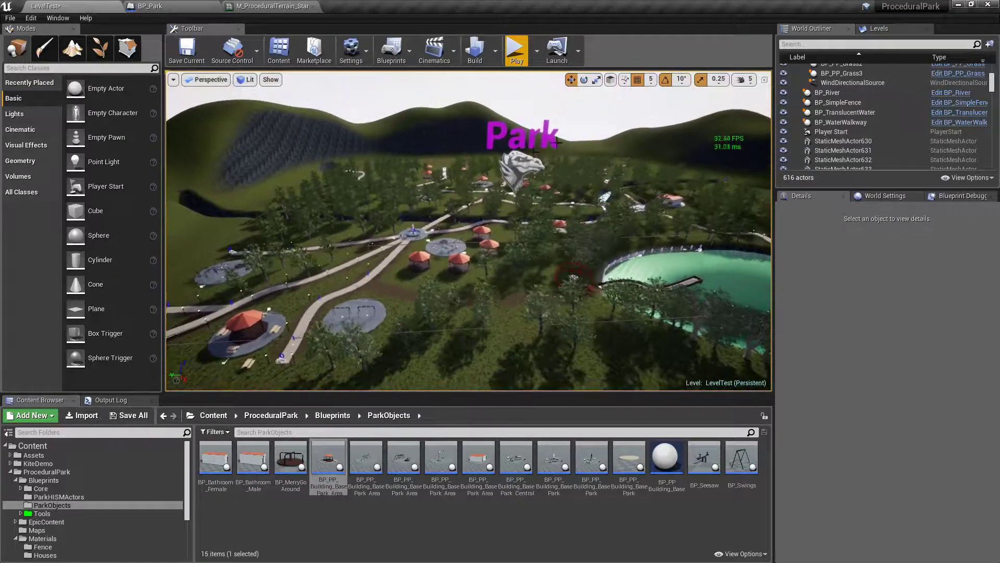
{"action": "left_click", "coordinate": [560, 142]}
{"action": "scroll", "coordinate": [848, 491], "scroll_direction": "down", "scroll_amount": 2}
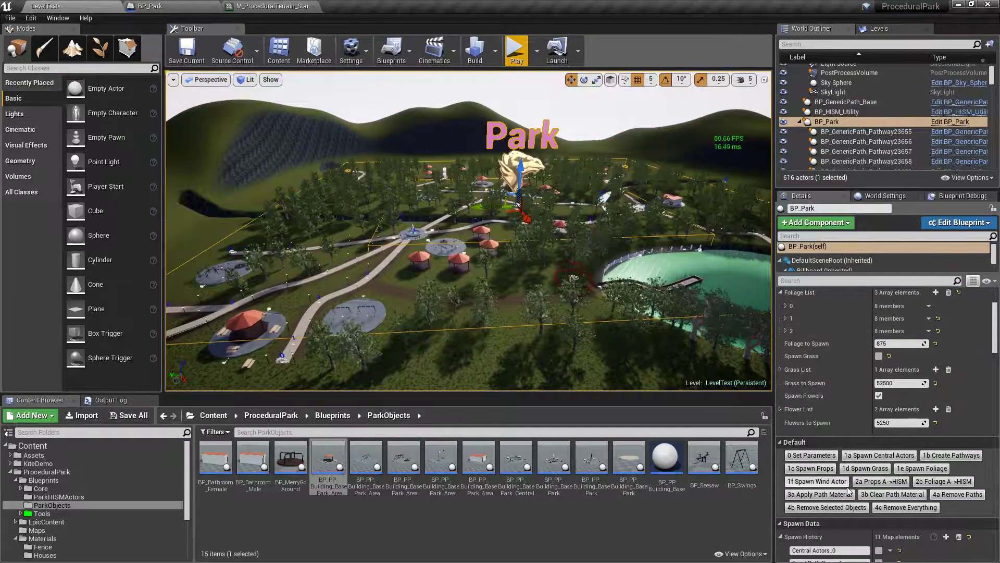
{"action": "left_click", "coordinate": [886, 482]}
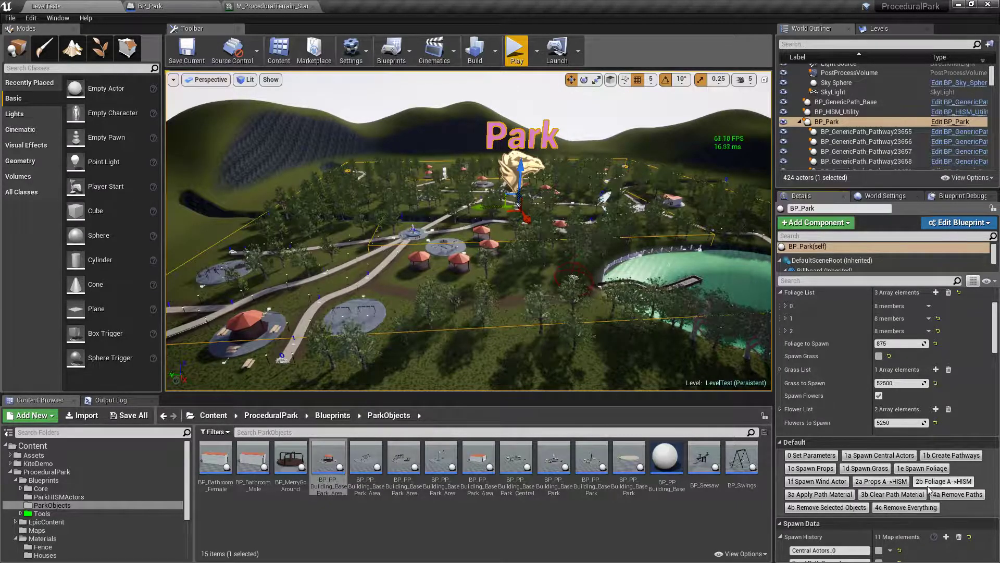
{"action": "left_click", "coordinate": [953, 482]}
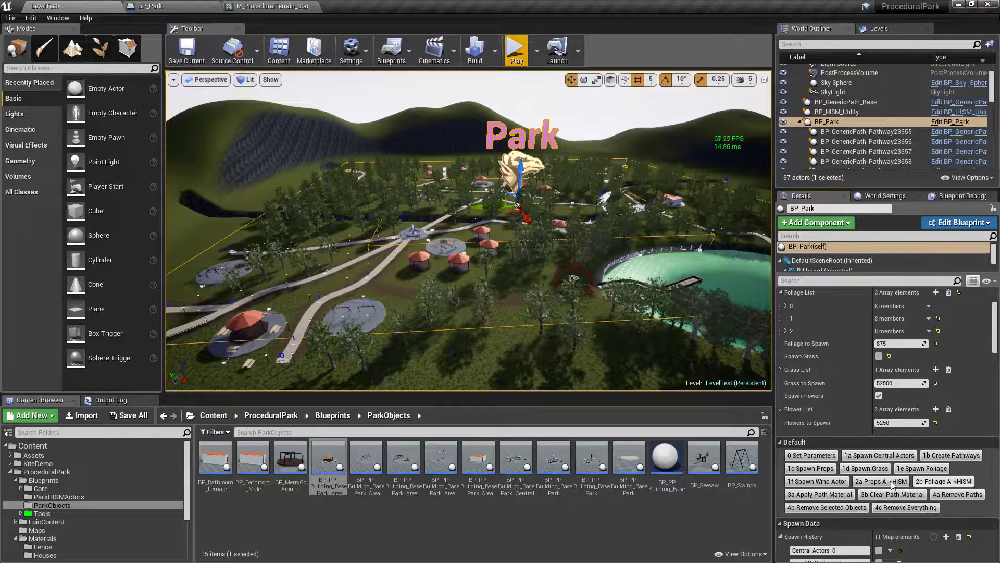
{"action": "left_click", "coordinate": [800, 121]}
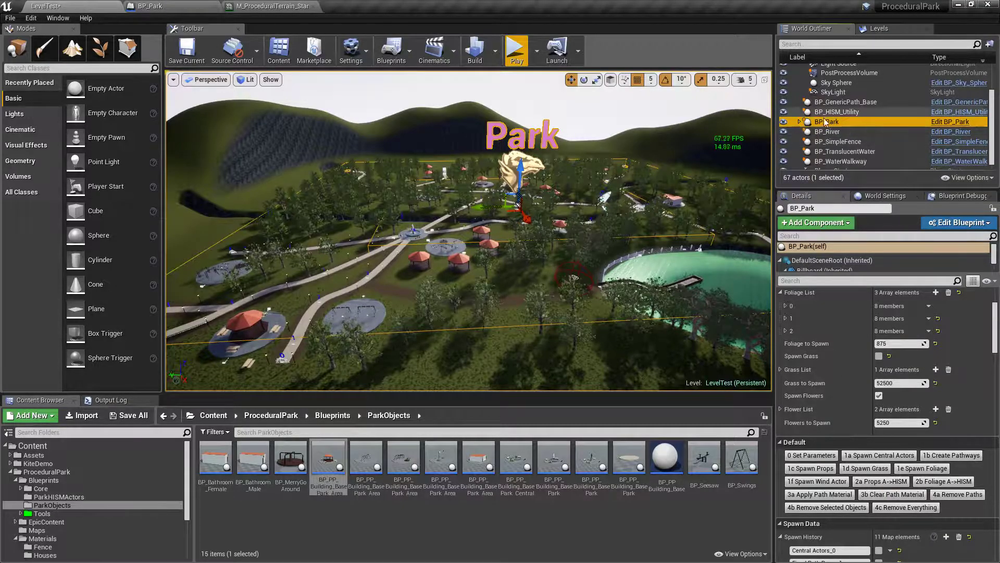
Play the converted park full screen, run the character across the grass beside the raised paved path, and stop playing
{"action": "key", "text": "a"}
{"action": "right_click_drag", "start_coordinate": [469, 224], "coordinate": [529, 196]}
{"action": "key", "text": "w"}
{"action": "left_click", "coordinate": [517, 52]}
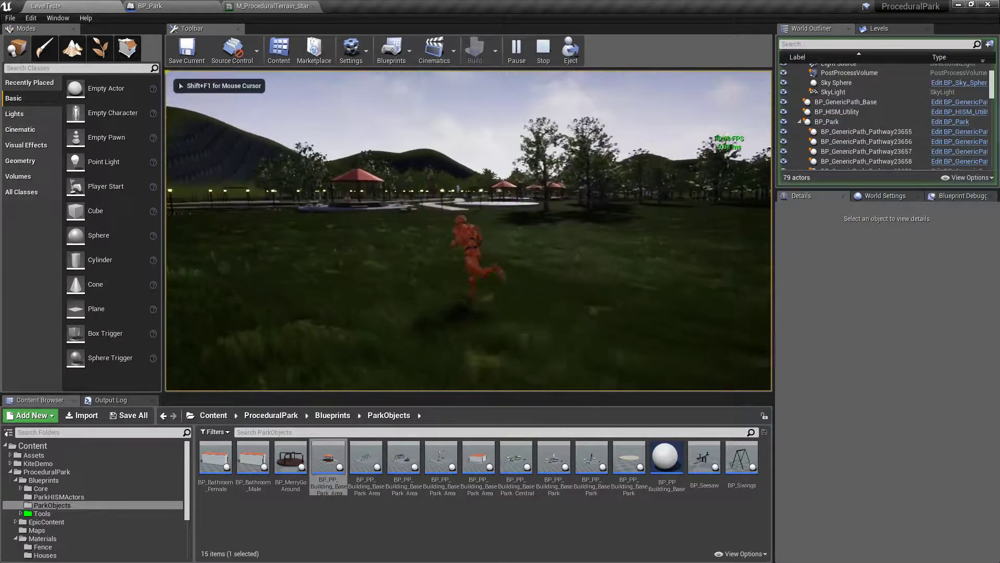
{"action": "key", "text": "F11"}
{"action": "key", "text": "w"}
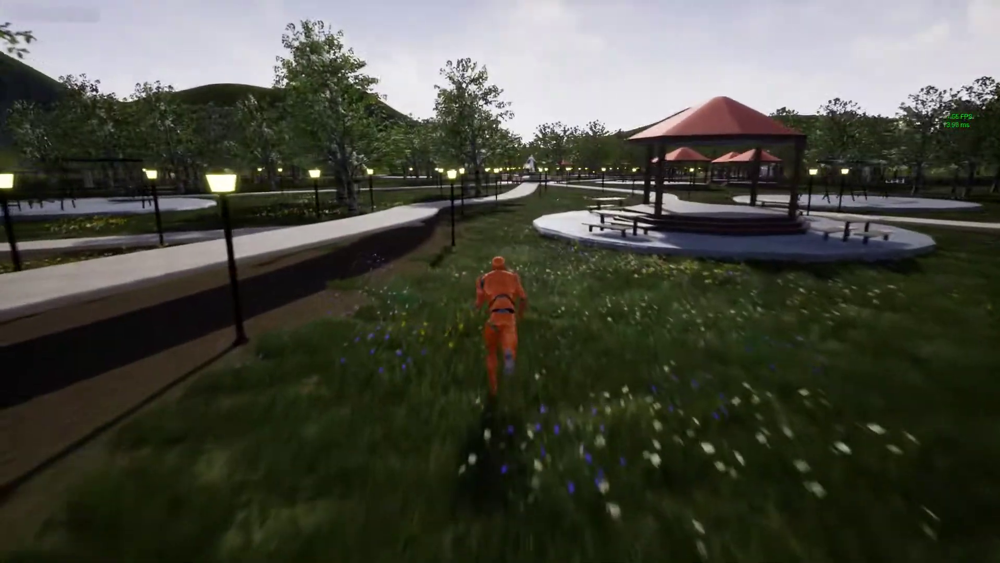
{"action": "key", "text": "Escape"}
Adjust the spline point near the open end of the raised paved pathway so that the path rests on the ground
{"action": "left_click", "coordinate": [365, 230]}
{"action": "right_click_drag", "start_coordinate": [365, 229], "coordinate": [255, 230]}
{"action": "left_click", "coordinate": [404, 301]}
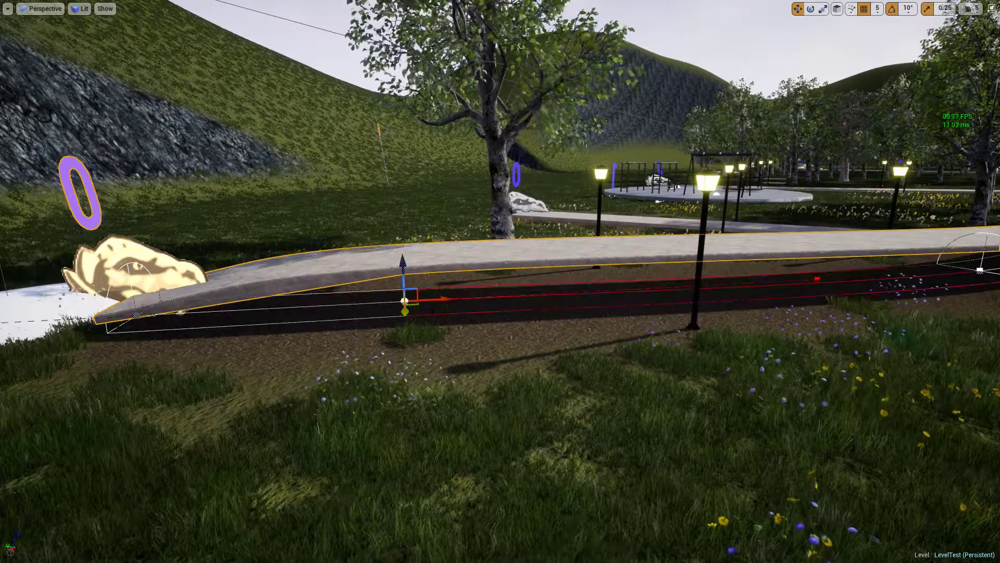
{"action": "left_click_drag", "start_coordinate": [439, 297], "coordinate": [442, 299]}
{"action": "key", "text": "F11"}
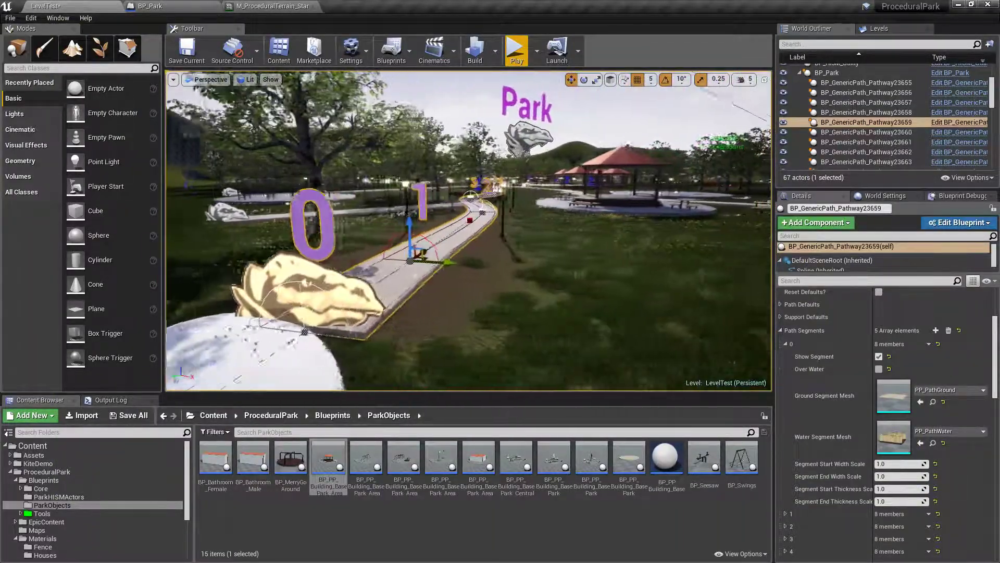
Play the level full screen and run the character along the adjusted paved path and around the statue fountain plaza
{"action": "key", "text": "F11"}
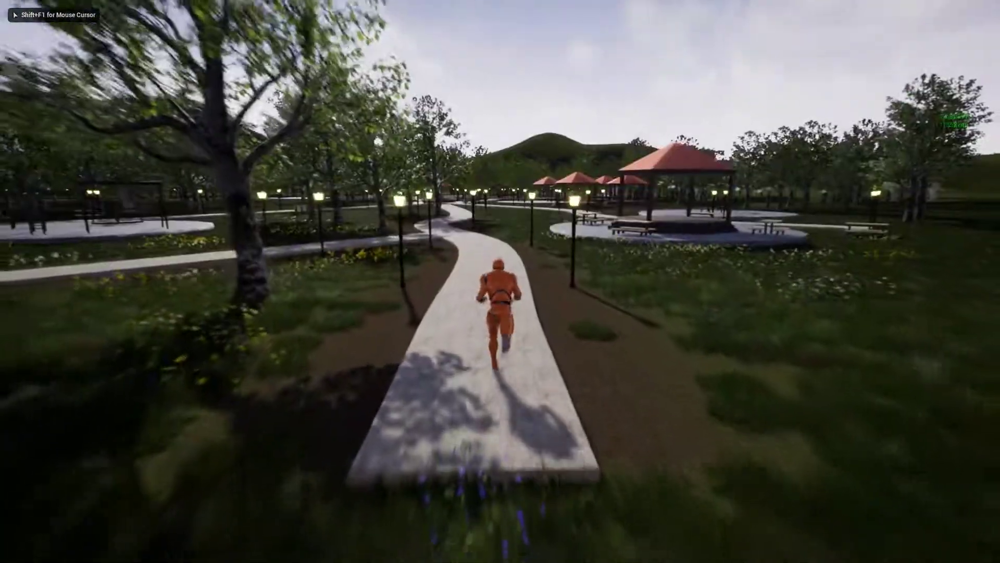
{"action": "key", "text": "w"}
{"action": "key", "text": "w"}
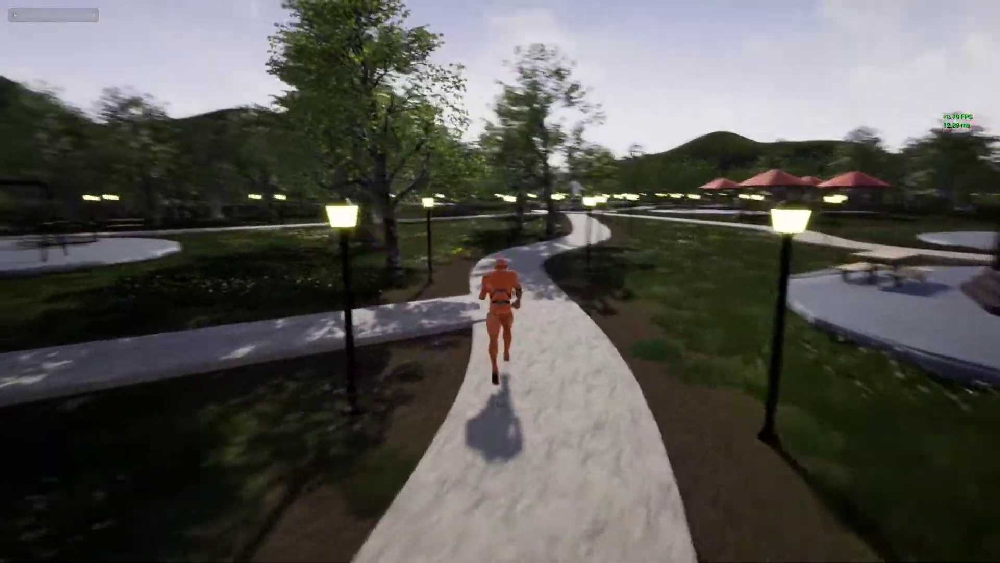
{"action": "key", "text": "w"}
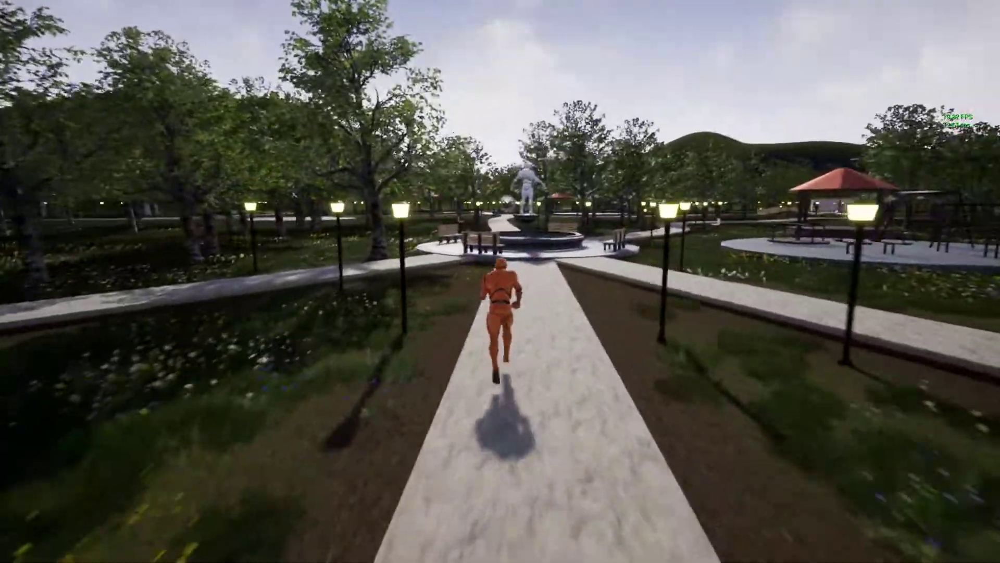
{"action": "key", "text": "w"}
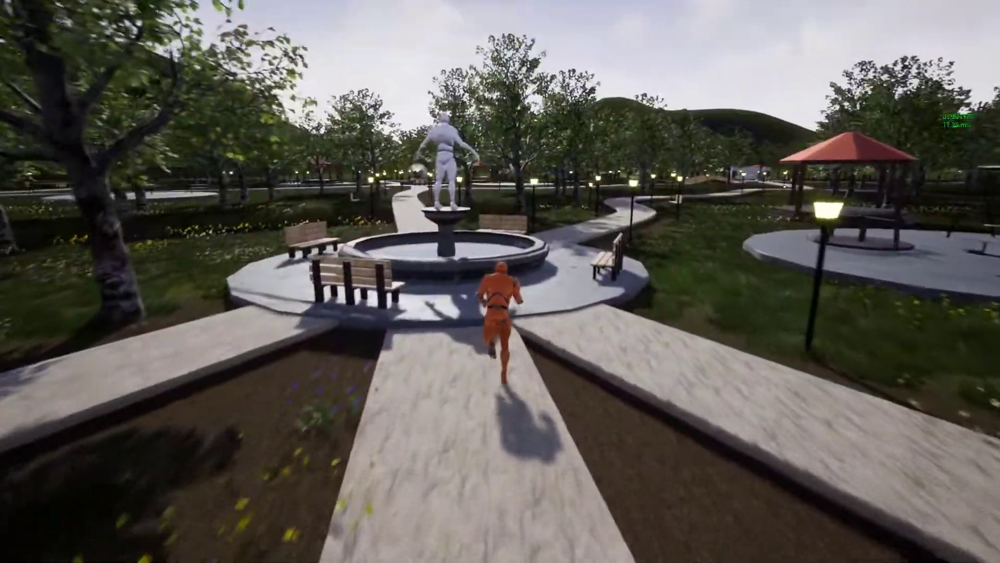
{"action": "key", "text": "w"}
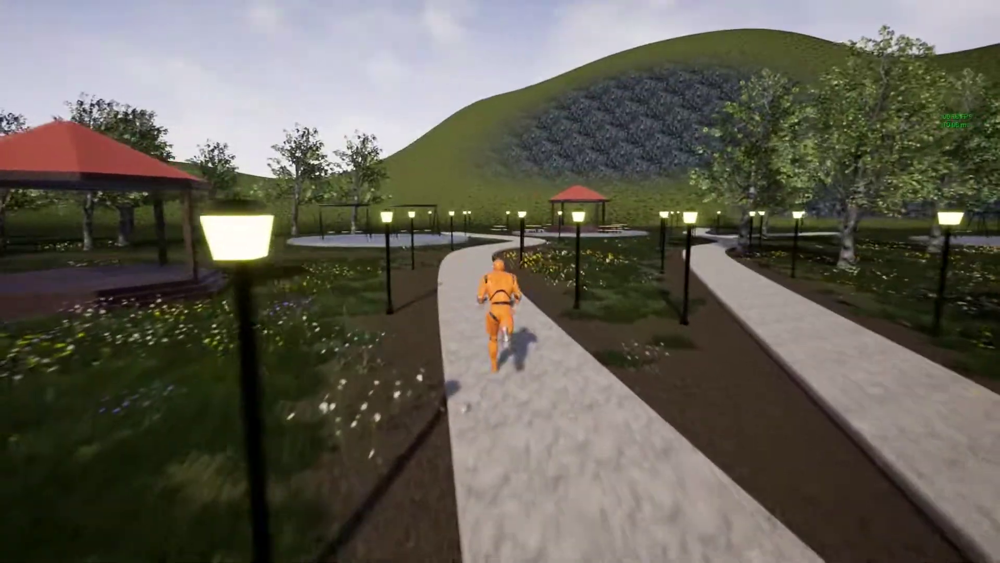
{"action": "key", "text": "w"}
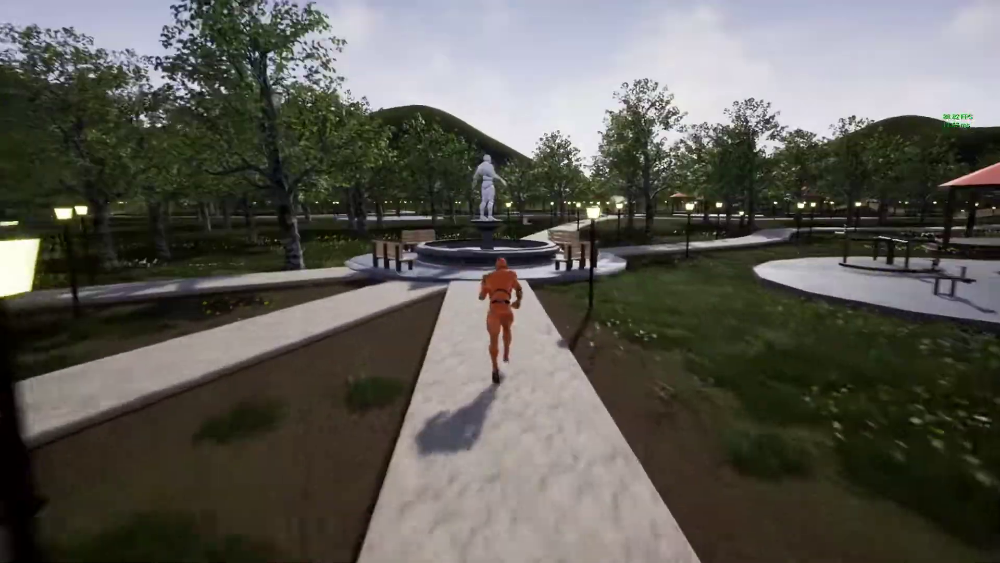
{"action": "key", "text": "w"}
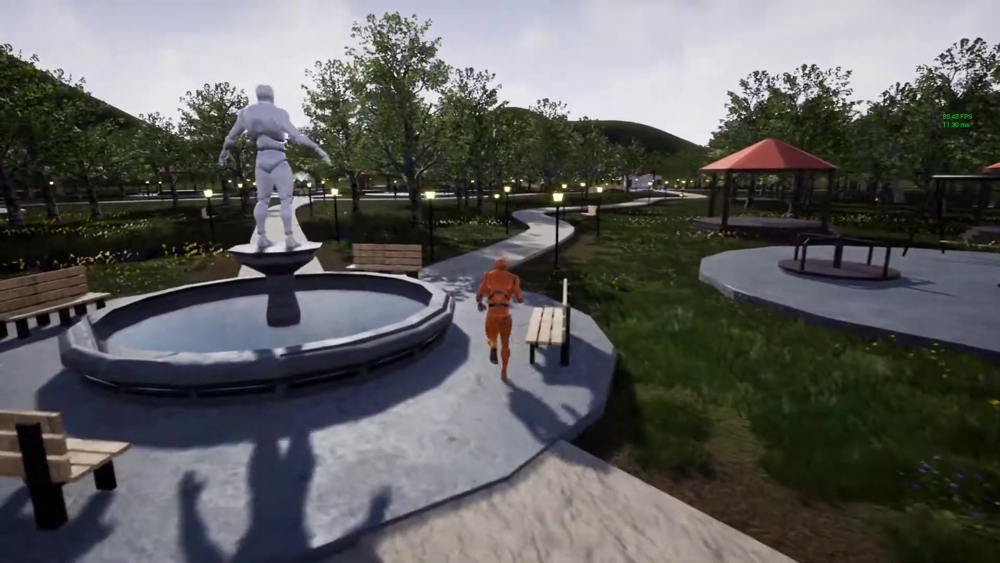
{"action": "key", "text": "w"}
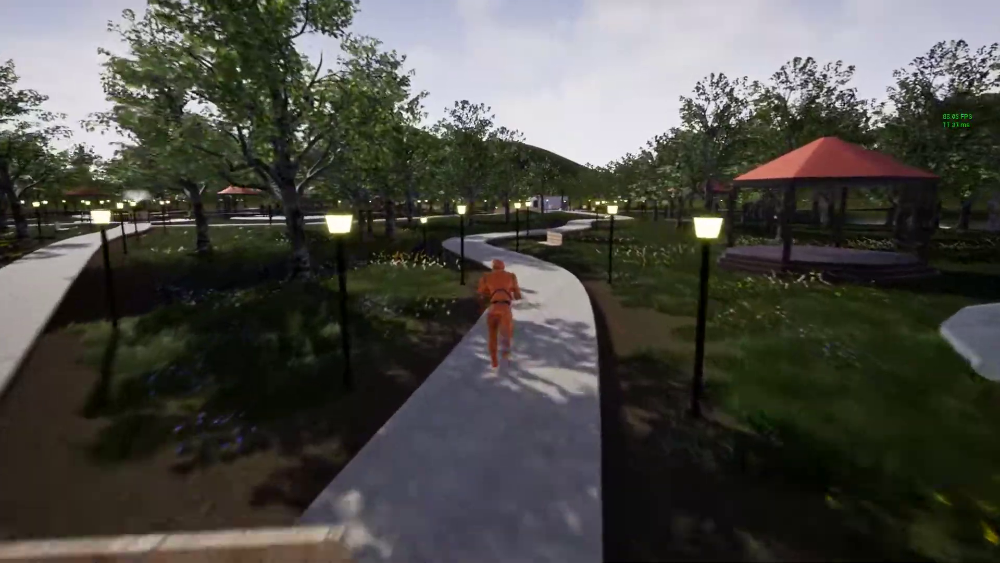
Run the character from the statue plaza to the spraying fountain, past the merry-go-round and through a gazebo
{"action": "key", "text": "w"}
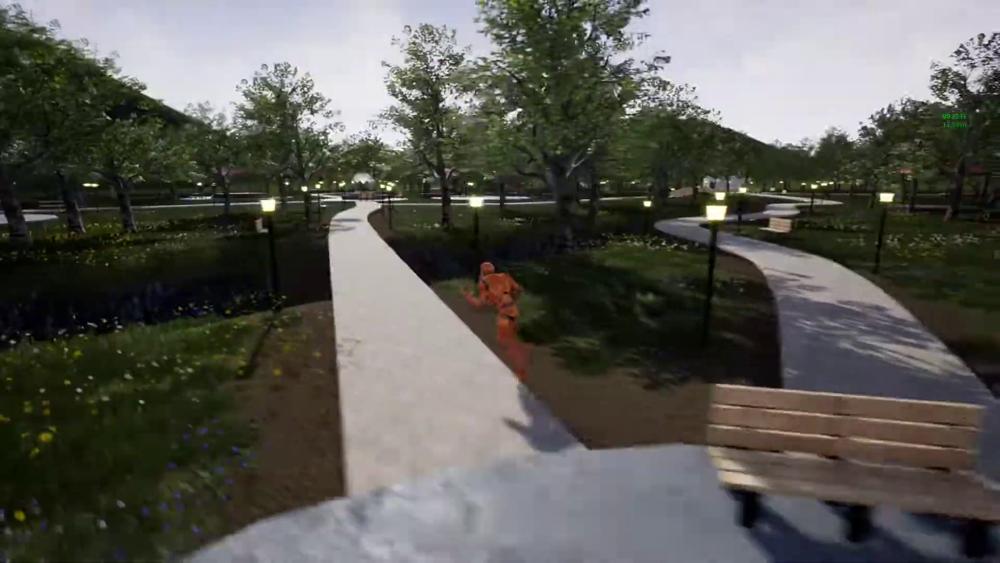
{"action": "key", "text": "w"}
{"action": "key", "text": "w"}
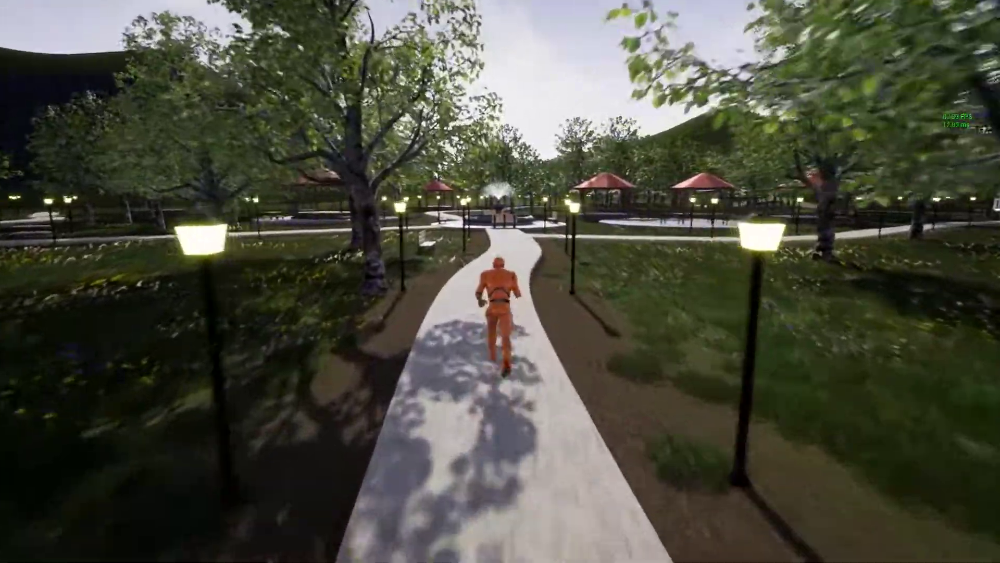
{"action": "key", "text": "w"}
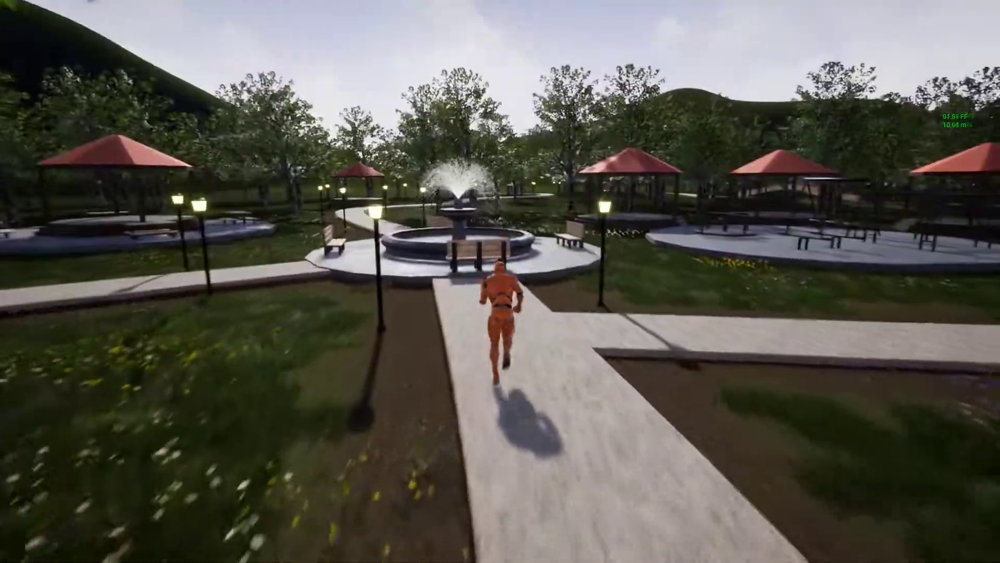
{"action": "key", "text": "w"}
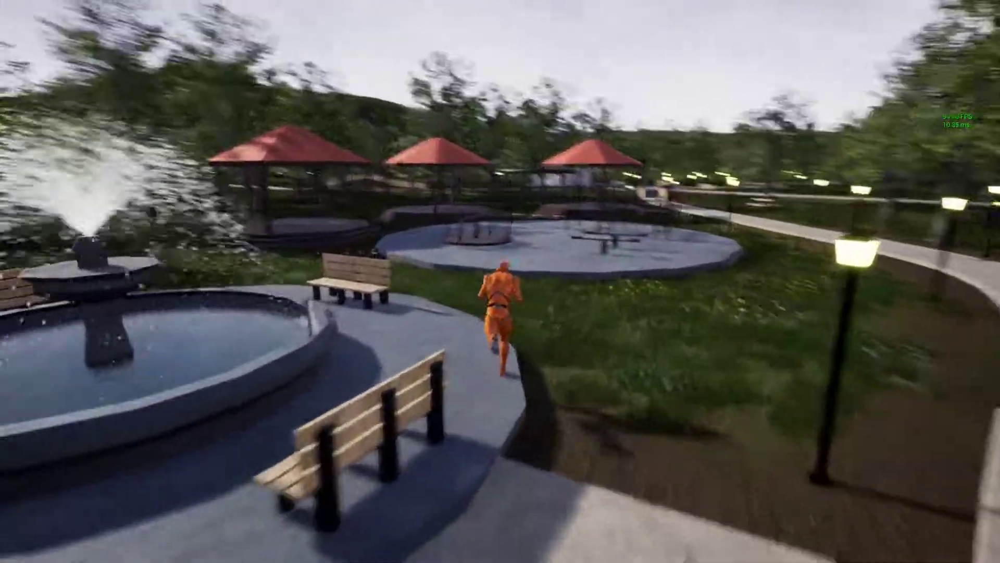
{"action": "key", "text": "w"}
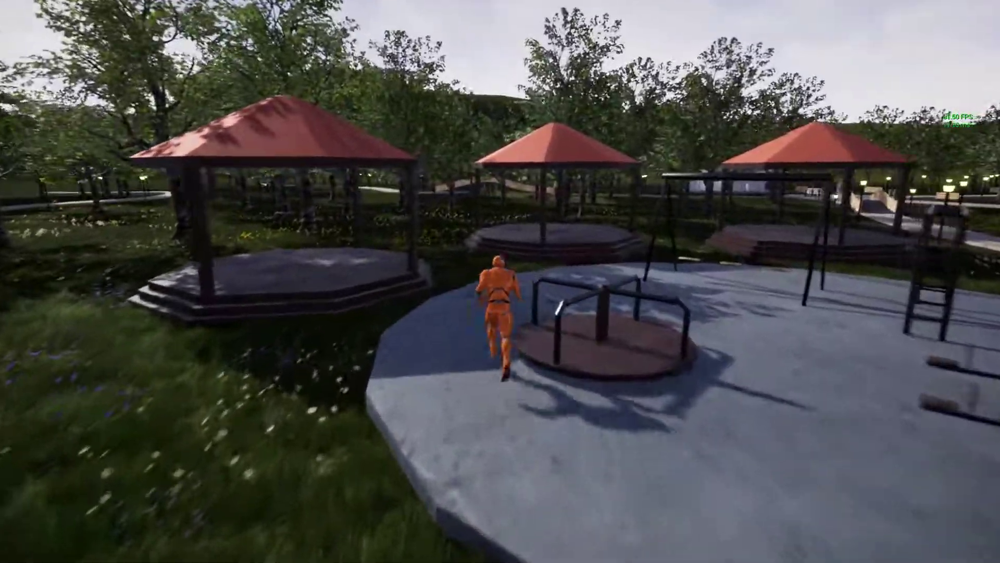
{"action": "key", "text": "w"}
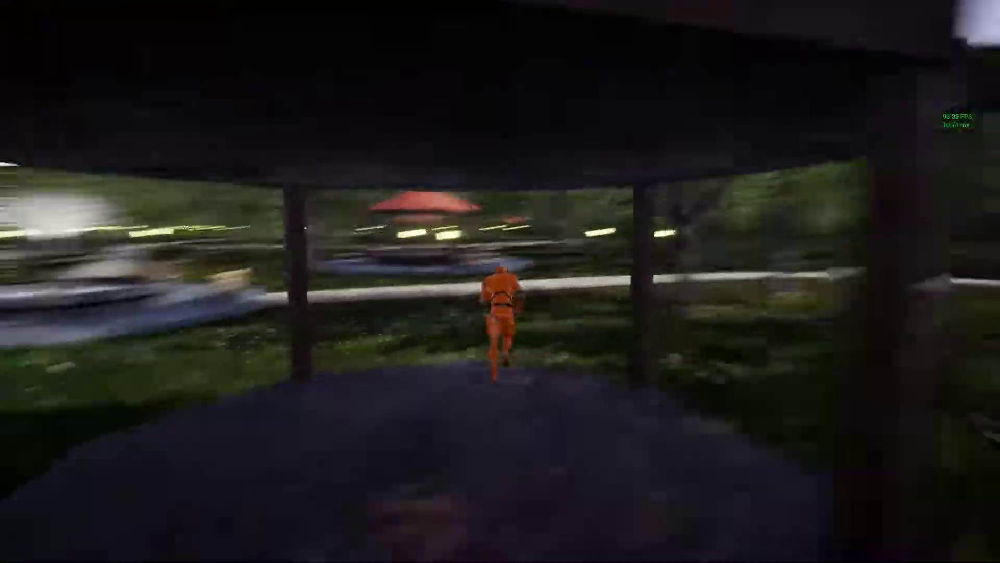
Run the character out of the gazebo and along the winding lamp-lit path past the trees and flower beds towards the river
{"action": "key", "text": "w"}
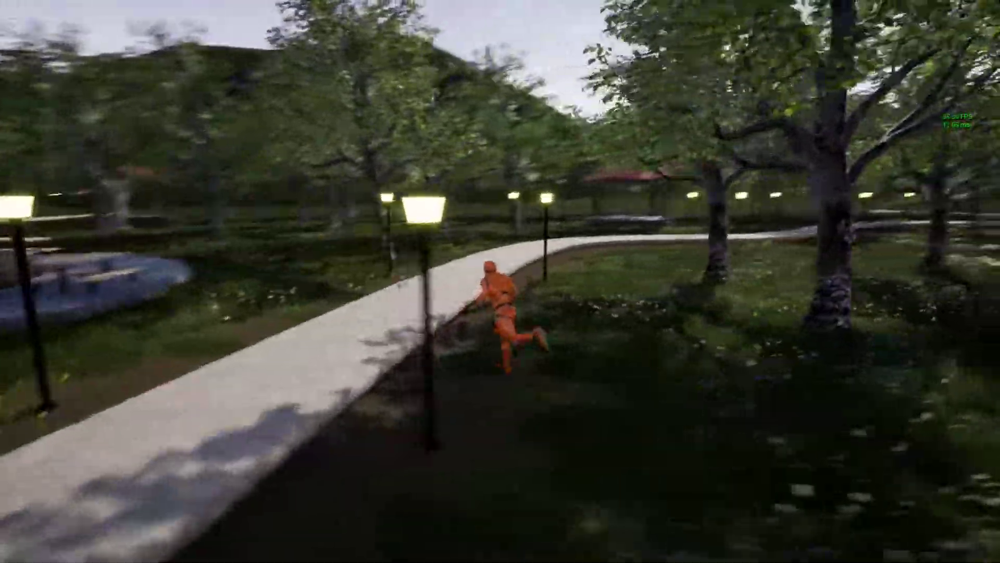
{"action": "key", "text": "w"}
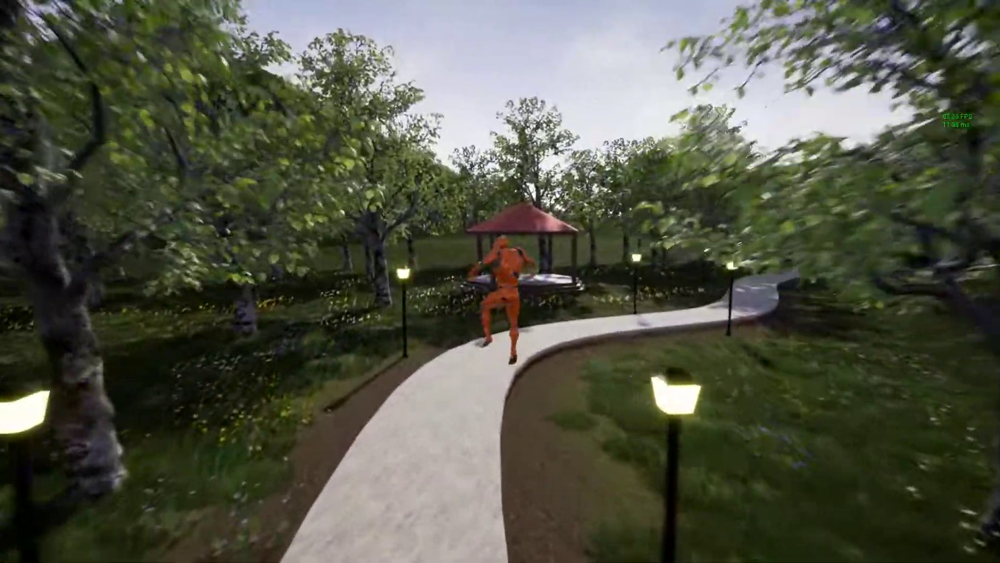
{"action": "key", "text": "w"}
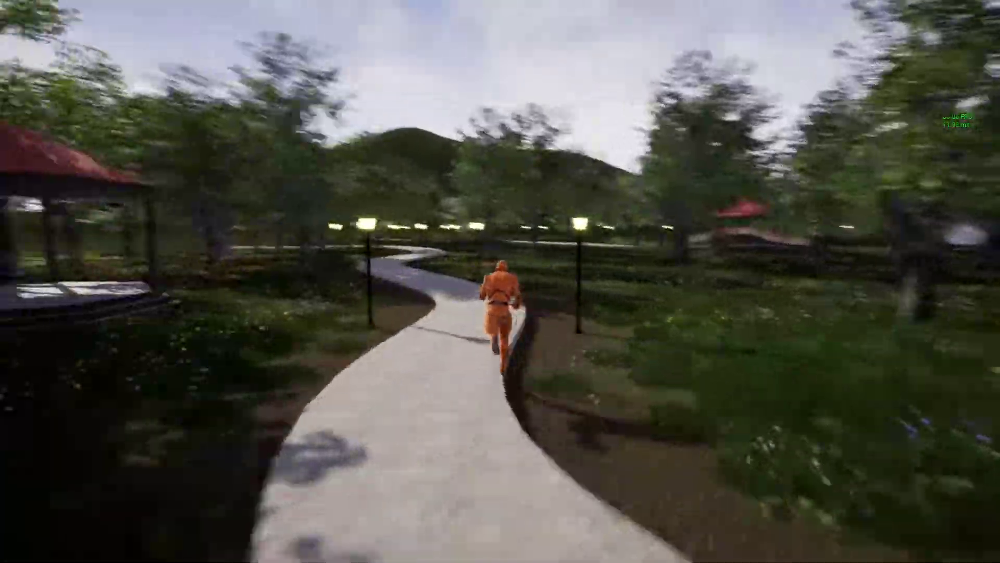
{"action": "key", "text": "w"}
{"action": "key", "text": "w"}
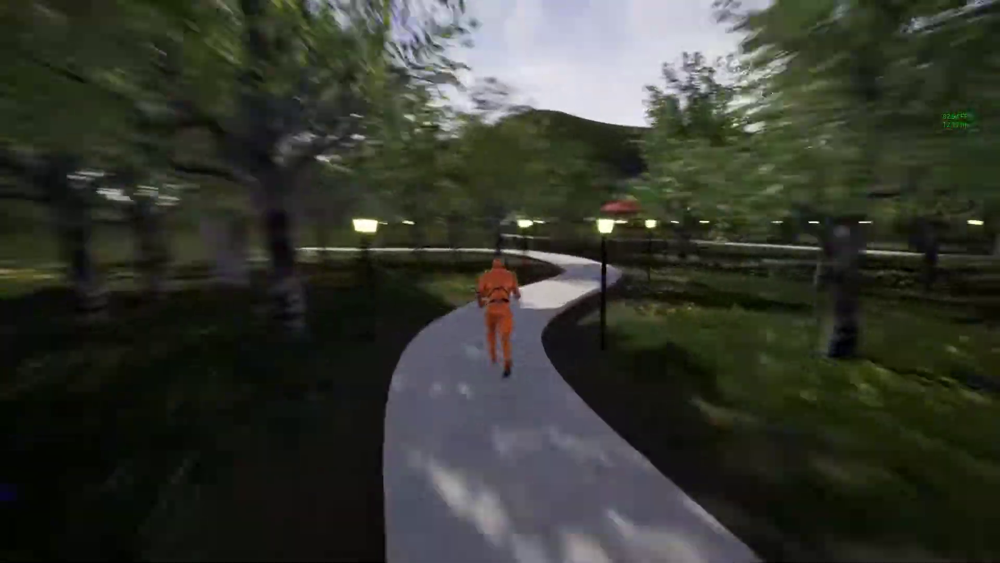
{"action": "key", "text": "w"}
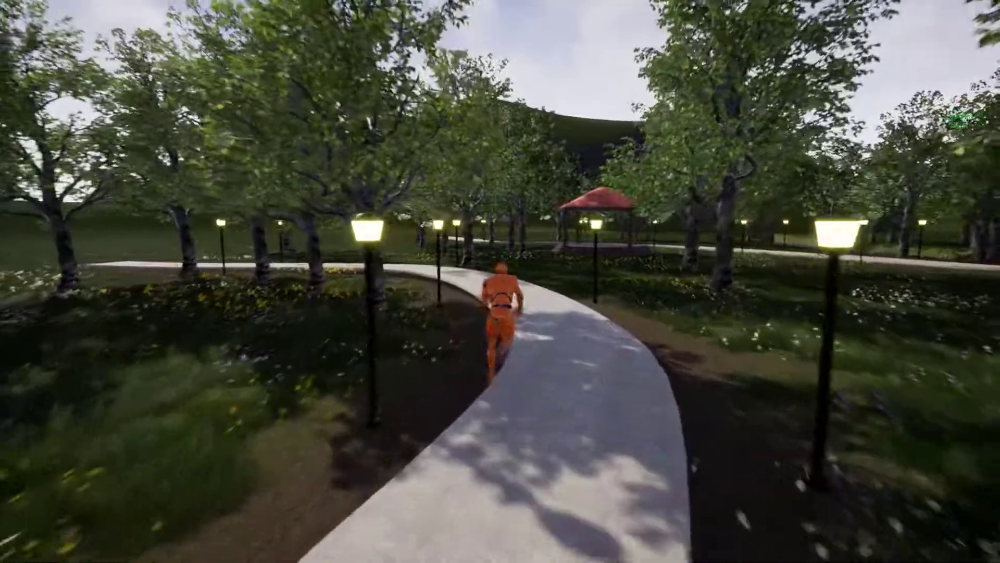
{"action": "key", "text": "w"}
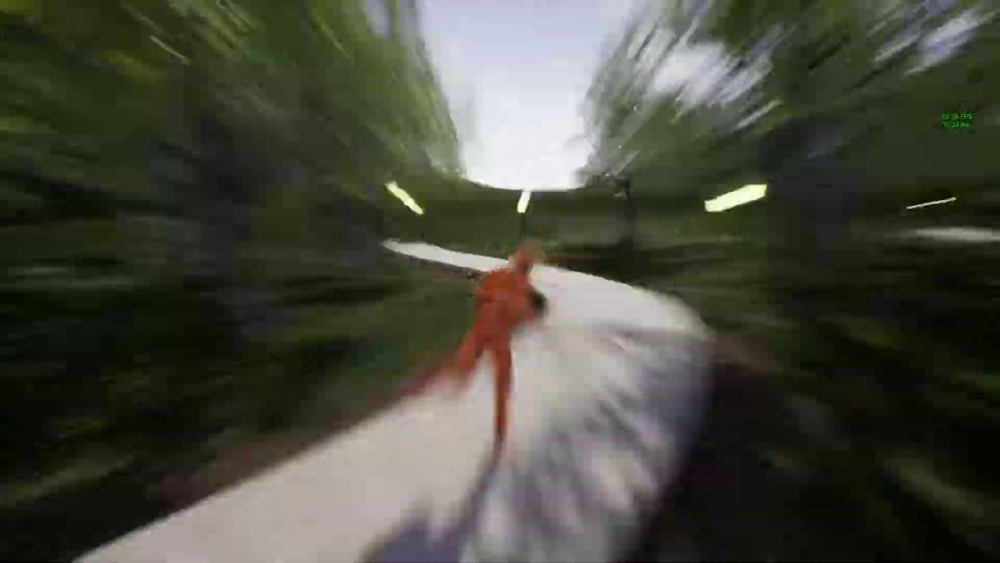
{"action": "key", "text": "w"}
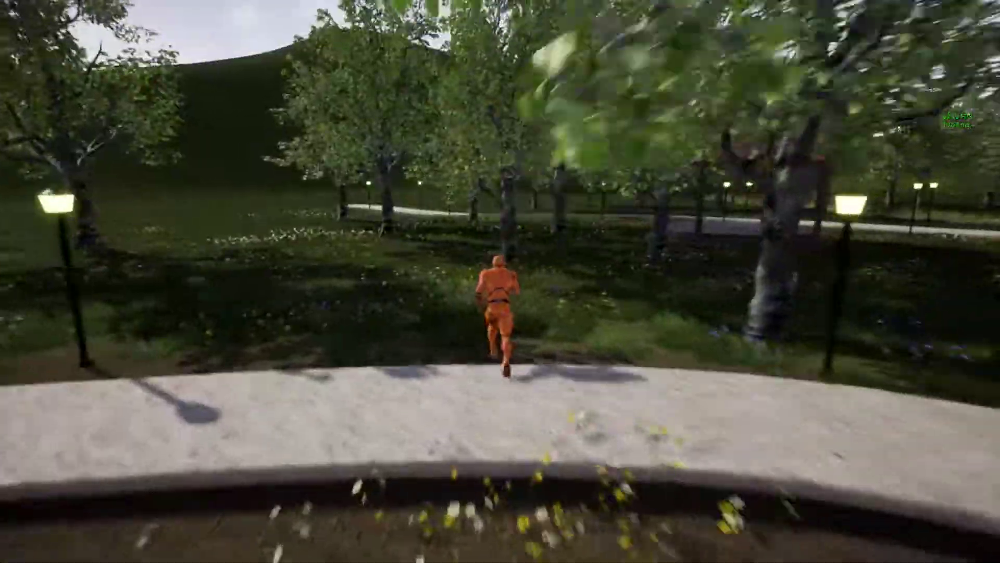
{"action": "key", "text": "w"}
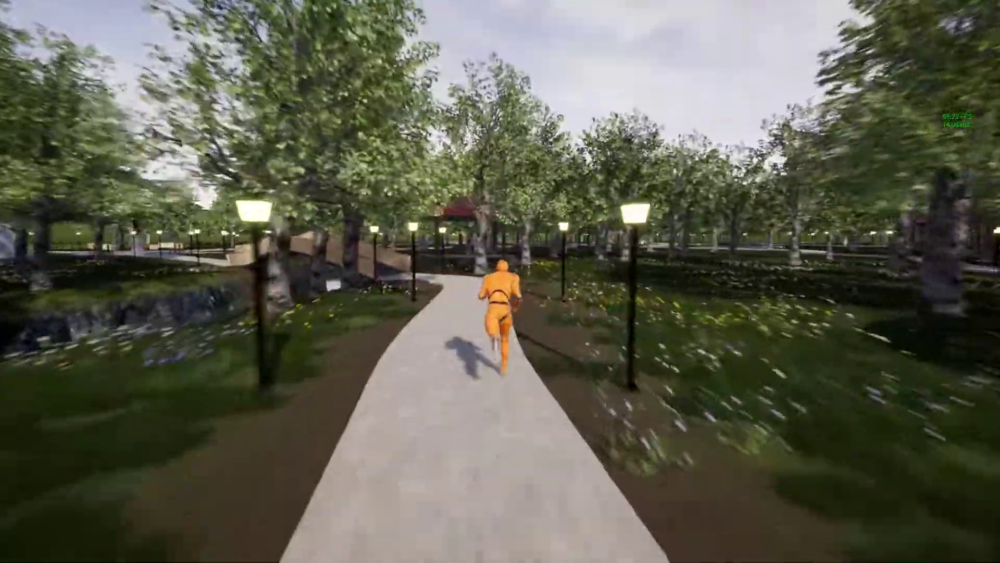
Run the character over the curved bridge, look back across the river from it, and follow the paved path towards the statue
{"action": "key", "text": "w"}
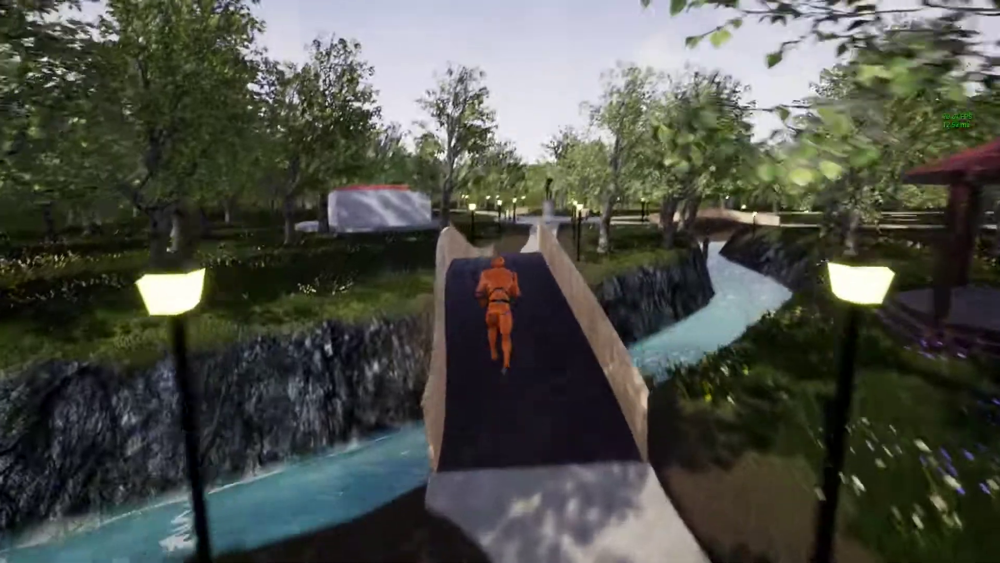
{"action": "key", "text": "s"}
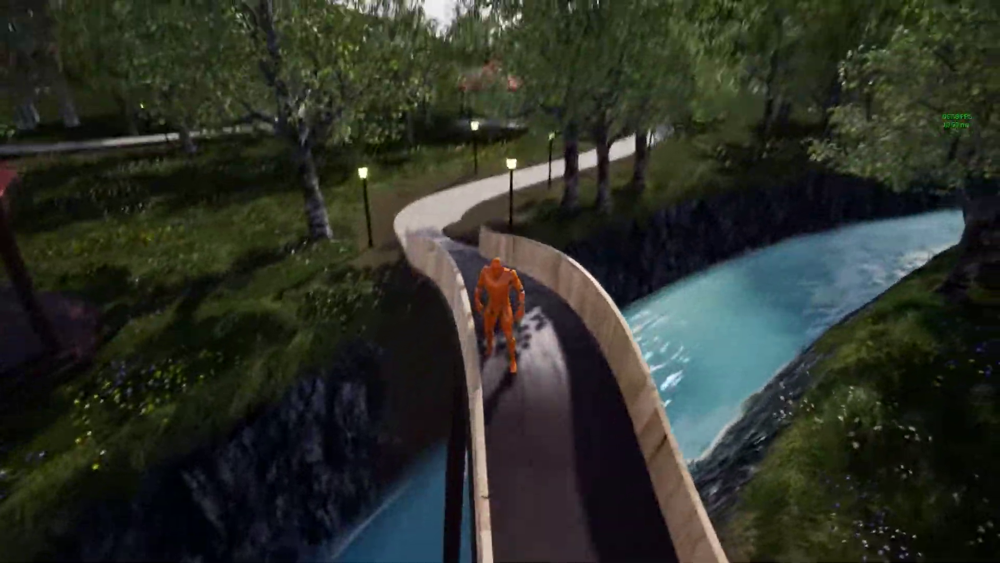
{"action": "key", "text": "w"}
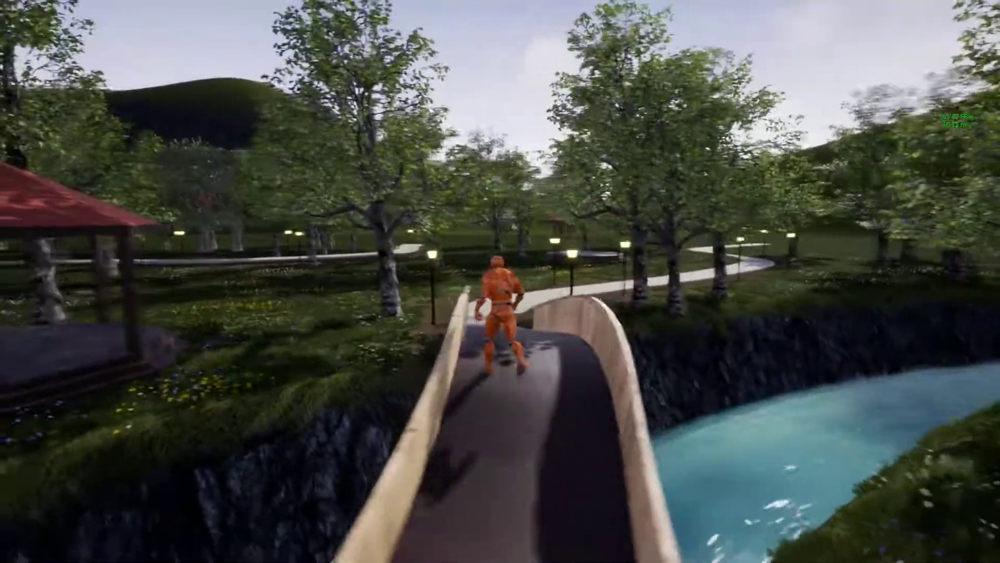
{"action": "key", "text": "w"}
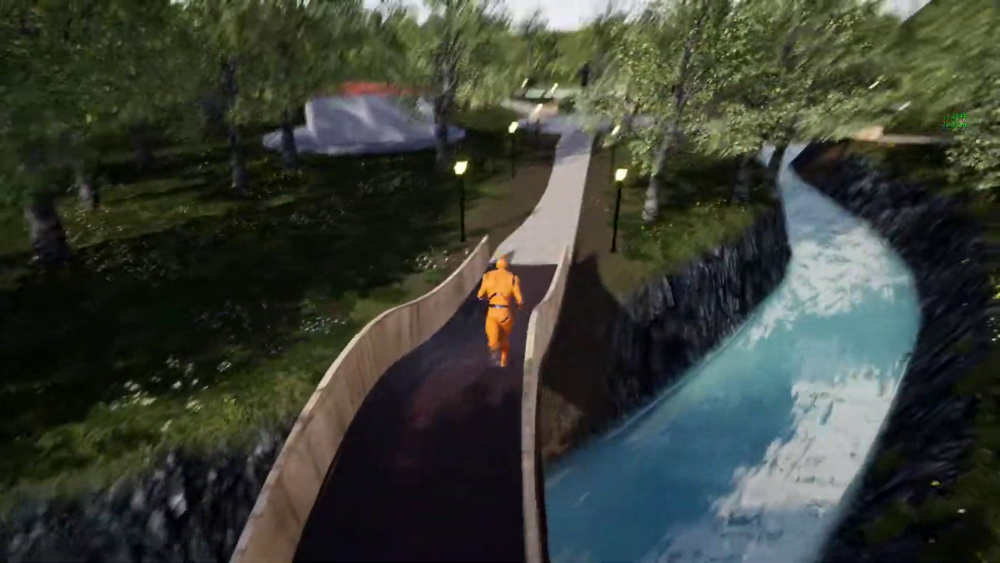
{"action": "key", "text": "w"}
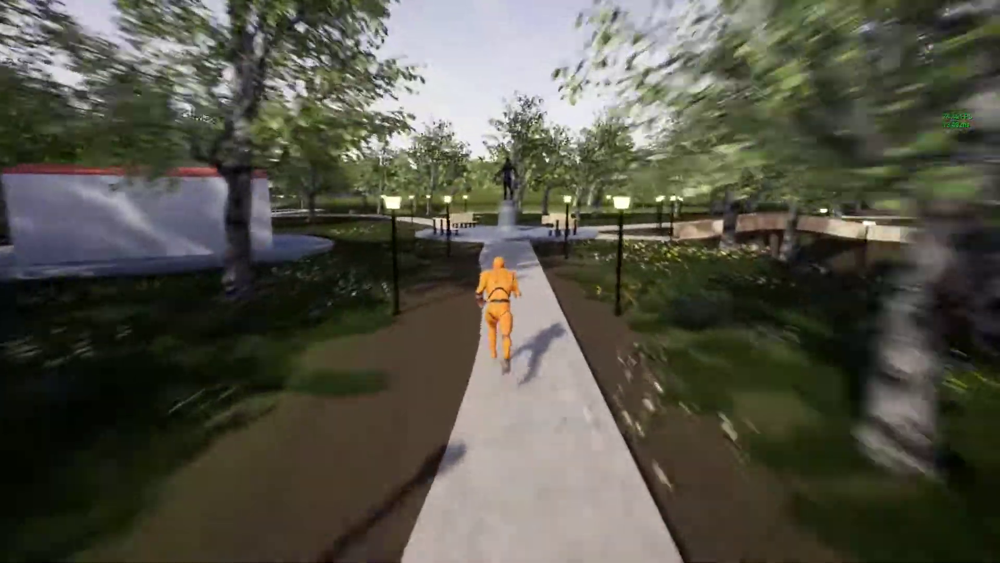